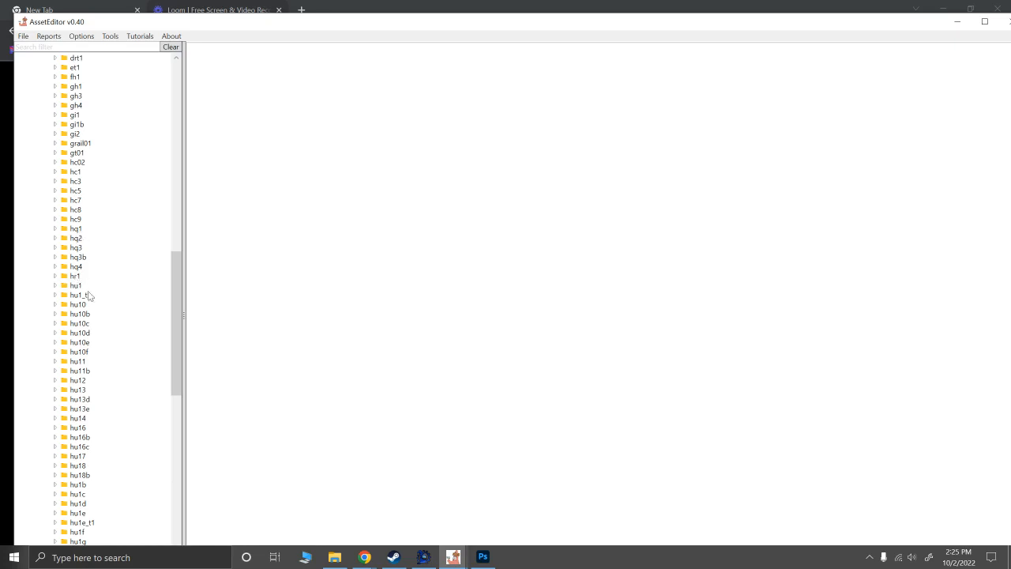
# Look through the humanoid (hu) skeleton folders in the asset tree.
pyautogui.scroll(-4, 72, 322)
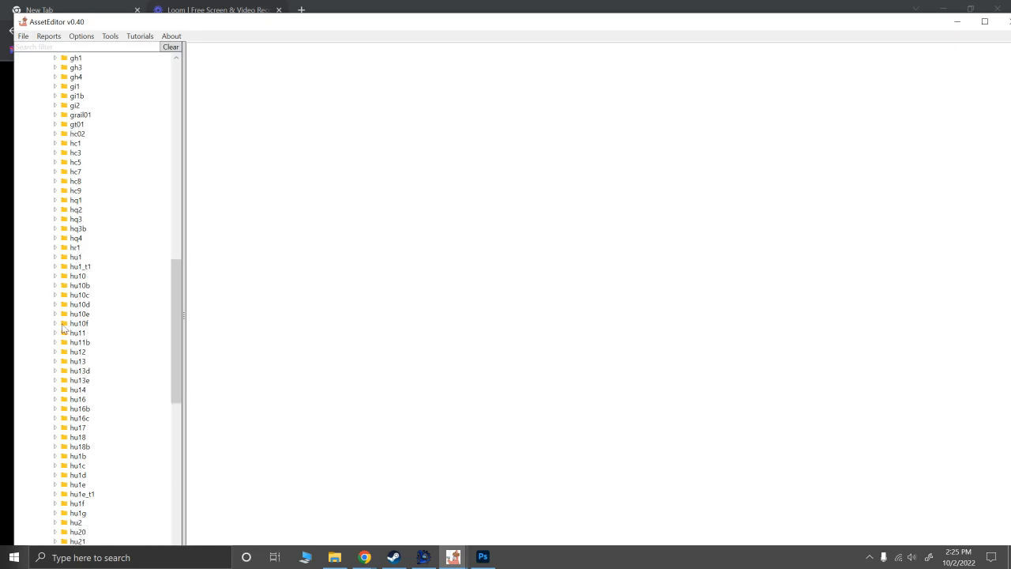
pyautogui.scroll(-5, 73, 325)
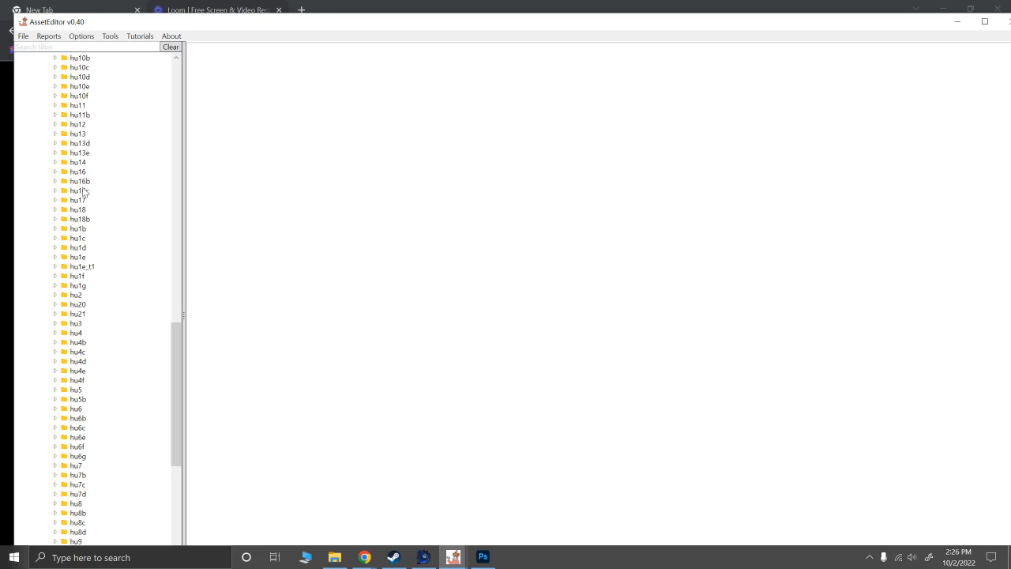
pyautogui.scroll(1, 89, 111)
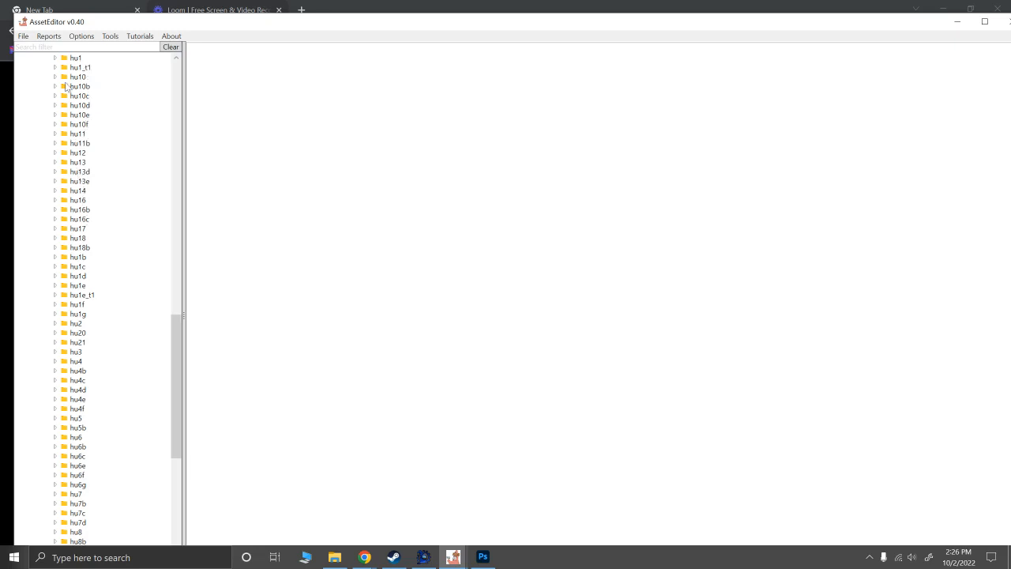
pyautogui.scroll(2, 83, 119)
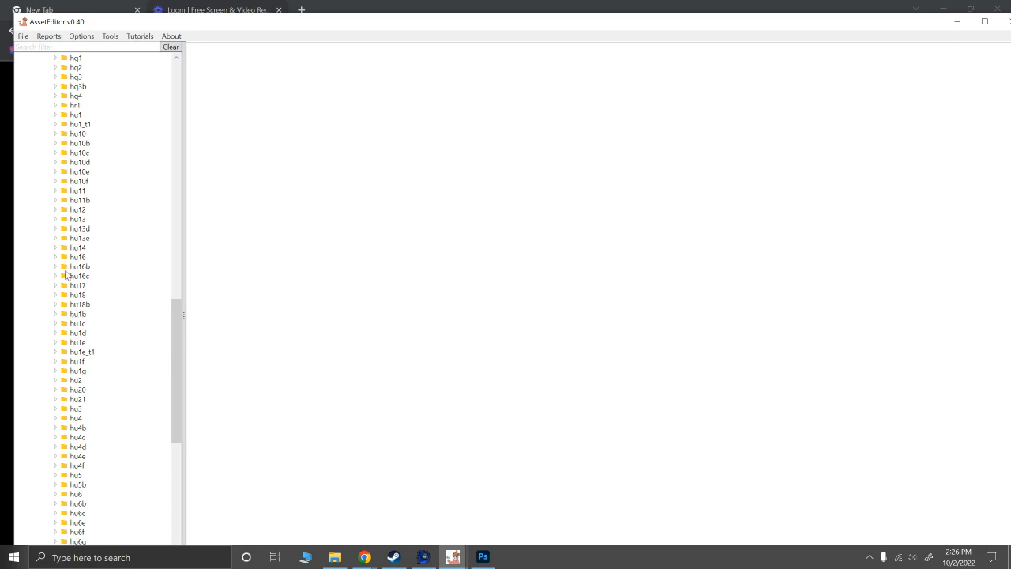
pyautogui.scroll(1, 82, 232)
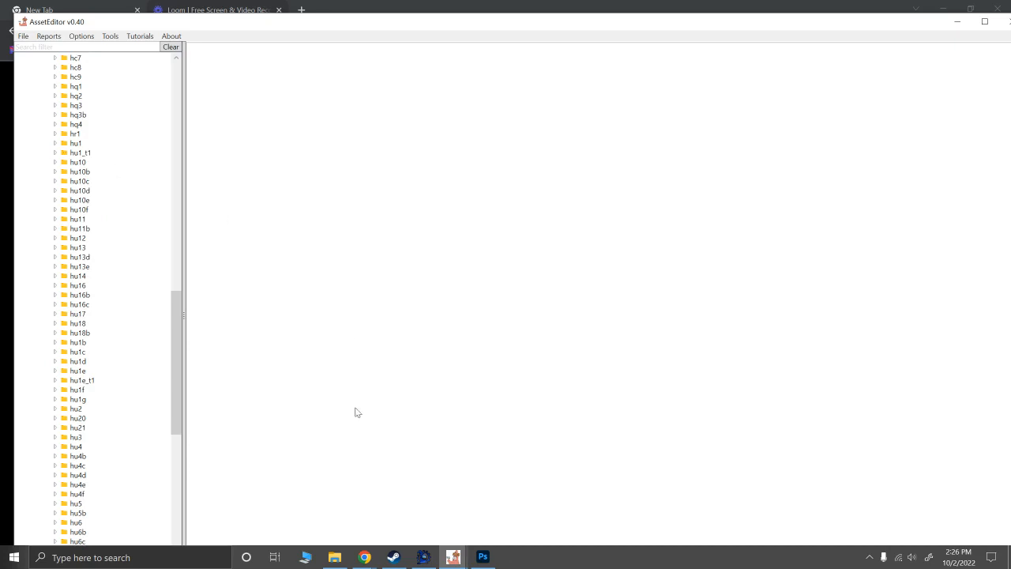
# Switch to Rusted PackFile Manager and create a new PackFile.
pyautogui.moveTo(366, 556)
pyautogui.click(424, 557)
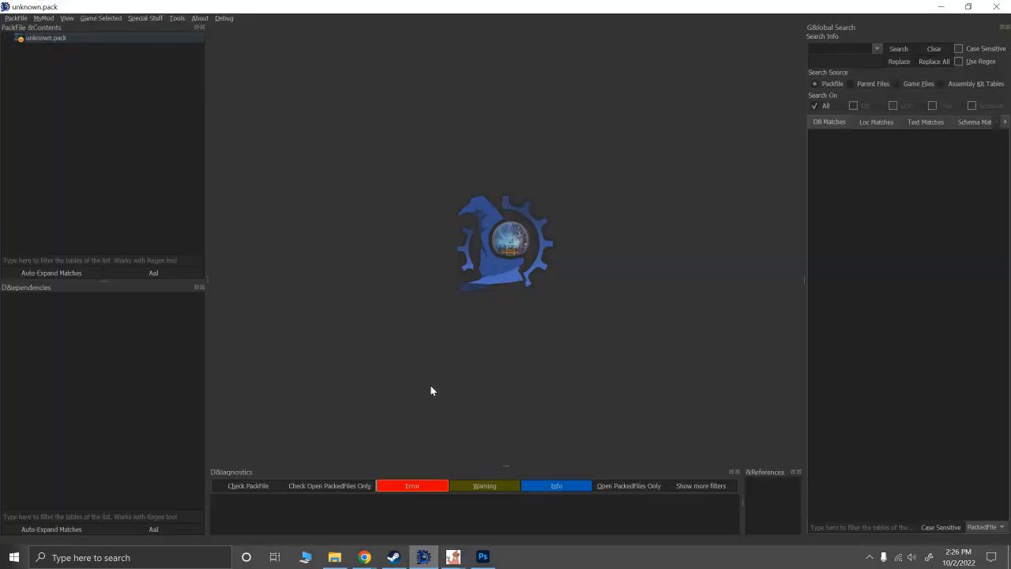
pyautogui.rightClick(35, 39)
pyautogui.moveTo(84, 45)
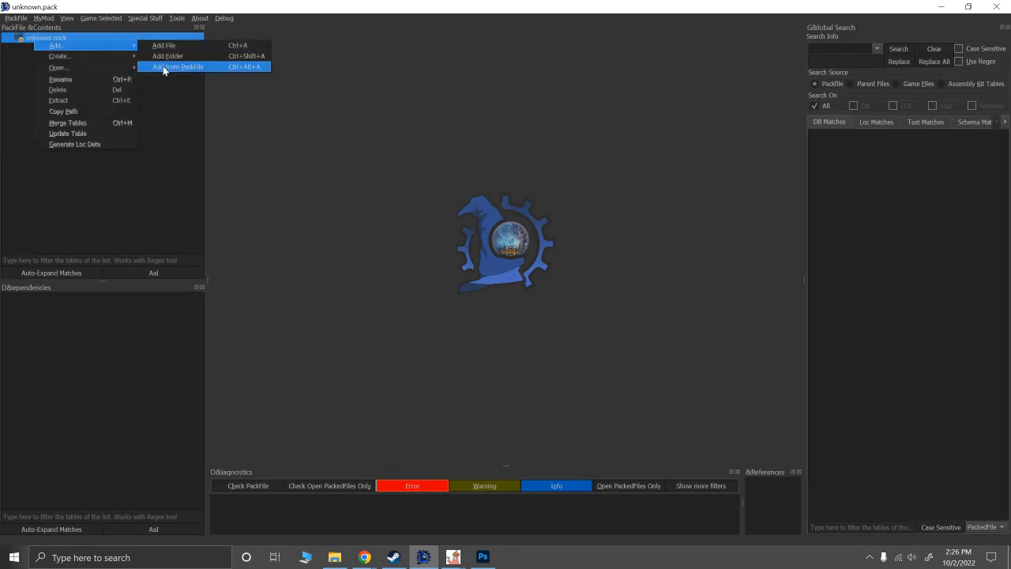
pyautogui.click(16, 20)
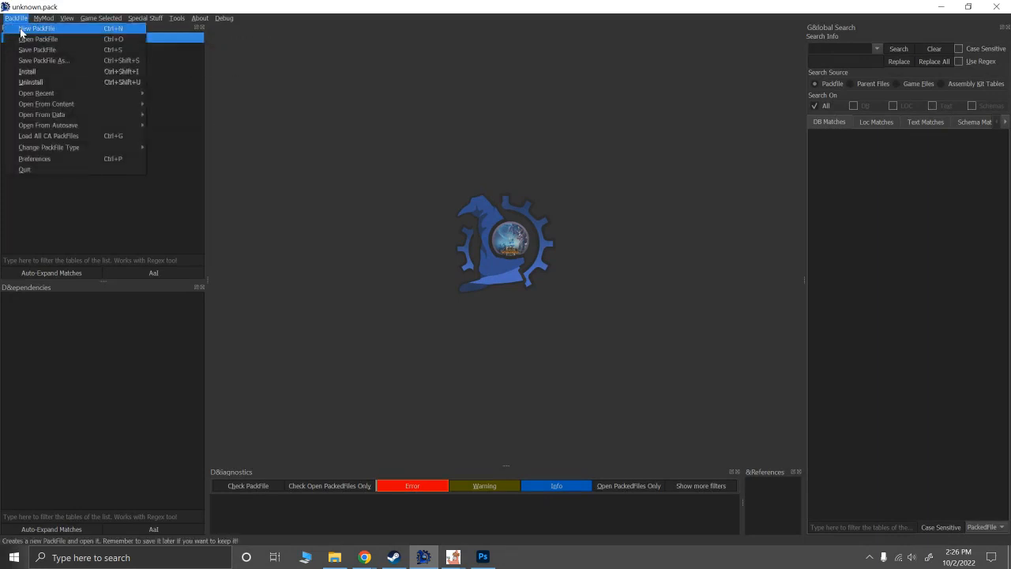
pyautogui.click(22, 30)
# Load data.pack from the Total War WARHAMMER III data folder as the source for adding files to the new PackFile.
pyautogui.rightClick(30, 39)
pyautogui.moveTo(85, 45)
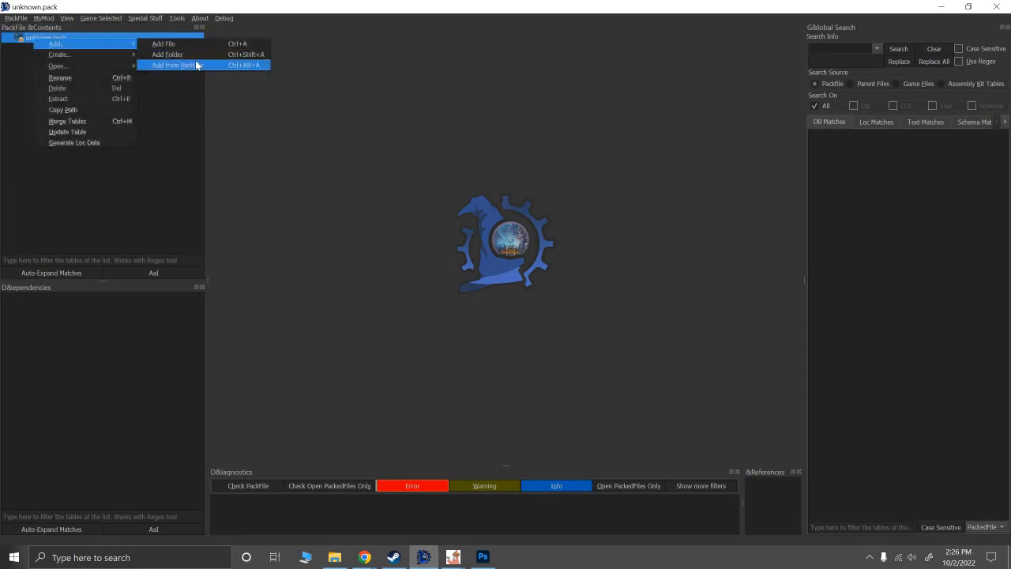
pyautogui.click(198, 63)
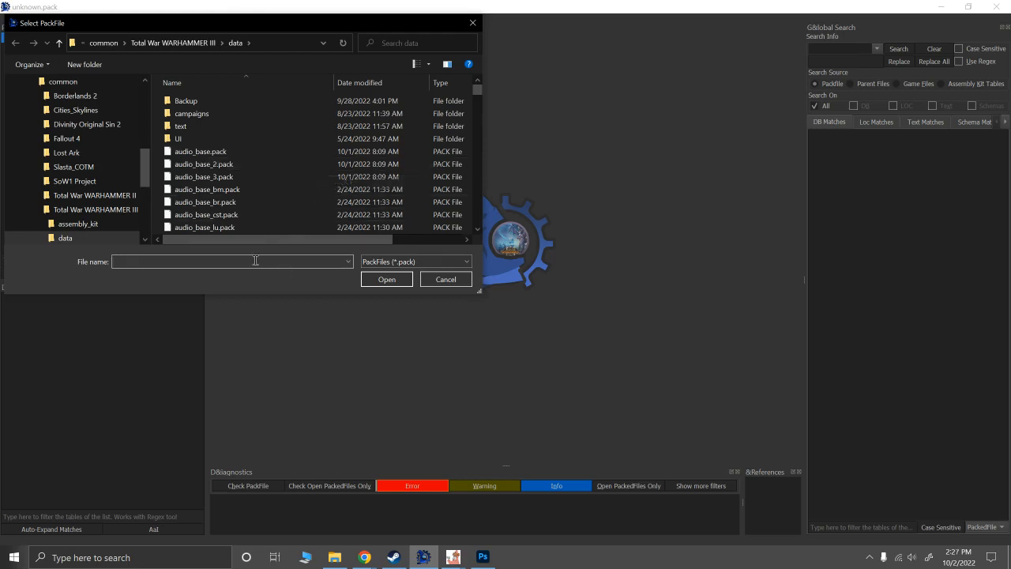
pyautogui.write('asdf')
pyautogui.press('BackSpace')
pyautogui.press('BackSpace')
pyautogui.press('BackSpace')
pyautogui.press('BackSpace')
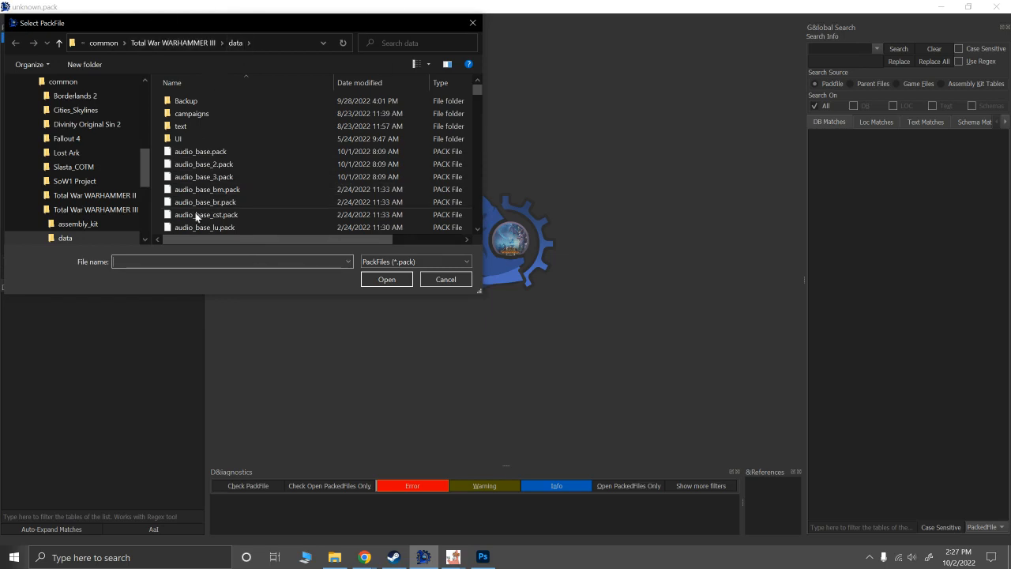
pyautogui.write('data')
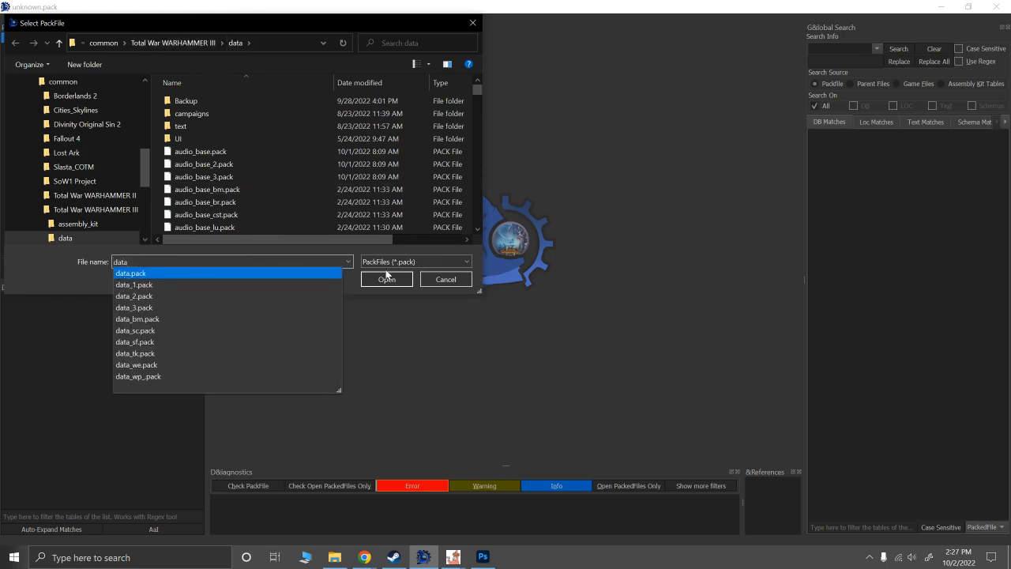
pyautogui.click(130, 273)
pyautogui.click(387, 278)
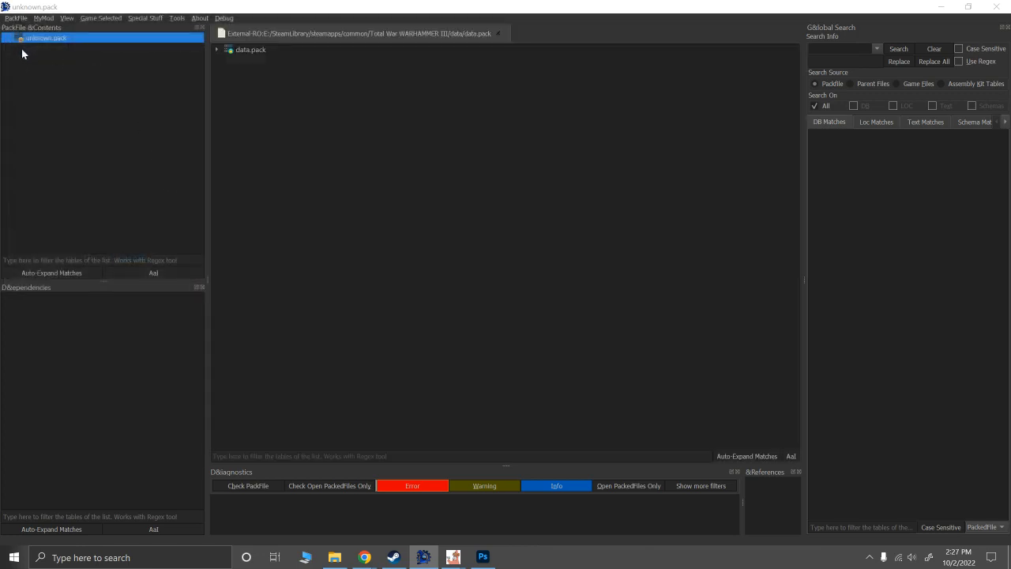
# Filter the data.pack contents by "battle_an" and add the battle_animations_table_tables folder to the new PackFile.
pyautogui.click(217, 50)
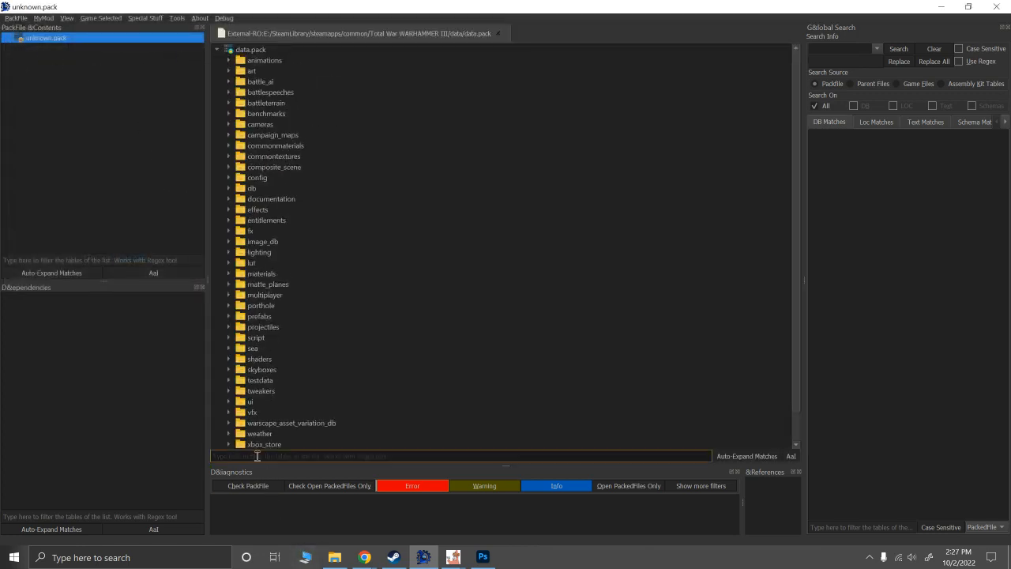
pyautogui.write('batt')
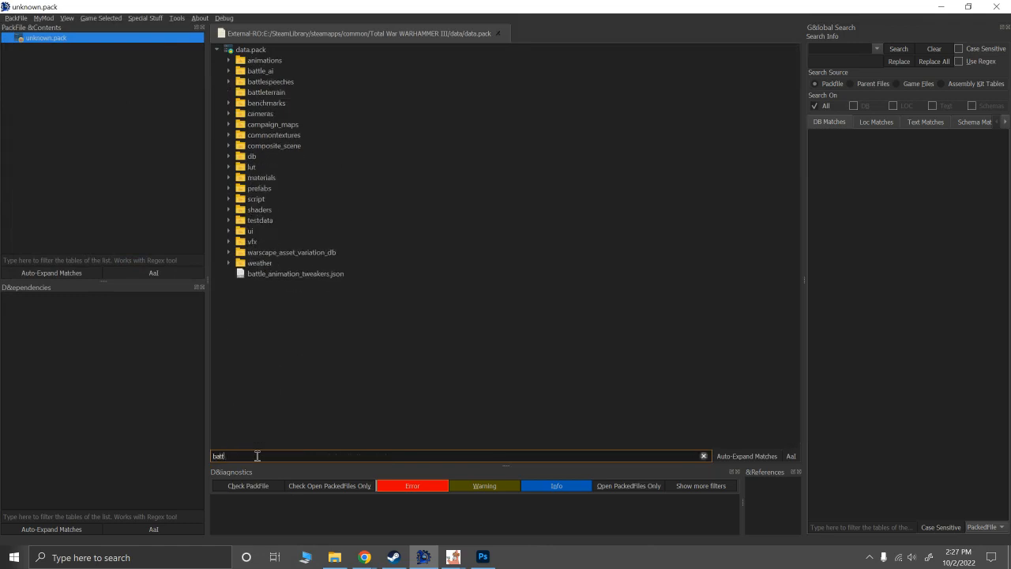
pyautogui.write('le_an')
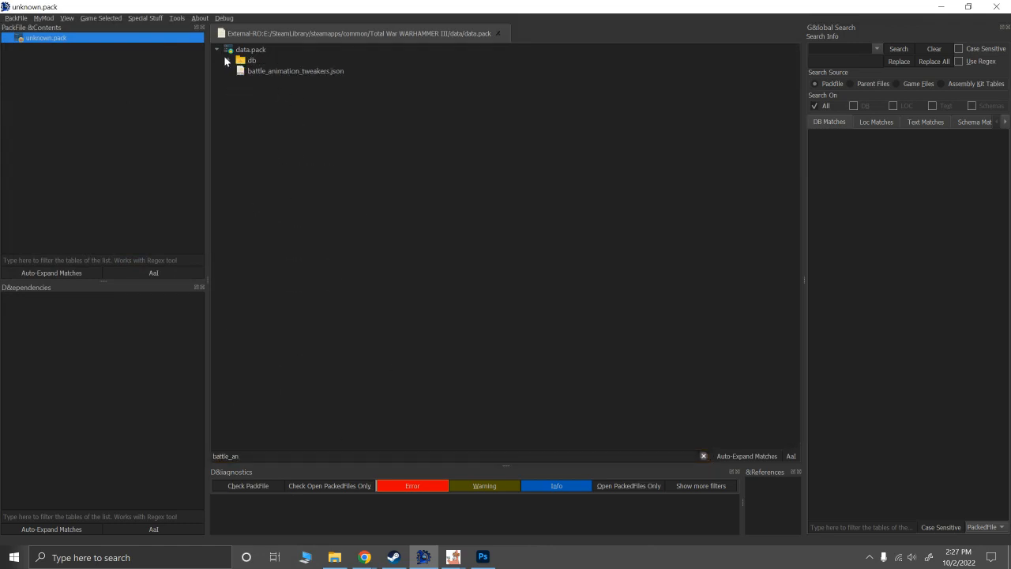
pyautogui.click(228, 60)
pyautogui.moveTo(264, 72); pyautogui.dragTo(66, 71)
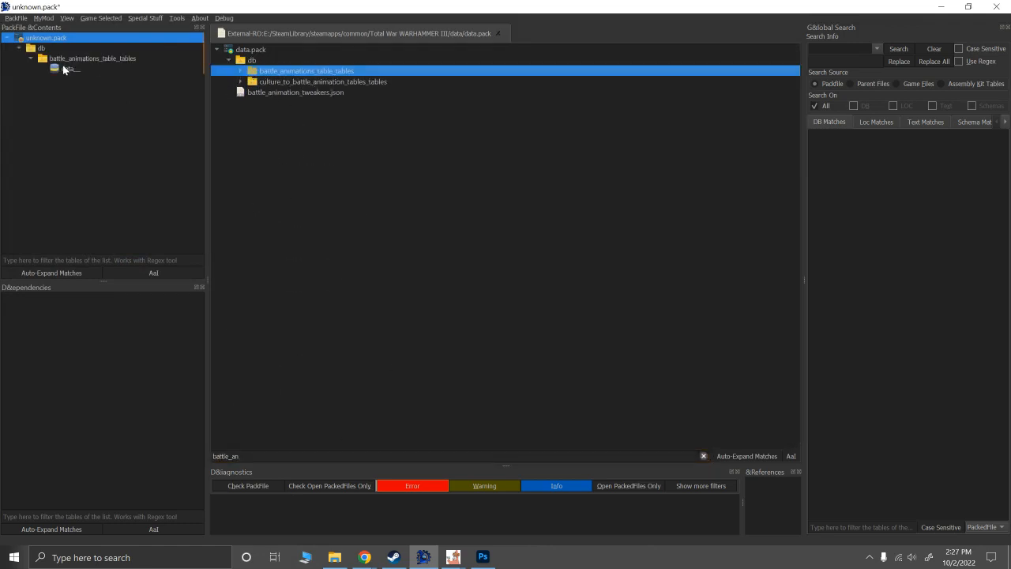
# Open the battle animations data__ table, filter its keys by "hu1c_" and review the matching animation entries.
pyautogui.click(60, 68)
pyautogui.scroll(-20, 323, 181)
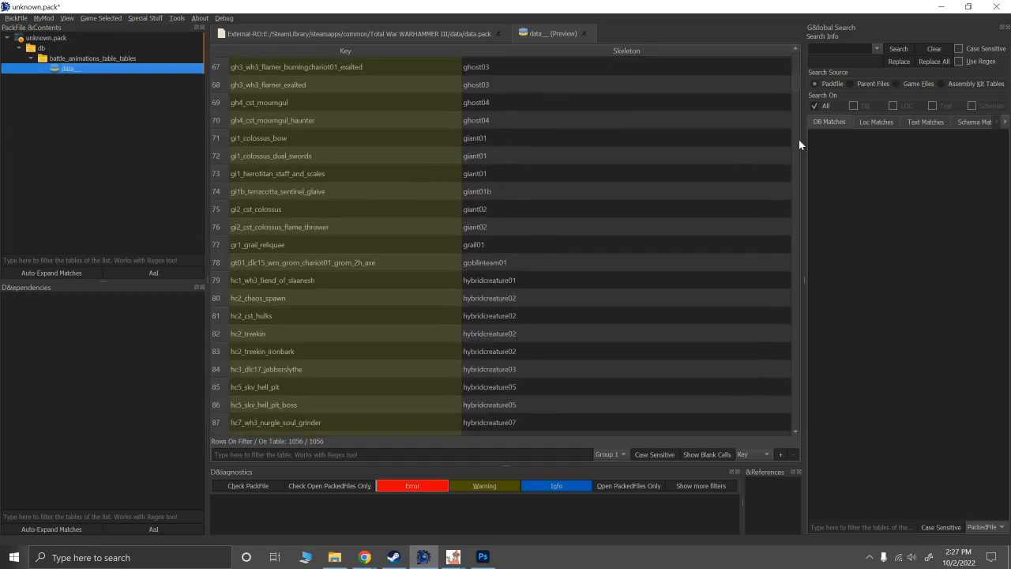
pyautogui.moveTo(798, 86); pyautogui.dragTo(723, 92)
pyautogui.click(260, 452)
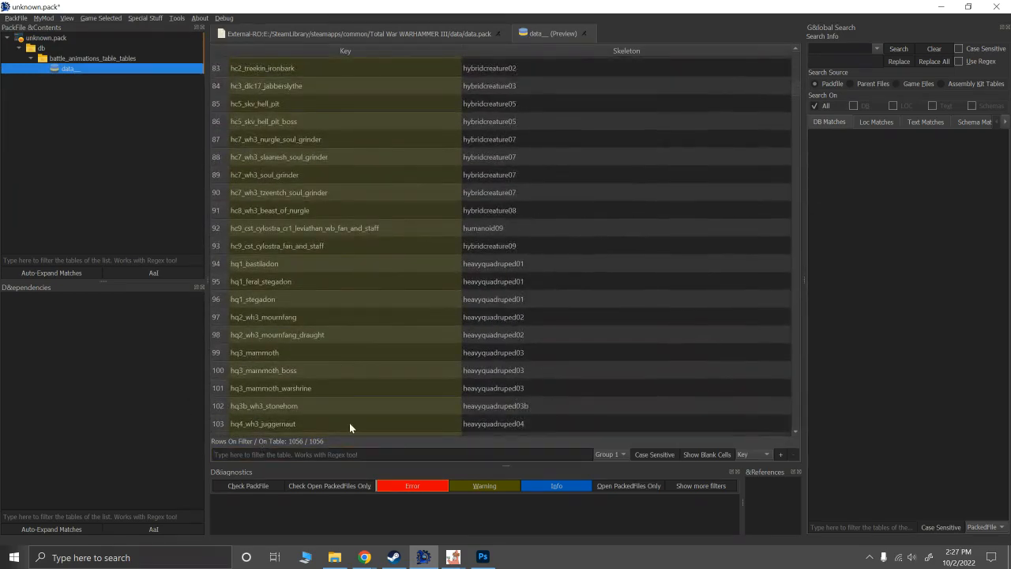
pyautogui.write('hu1')
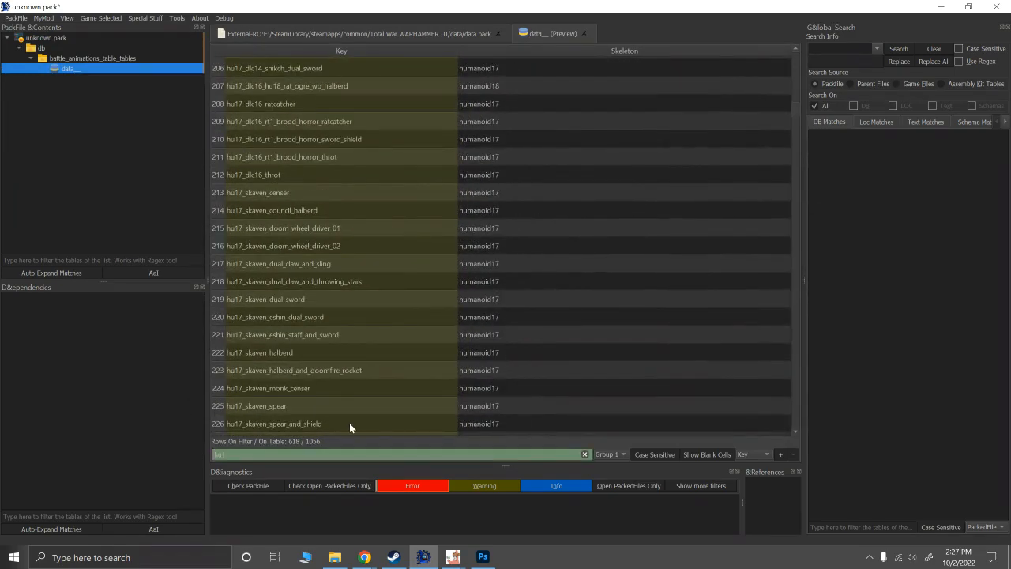
pyautogui.write('c_')
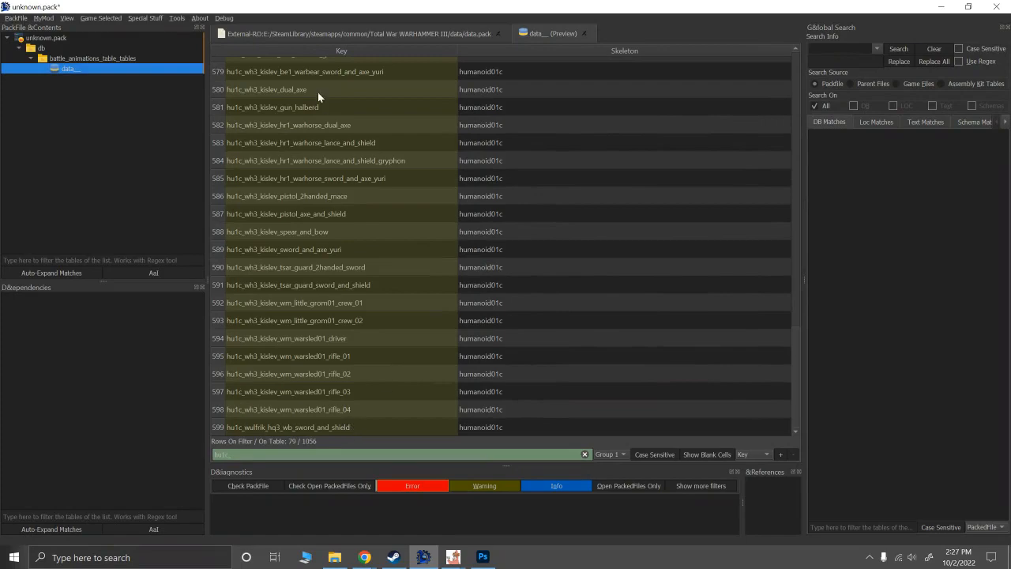
pyautogui.scroll(19, 670, 184)
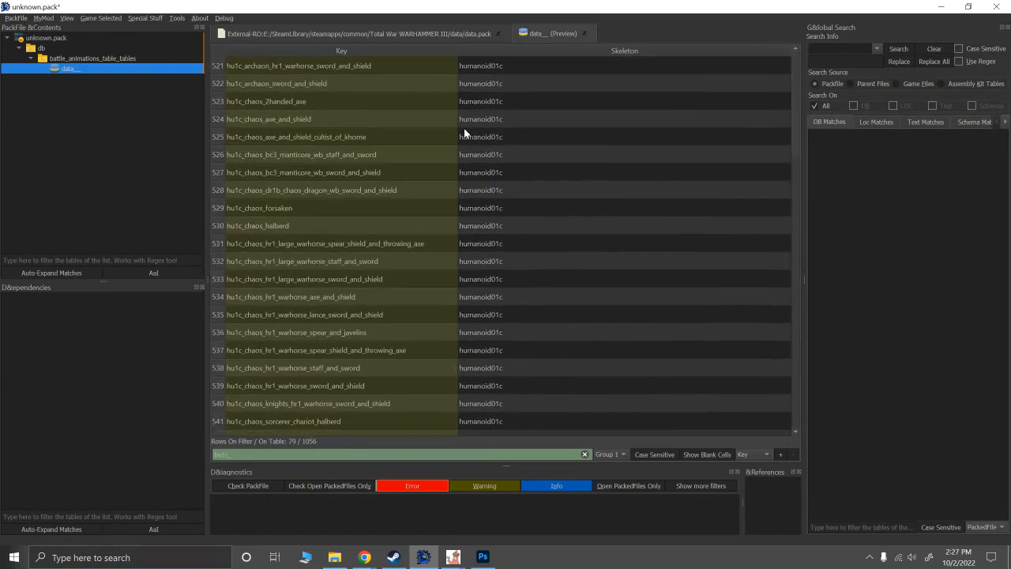
pyautogui.scroll(-19, 273, 82)
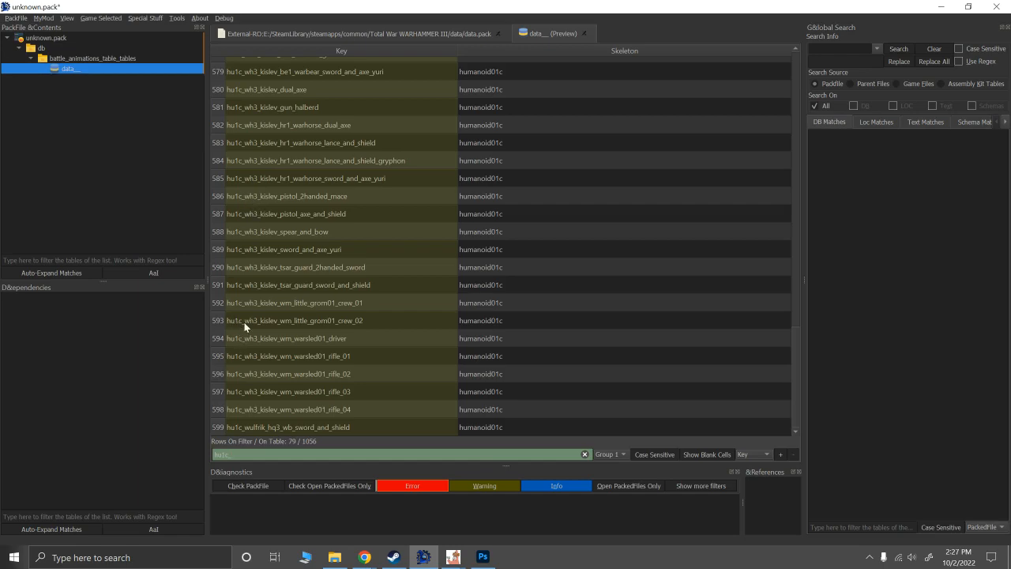
pyautogui.scroll(19, 245, 320)
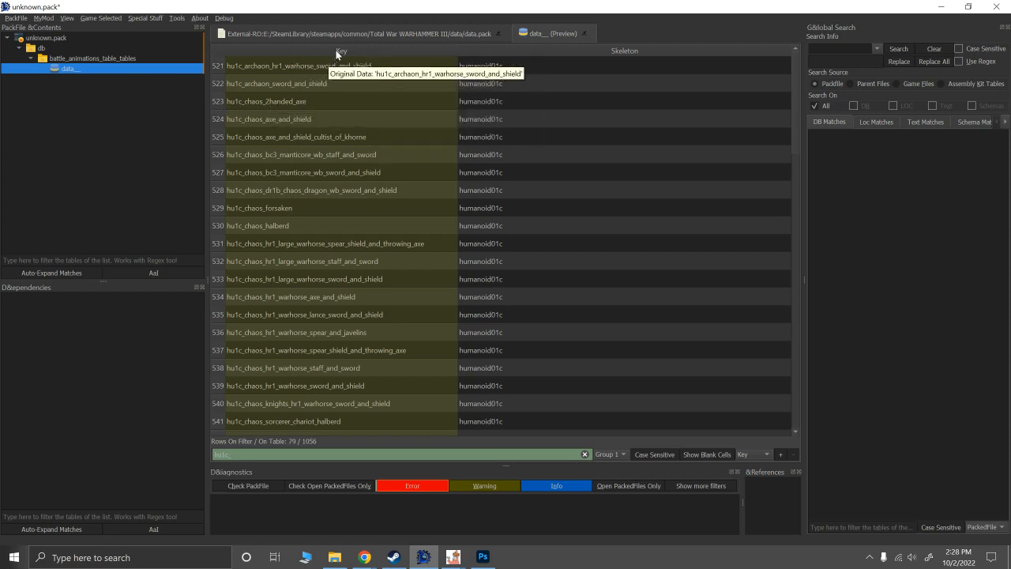
# Filter the data.pack contents by "land" and add the land_units_tables folder to the new PackFile.
pyautogui.click(350, 32)
pyautogui.doubleClick(276, 457)
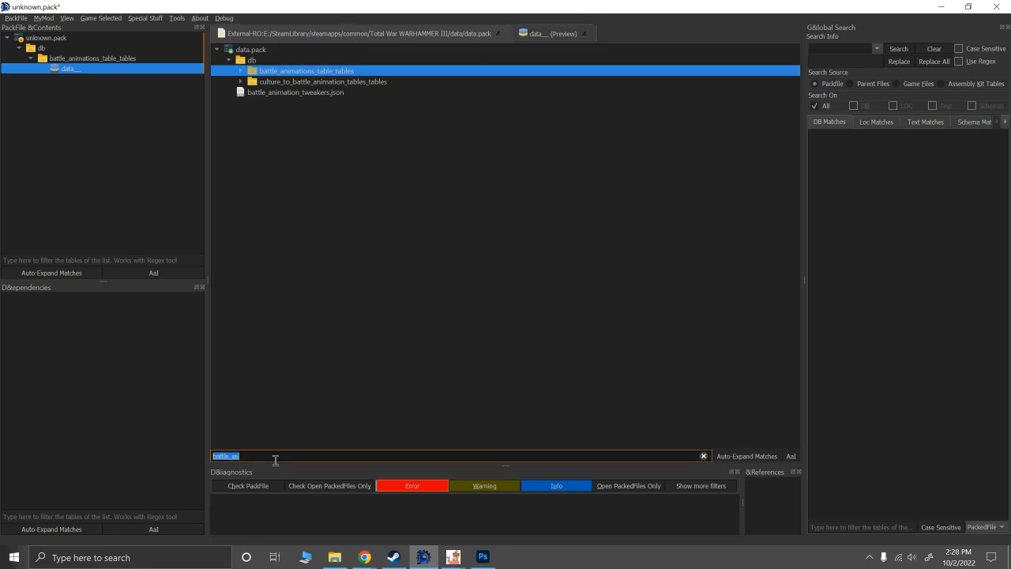
pyautogui.write('land')
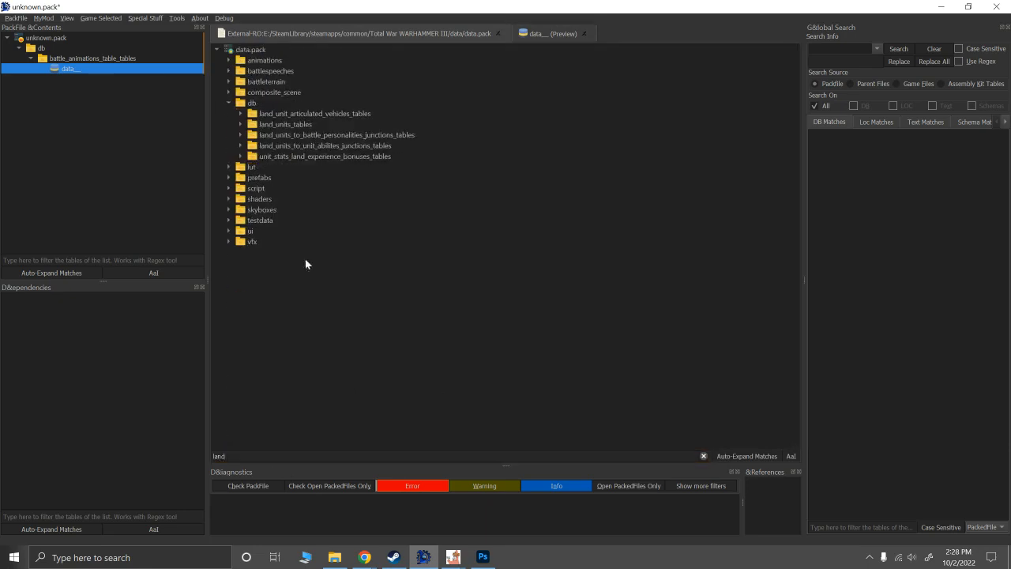
pyautogui.doubleClick(251, 125)
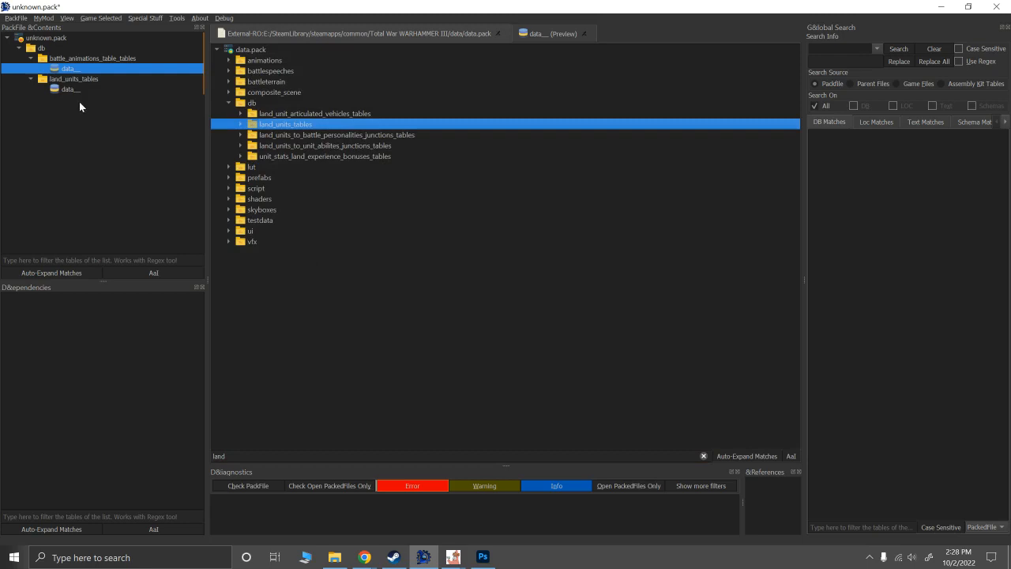
# Open the land units data__ table and examine its Man Entity and Man Animation columns.
pyautogui.moveTo(73, 92)
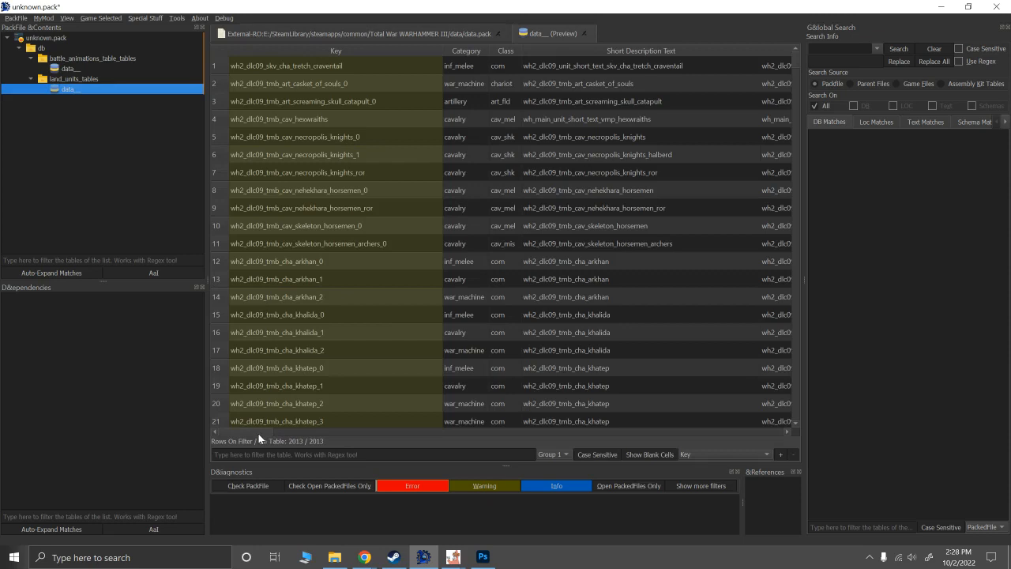
pyautogui.moveTo(258, 433); pyautogui.dragTo(258, 434)
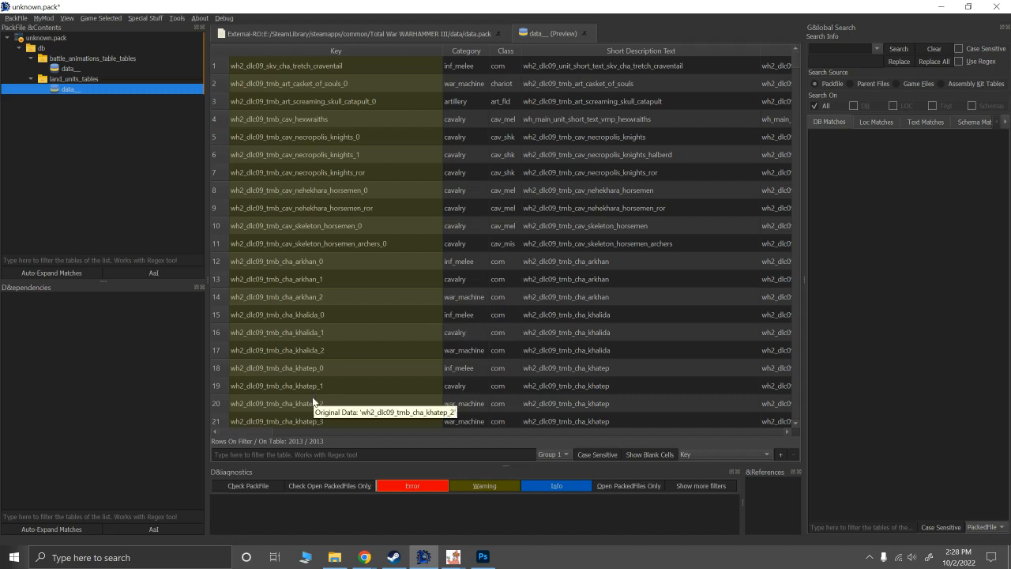
pyautogui.moveTo(263, 434); pyautogui.dragTo(287, 433)
pyautogui.hscroll(1, 314, 431)
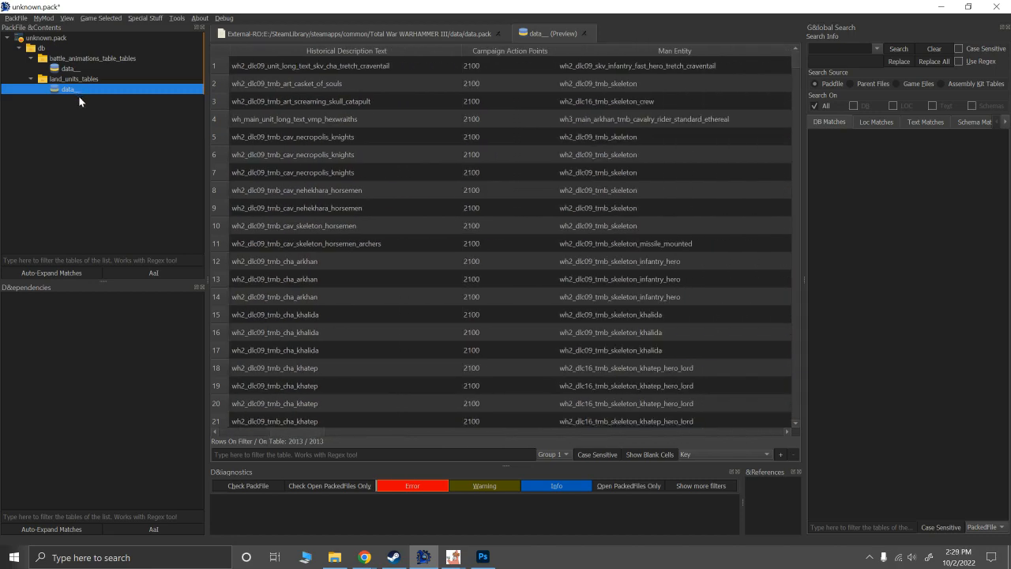
pyautogui.moveTo(294, 429); pyautogui.dragTo(306, 430)
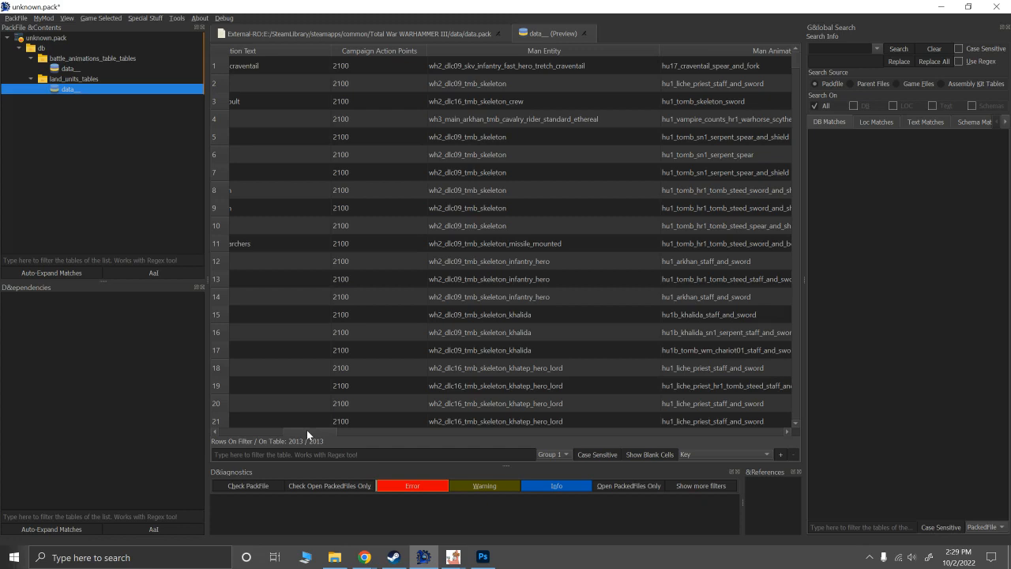
# Filter the land units keys by "wulfrik" and review the entity, animation and key values of the matching rows.
pyautogui.click(276, 456)
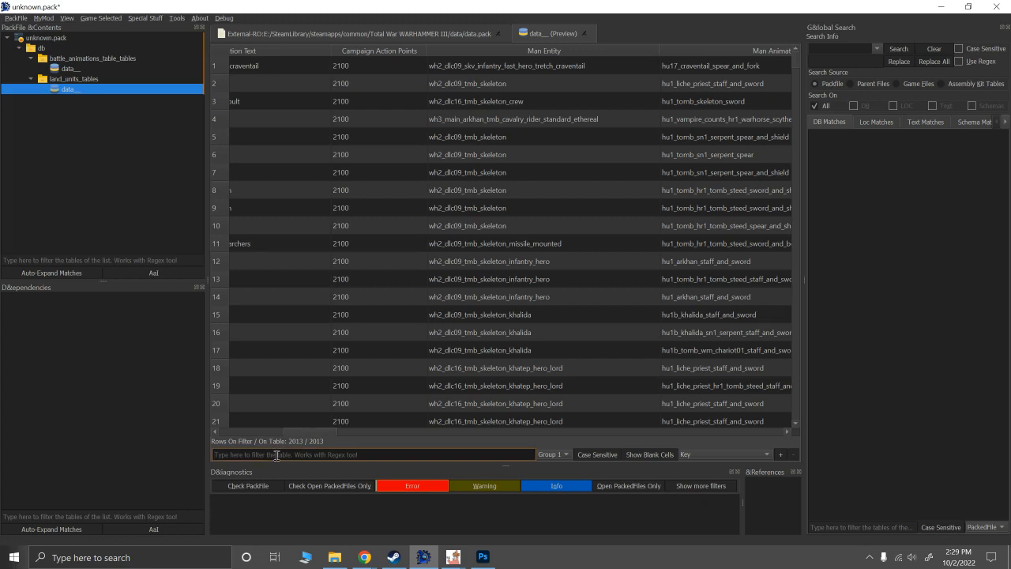
pyautogui.write('wulfrik')
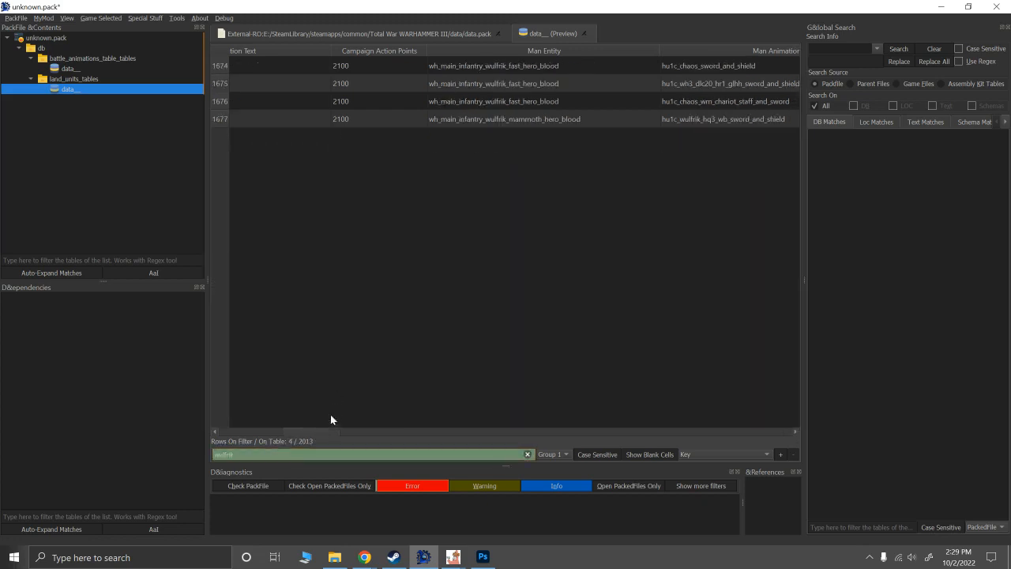
pyautogui.moveTo(319, 430); pyautogui.dragTo(241, 427)
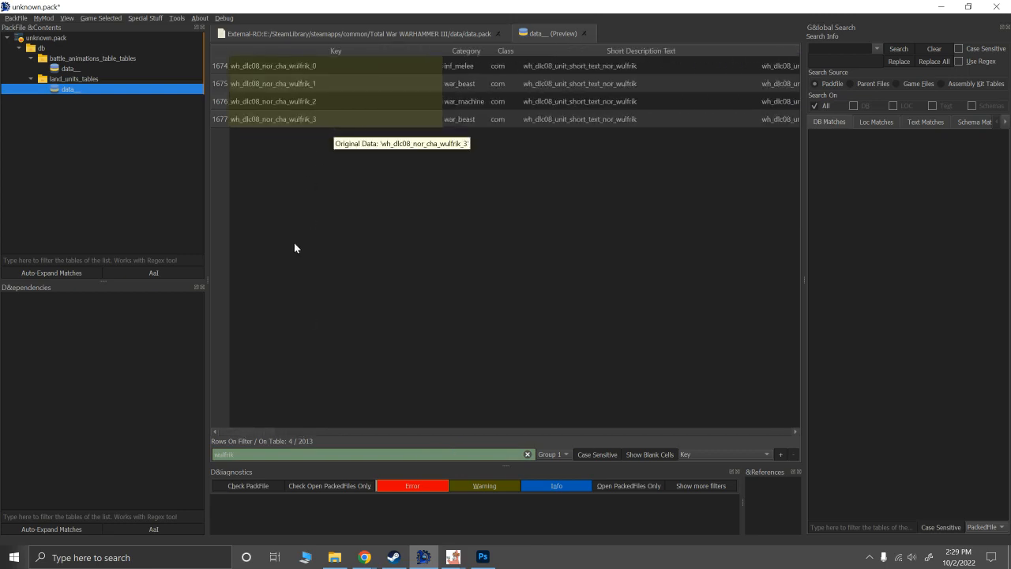
pyautogui.moveTo(259, 430); pyautogui.dragTo(222, 429)
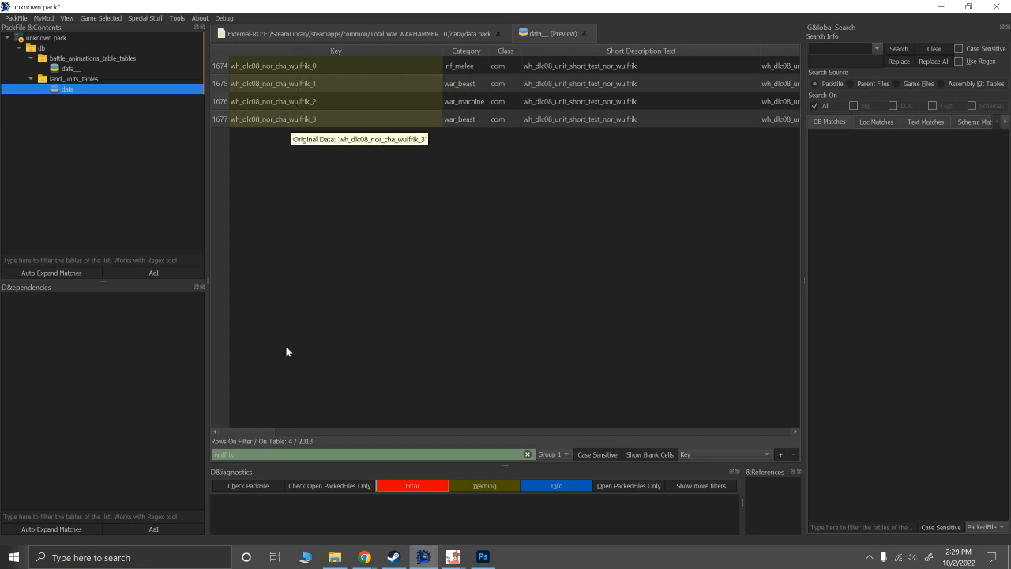
# Review the Man Animation values of the four Wulfrik rows in the land units table, from the unmounted version to the mammoth version.
pyautogui.hscroll(5, 266, 433)
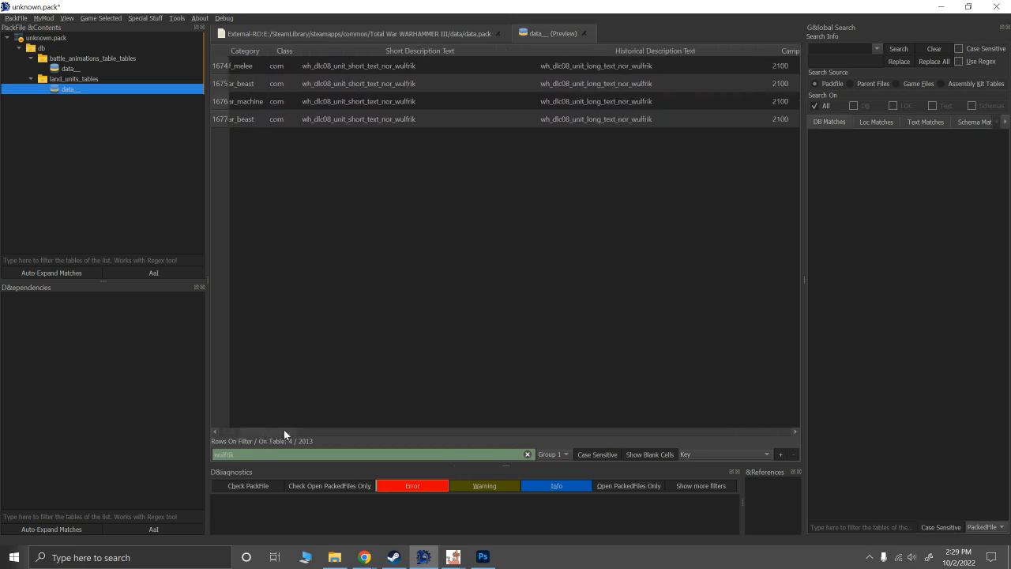
pyautogui.moveTo(293, 433); pyautogui.dragTo(362, 433)
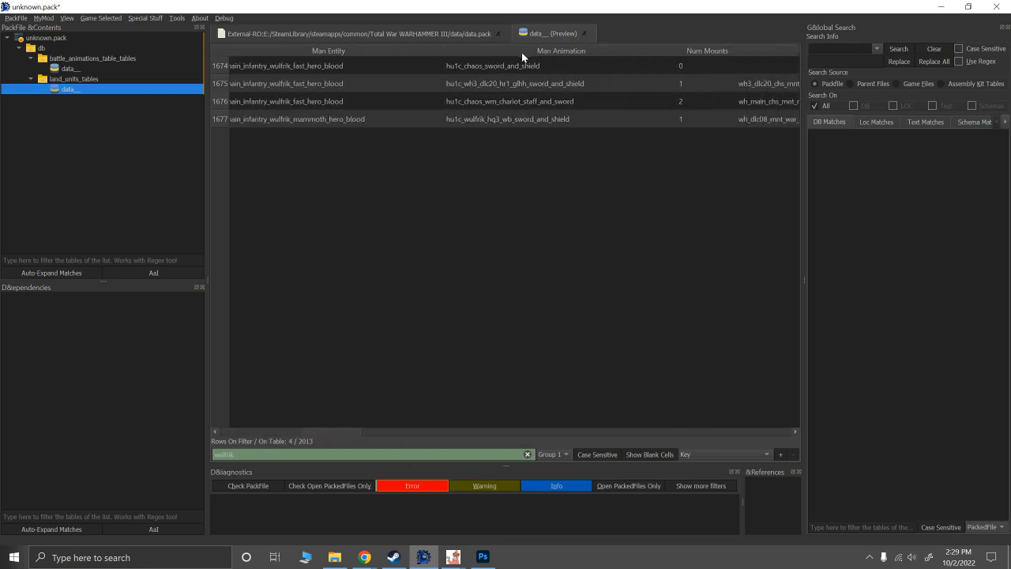
pyautogui.click(478, 71)
pyautogui.click(483, 85)
pyautogui.click(483, 99)
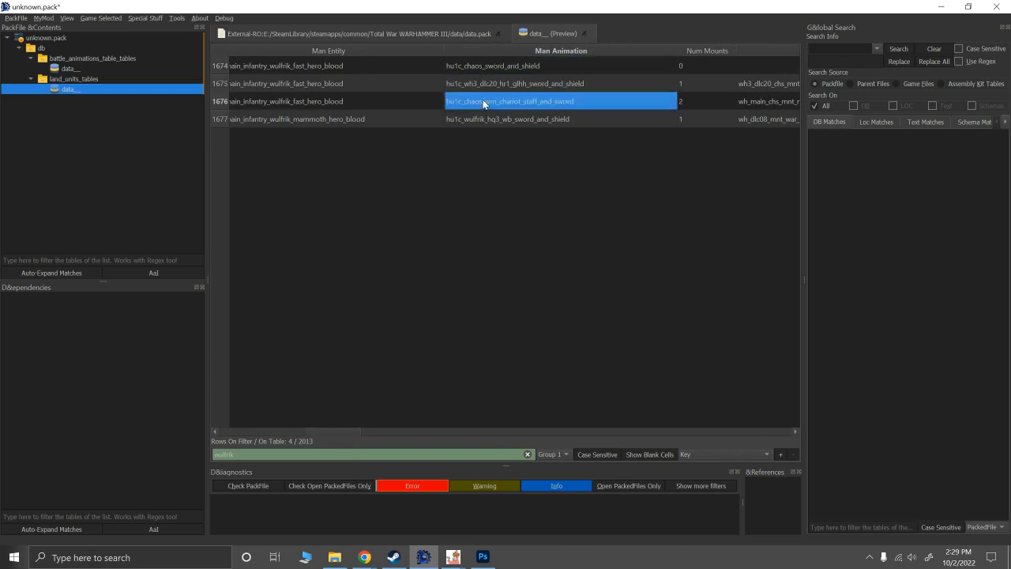
pyautogui.click(483, 116)
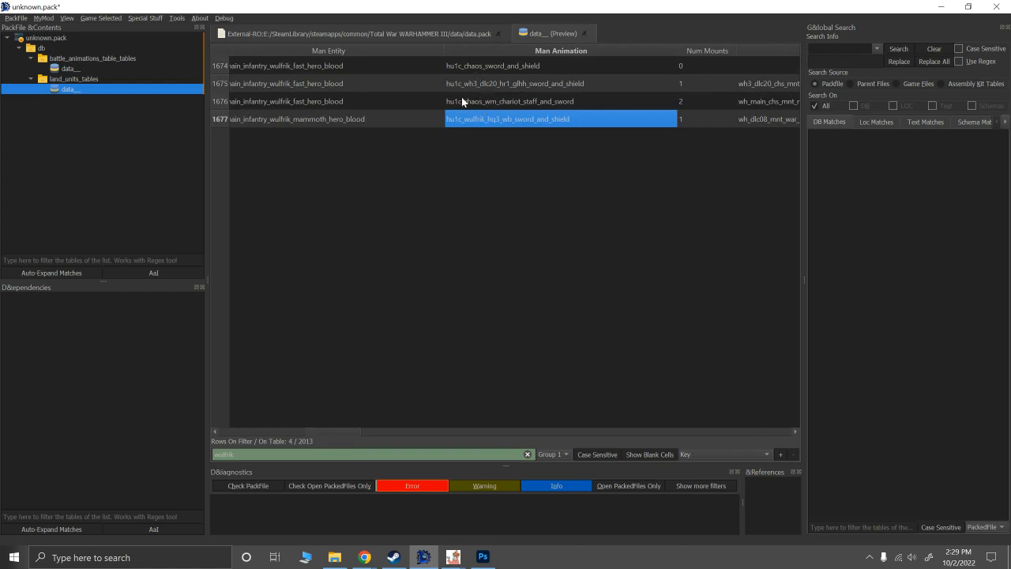
pyautogui.click(474, 101)
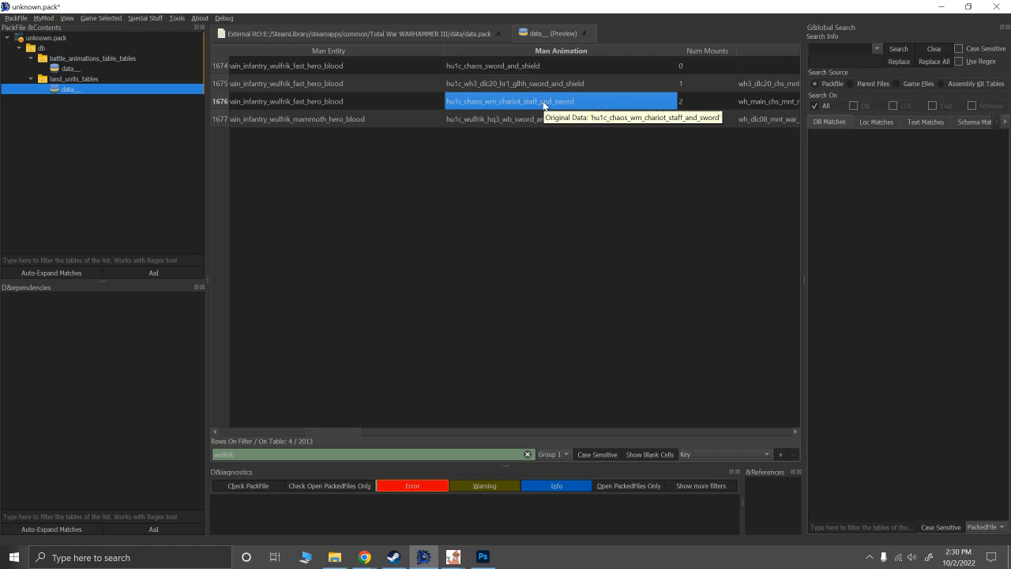
pyautogui.click(504, 68)
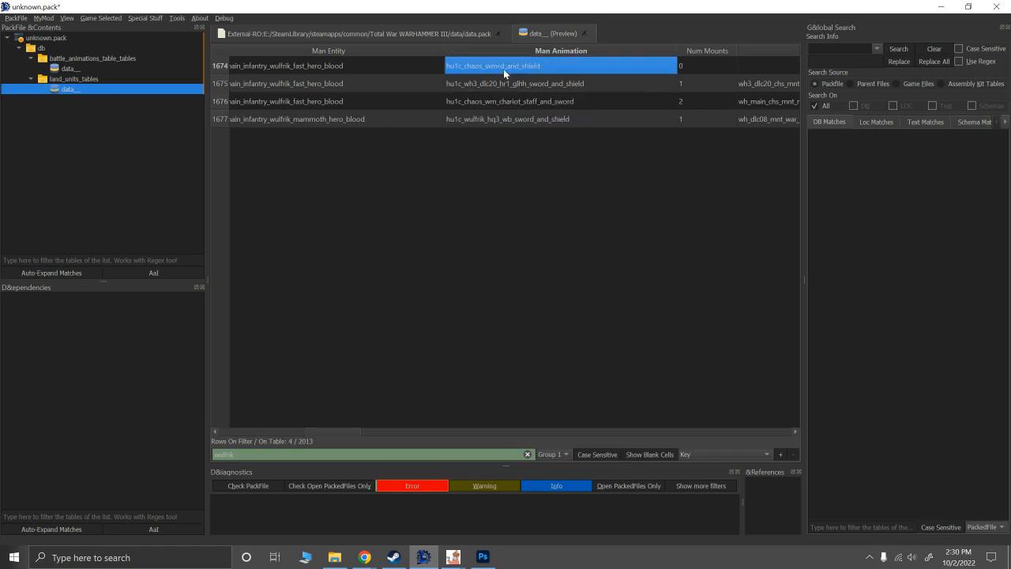
pyautogui.click(494, 83)
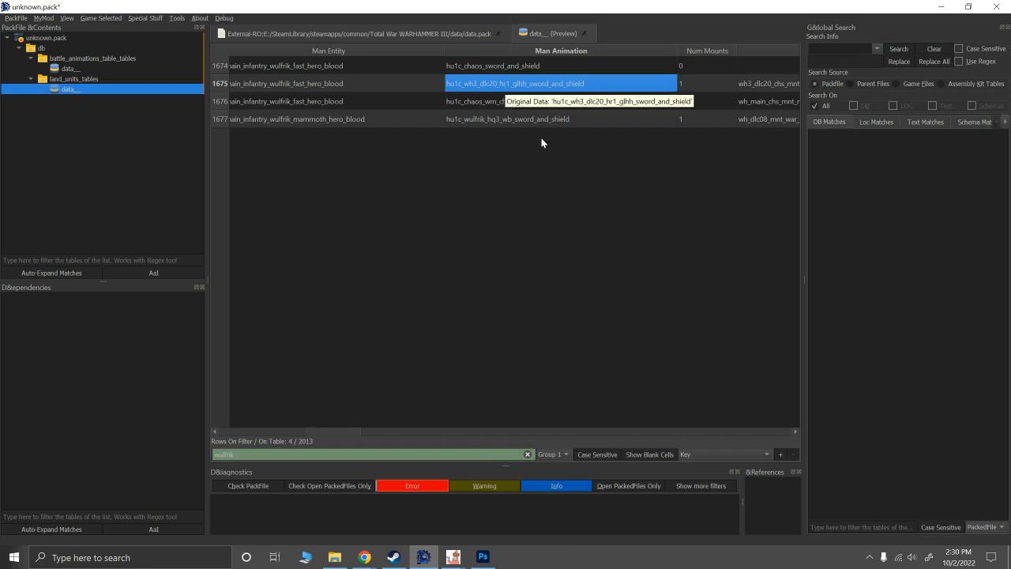
pyautogui.click(507, 101)
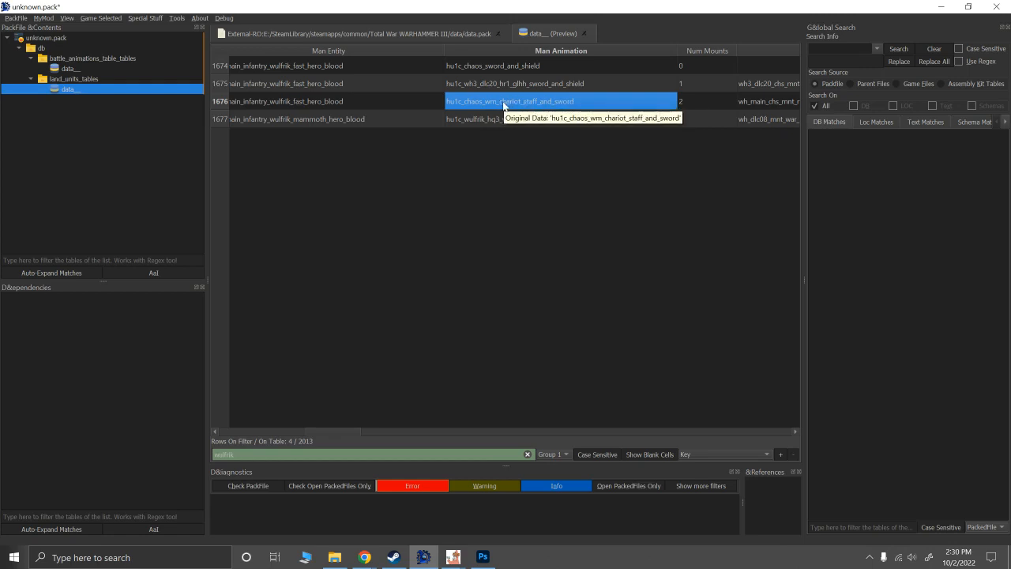
pyautogui.click(462, 121)
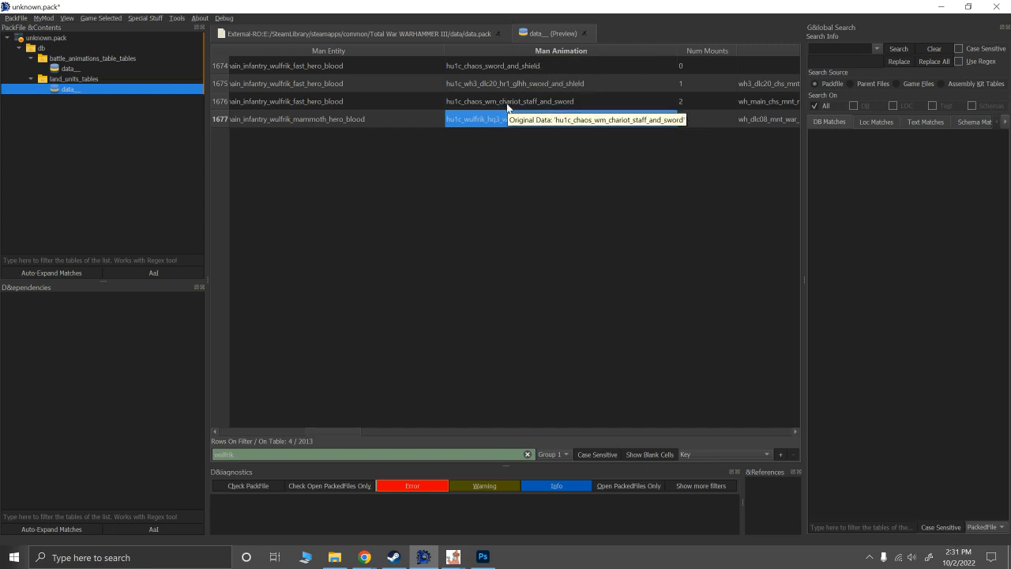
# Look through the selectable Man Animation options for the wh_dlc08_nor_cha_wulfrik_0 row.
pyautogui.click(493, 66)
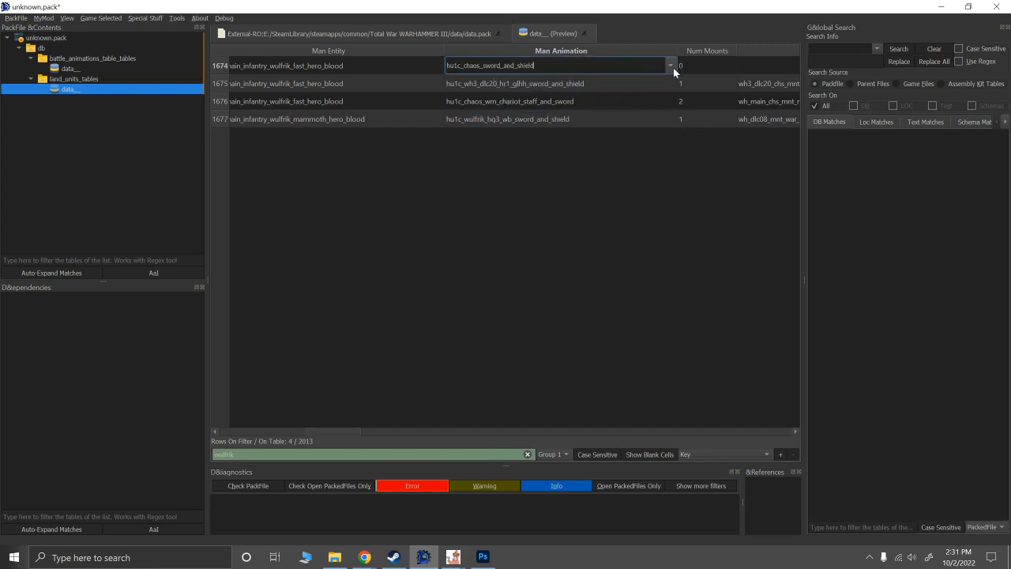
pyautogui.click(669, 66)
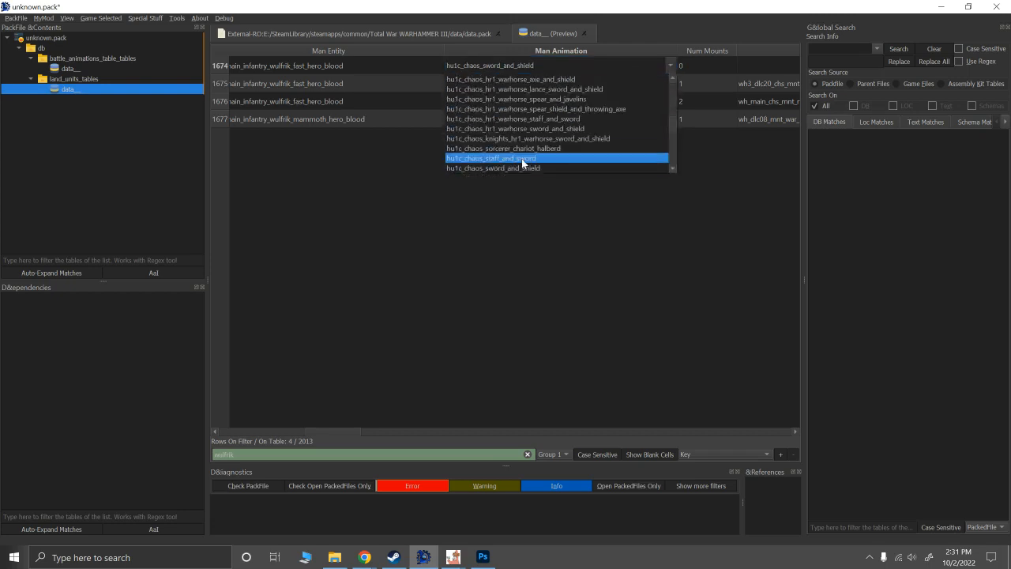
pyautogui.click(348, 219)
# Find the key hu1c_wh3_kislev_tsar_guard_sword_and_shield in the battle animations data__ table and copy it.
pyautogui.click(69, 68)
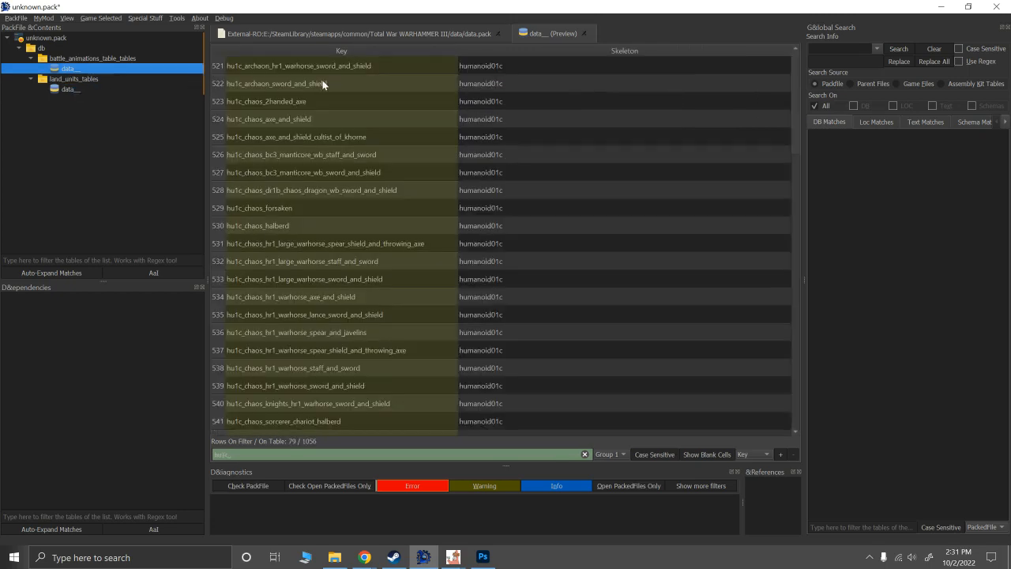
pyautogui.scroll(-12, 285, 136)
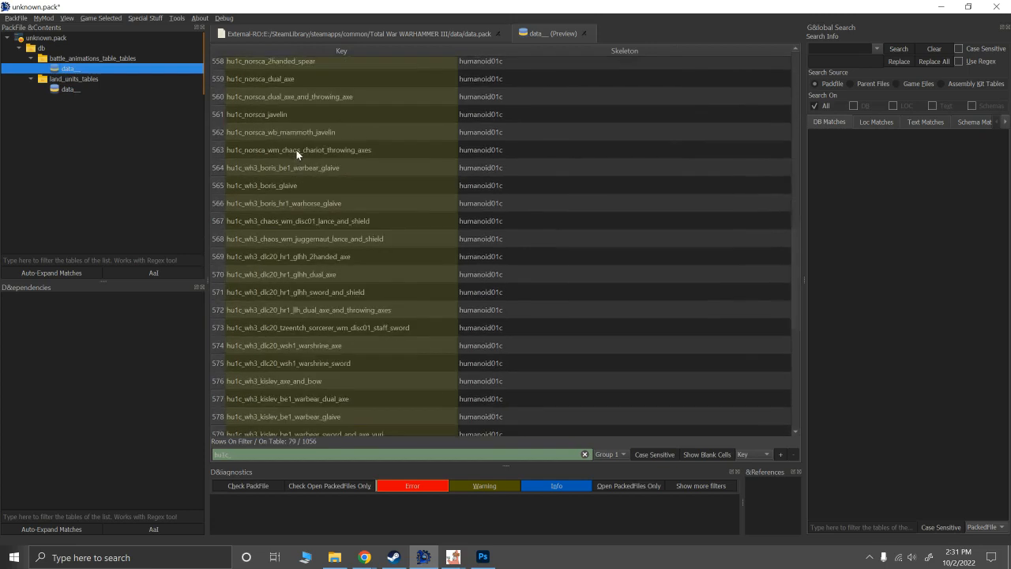
pyautogui.scroll(-7, 301, 322)
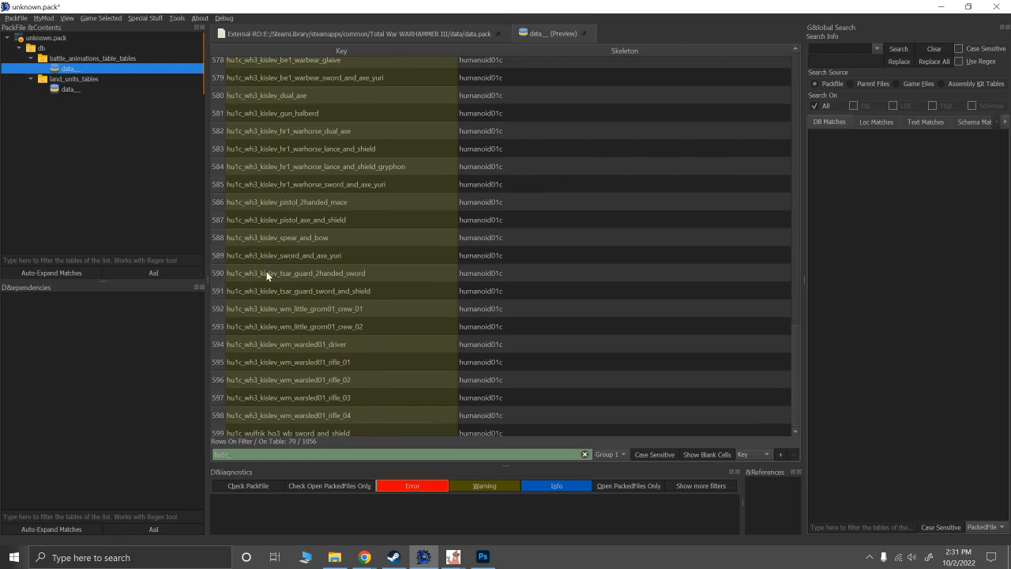
pyautogui.click(282, 295)
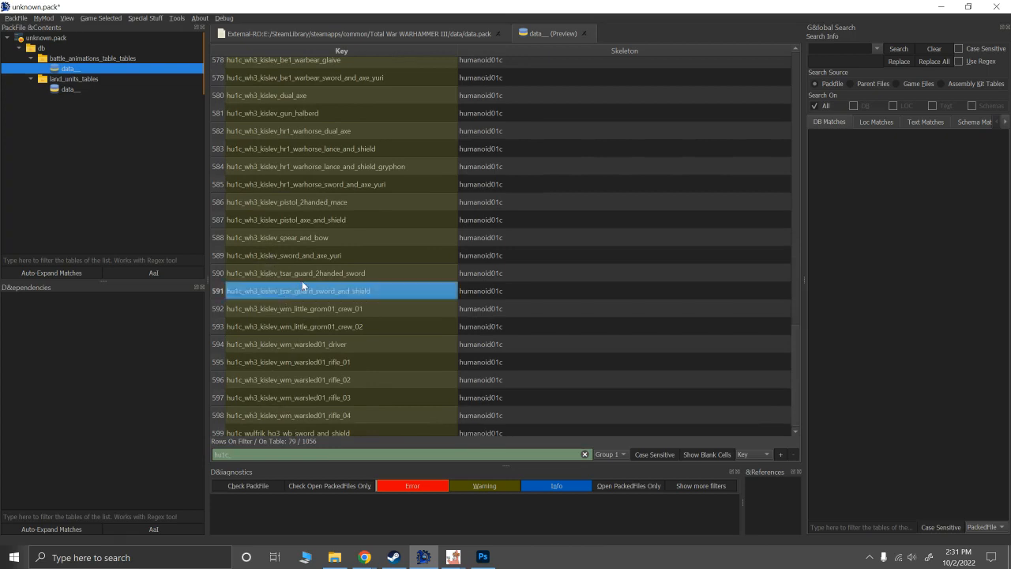
# Set the Man Animation of the wh_dlc08_nor_cha_wulfrik_0 row in the land units table to hu1c_wh3_kislev_tsar_guard_sword_and_shield.
pyautogui.click(392, 30)
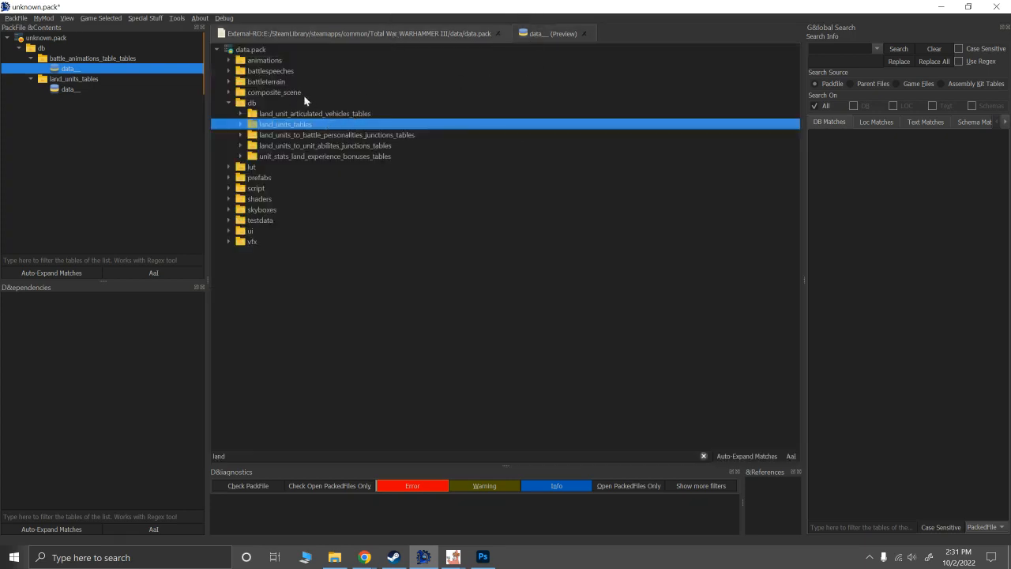
pyautogui.click(553, 34)
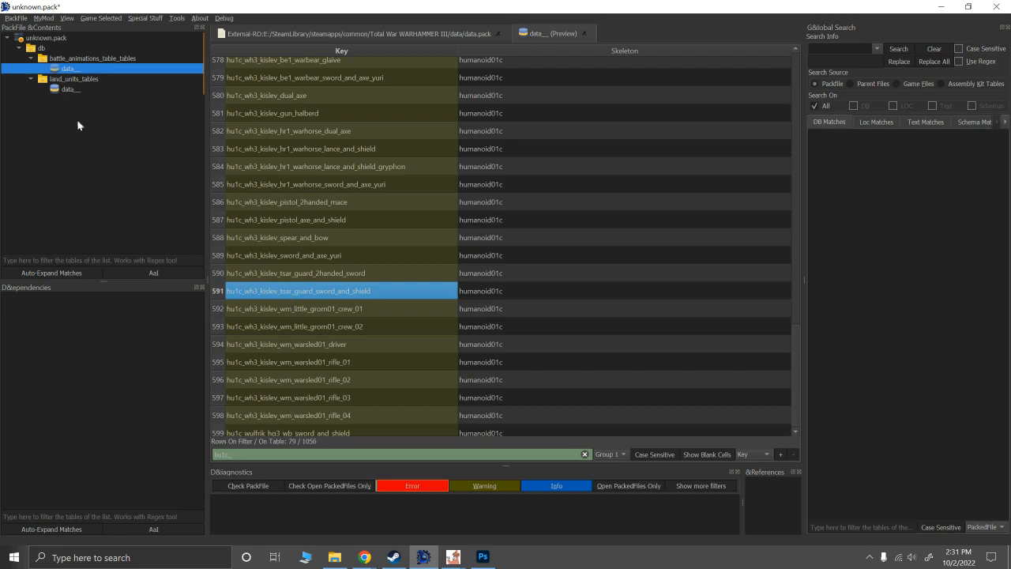
pyautogui.click(72, 90)
pyautogui.click(496, 69)
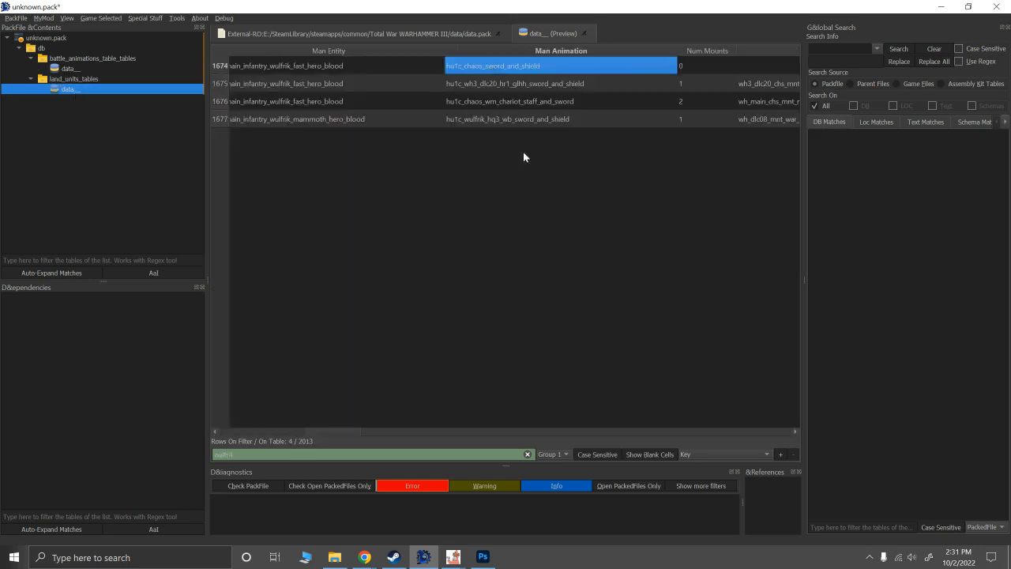
pyautogui.write('hu1c_wh3_kislev_tsar_guard_sword_and_shield')
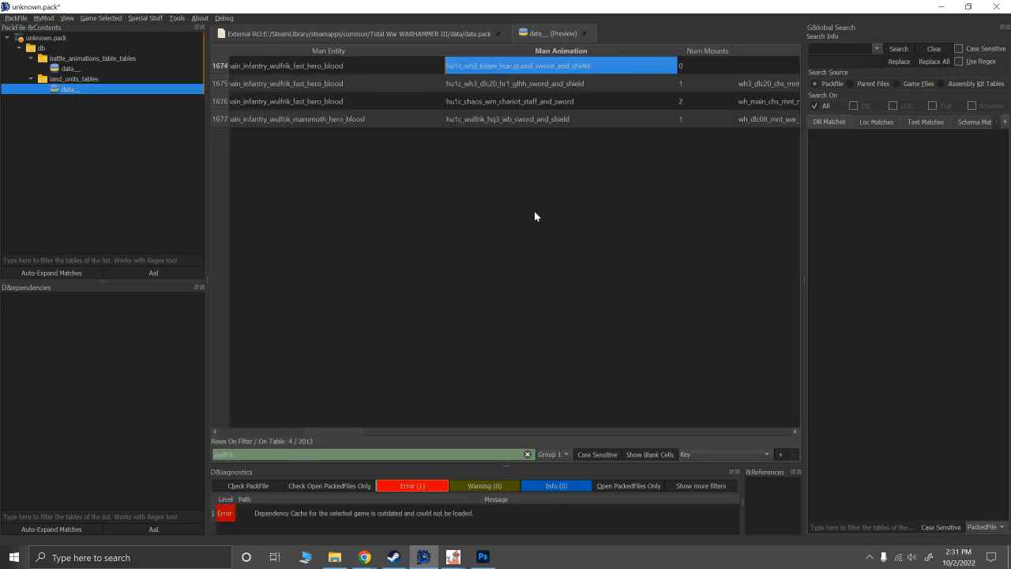
# Compare the Kislev warhorse keys in the battle animations table and copy hu1c_wh3_kislev_hr1_warhorse_lance_and_shield.
pyautogui.click(487, 89)
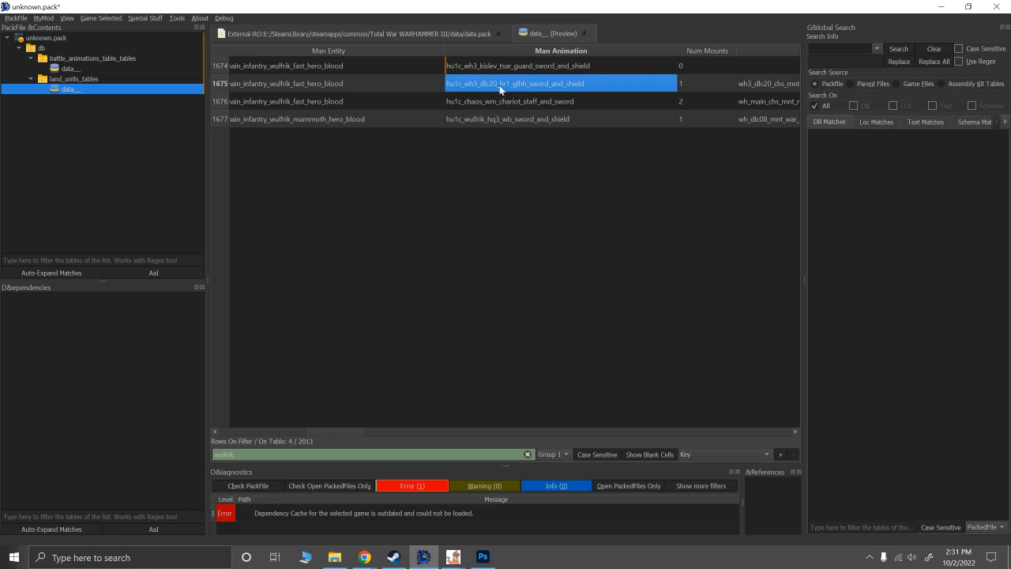
pyautogui.click(70, 69)
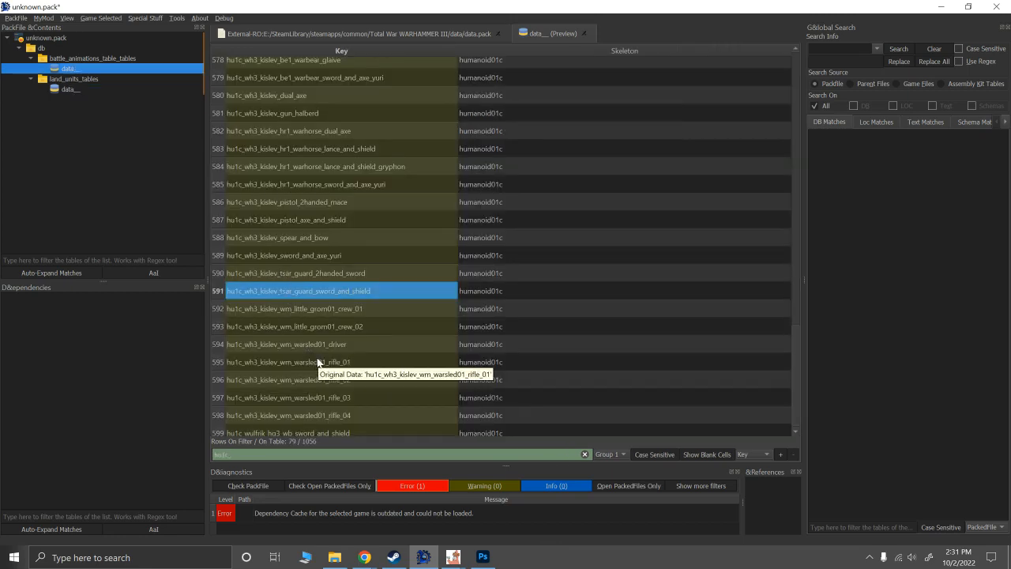
pyautogui.scroll(-1, 304, 358)
pyautogui.scroll(5, 304, 358)
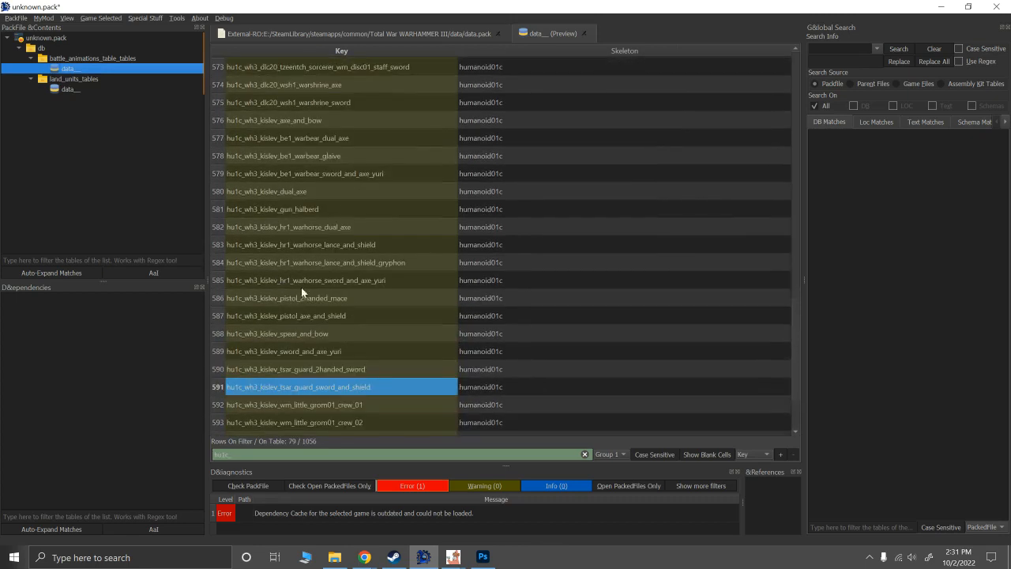
pyautogui.click(296, 227)
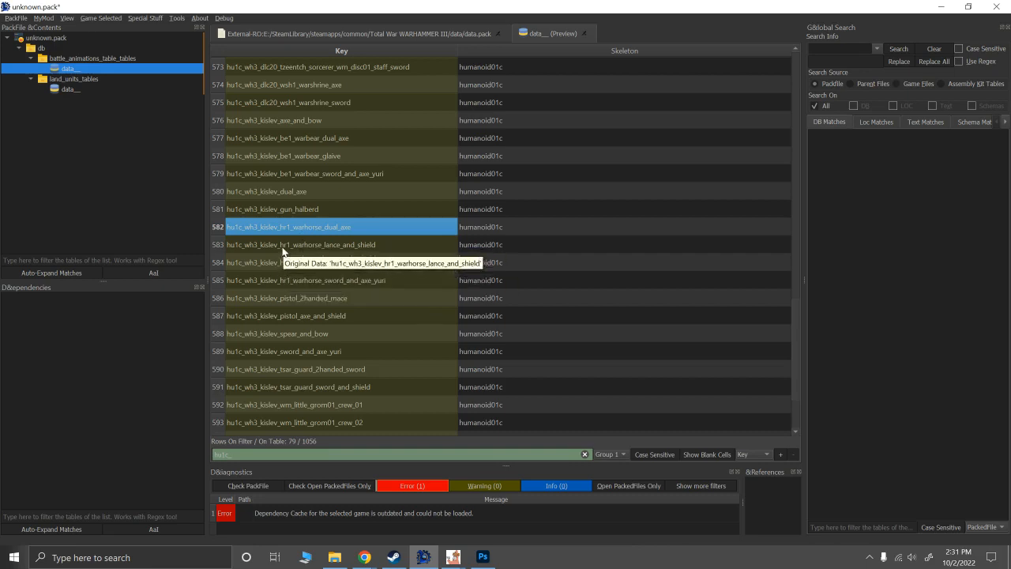
pyautogui.click(282, 247)
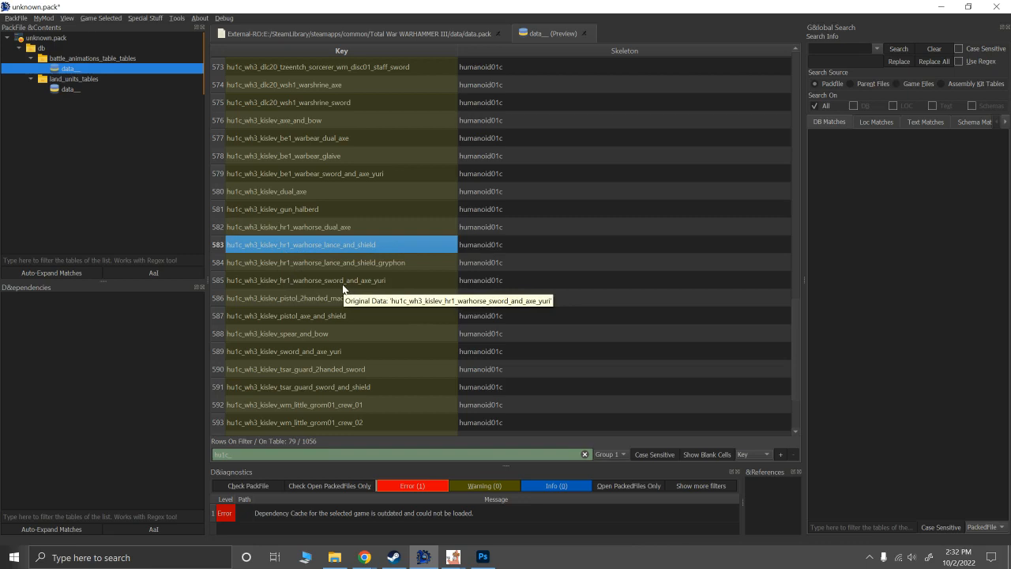
pyautogui.click(316, 284)
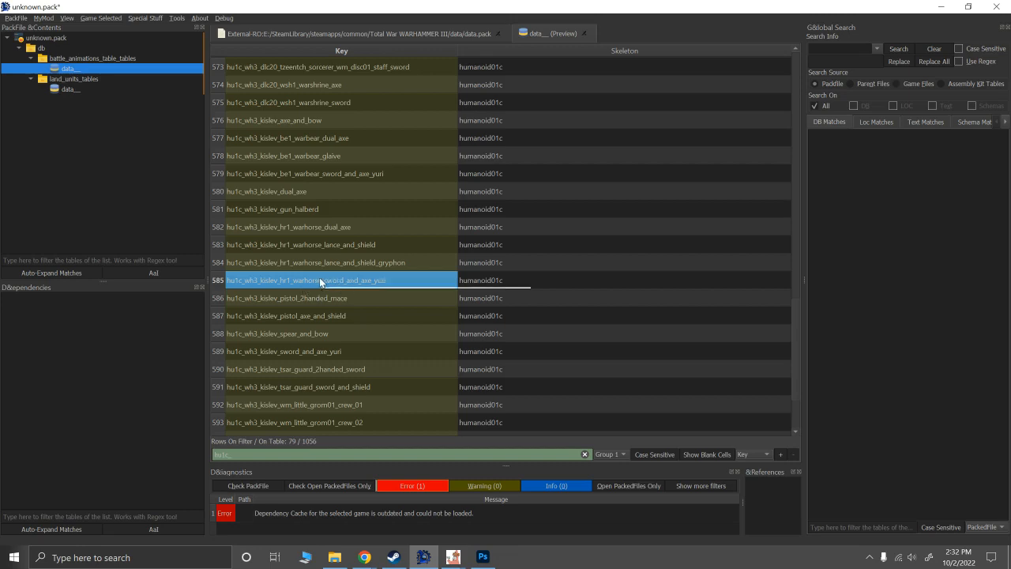
pyautogui.click(324, 265)
pyautogui.click(322, 248)
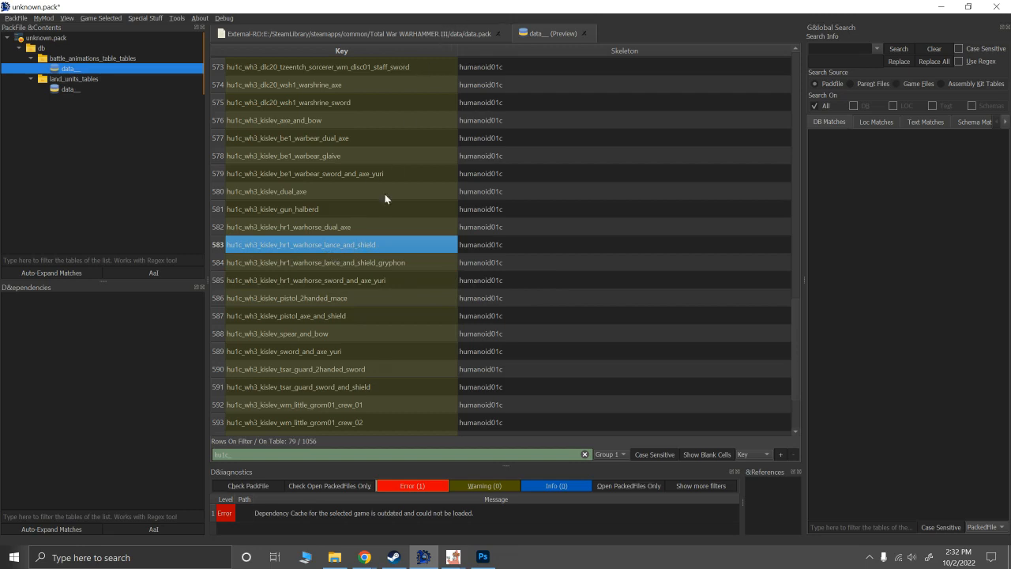
# Set the Man Animation of the wh_dlc08_nor_cha_wulfrik_1 row in the land units table to hu1c_wh3_kislev_hr1_warhorse_lance_and_shield.
pyautogui.click(401, 34)
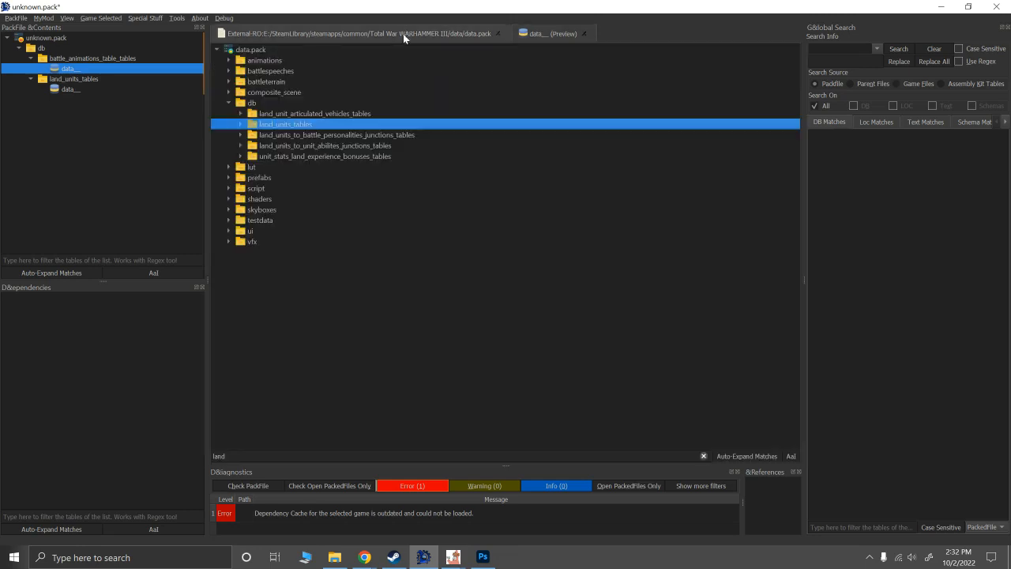
pyautogui.click(529, 36)
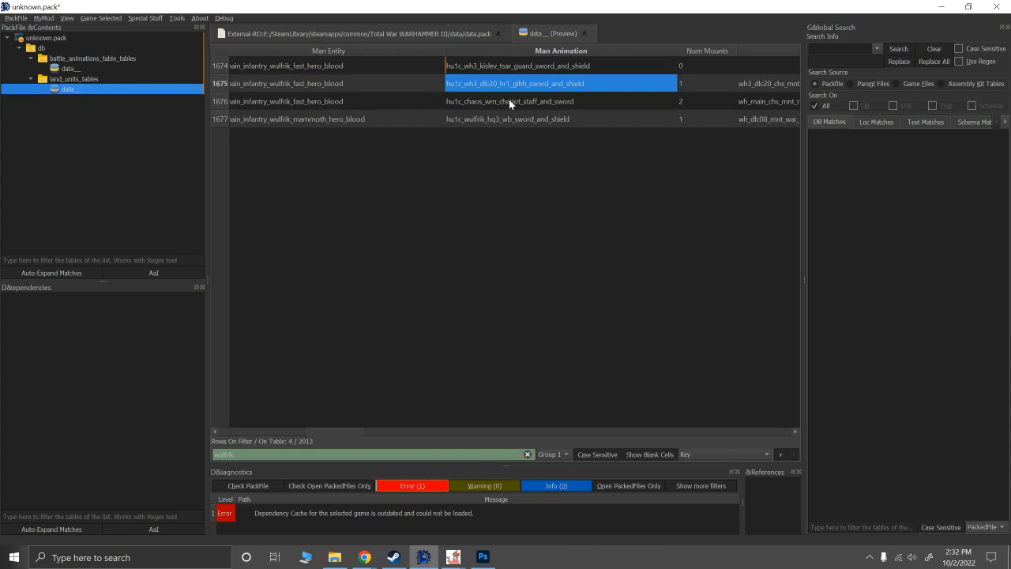
pyautogui.click(495, 95)
pyautogui.click(485, 83)
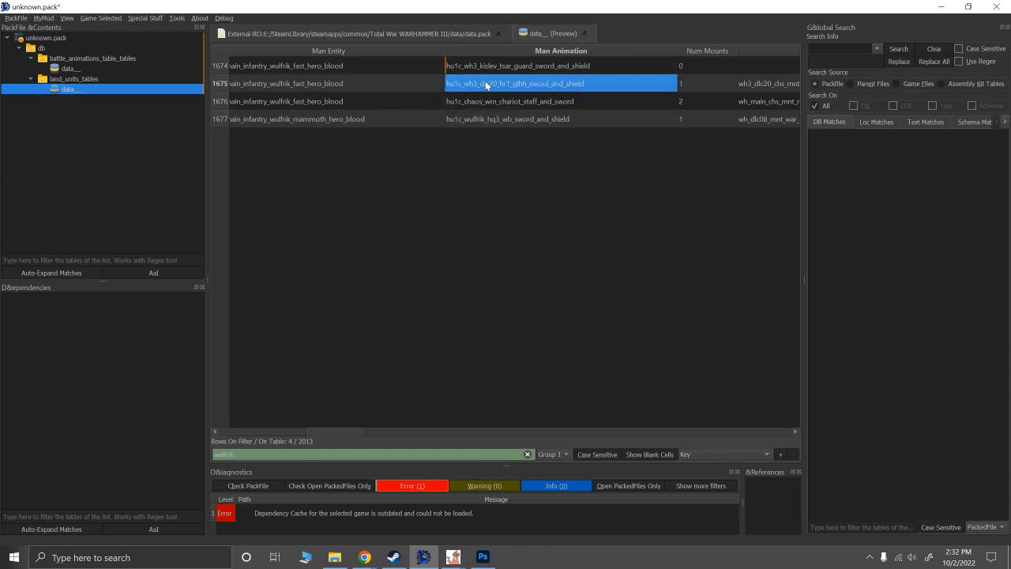
pyautogui.write('hu1c_wh3_kislev_hr1_warhorse_lance_and_shield')
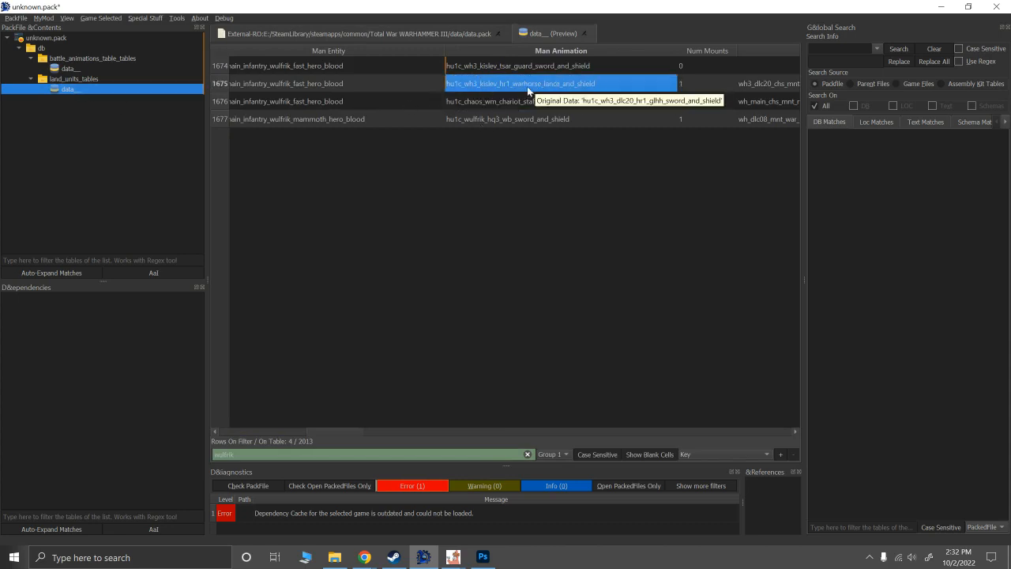
# Copy the Man Animation hu1c_wh3_kislev_tsar_guard_sword_and_shield from the wulfrik_0 row into the wulfrik_3 mammoth row, and undo and redo that change.
pyautogui.click(476, 97)
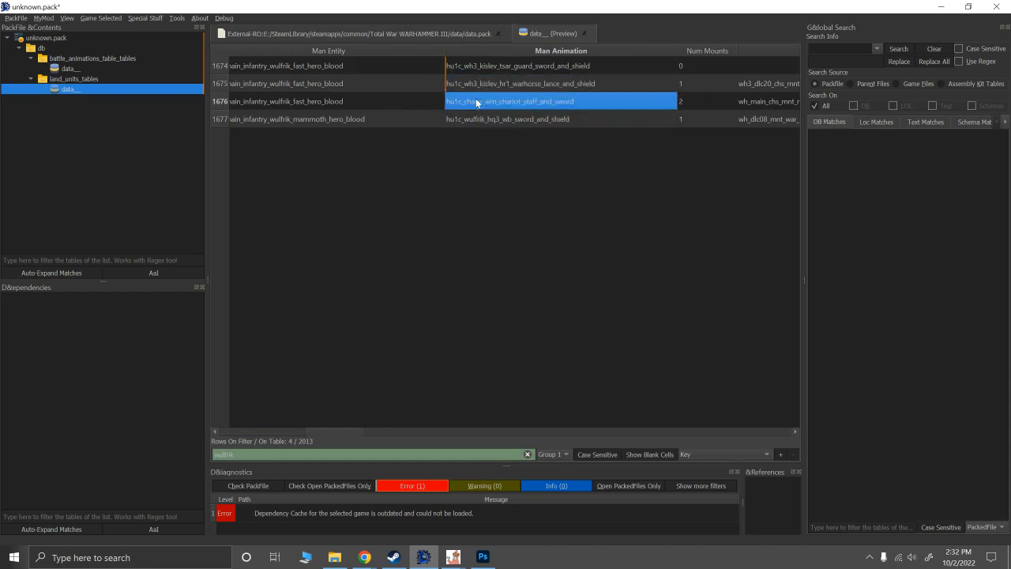
pyautogui.click(481, 120)
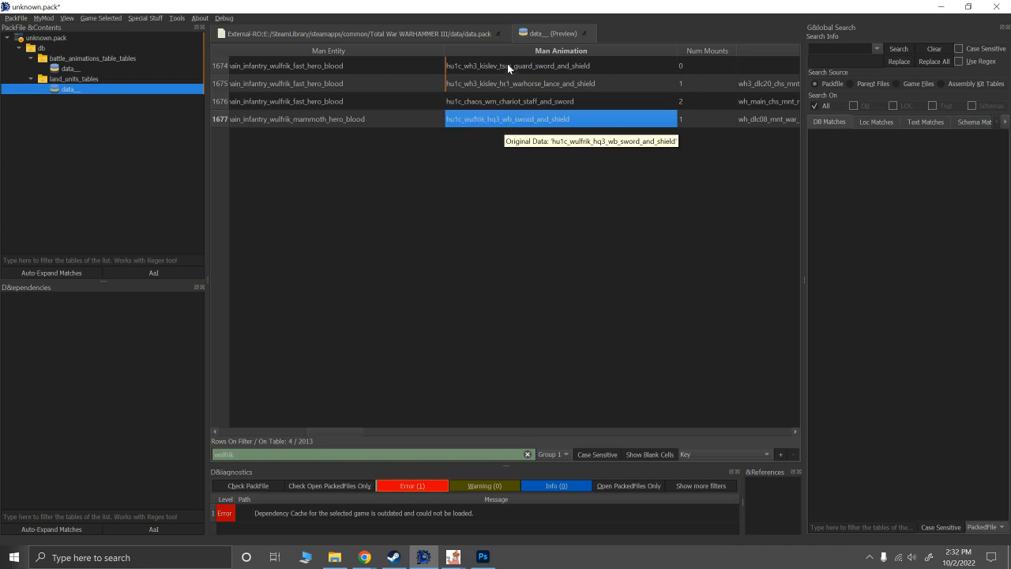
pyautogui.click(508, 65)
pyautogui.click(504, 121)
pyautogui.write('hu1c_wh3_kislev_tsar_guard_sword_and_shield')
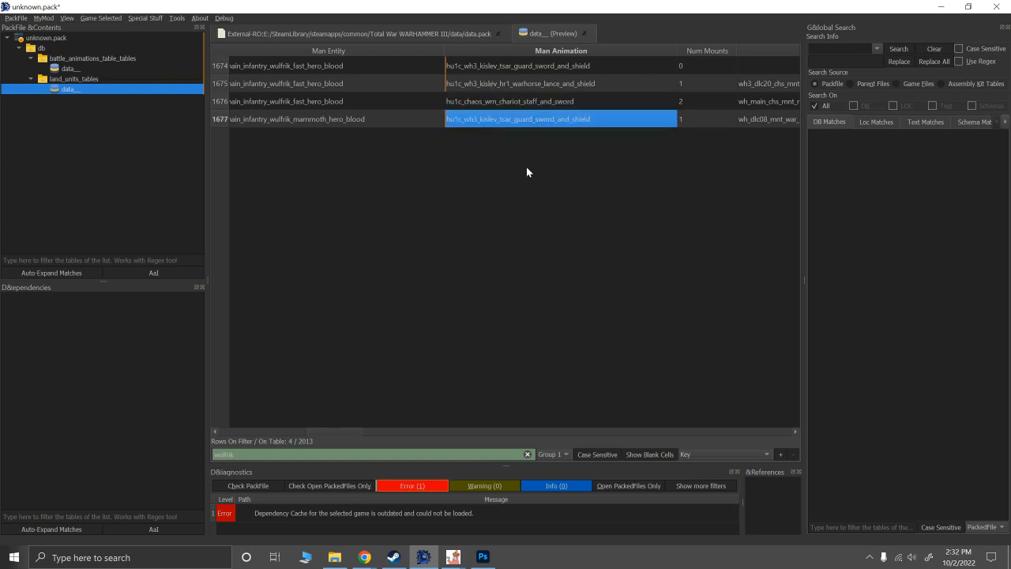
pyautogui.hotkey('ctrl', 'z')
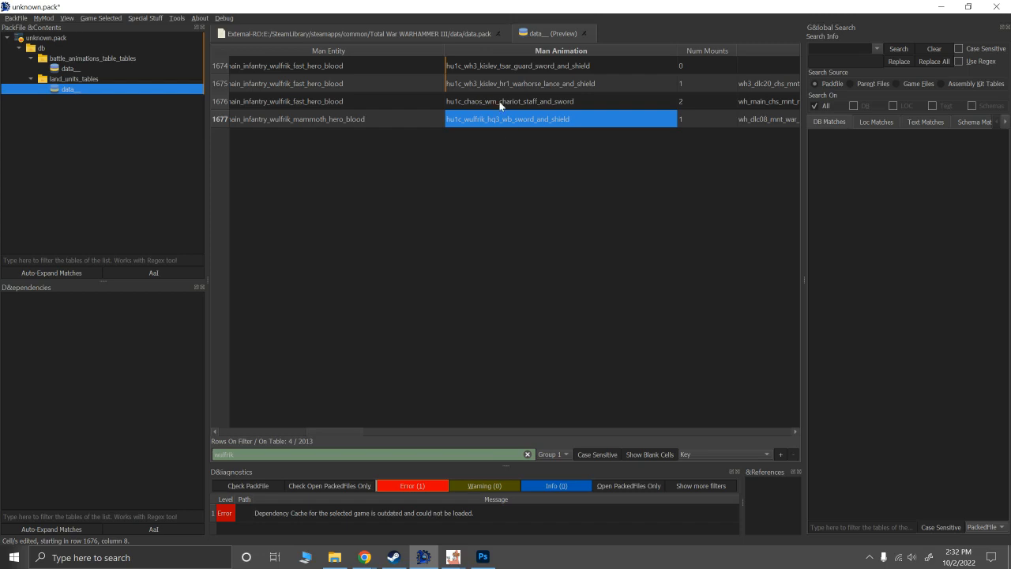
pyautogui.hotkey('ctrl', 'shift', 'z')
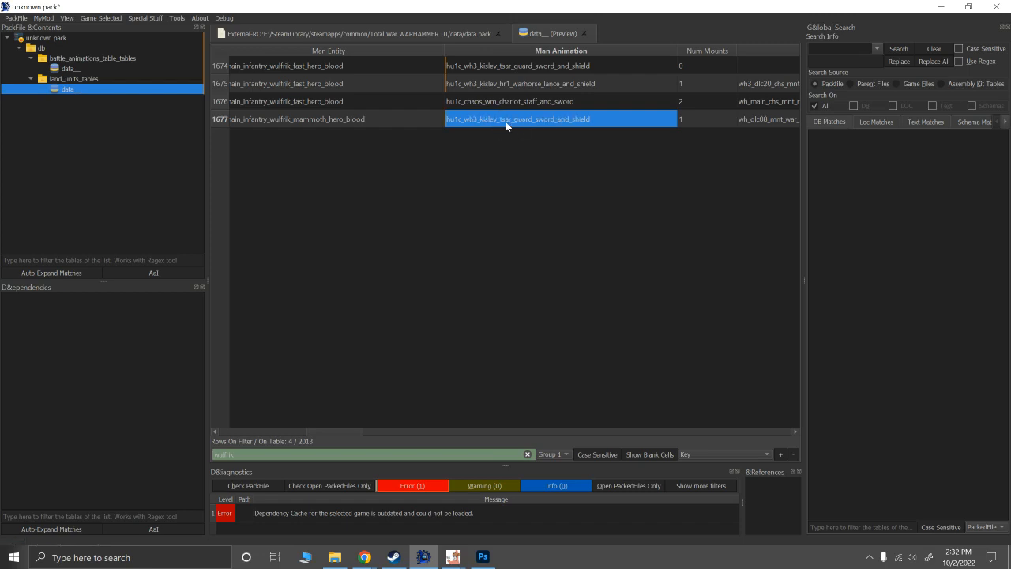
pyautogui.click(519, 132)
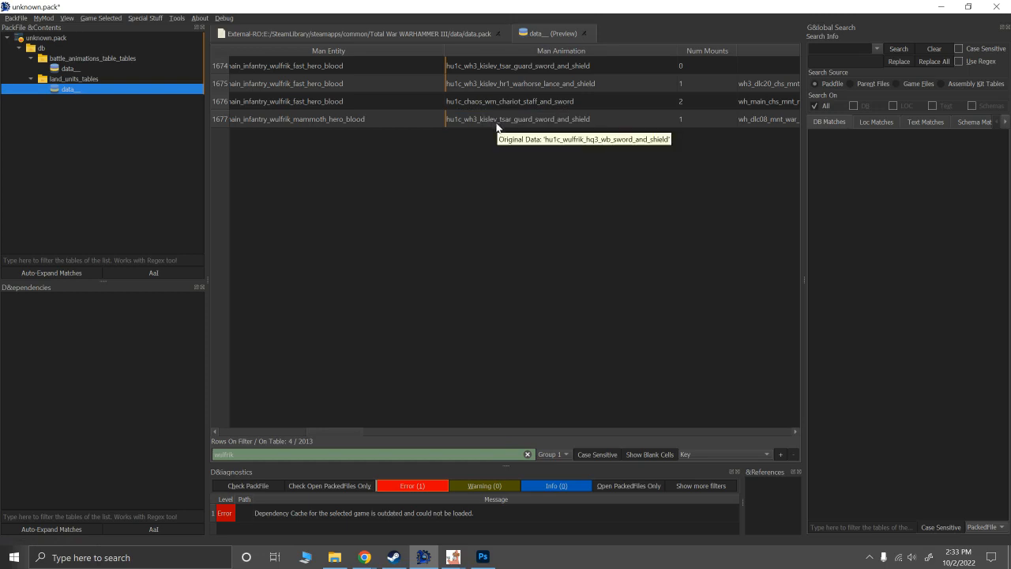
pyautogui.click(496, 124)
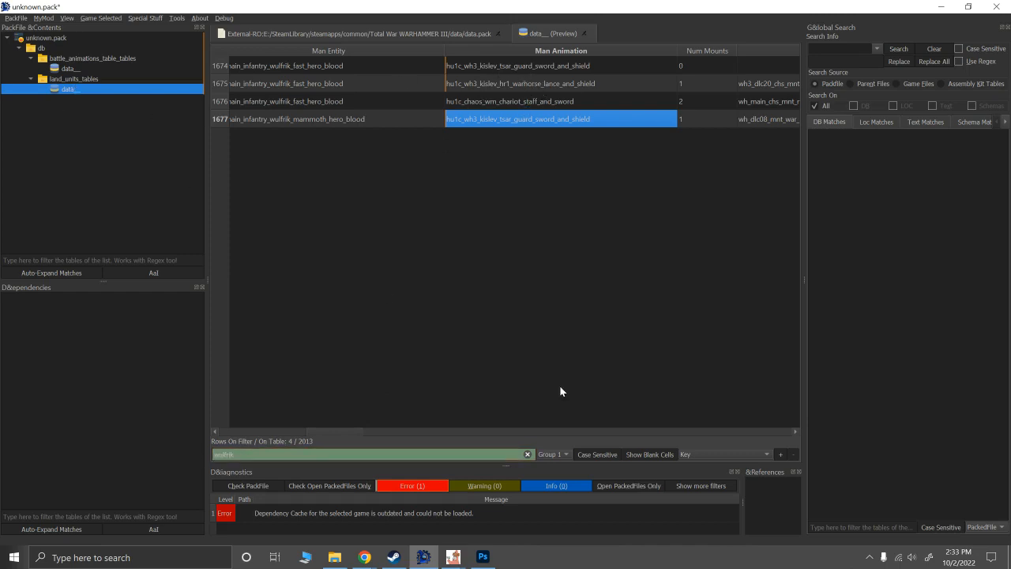
# Reduce the land units table to only the four filtered Wulfrik rows by copying them, deleting every row and pasting them back.
pyautogui.click(405, 215)
pyautogui.hotkey('ctrl', 'a')
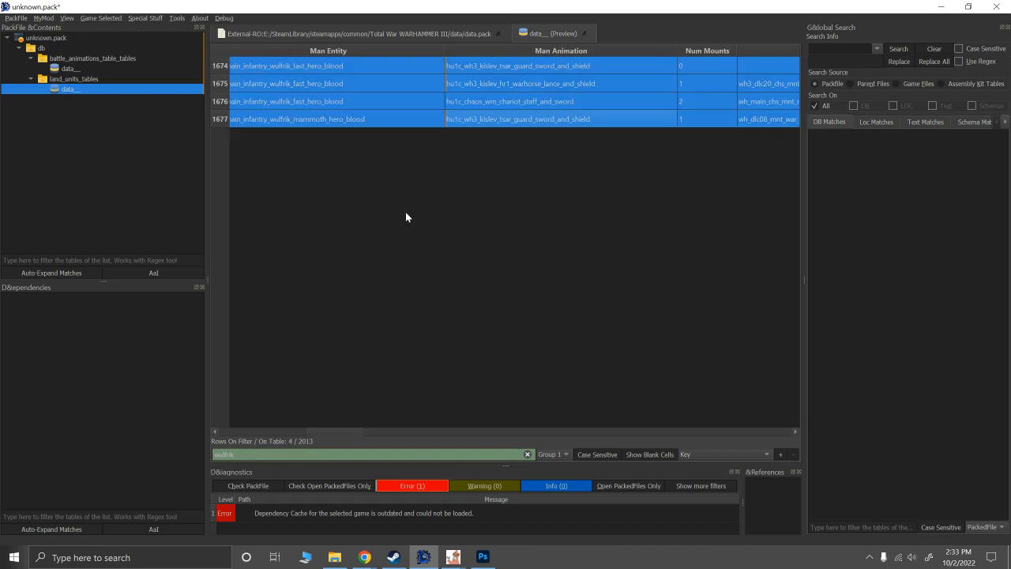
pyautogui.click(527, 454)
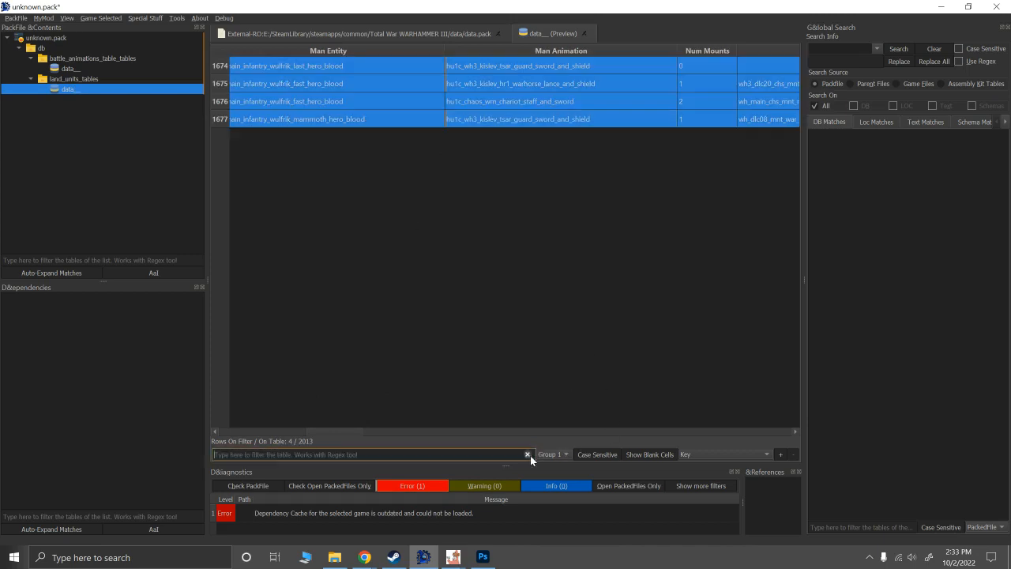
pyautogui.click(374, 257)
pyautogui.hotkey('ctrl', 'a')
pyautogui.press('Delete')
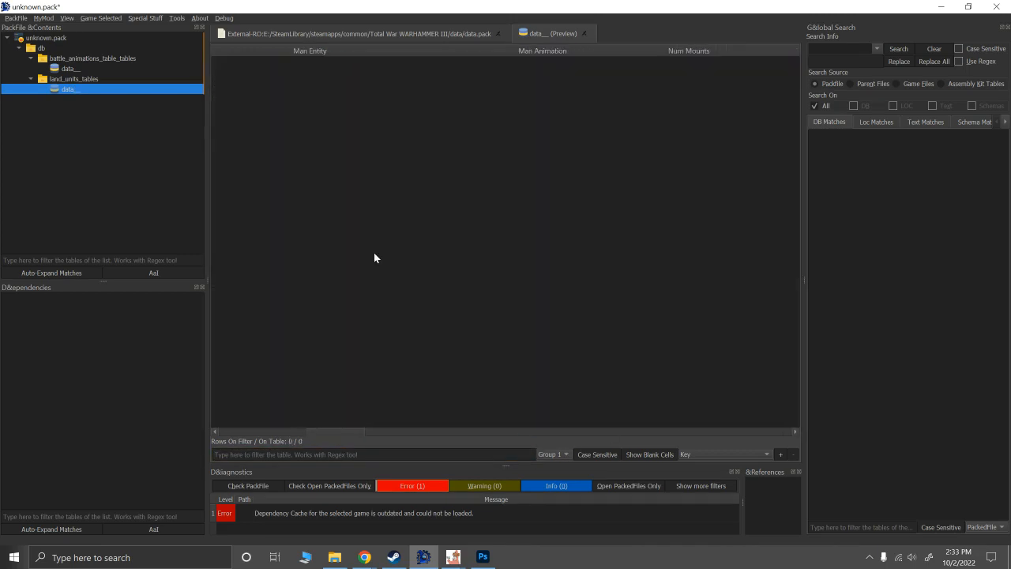
pyautogui.rightClick(398, 136)
pyautogui.click(422, 141)
pyautogui.hotkey('ctrl', 'v')
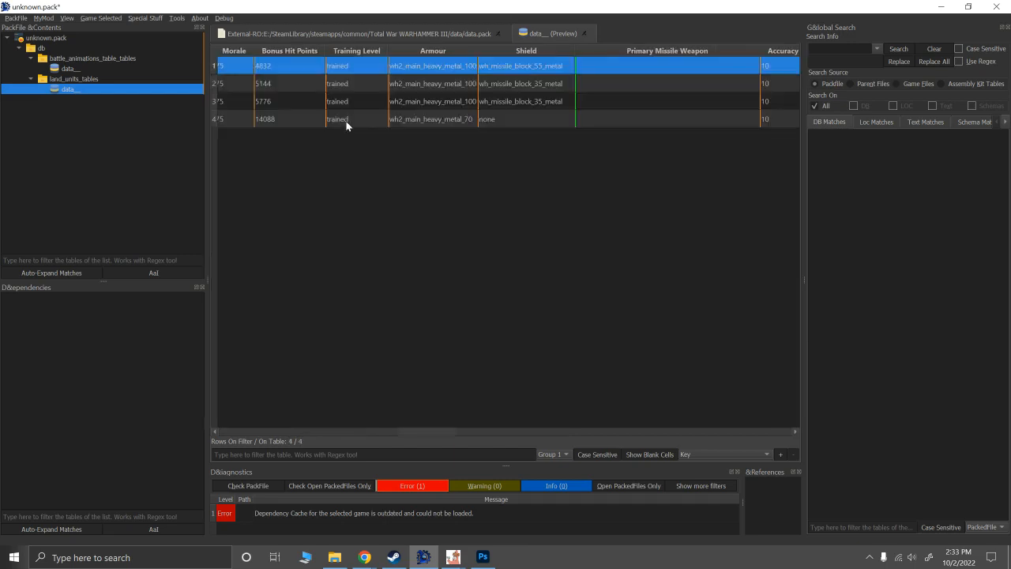
# Locate the chariot row's Man Animation in the land units table and filter the battle animations table's keys by "chariot".
pyautogui.click(453, 138)
pyautogui.moveTo(451, 430); pyautogui.dragTo(347, 433)
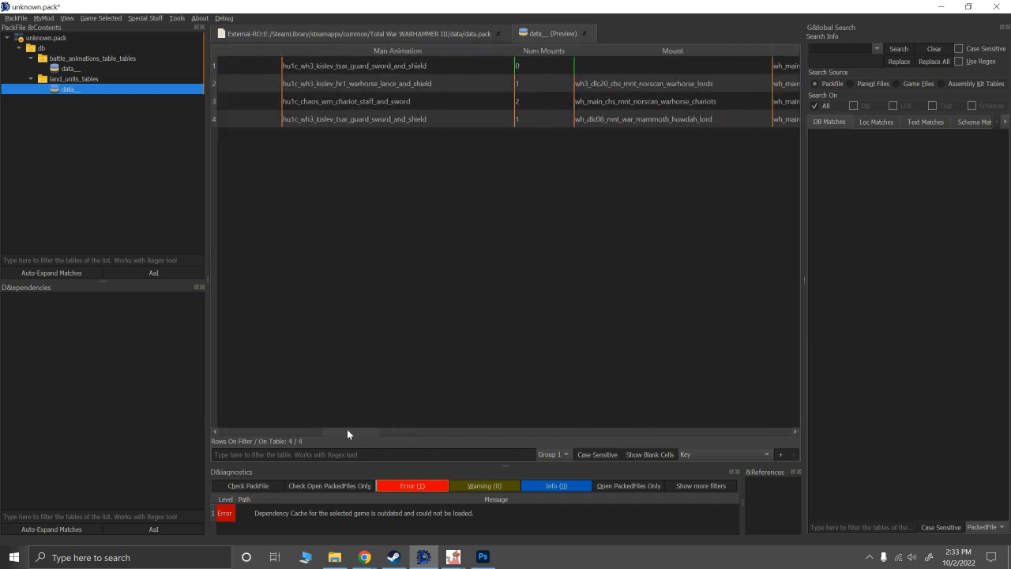
pyautogui.click(345, 101)
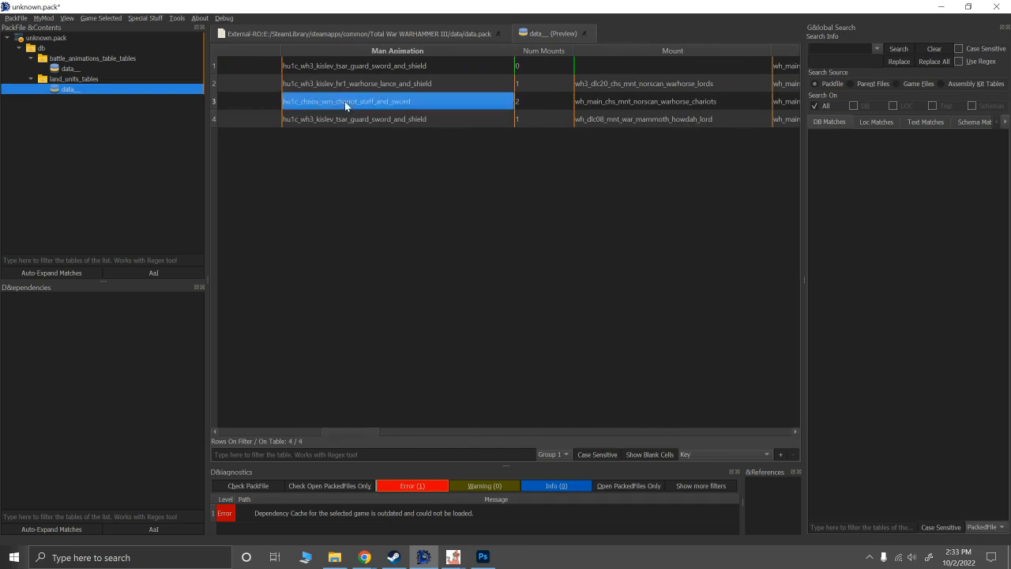
pyautogui.click(67, 68)
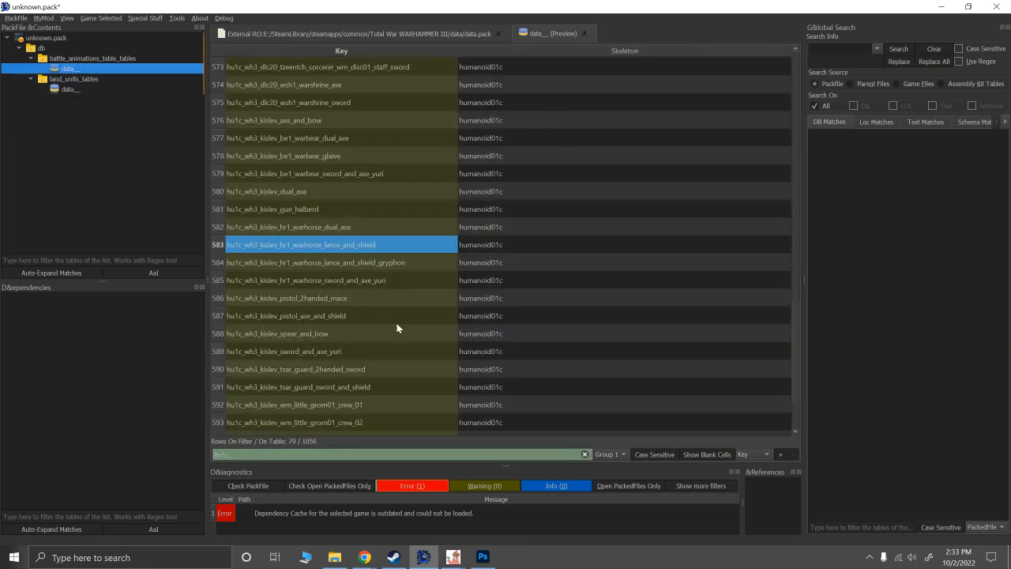
pyautogui.scroll(6, 327, 300)
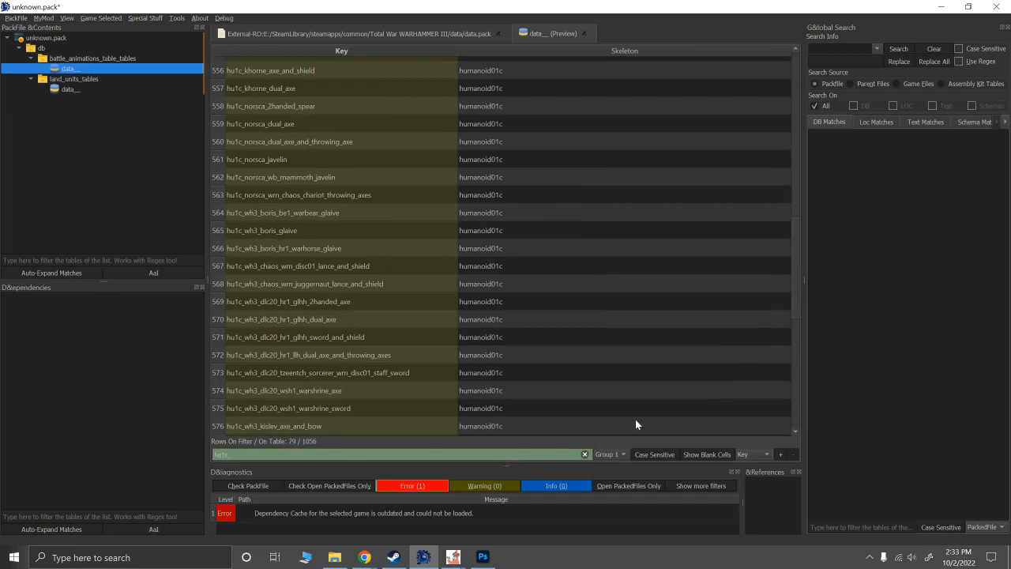
pyautogui.press('BackSpace')
pyautogui.press('BackSpace')
pyautogui.press('BackSpace')
pyautogui.press('BackSpace')
pyautogui.press('BackSpace')
pyautogui.write('chariot')
# Compare the humanoid01c chariot keys in the battle animations table and copy hu1c_chaos_wm_chariot_axe_and_shield.
pyautogui.scroll(-5, 305, 298)
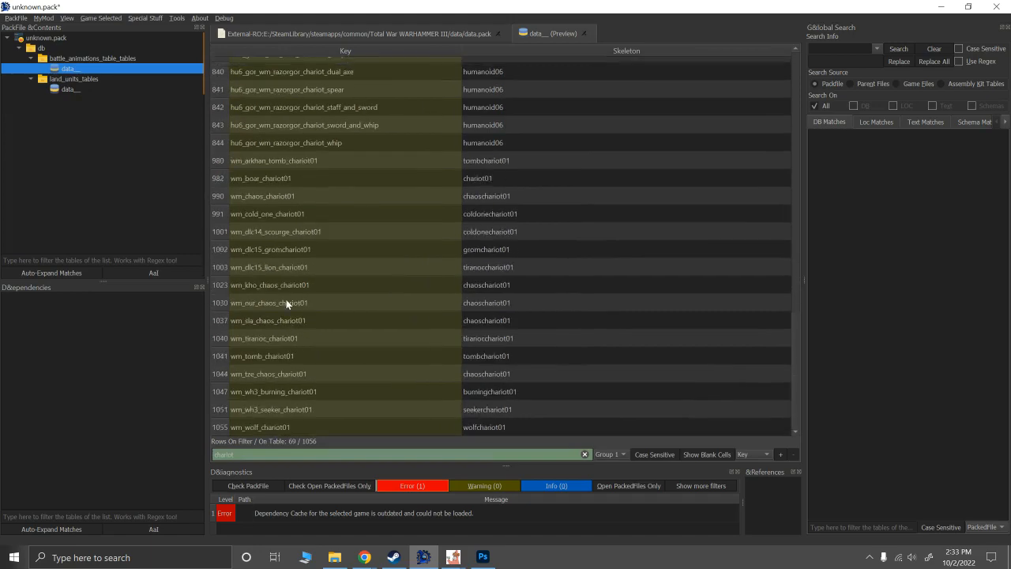
pyautogui.scroll(5, 287, 303)
pyautogui.scroll(1, 243, 113)
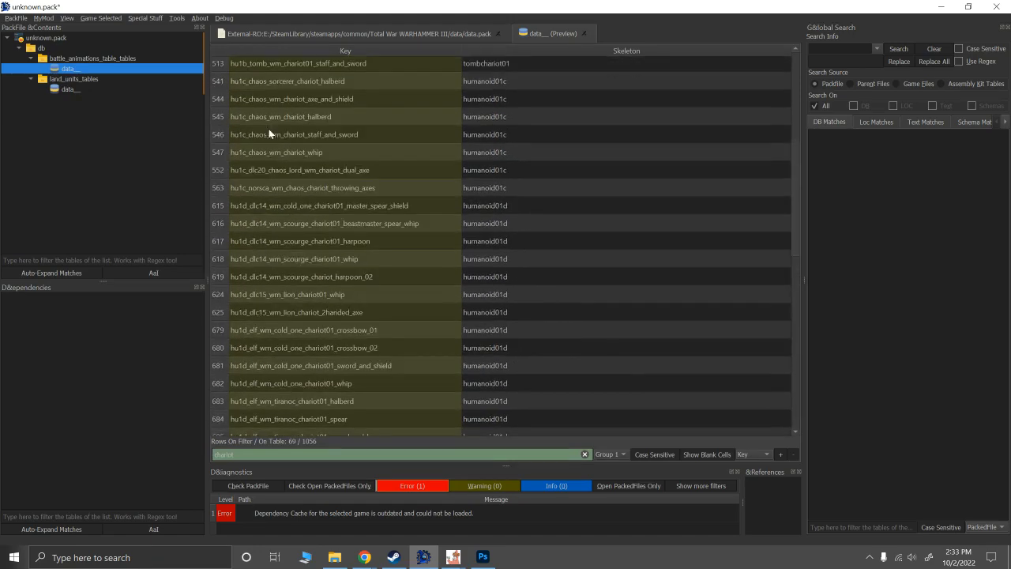
pyautogui.click(270, 154)
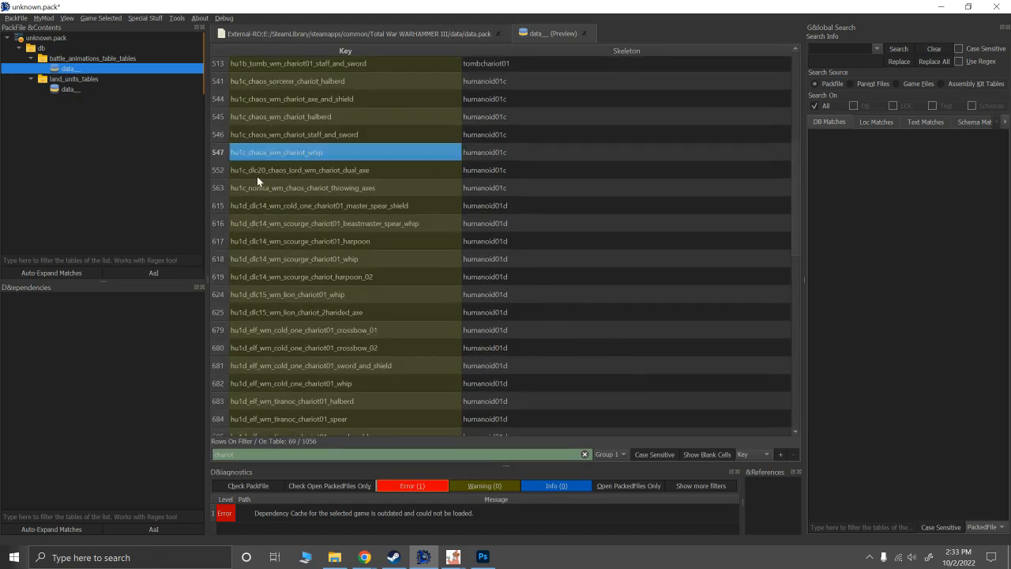
pyautogui.click(257, 176)
pyautogui.click(280, 189)
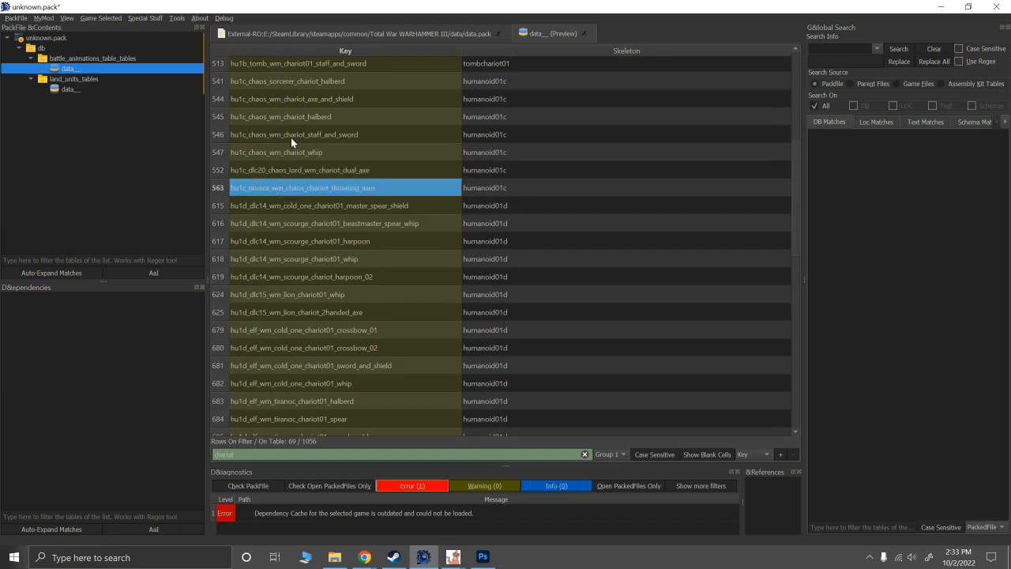
pyautogui.click(291, 138)
pyautogui.click(283, 116)
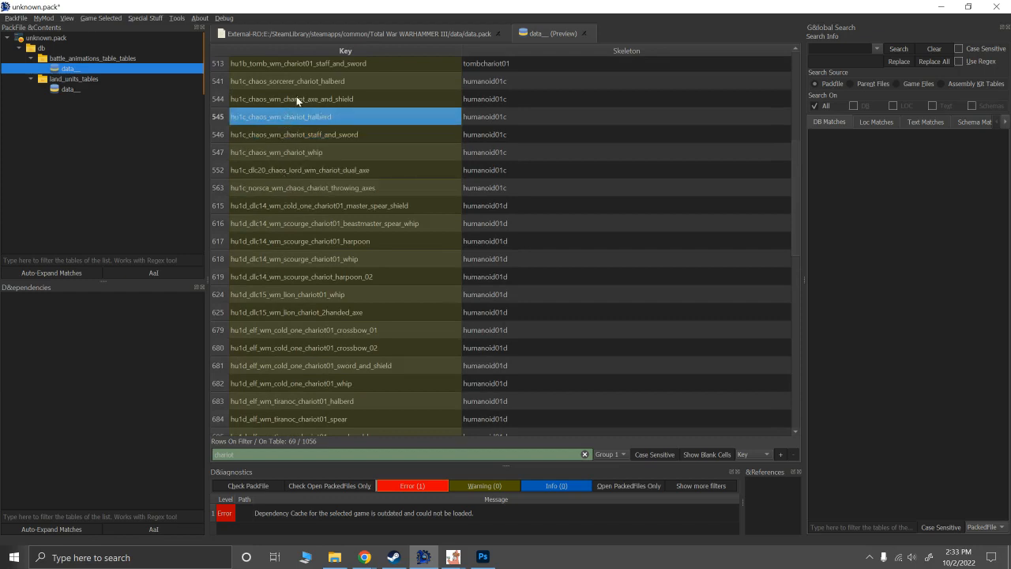
pyautogui.click(297, 98)
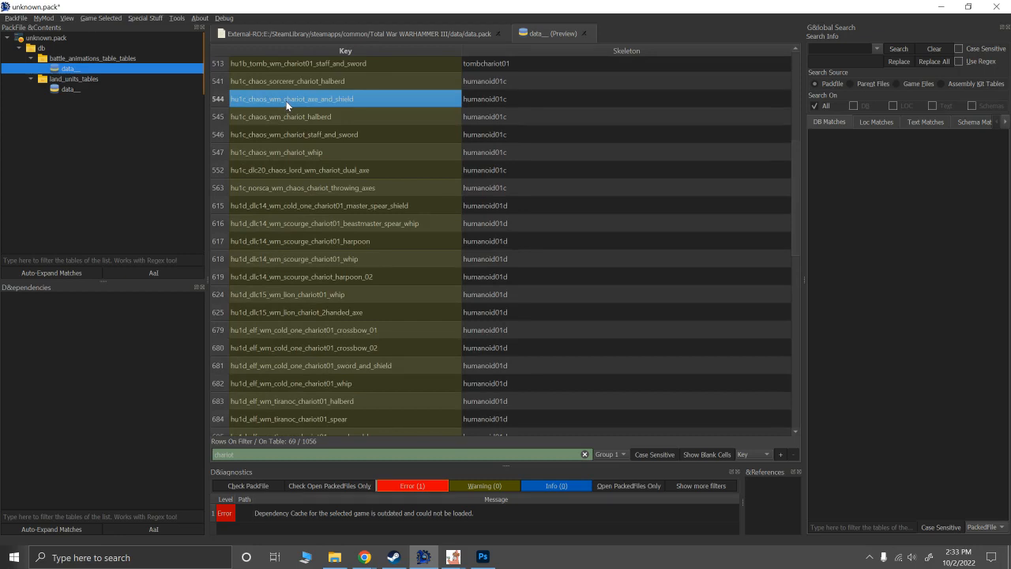
# Set the Man Animation of Wulfrik's chariot row in the land units table to hu1c_chaos_wm_chariot_axe_and_shield.
pyautogui.click(68, 88)
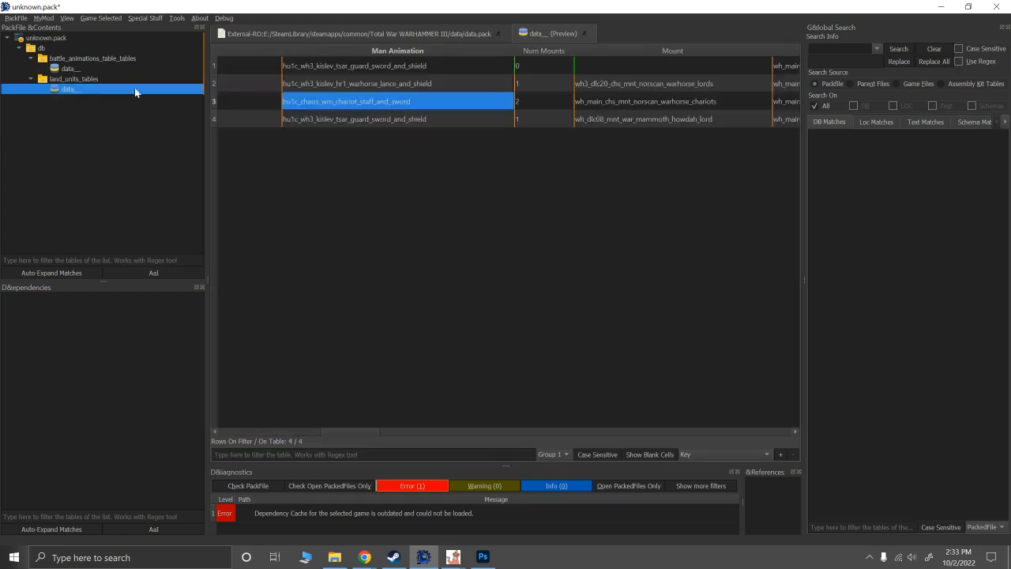
pyautogui.click(329, 117)
pyautogui.click(333, 103)
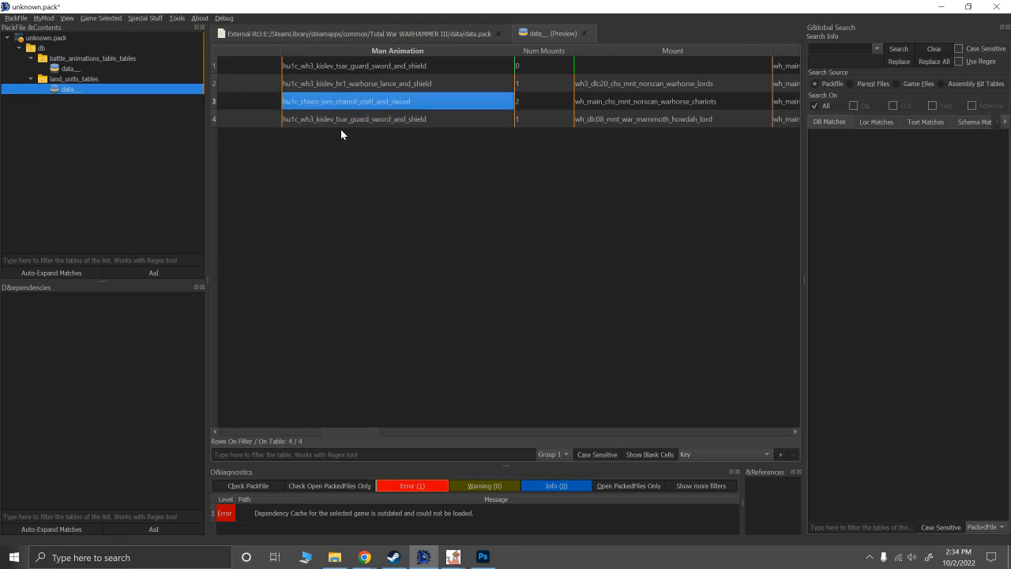
pyautogui.write('hu1c_chaos_wm_chariot_axe_and_shield')
pyautogui.click(337, 124)
pyautogui.click(312, 101)
pyautogui.click(503, 424)
pyautogui.hscroll(-2, 336, 430)
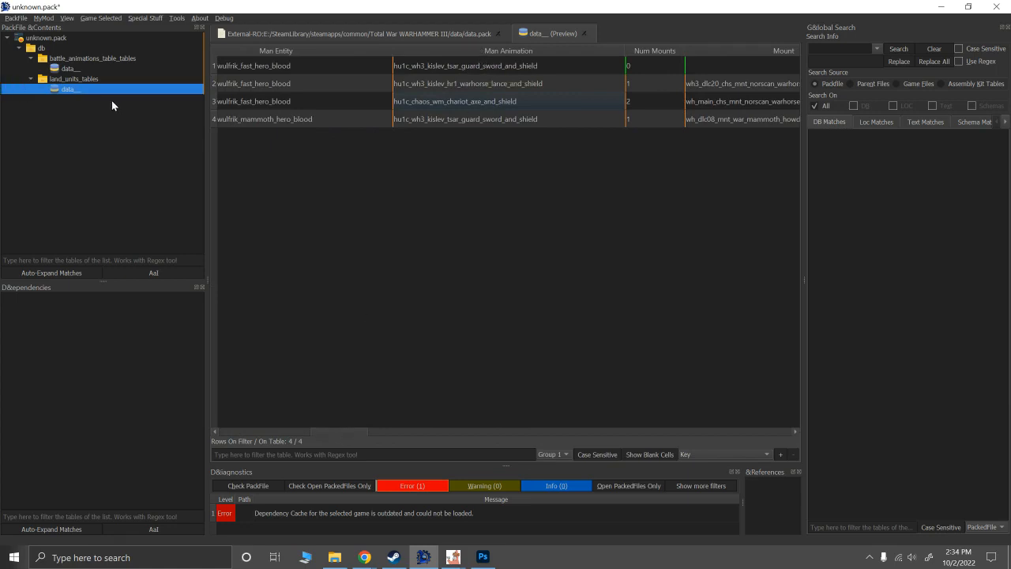
# Rename the data file under land_units_tables to data__xx.
pyautogui.rightClick(79, 90)
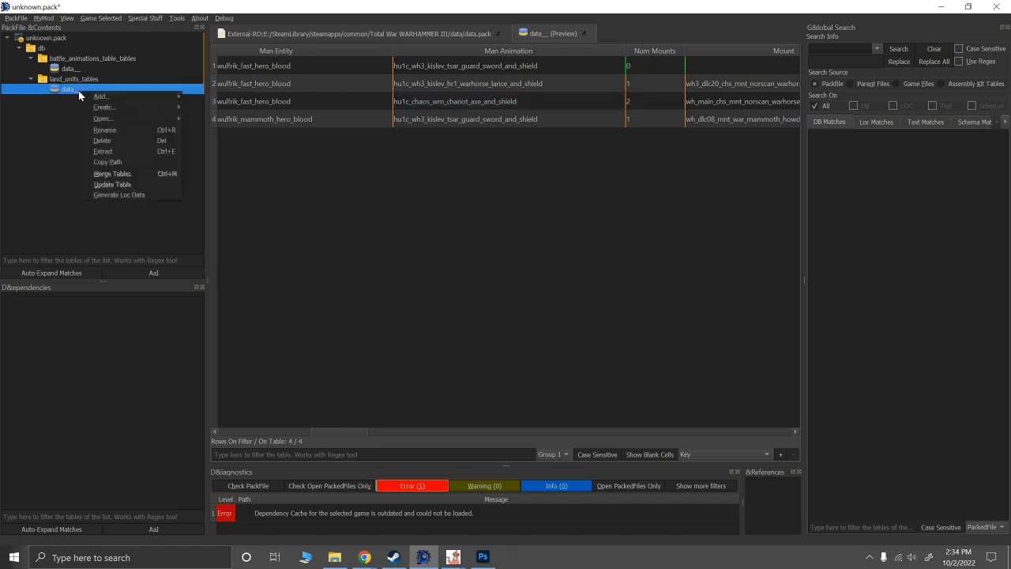
pyautogui.click(109, 130)
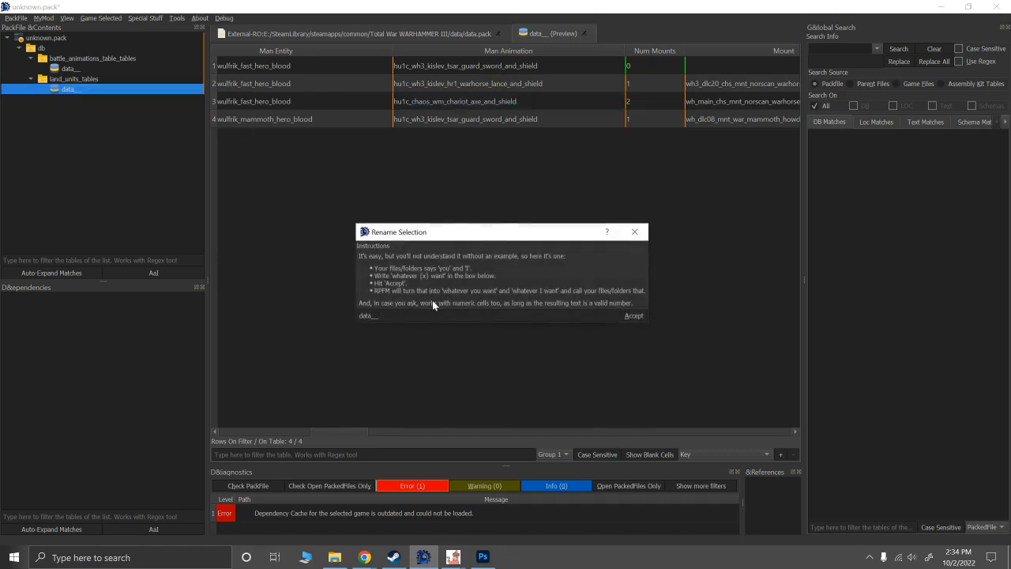
pyautogui.write('xx')
pyautogui.click(634, 317)
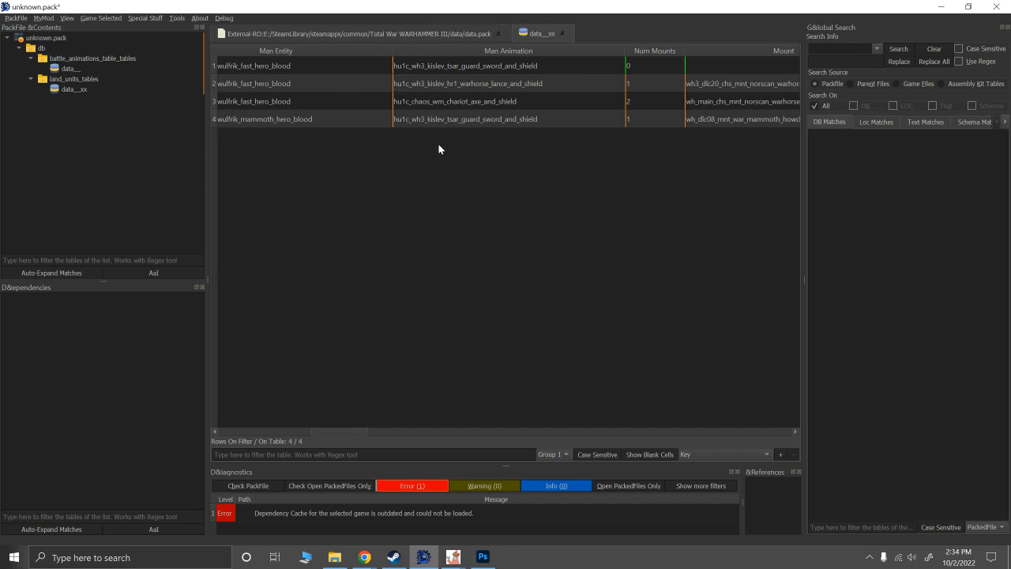
# Filter the game's data.pack by "culture_to", add the culture_to_battle_animation_tables_tables folder to the PackFile and open its data table.
pyautogui.click(422, 33)
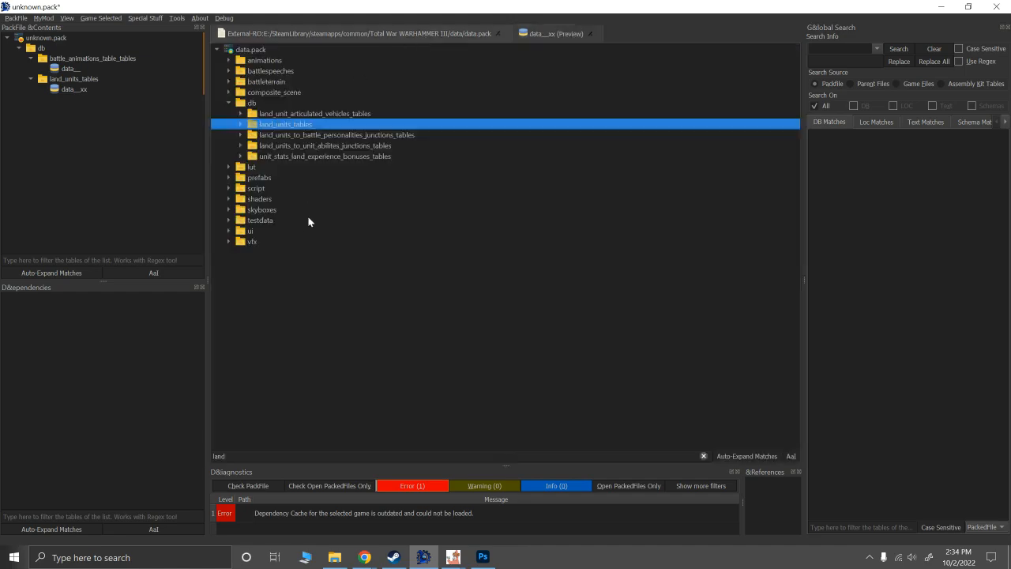
pyautogui.doubleClick(254, 454)
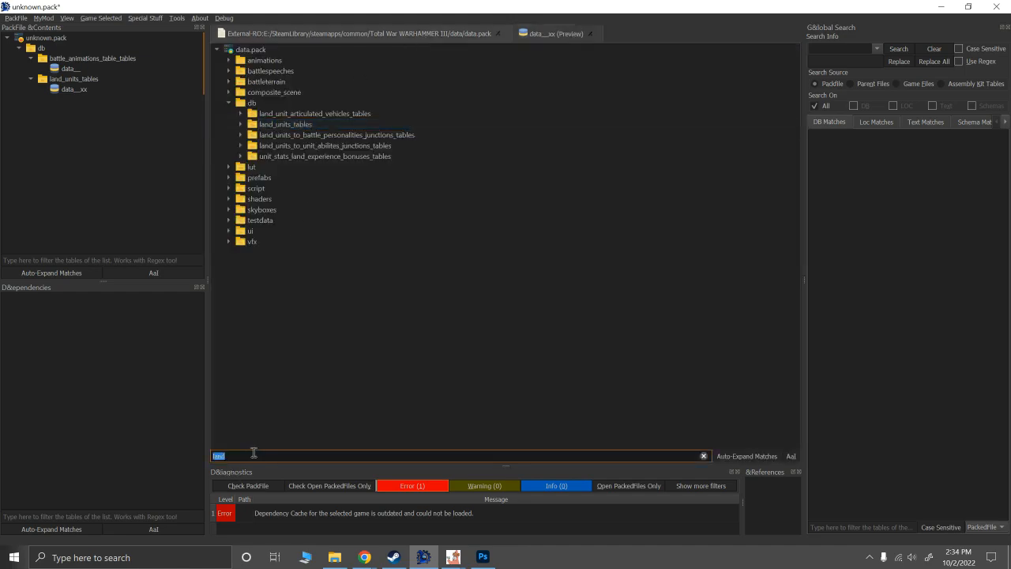
pyautogui.write('culture_')
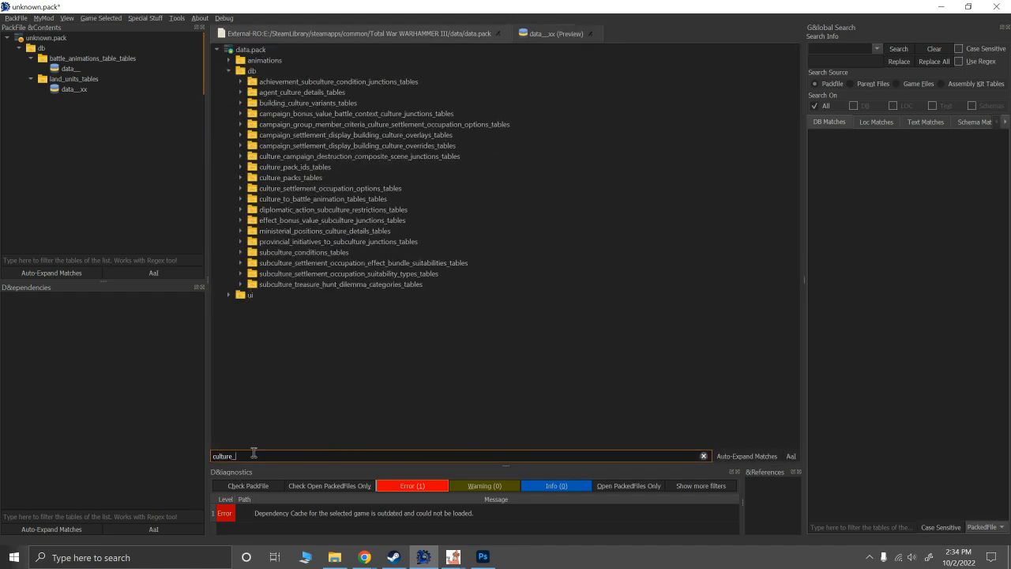
pyautogui.write('to')
pyautogui.click(279, 73)
pyautogui.moveTo(279, 73); pyautogui.dragTo(31, 97)
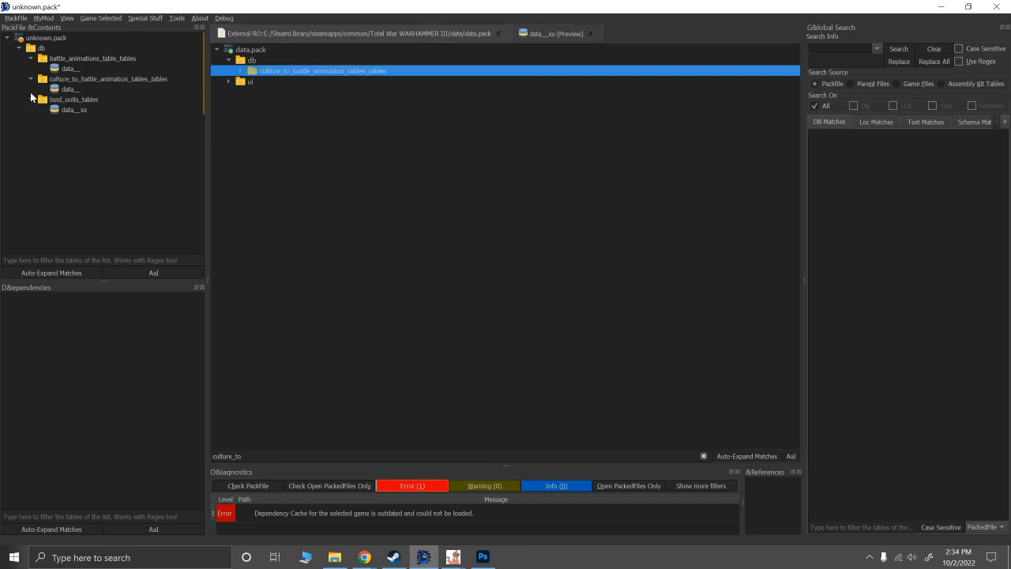
pyautogui.click(70, 89)
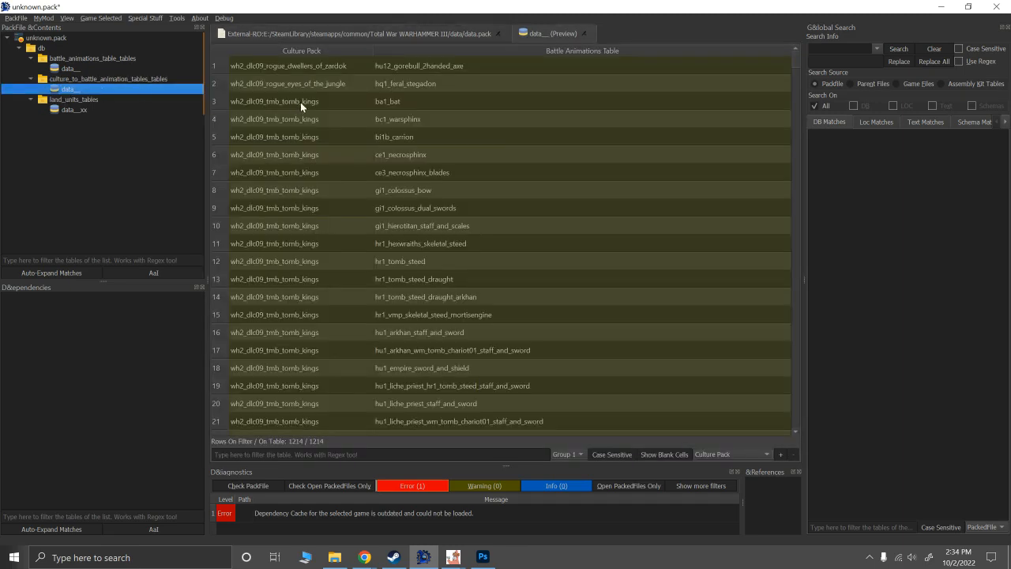
# Try filtering the Culture Pack column of the culture-to-battle-animation table by "norsc", and clear the filter.
pyautogui.click(435, 33)
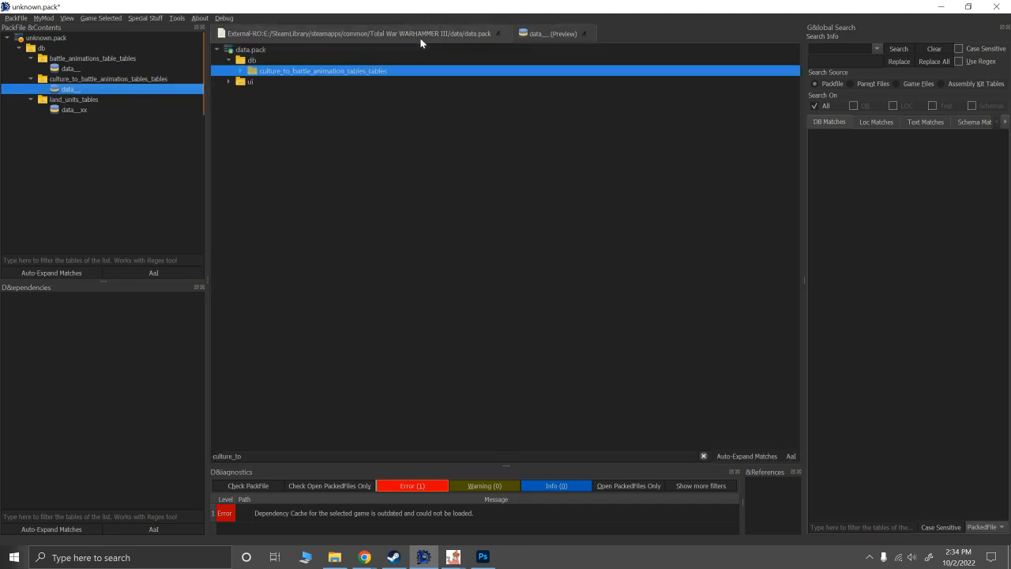
pyautogui.click(545, 33)
pyautogui.click(282, 450)
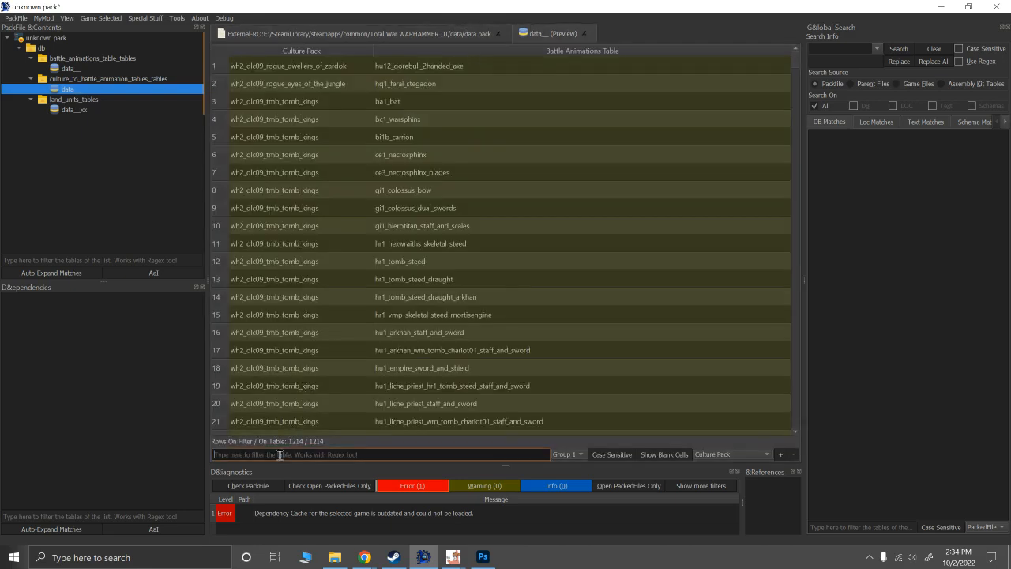
pyautogui.write('norsc')
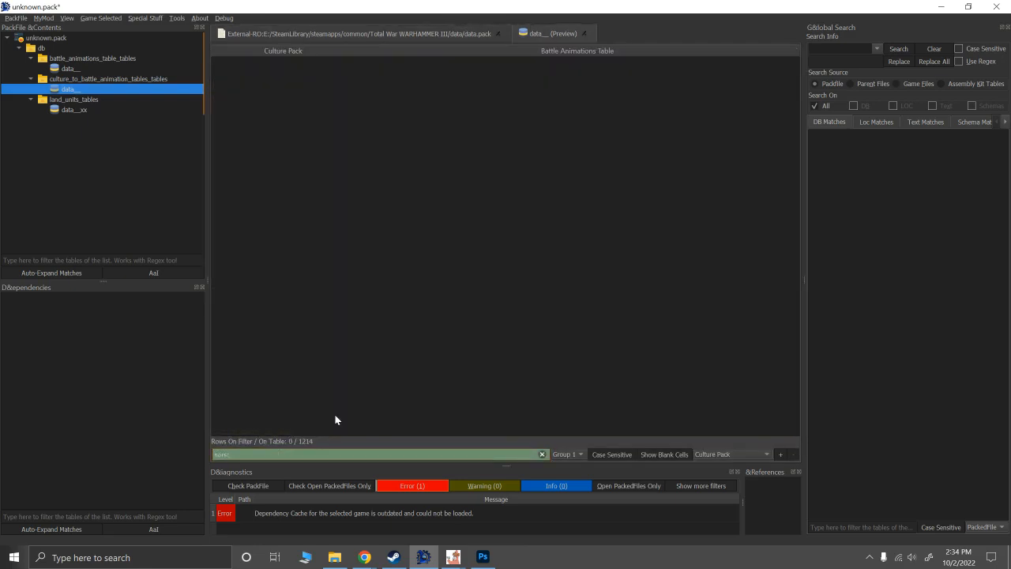
pyautogui.write('r')
pyautogui.press('BackSpace')
pyautogui.press('BackSpace')
pyautogui.press('BackSpace')
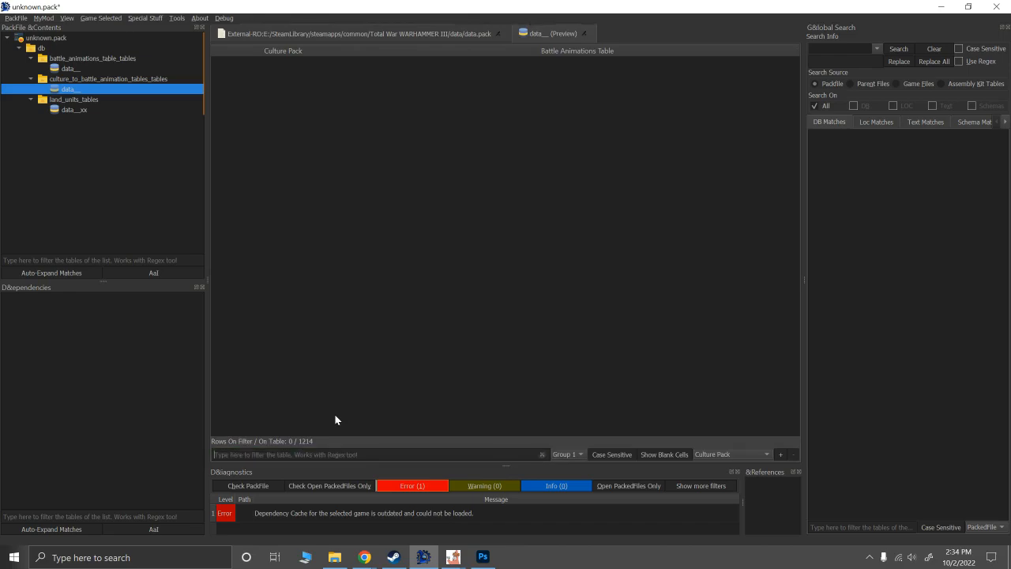
# Filter the culture-to-battle-animation table by "chaos", examine the matching rows and switch the filter to the Battle Animations Table column.
pyautogui.write('chaos')
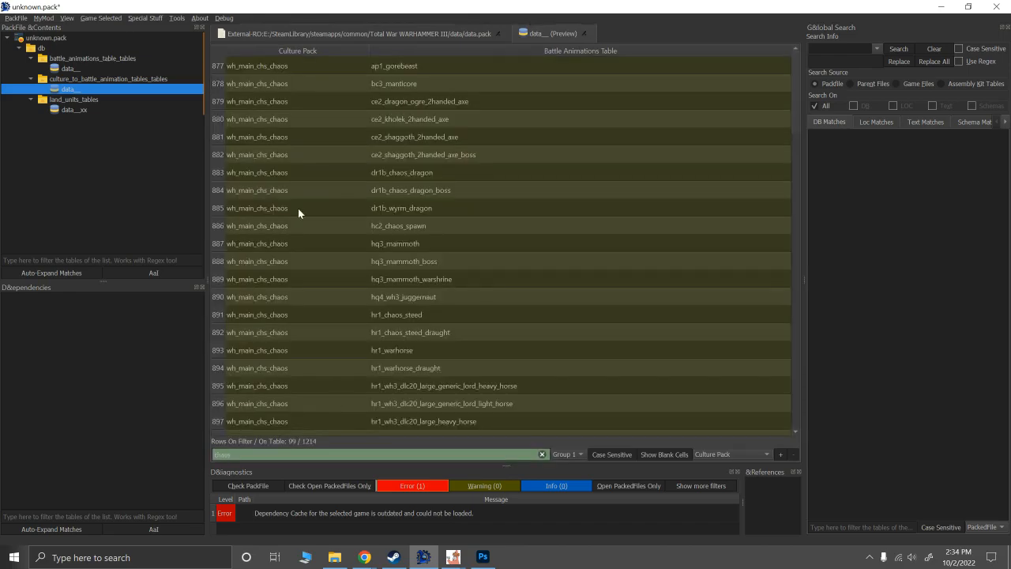
pyautogui.scroll(-10, 295, 210)
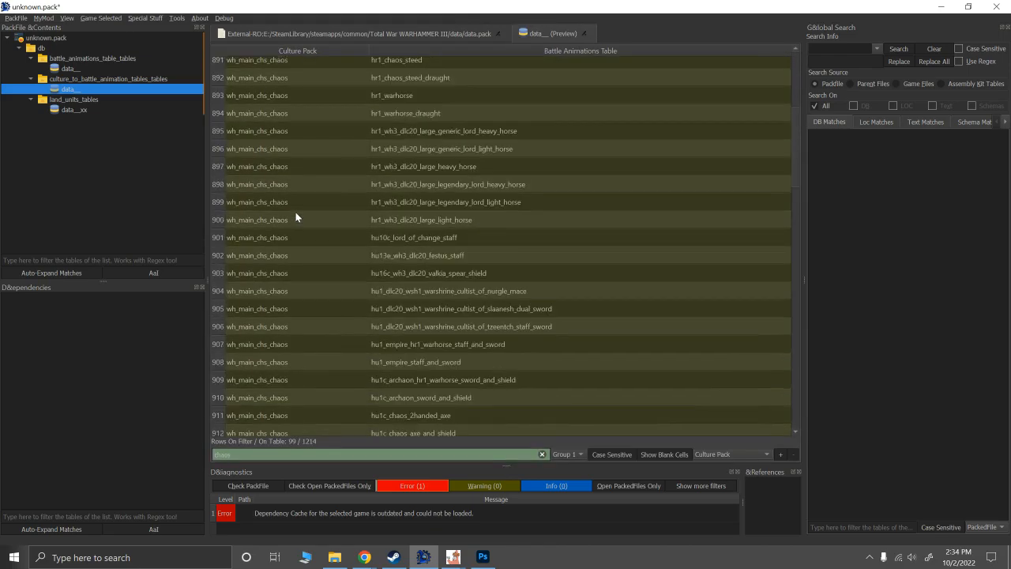
pyautogui.scroll(-12, 295, 213)
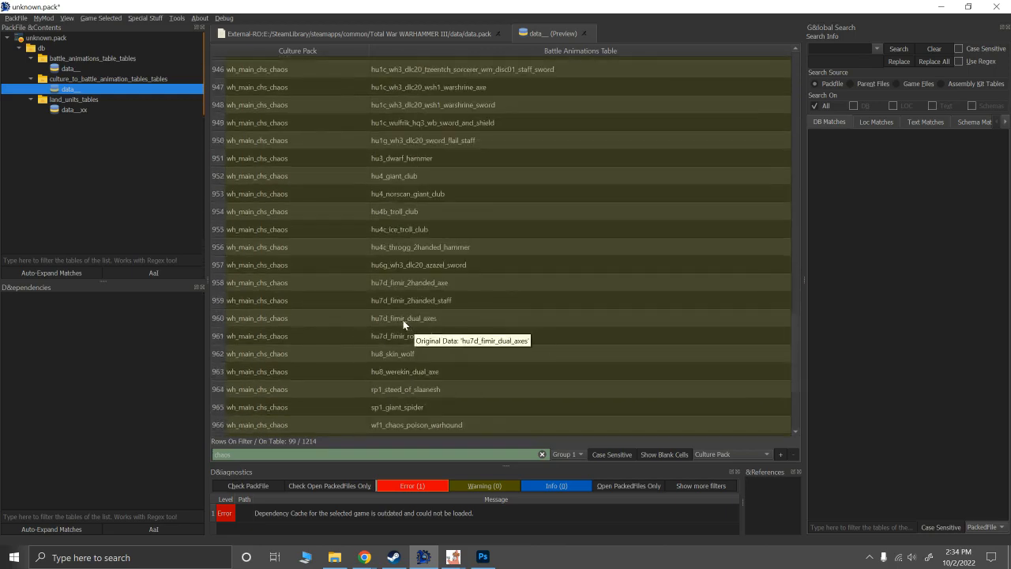
pyautogui.click(711, 454)
pyautogui.click(713, 462)
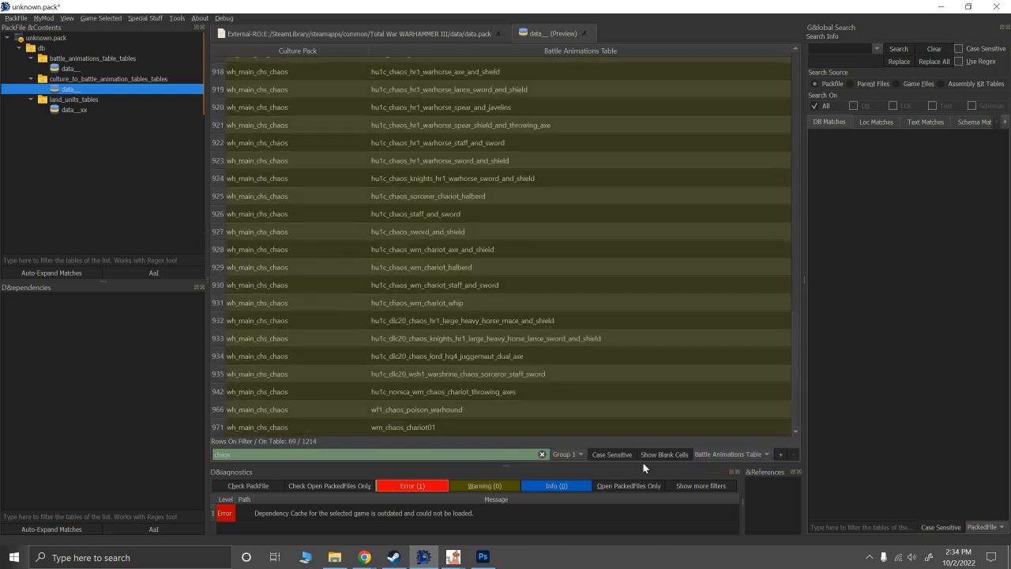
# Filter the Battle Animations Table column of the culture-to-battle-animation table by "wulf", check which culture pack Wulfrik uses and clear the filter.
pyautogui.doubleClick(327, 451)
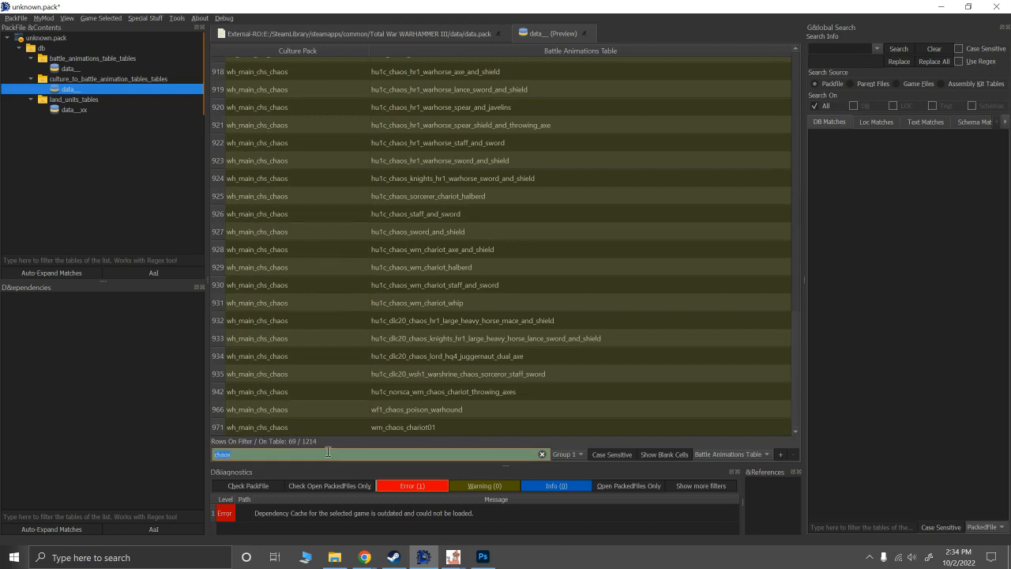
pyautogui.write('wulf')
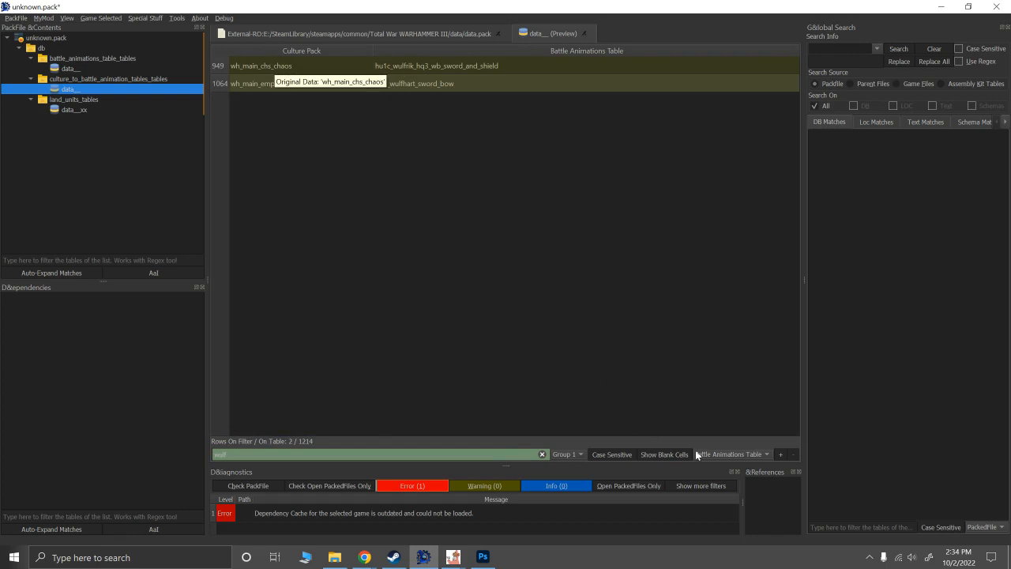
pyautogui.click(542, 454)
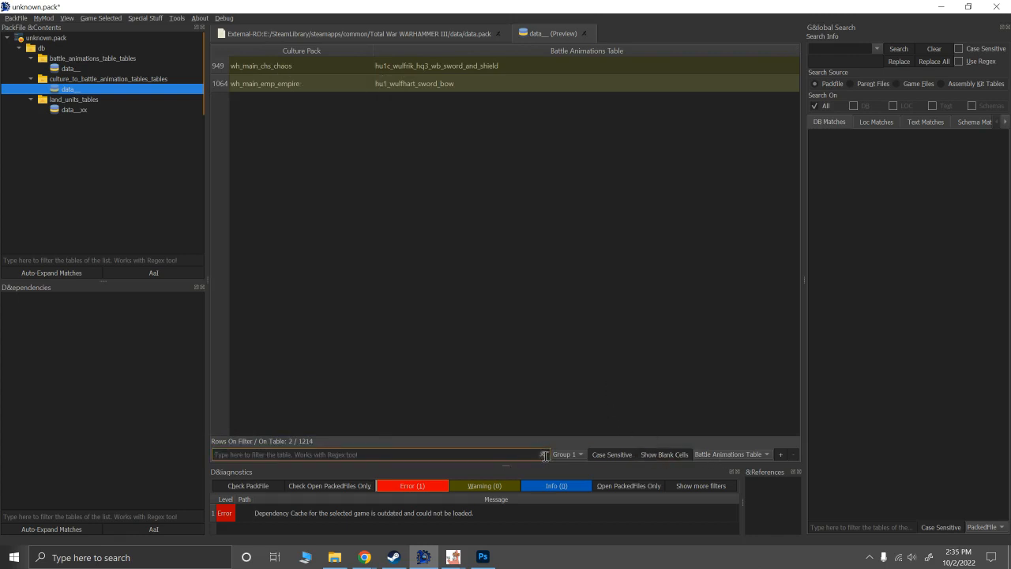
# Filter the Culture Pack column by "chaos" and copy the culture pack value wh_main_chs_chaos.
pyautogui.click(729, 454)
pyautogui.click(715, 441)
pyautogui.click(267, 455)
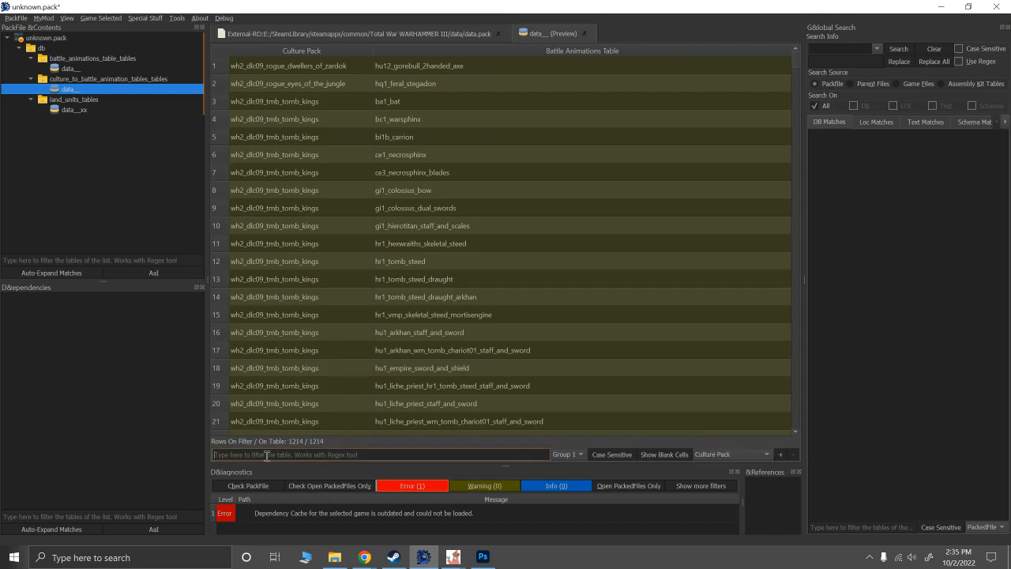
pyautogui.write('chaos')
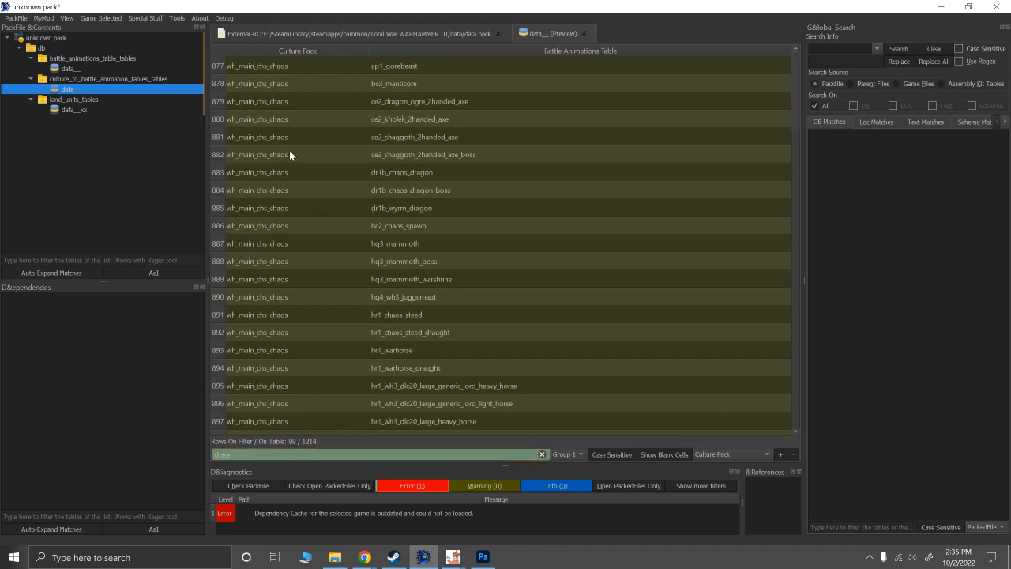
pyautogui.click(256, 173)
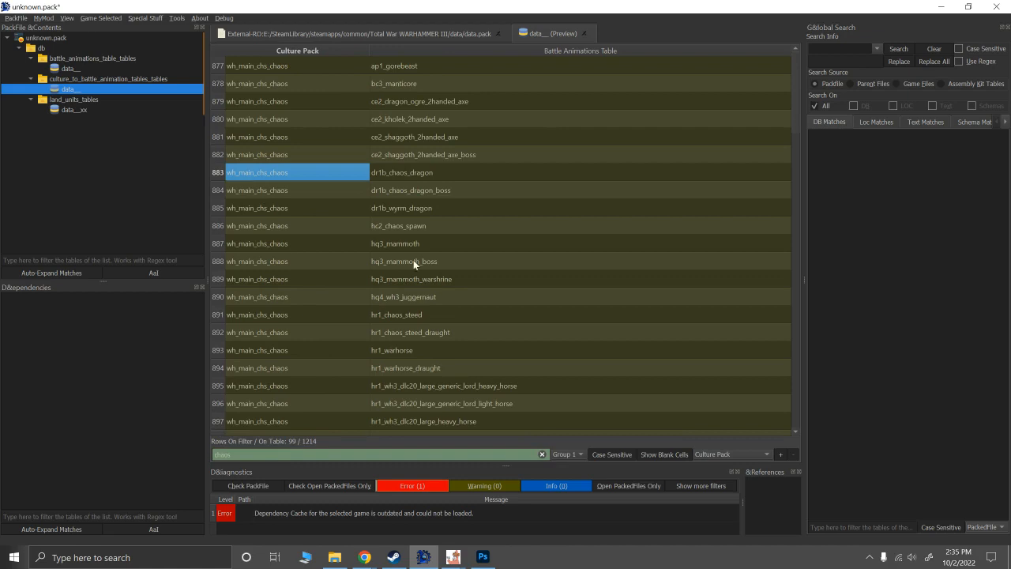
# Clear the filter and delete all rows of the culture-to-battle-animation table.
pyautogui.click(542, 455)
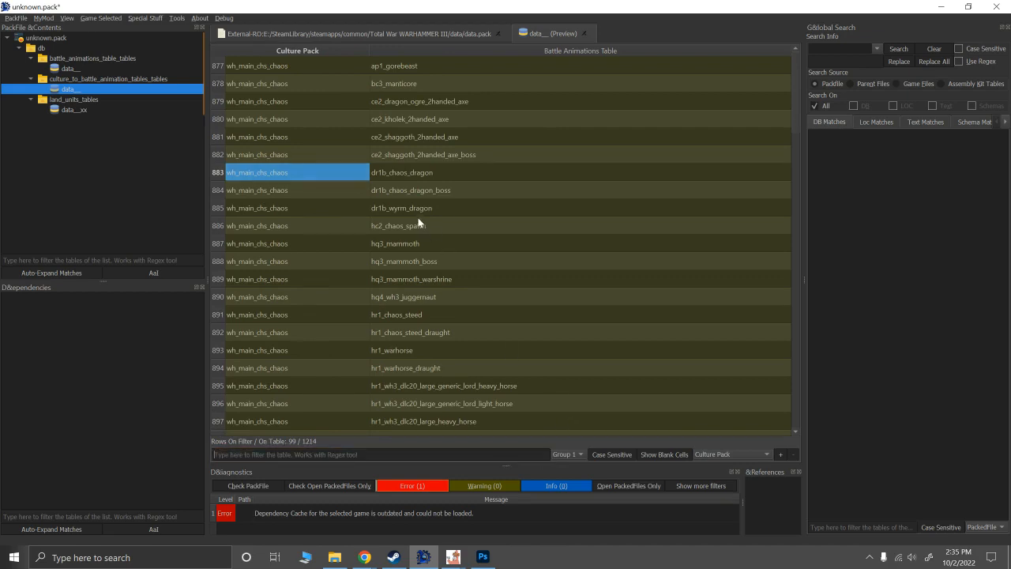
pyautogui.click(402, 182)
pyautogui.hotkey('ctrl', 'a')
pyautogui.hotkey('ctrl', 'Delete')
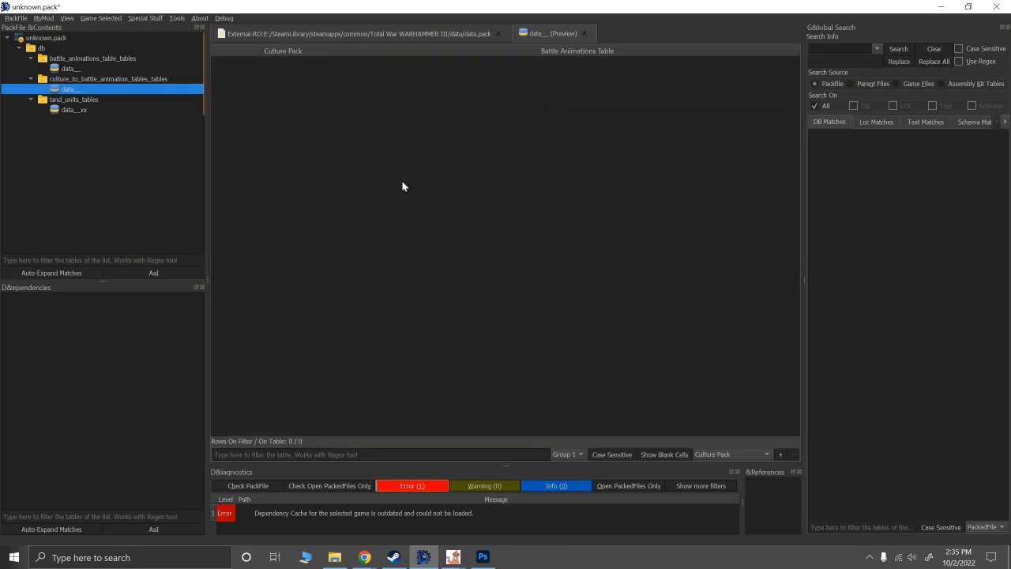
# Add a row pairing culture pack wh_main_chs_chaos with the first land unit's animation, hu1c_wh3_kislev_tsar_guard_sword_and_shield.
pyautogui.rightClick(363, 121)
pyautogui.click(387, 125)
pyautogui.click(270, 68)
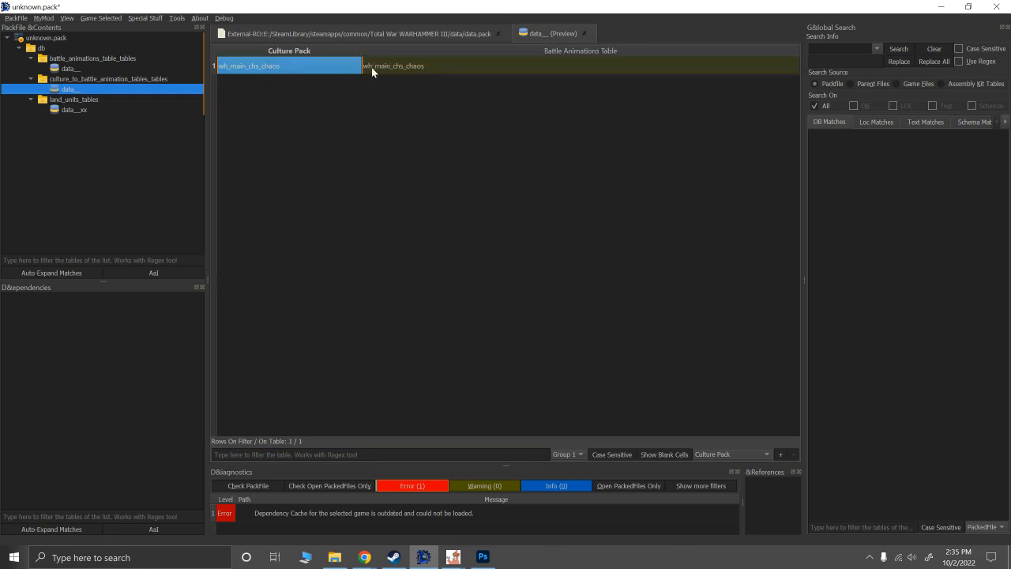
pyautogui.click(64, 109)
pyautogui.click(470, 68)
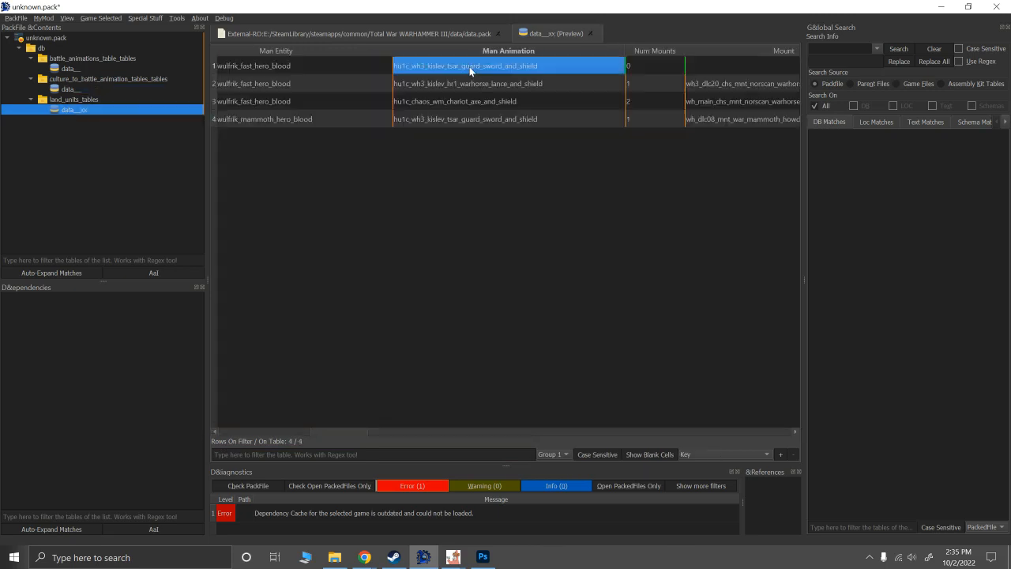
pyautogui.click(73, 88)
pyautogui.click(428, 70)
pyautogui.write('hu1c_wh3_kislev_tsar_guard_sword_and_shield')
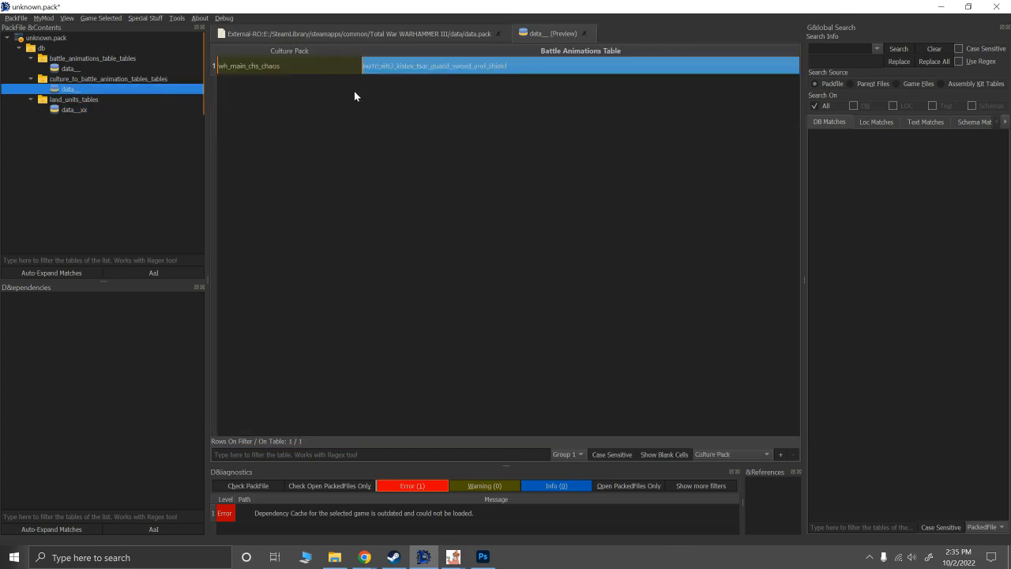
# Add a second row pairing wh_main_chs_chaos with the second land unit's animation, hu1c_wh3_kislev_hr1_warhorse_lance_and_shield.
pyautogui.rightClick(310, 91)
pyautogui.click(313, 98)
pyautogui.click(256, 67)
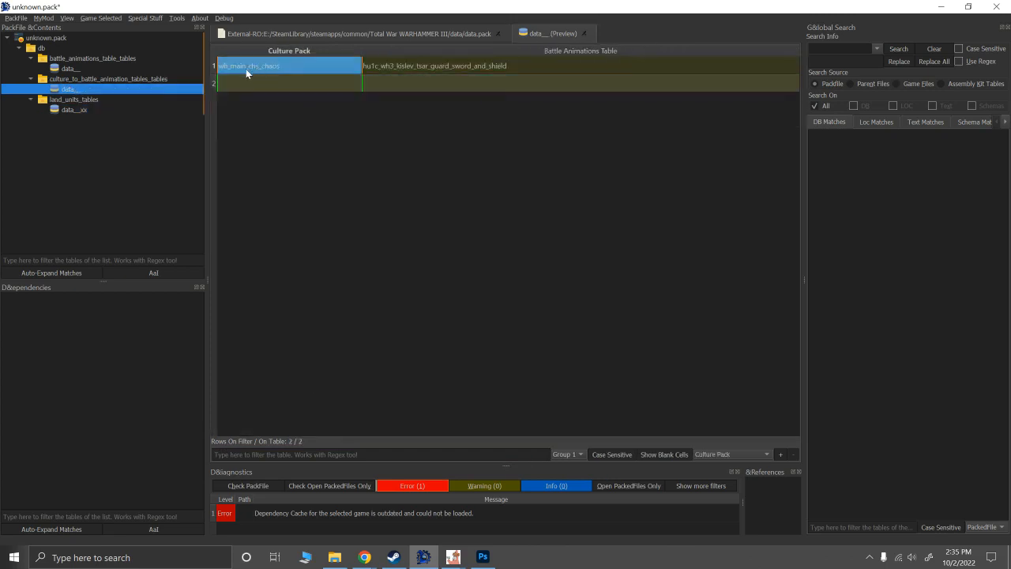
pyautogui.hotkey('ctrl', 'c')
pyautogui.click(254, 85)
pyautogui.hotkey('ctrl', 'v')
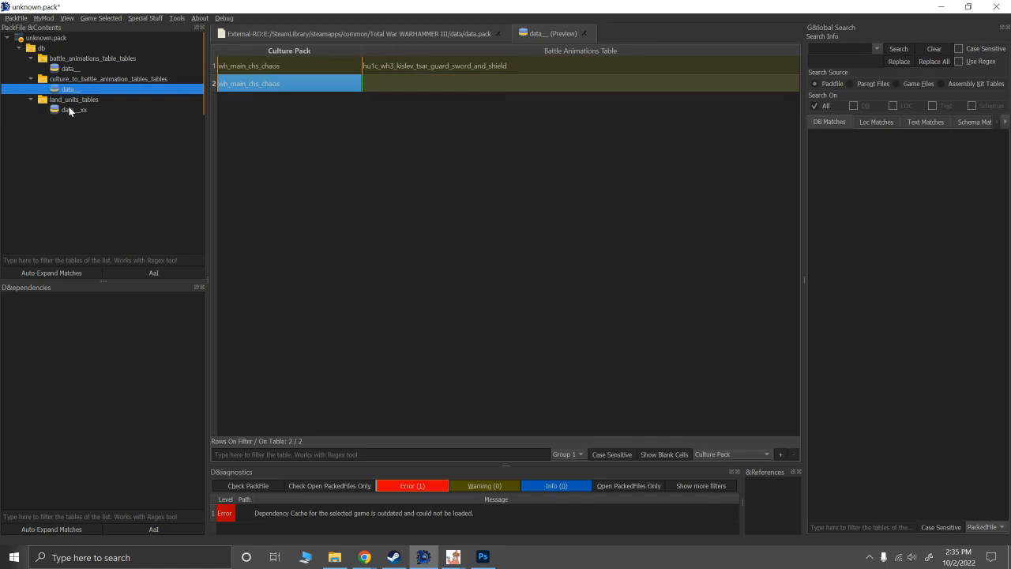
pyautogui.click(71, 110)
pyautogui.click(449, 87)
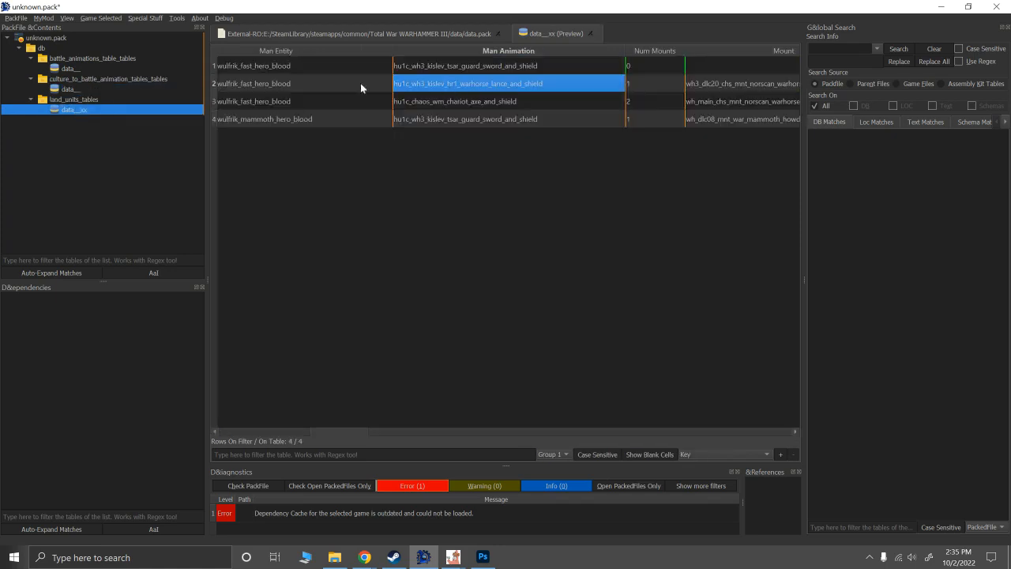
pyautogui.click(110, 90)
pyautogui.click(446, 84)
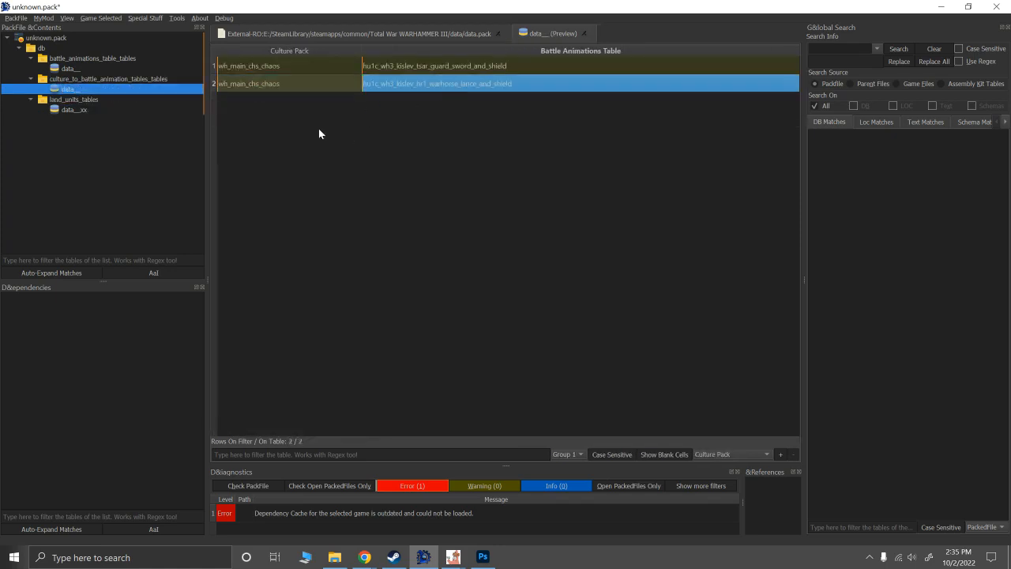
# Add a third row pairing wh_main_chs_chaos with the third land unit's animation, hu1c_chaos_wm_chariot_axe_and_shield.
pyautogui.click(62, 112)
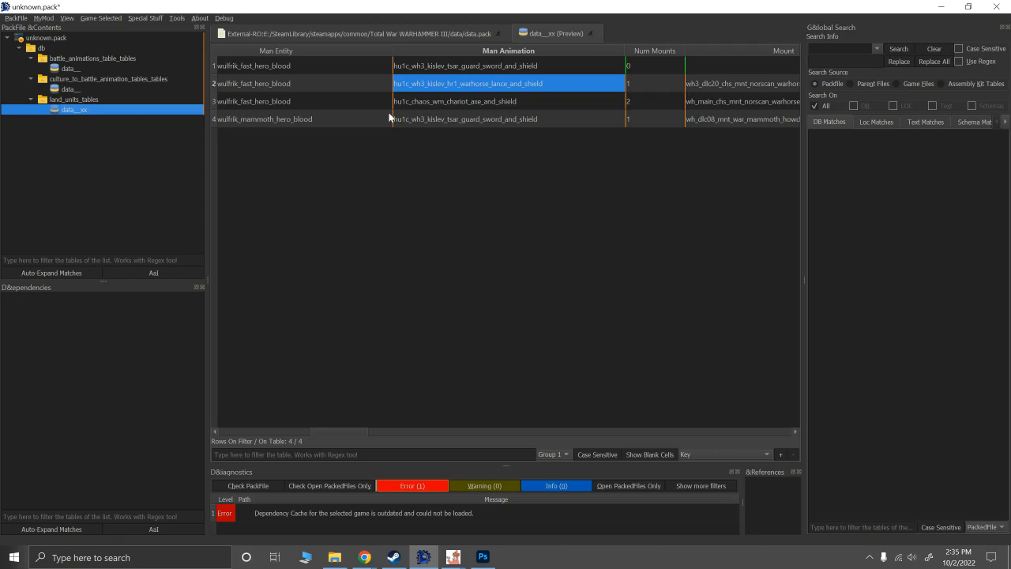
pyautogui.click(428, 104)
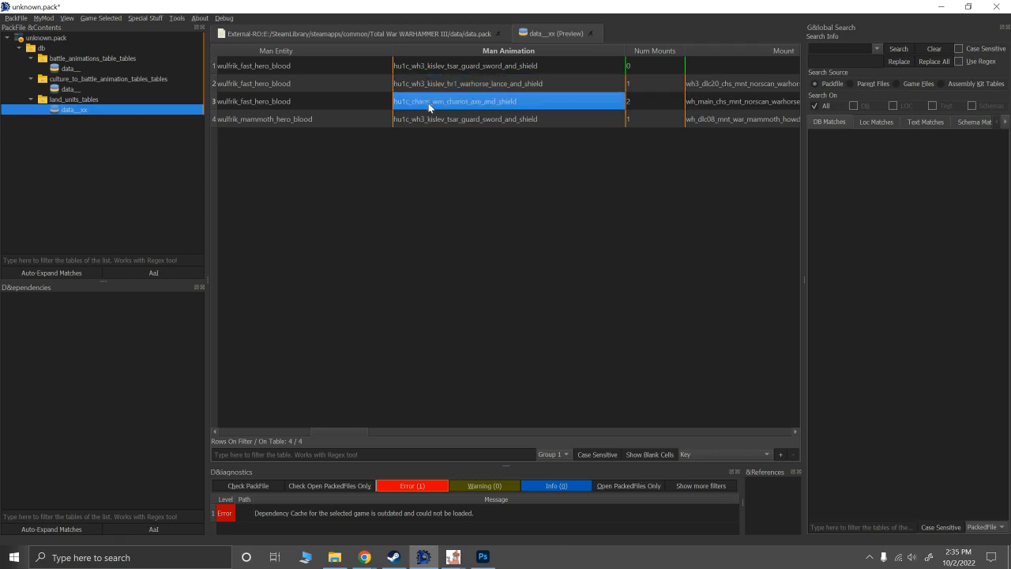
pyautogui.click(86, 89)
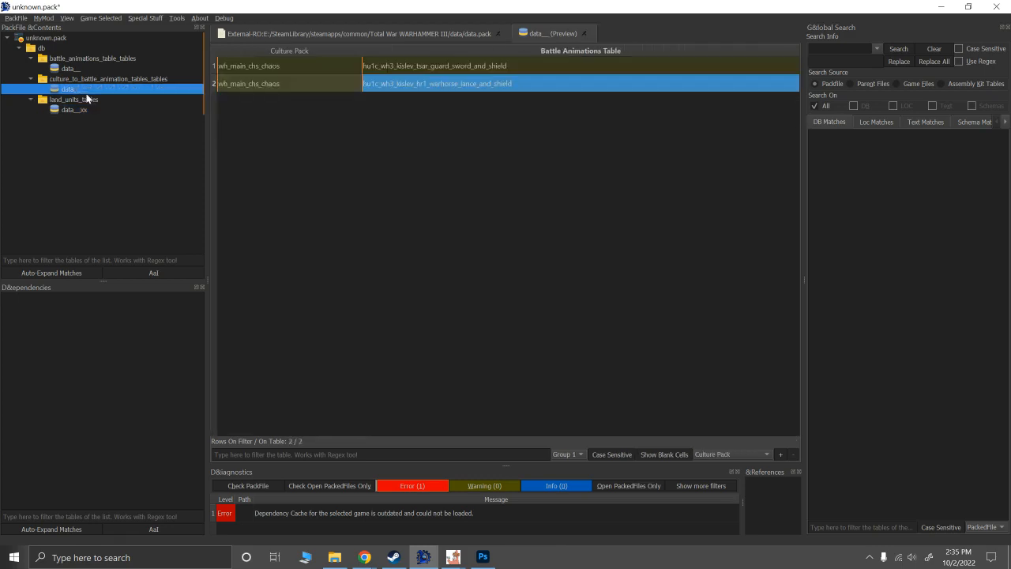
pyautogui.rightClick(429, 102)
pyautogui.click(447, 110)
pyautogui.click(382, 103)
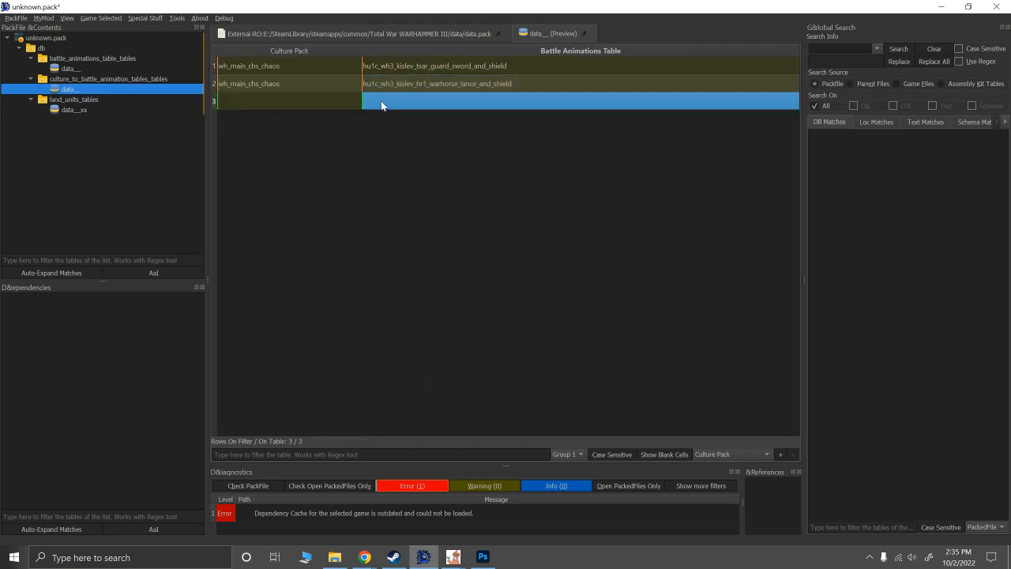
pyautogui.hotkey('ctrl', 'v')
pyautogui.click(268, 83)
pyautogui.hotkey('ctrl', 'c')
pyautogui.click(269, 98)
pyautogui.hotkey('ctrl', 'v')
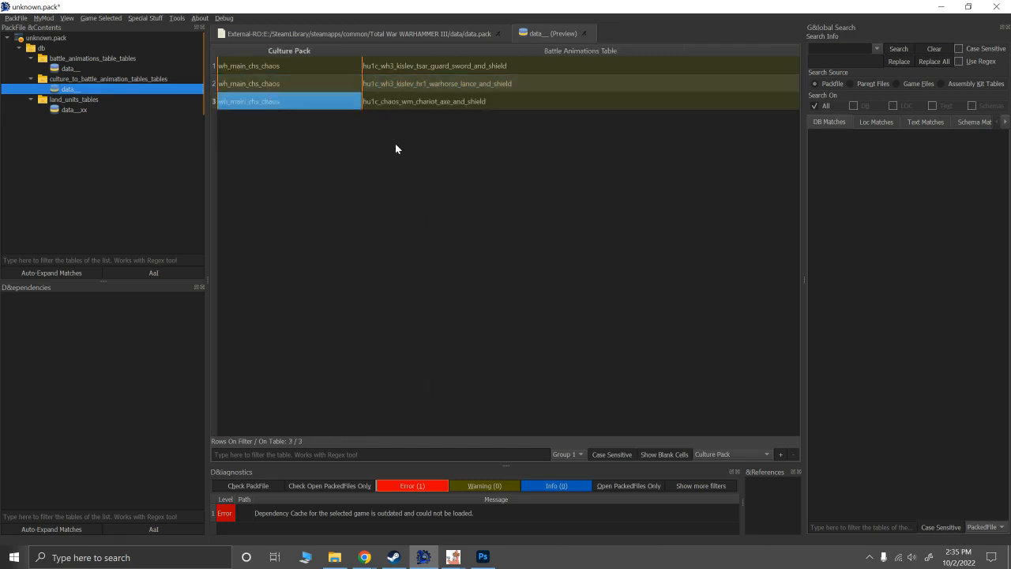
# Compare the fourth land unit's man animation with the first row of the culture-to-battle-animation table.
pyautogui.click(70, 111)
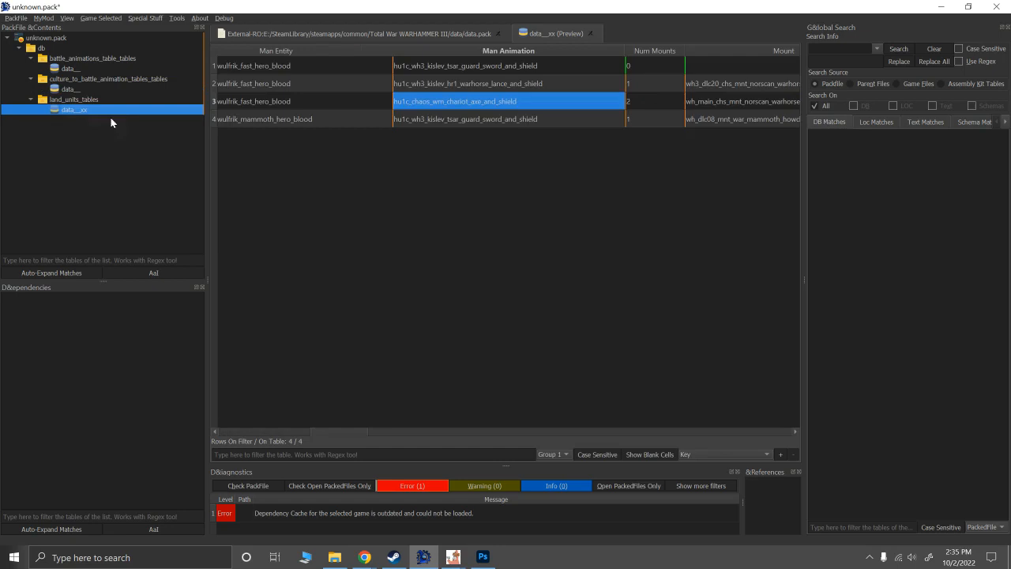
pyautogui.click(433, 121)
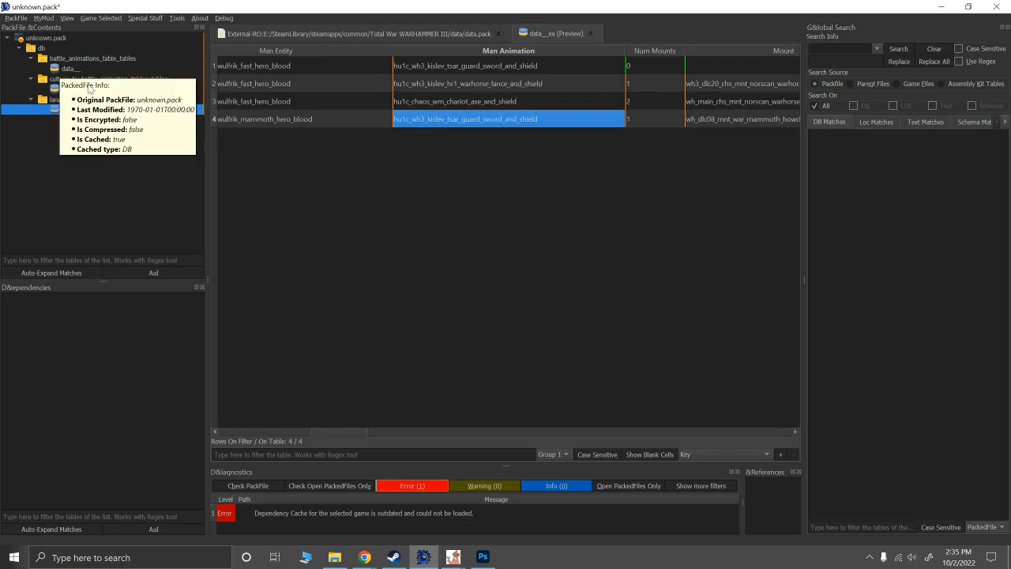
pyautogui.click(68, 90)
pyautogui.click(409, 65)
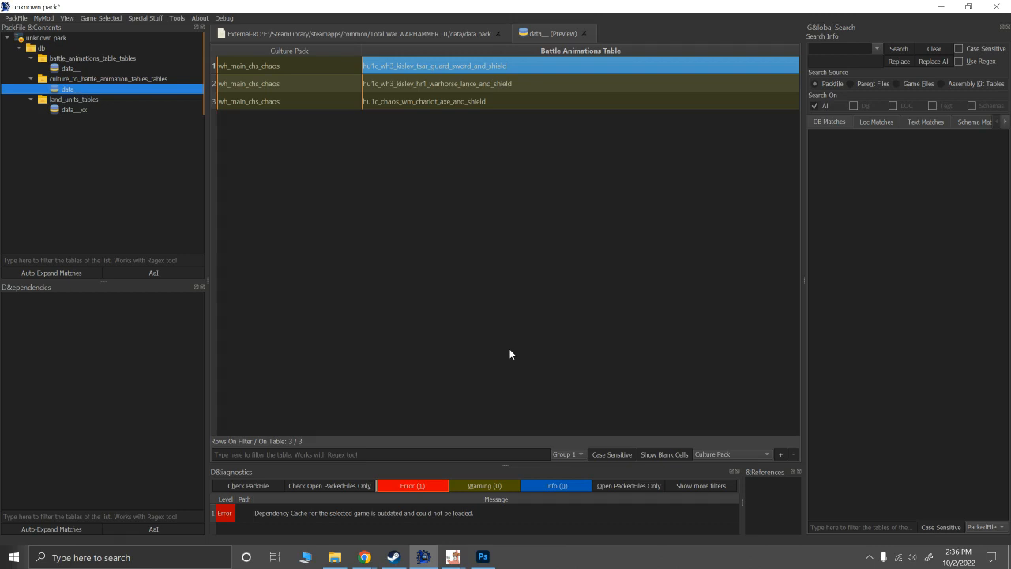
# Rename the data file under culture_to_battle_animation_tables_tables to data__xxx.
pyautogui.moveTo(71, 88)
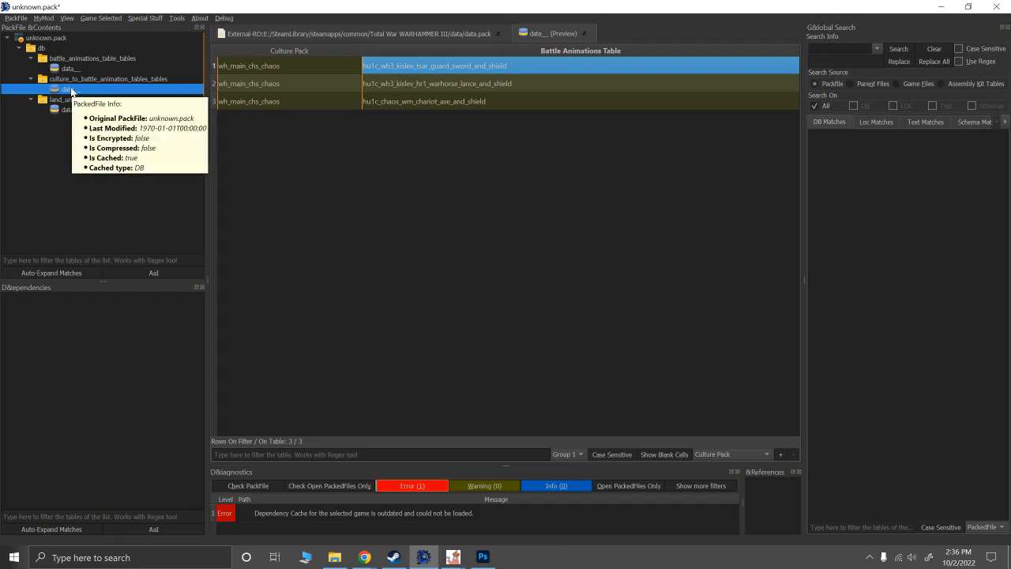
pyautogui.moveTo(70, 110)
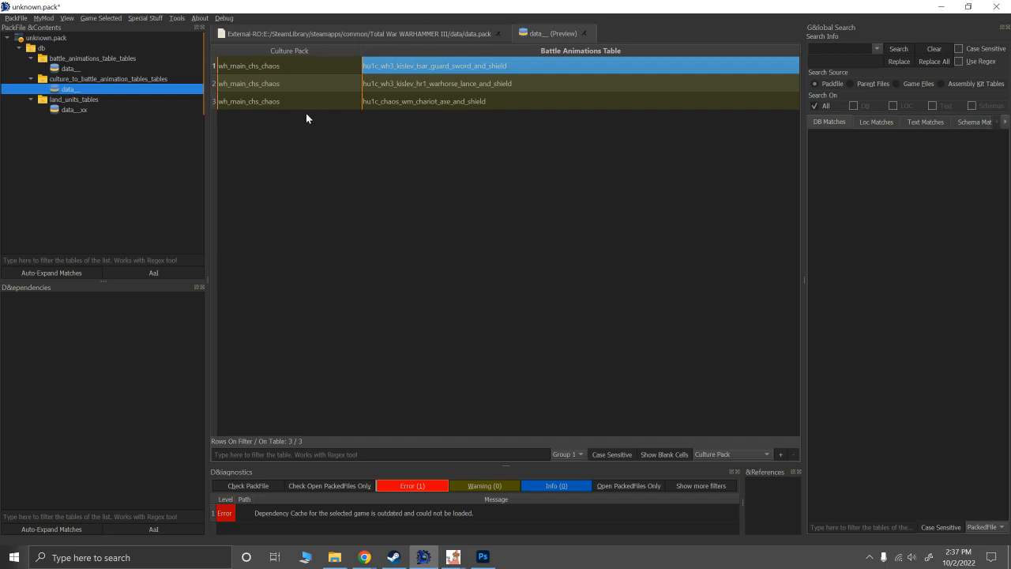
pyautogui.rightClick(70, 89)
pyautogui.click(100, 127)
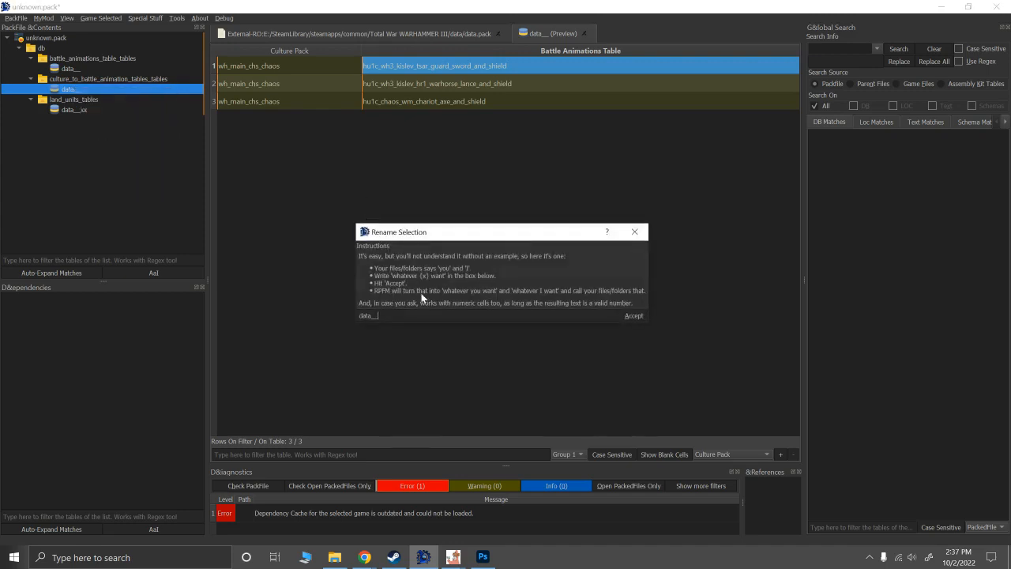
pyautogui.write('xxx')
pyautogui.click(638, 316)
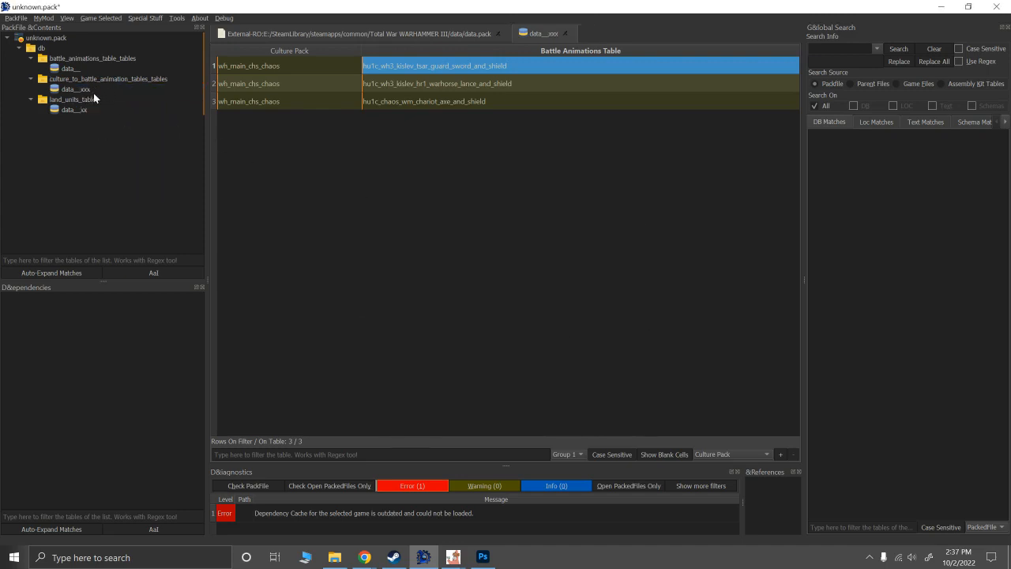
# Review the data table under battle_animations_table_tables and reopen the land units table.
pyautogui.click(69, 71)
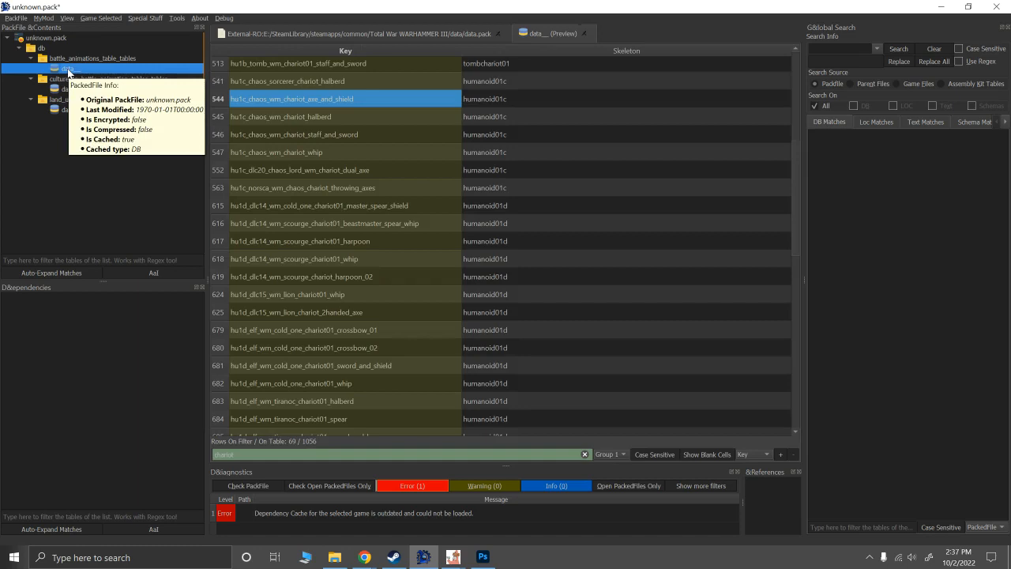
pyautogui.click(112, 170)
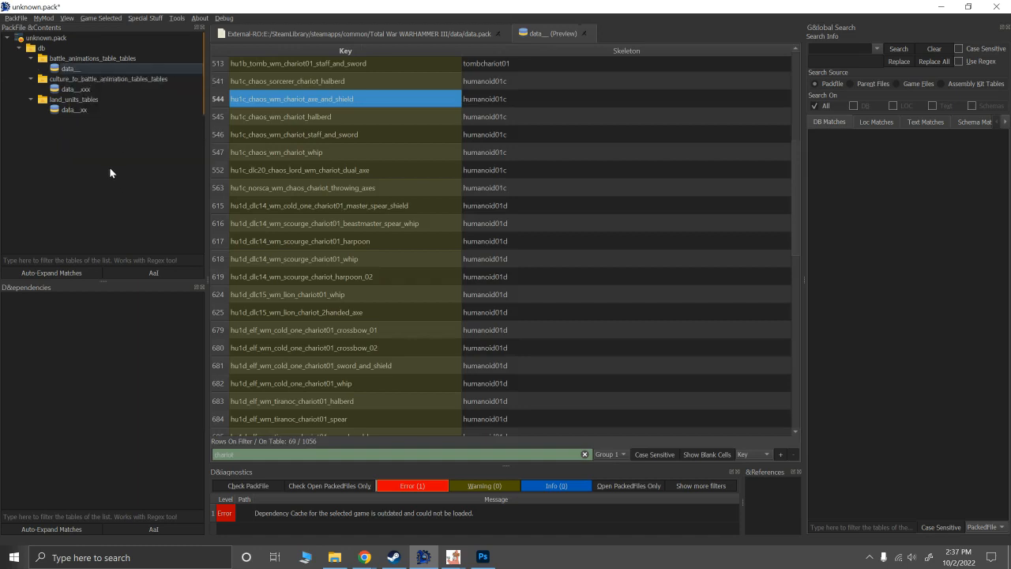
pyautogui.click(73, 110)
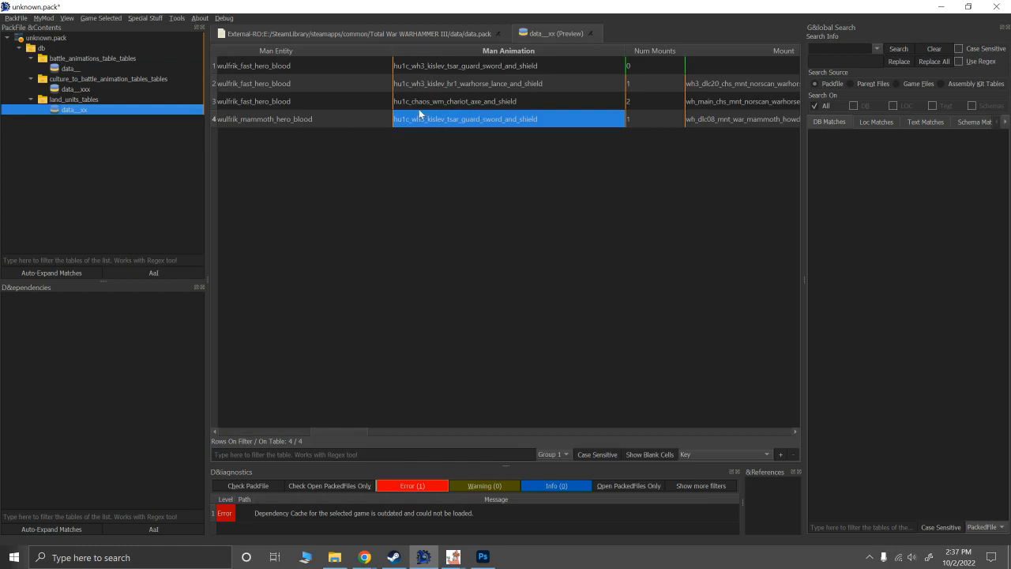
# Filter the game's data.pack by "mount" and add the mounts_tables folder to the PackFile.
pyautogui.click(399, 30)
pyautogui.doubleClick(278, 455)
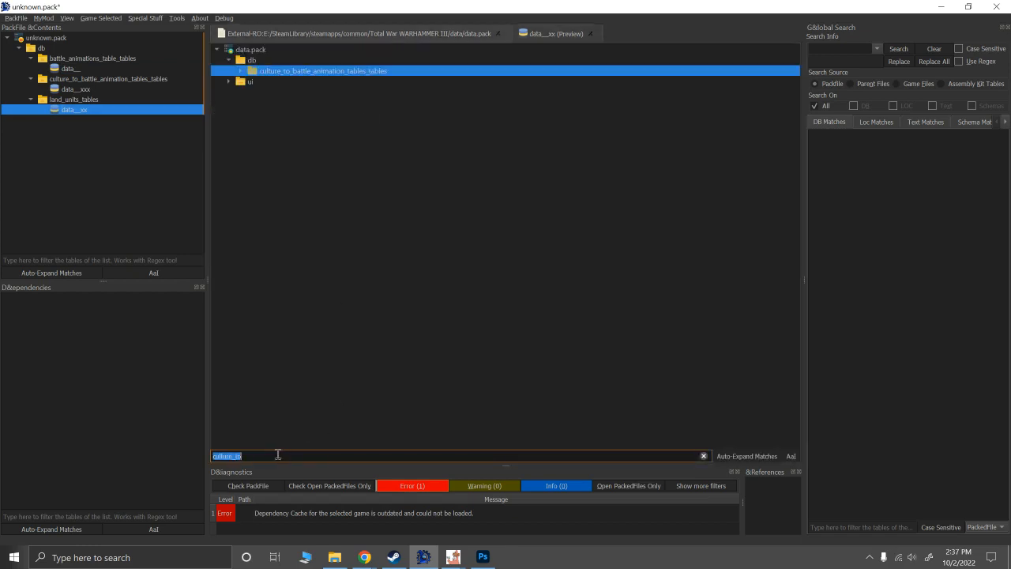
pyautogui.write('mount')
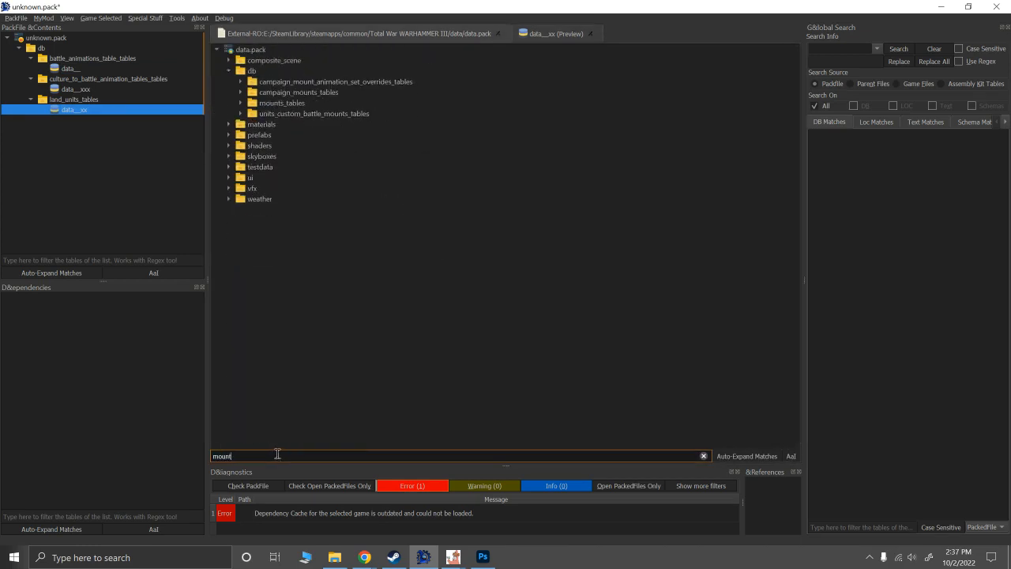
pyautogui.doubleClick(270, 101)
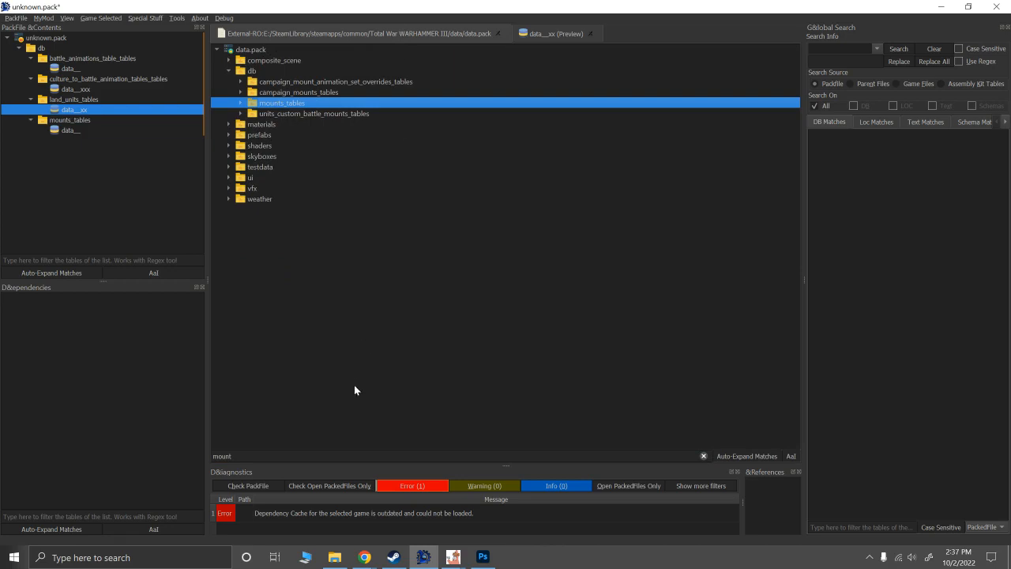
# Filter the game's data.pack by "battle_per" and add the battle_personalities_tables and land_units_to_battle_personalities_junctions_tables folders to the PackFile.
pyautogui.doubleClick(282, 457)
pyautogui.write('b')
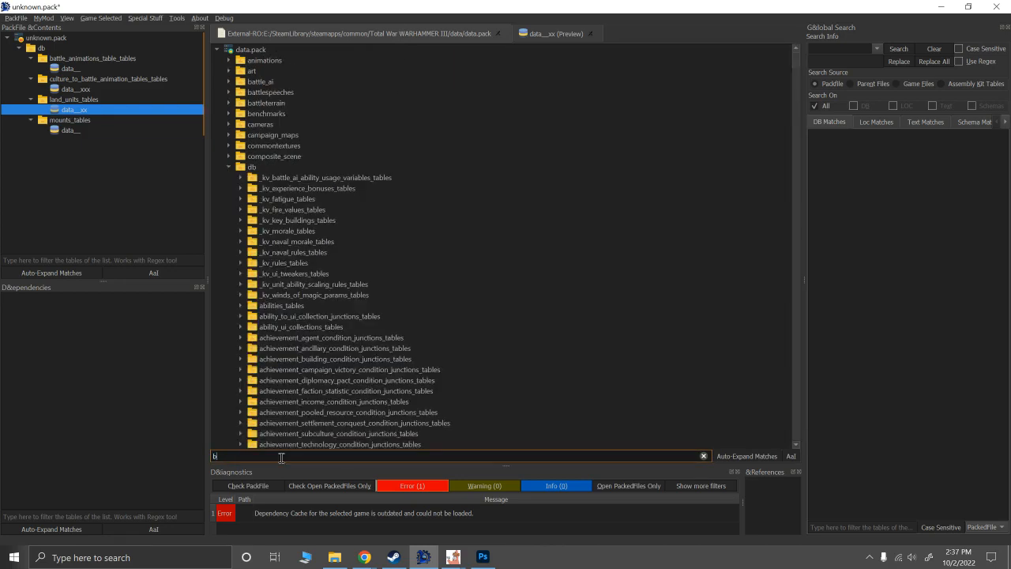
pyautogui.write('attlef')
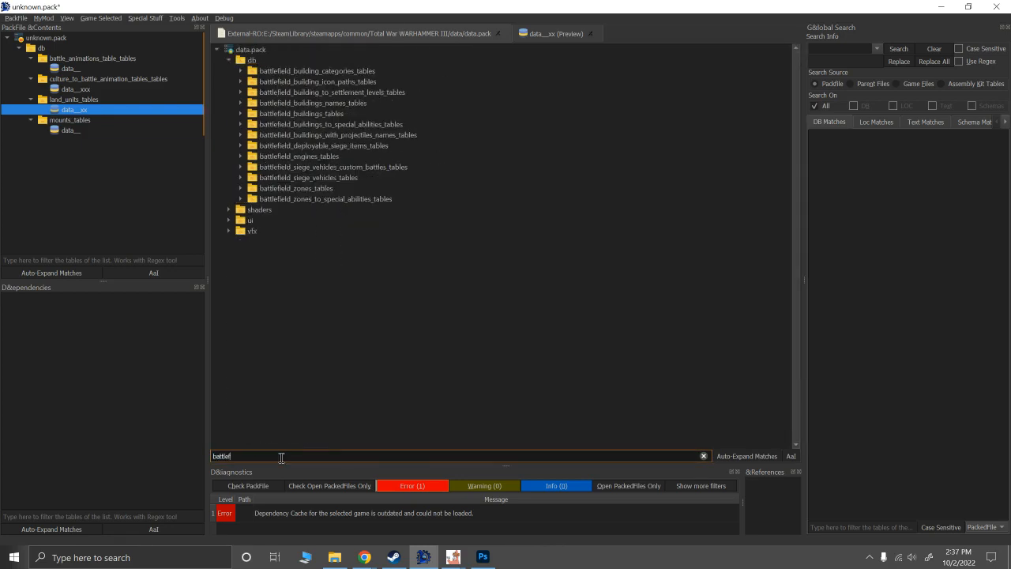
pyautogui.write('ield_')
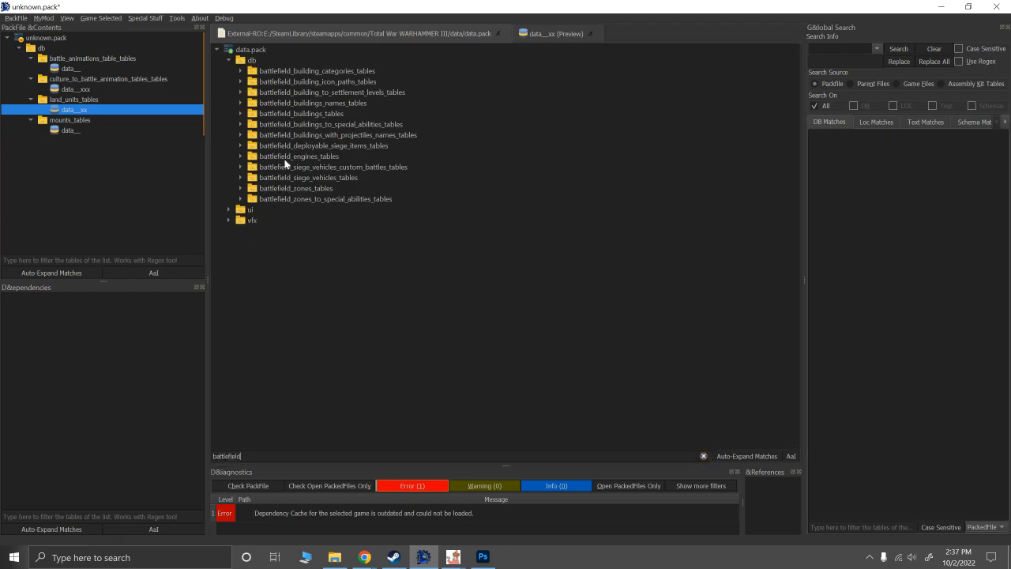
pyautogui.press('BackSpace')
pyautogui.press('BackSpace')
pyautogui.press('BackSpace')
pyautogui.press('BackSpace')
pyautogui.press('BackSpace')
pyautogui.press('BackSpace')
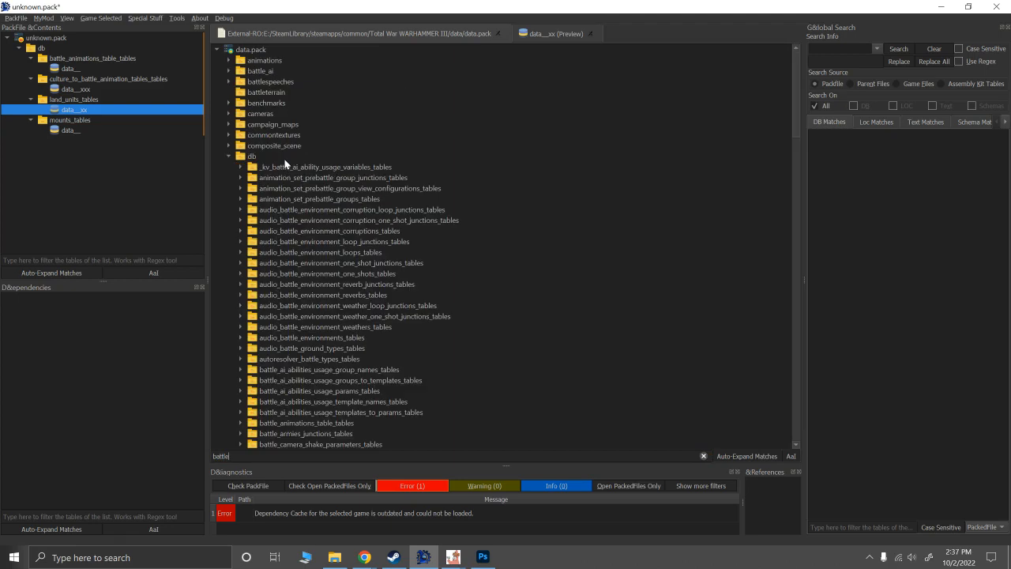
pyautogui.write('_per')
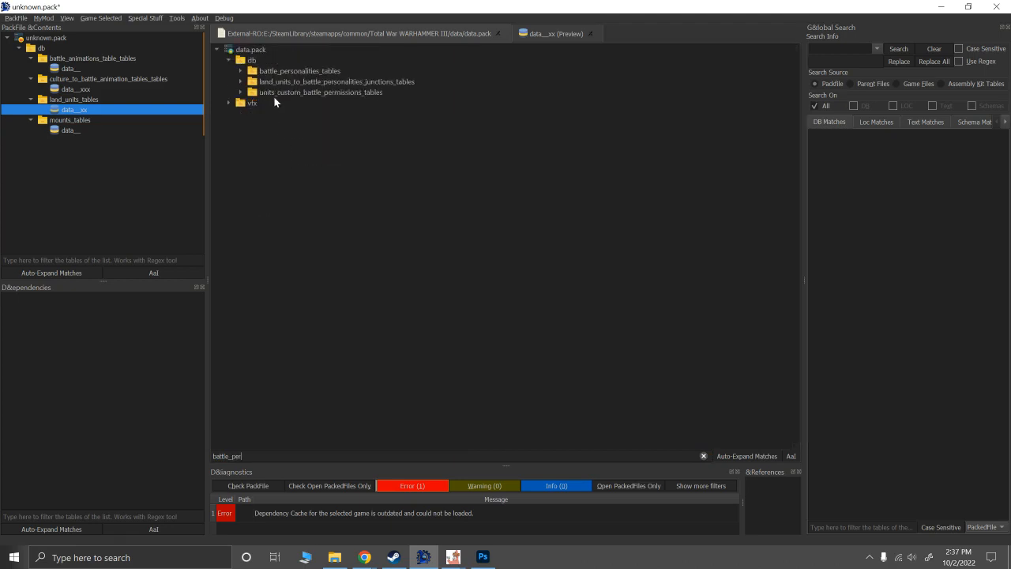
pyautogui.doubleClick(261, 71)
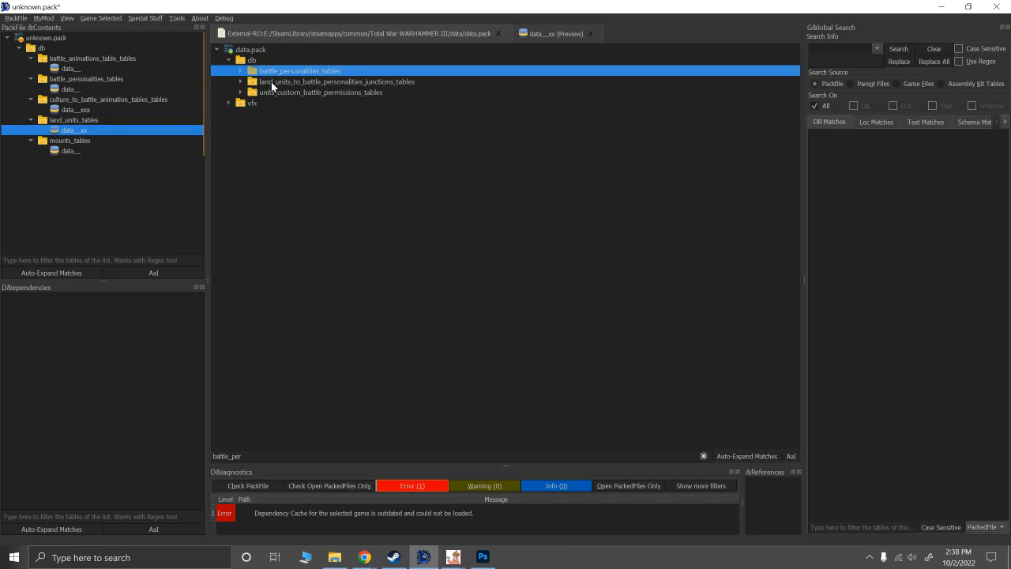
pyautogui.doubleClick(271, 82)
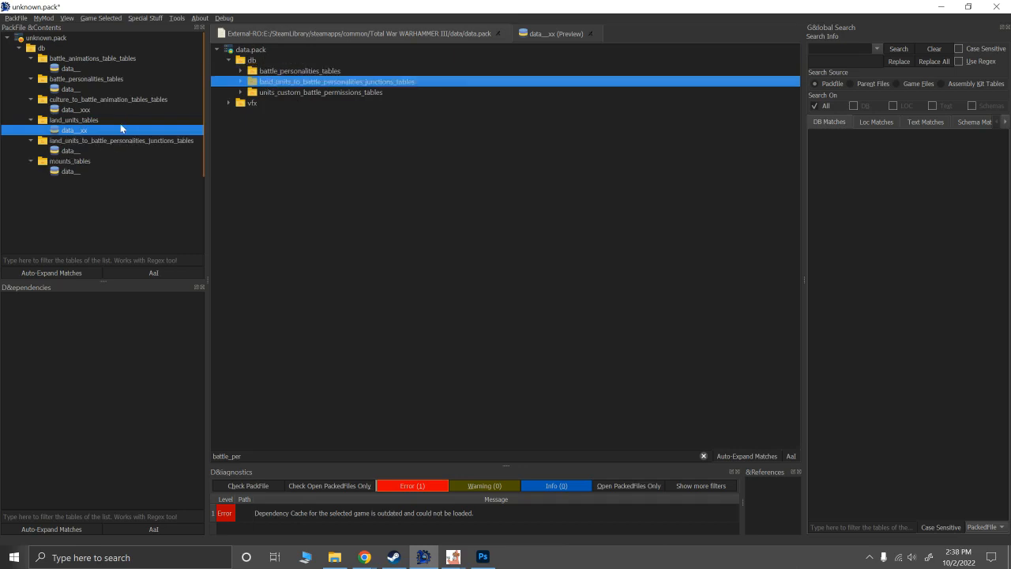
# Search the data table under mounts_tables for "wulfrik", then clear the filter and browse the mount rows.
pyautogui.click(65, 170)
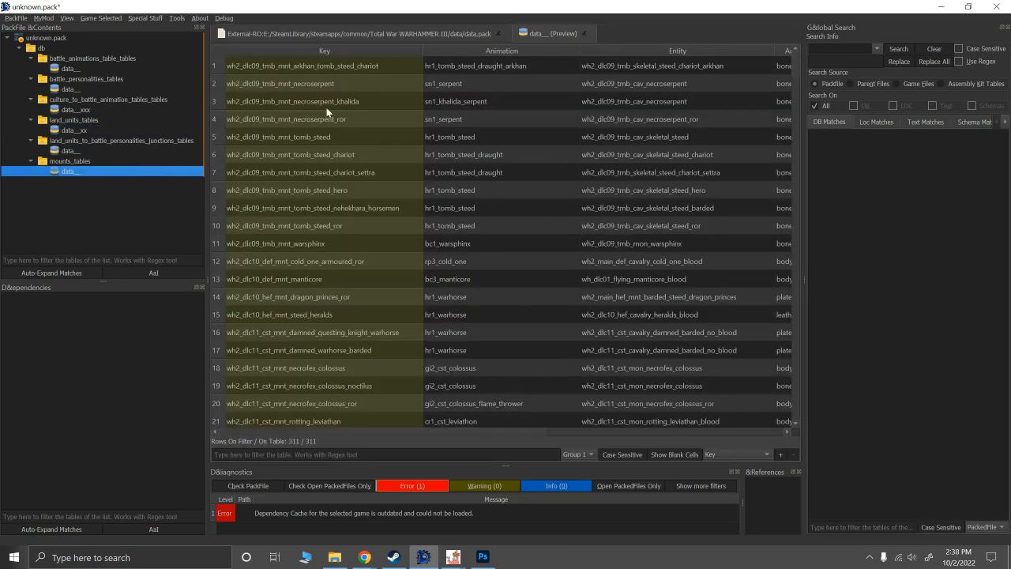
pyautogui.click(355, 455)
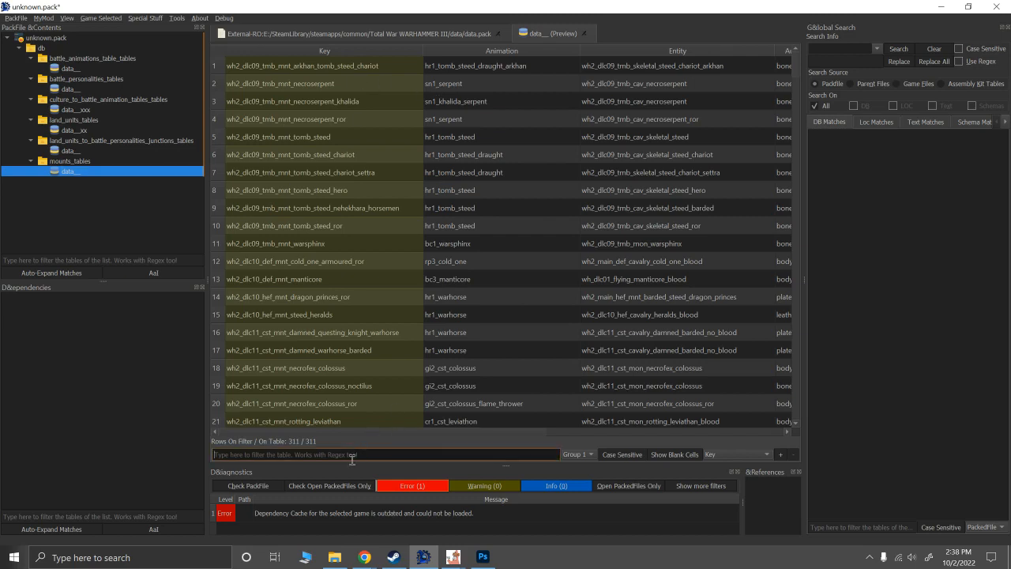
pyautogui.write('wolf')
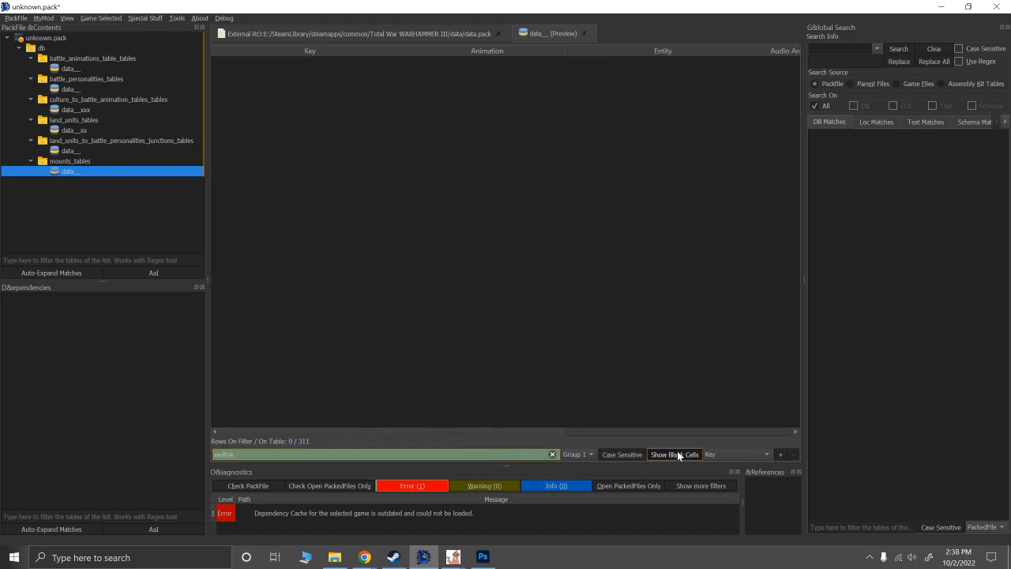
pyautogui.click(552, 454)
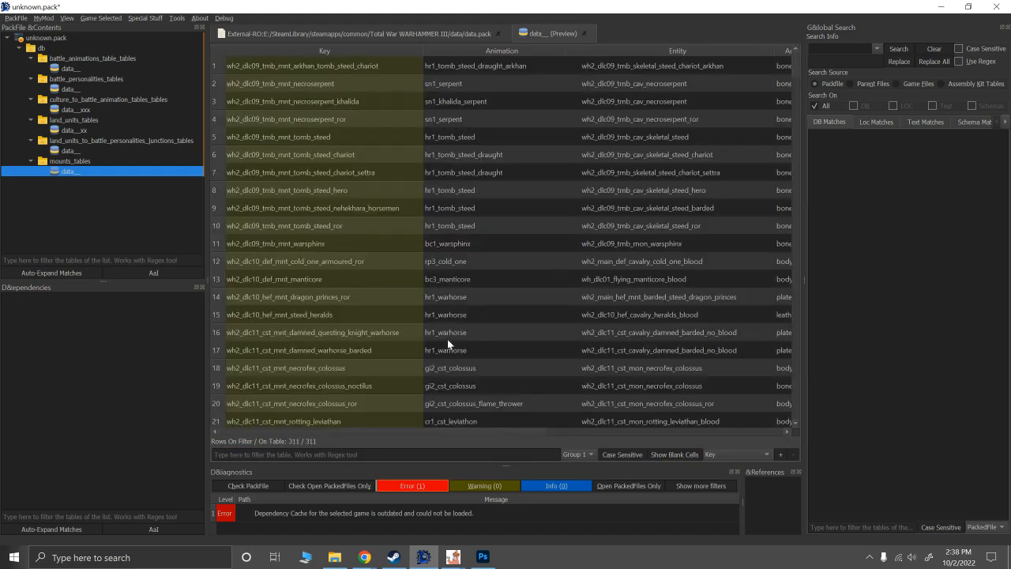
pyautogui.scroll(-13, 447, 339)
pyautogui.scroll(-2, 344, 399)
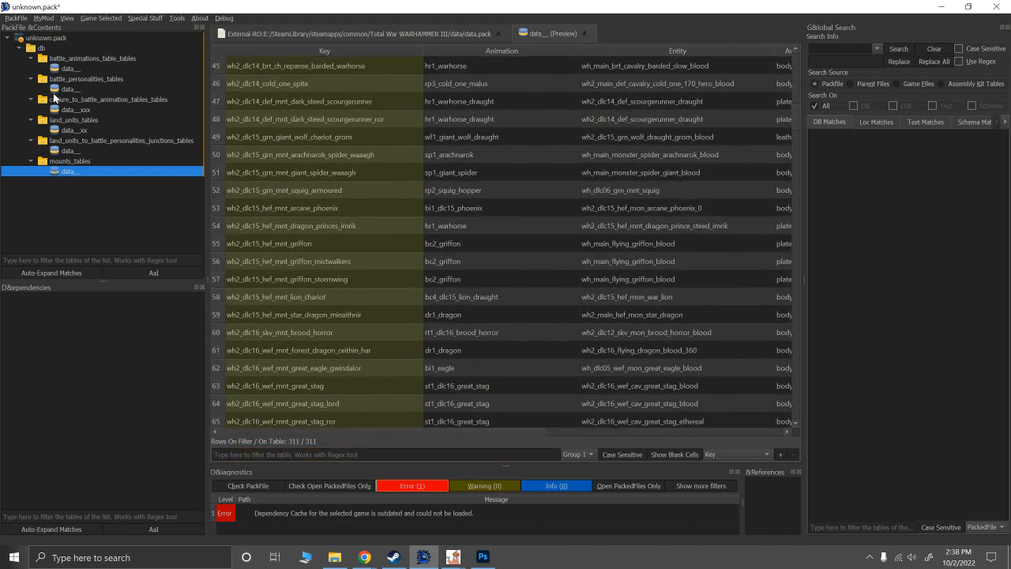
# Filter the mounts table by "chariot" and examine the animation and entity of the wh3_dlc20_chs_mnt_chaos_steed_chariots row.
pyautogui.click(271, 452)
pyautogui.write('chariot')
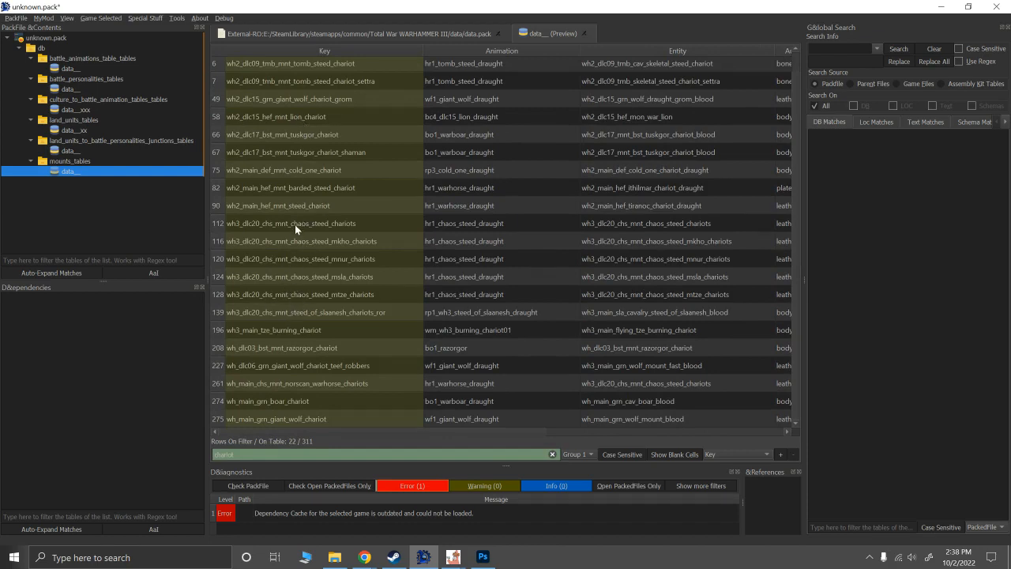
pyautogui.click(320, 222)
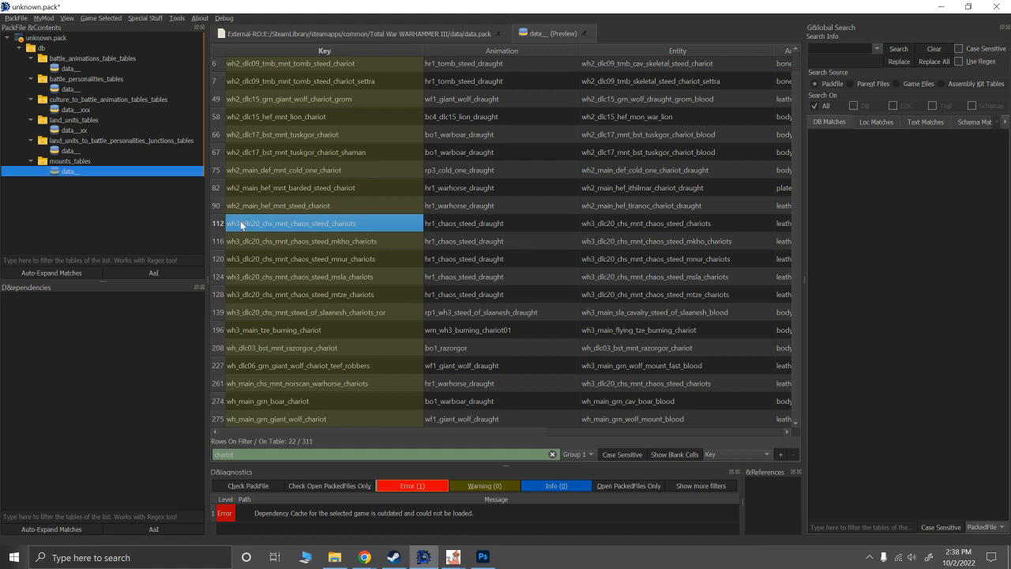
pyautogui.click(217, 223)
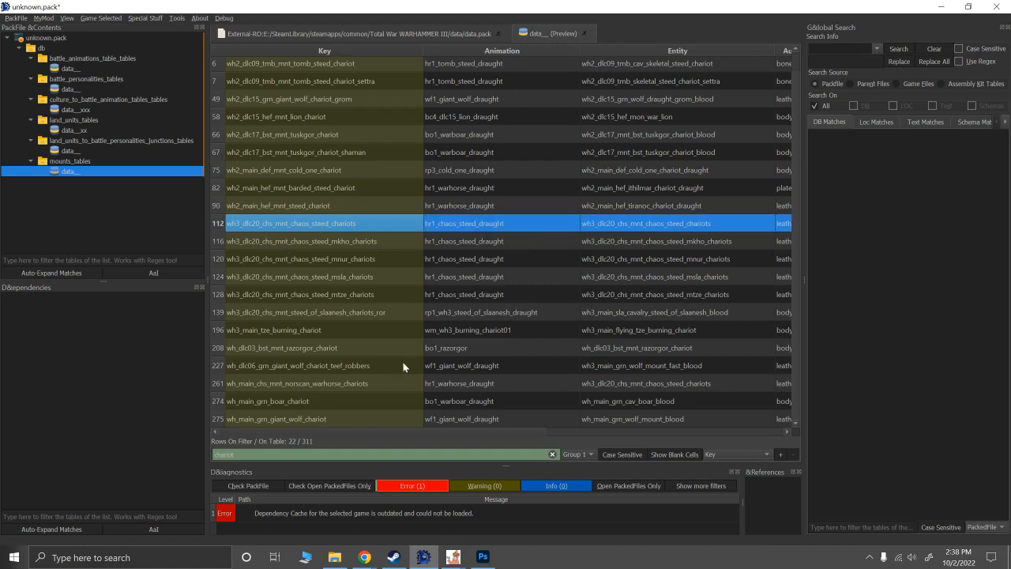
pyautogui.moveTo(369, 432); pyautogui.dragTo(421, 432)
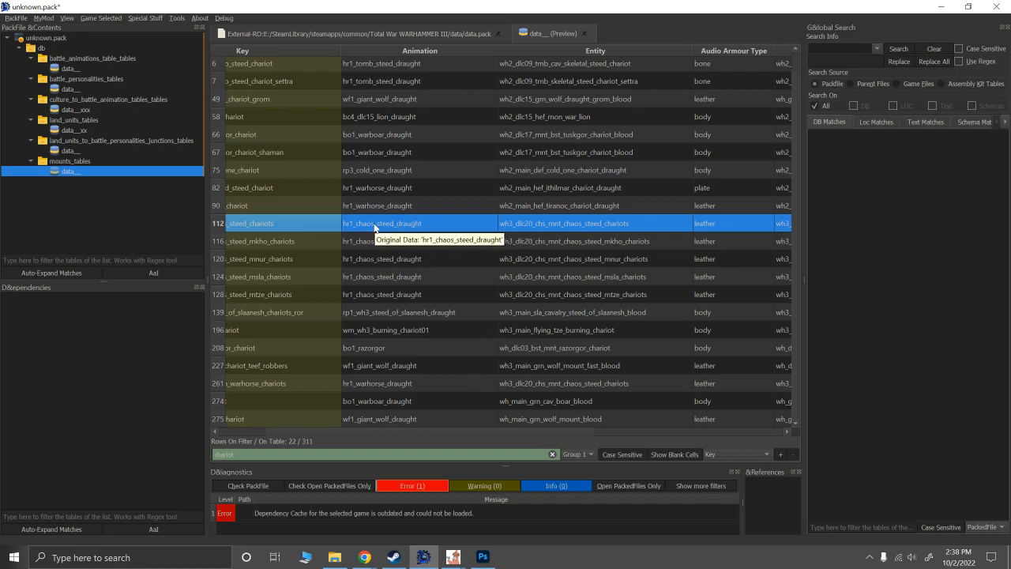
pyautogui.moveTo(430, 433); pyautogui.dragTo(334, 431)
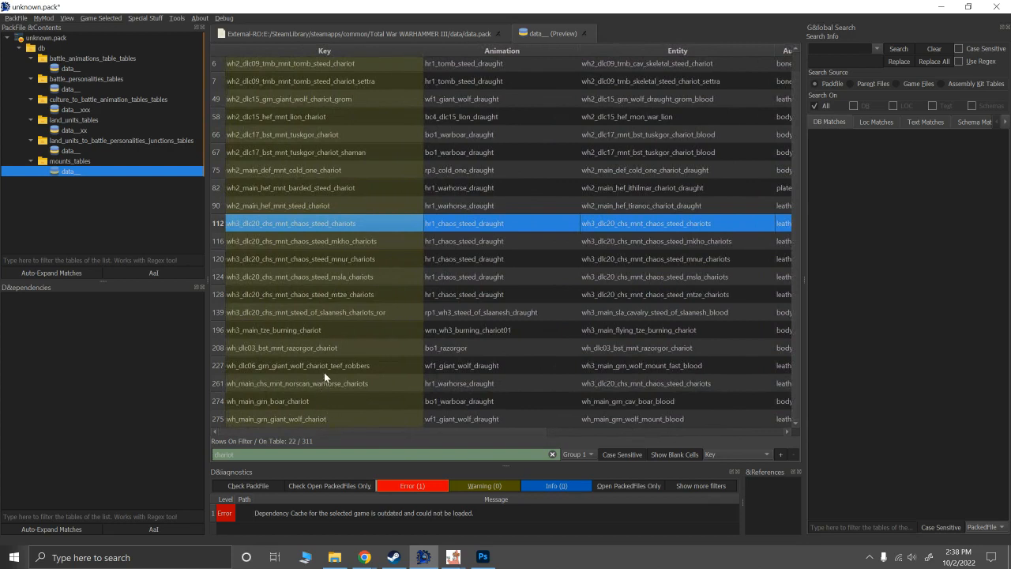
# Filter the mounts table by "mamm" and compare the animations of the war mammoth howdah and warshrine mounts.
pyautogui.doubleClick(237, 455)
pyautogui.write('mamm')
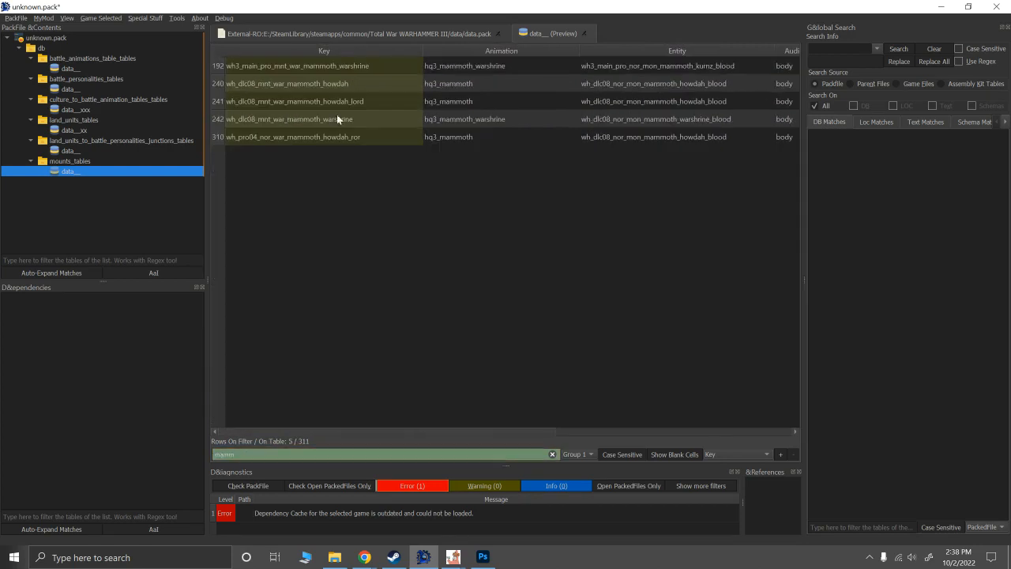
pyautogui.click(325, 101)
pyautogui.click(314, 119)
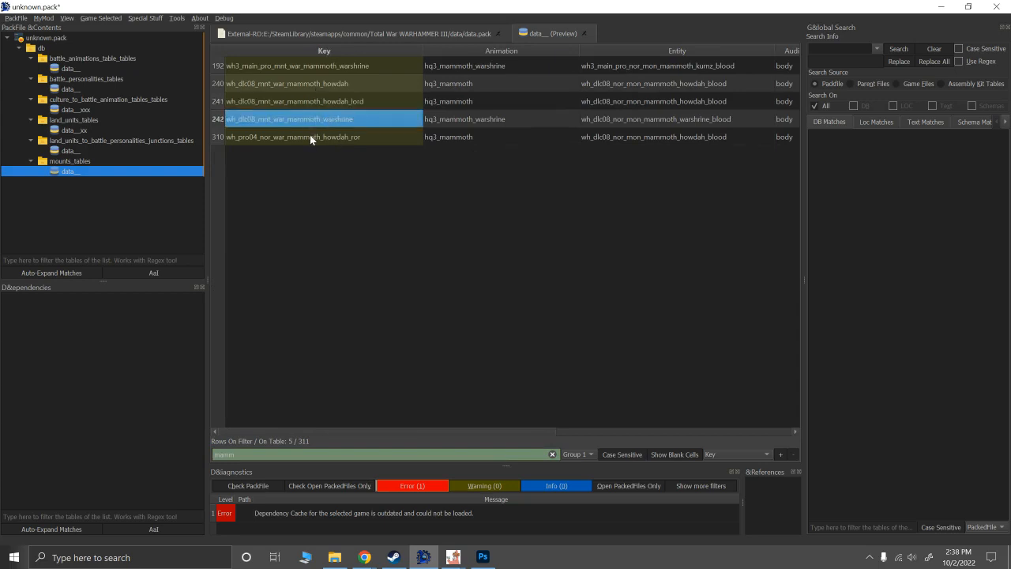
pyautogui.click(299, 72)
pyautogui.click(307, 105)
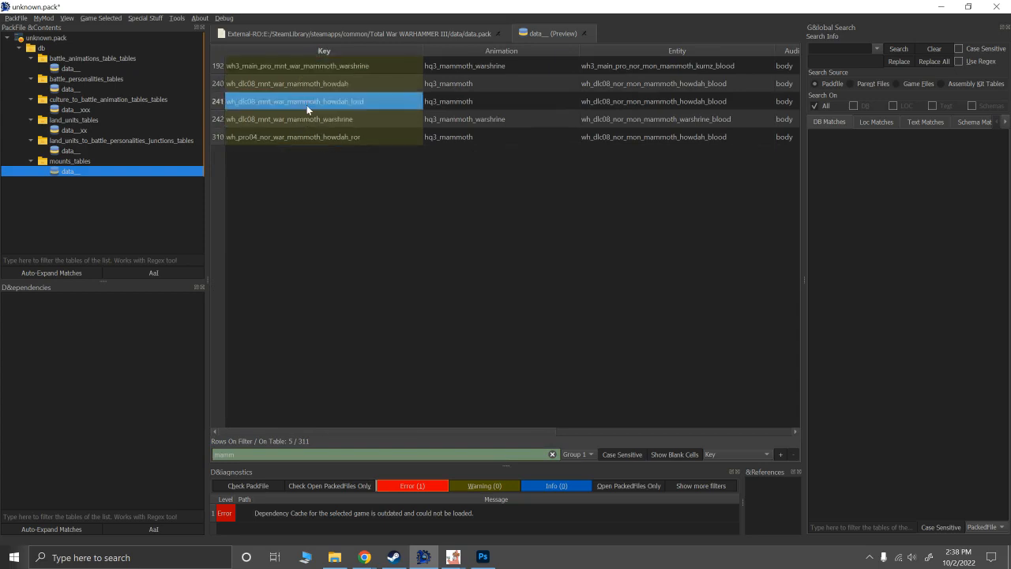
pyautogui.click(312, 122)
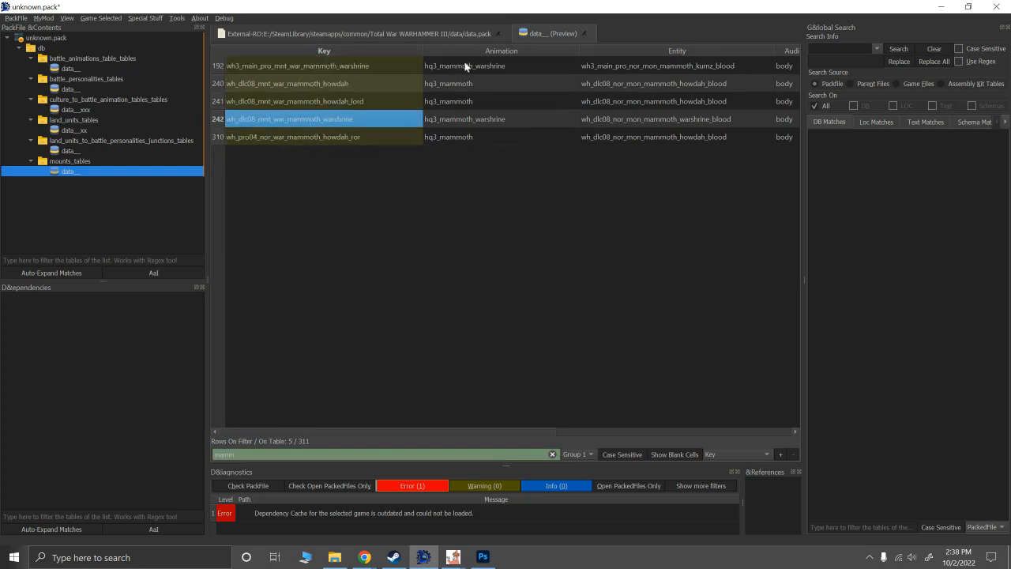
pyautogui.moveTo(452, 85); pyautogui.dragTo(455, 106)
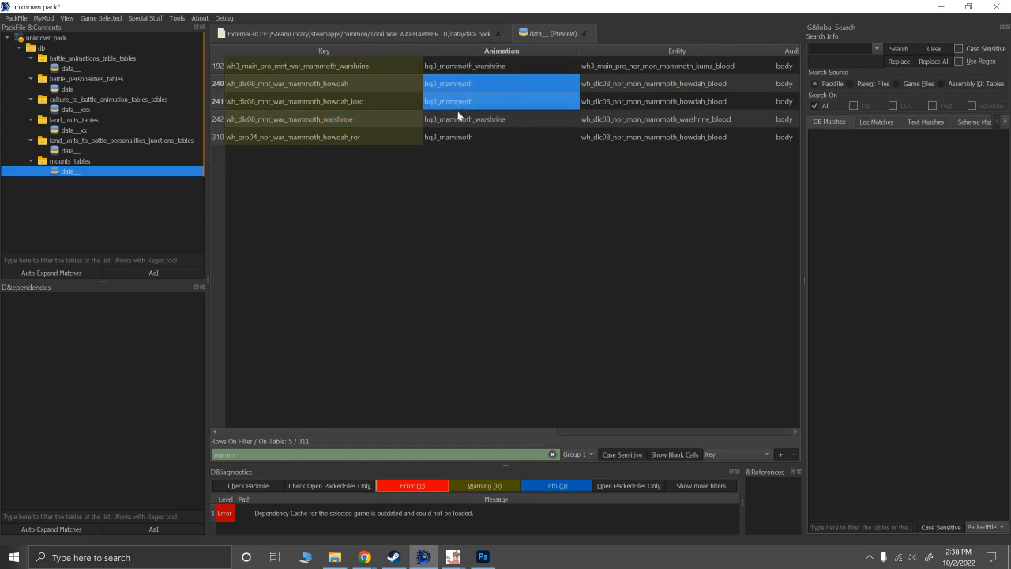
pyautogui.click(455, 121)
pyautogui.click(464, 67)
pyautogui.click(456, 120)
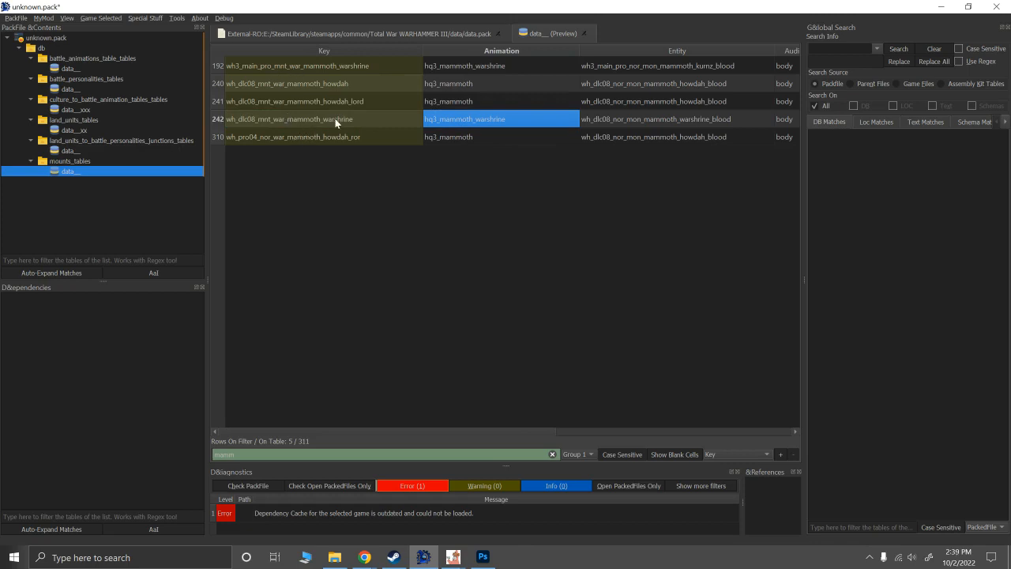
# Check the fourth land unit's mount in the land units table and locate its matching key in the mounts table.
pyautogui.click(72, 130)
pyautogui.moveTo(343, 436); pyautogui.dragTo(377, 434)
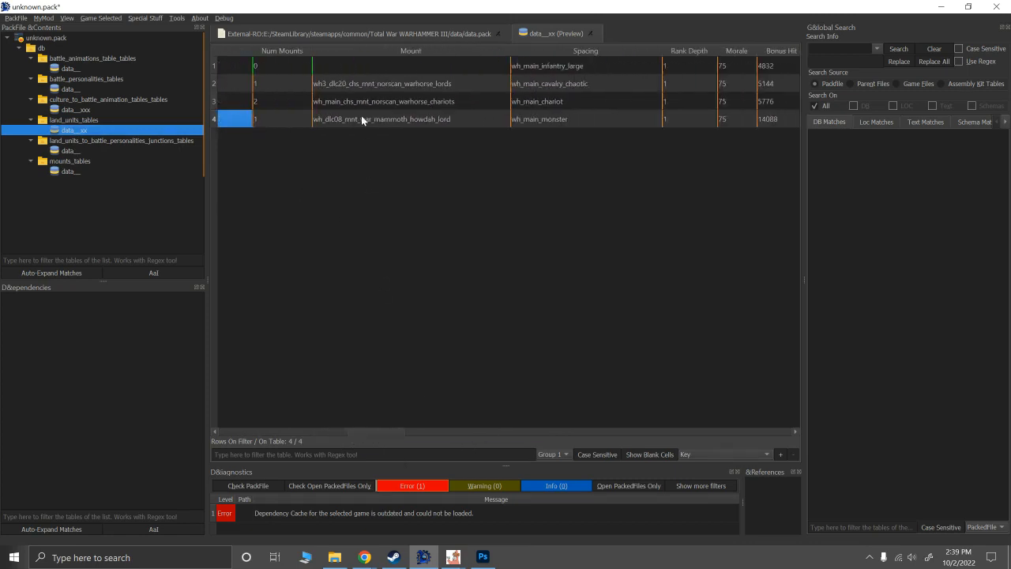
pyautogui.click(359, 34)
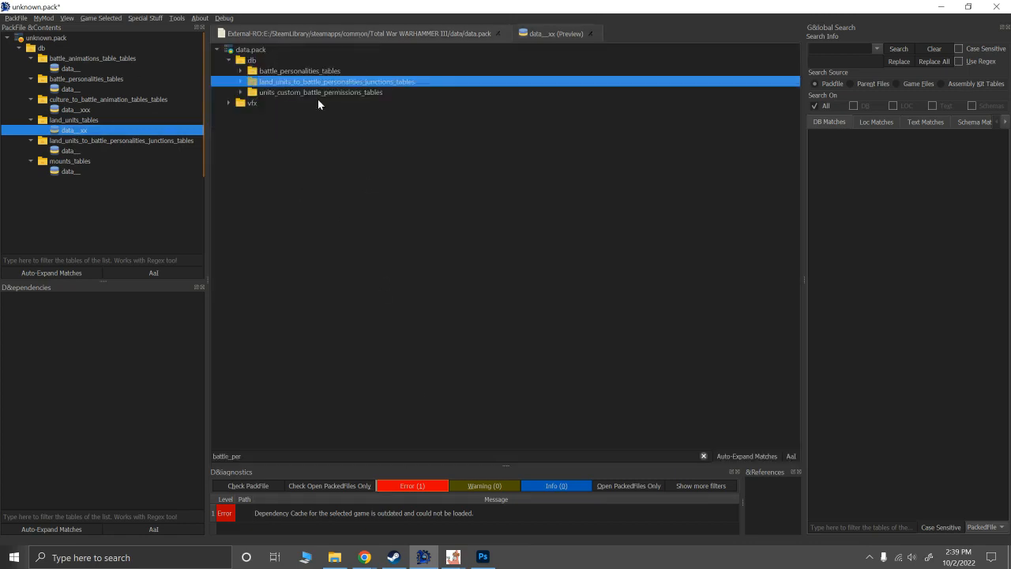
pyautogui.click(541, 34)
pyautogui.click(66, 172)
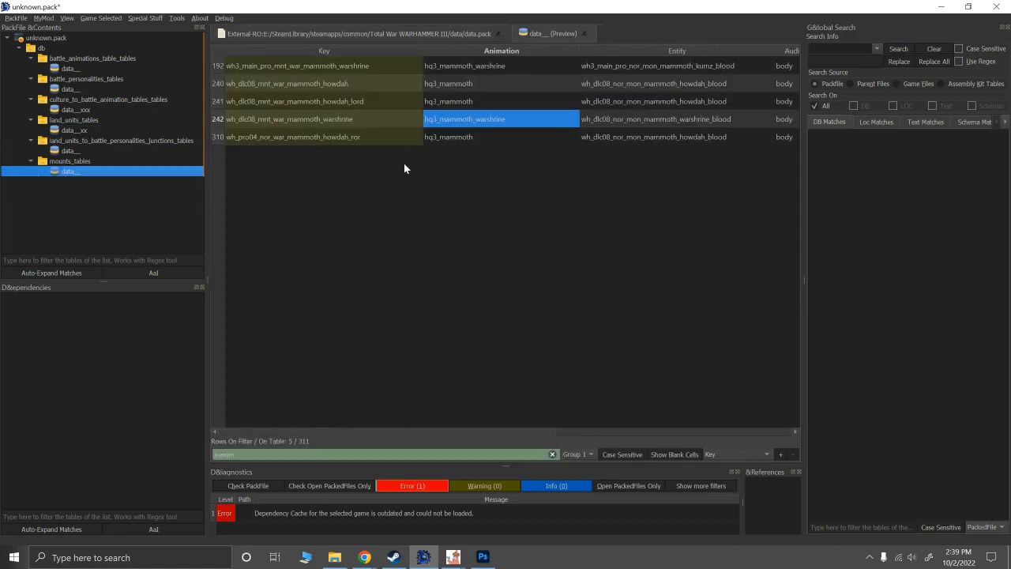
pyautogui.click(324, 138)
pyautogui.click(333, 100)
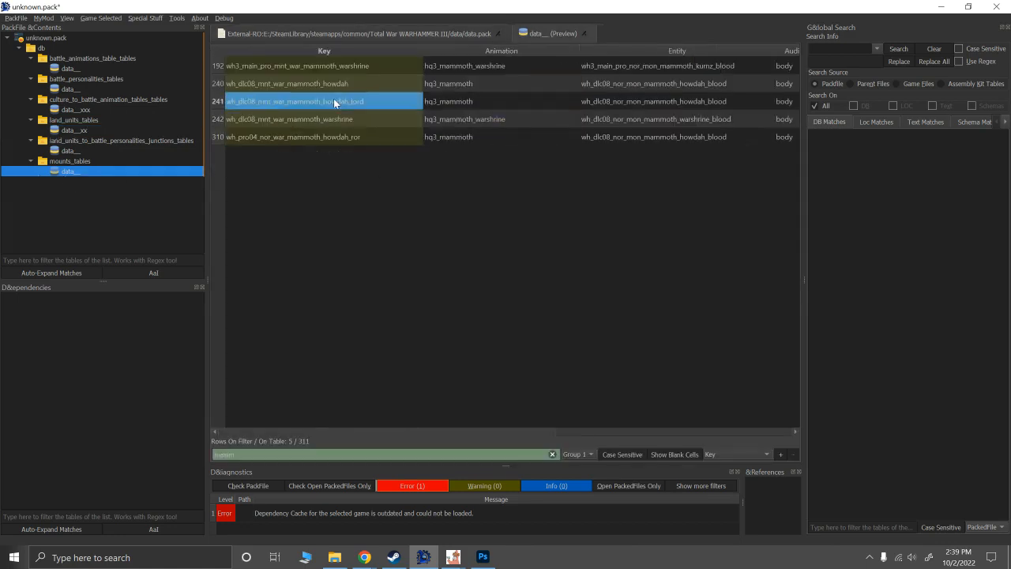
# Examine the mammoth animation options available for the wh_dlc08_mnt_war_mammoth_howdah_lord mount.
pyautogui.click(448, 106)
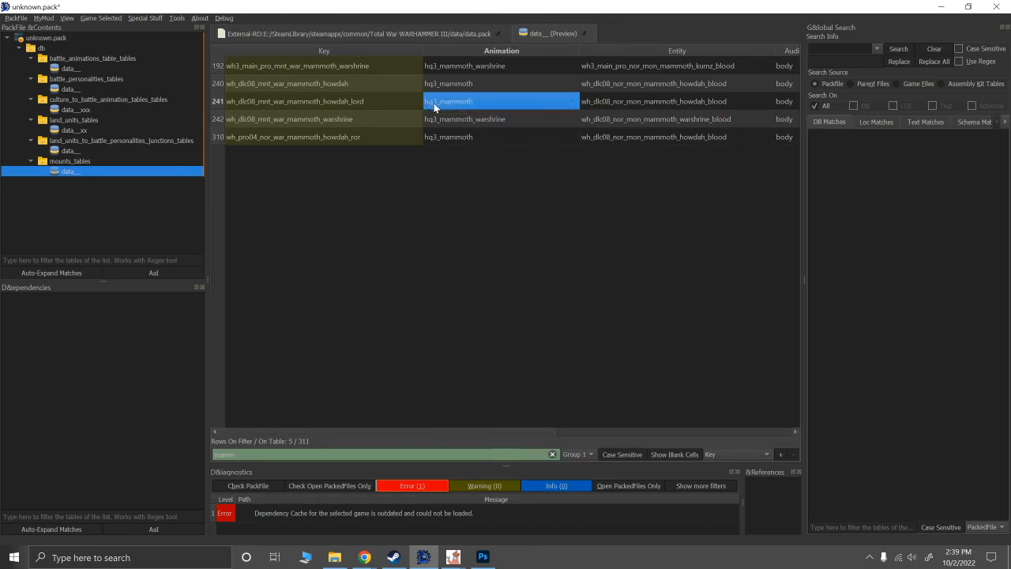
pyautogui.doubleClick(435, 108)
pyautogui.click(574, 101)
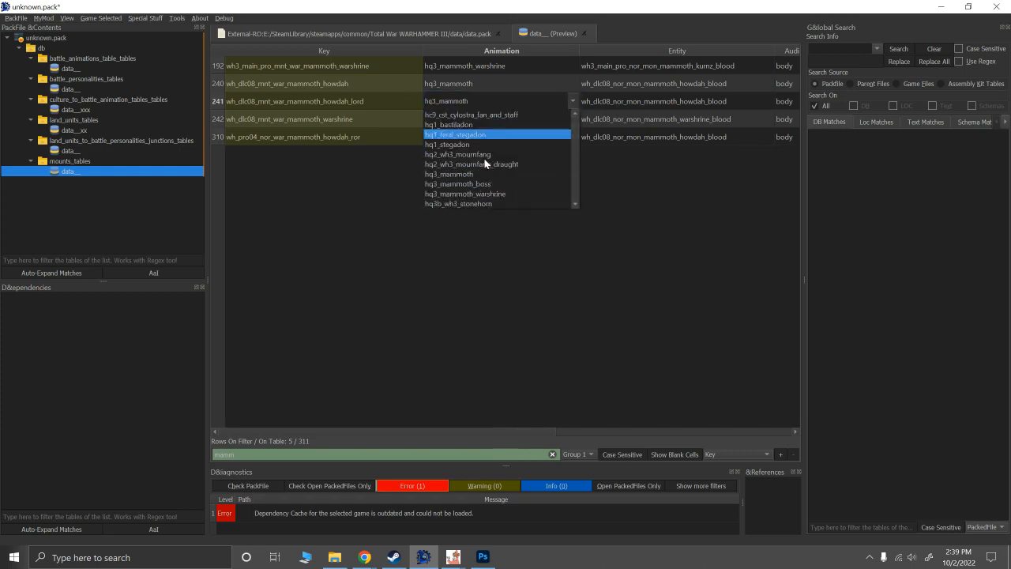
pyautogui.scroll(-1, 478, 162)
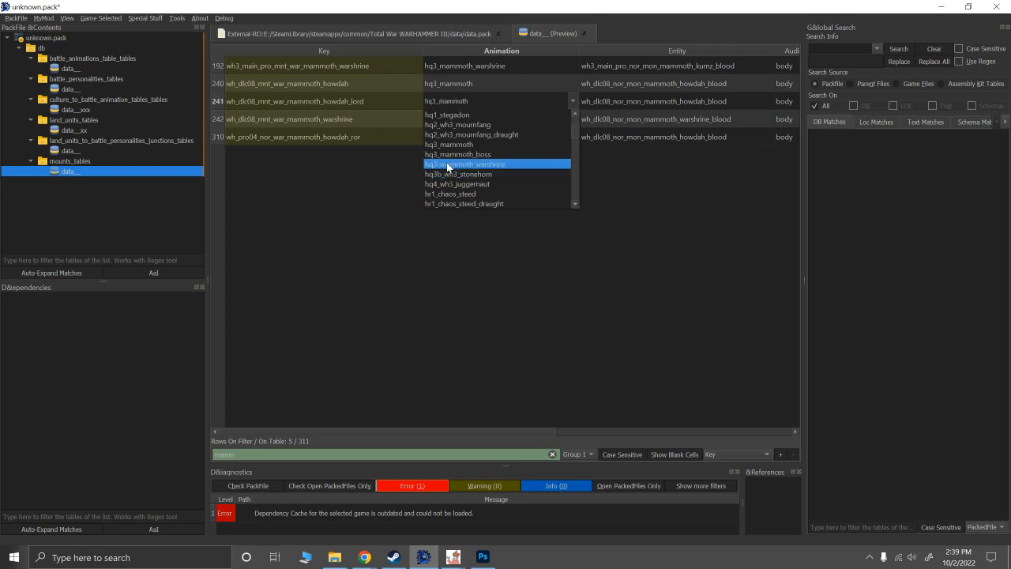
pyautogui.click(366, 202)
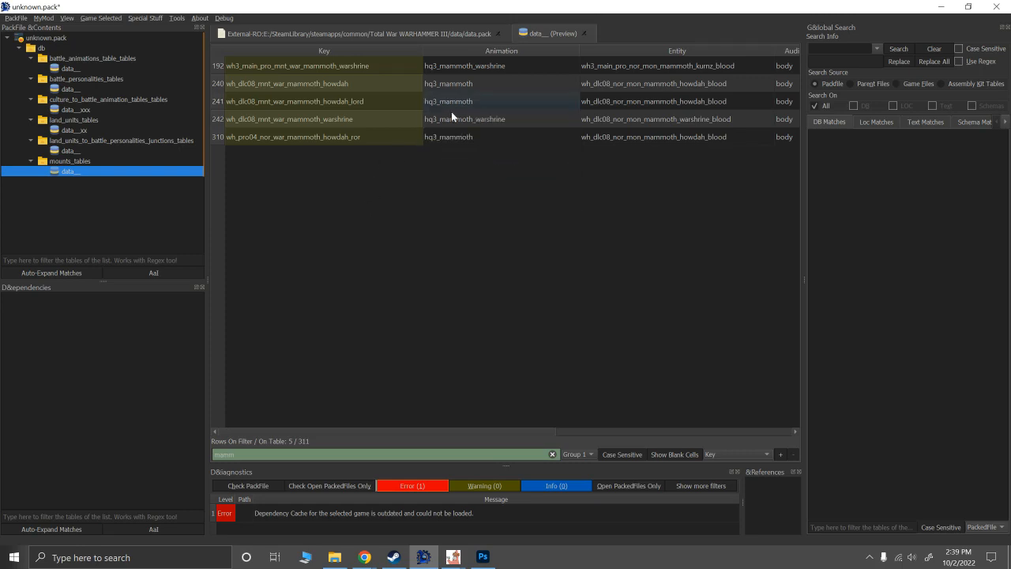
# Open the battle personalities table and filter it by "wulf".
pyautogui.moveTo(451, 114)
pyautogui.moveTo(293, 131)
pyautogui.click(68, 90)
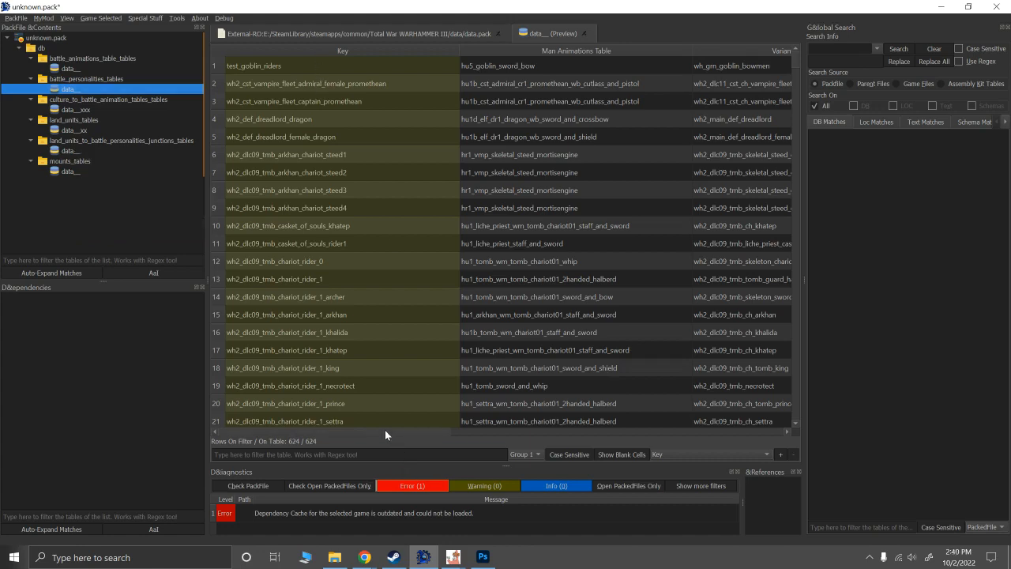
pyautogui.moveTo(384, 430); pyautogui.dragTo(316, 444)
pyautogui.moveTo(94, 153)
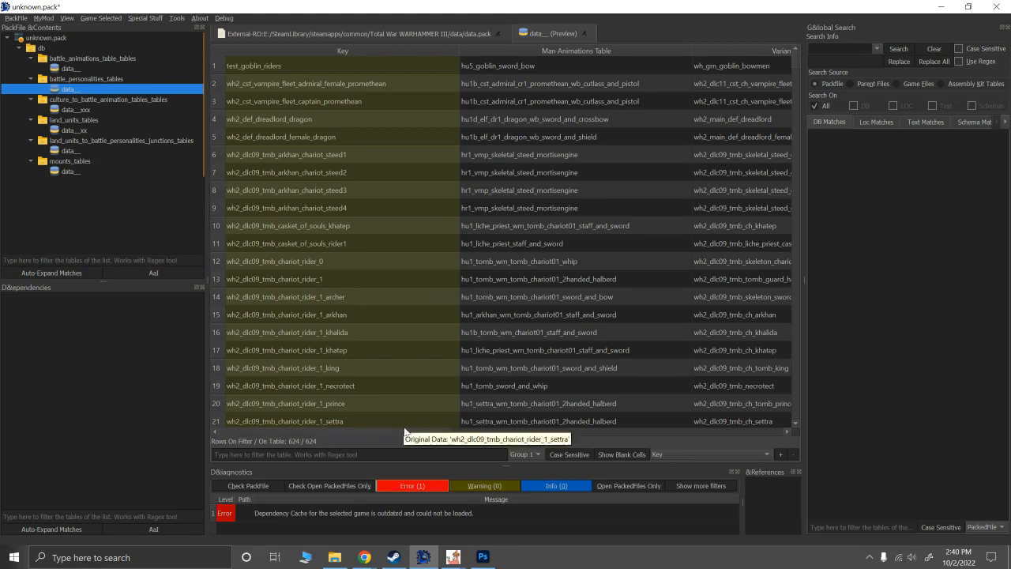
pyautogui.moveTo(411, 434); pyautogui.dragTo(465, 435)
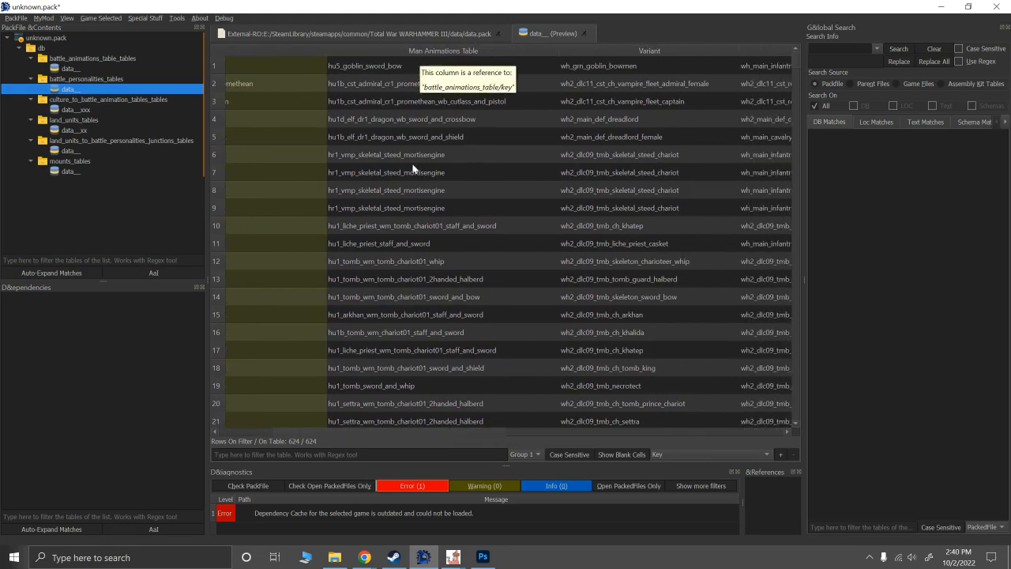
pyautogui.moveTo(423, 434); pyautogui.dragTo(339, 432)
pyautogui.click(328, 453)
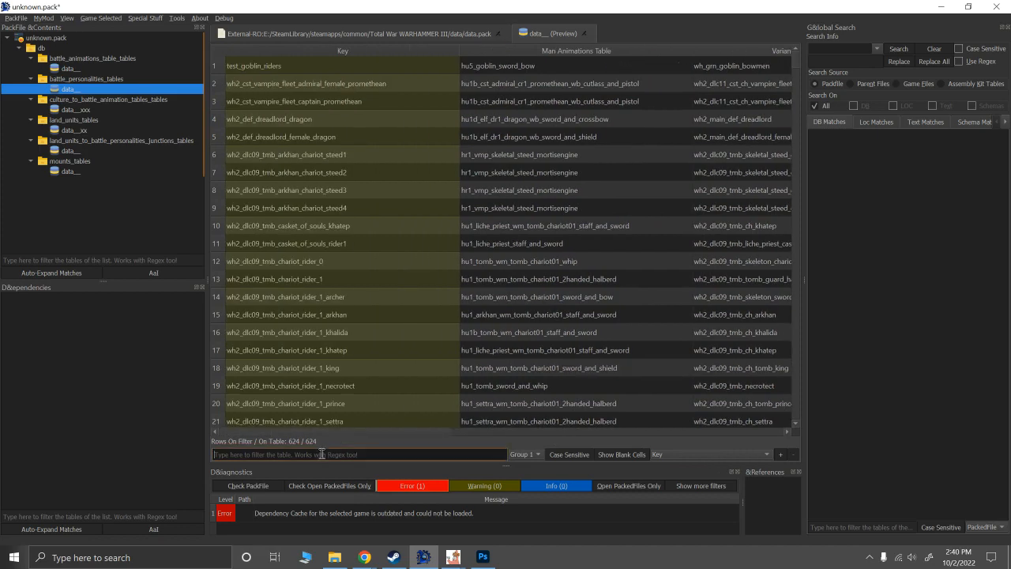
pyautogui.write('wulf')
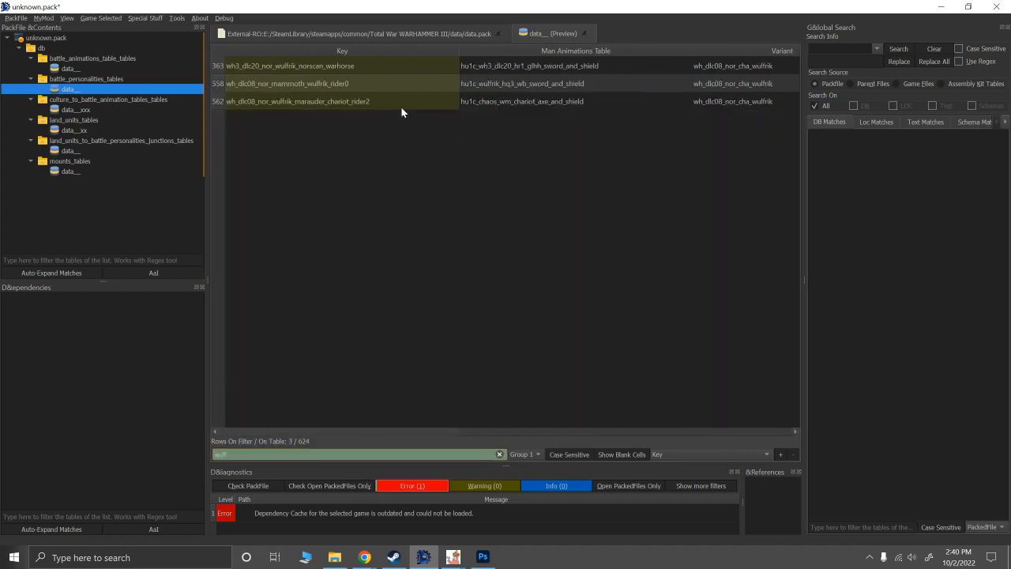
# Compare the keys of Wulfrik's warhorse, mammoth rider and marauder chariot rider rows in the battle personalities table.
pyautogui.click(521, 105)
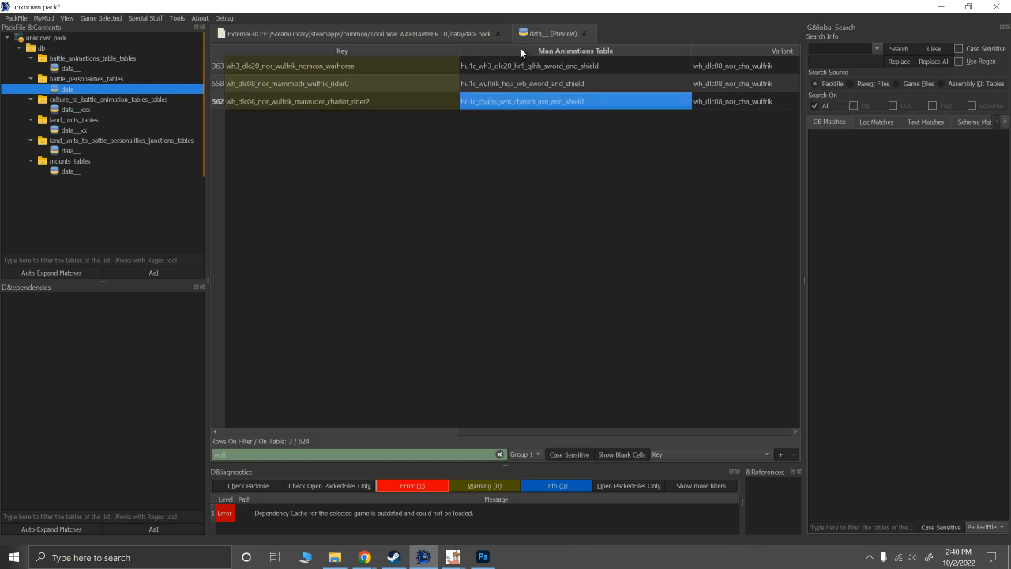
pyautogui.click(368, 103)
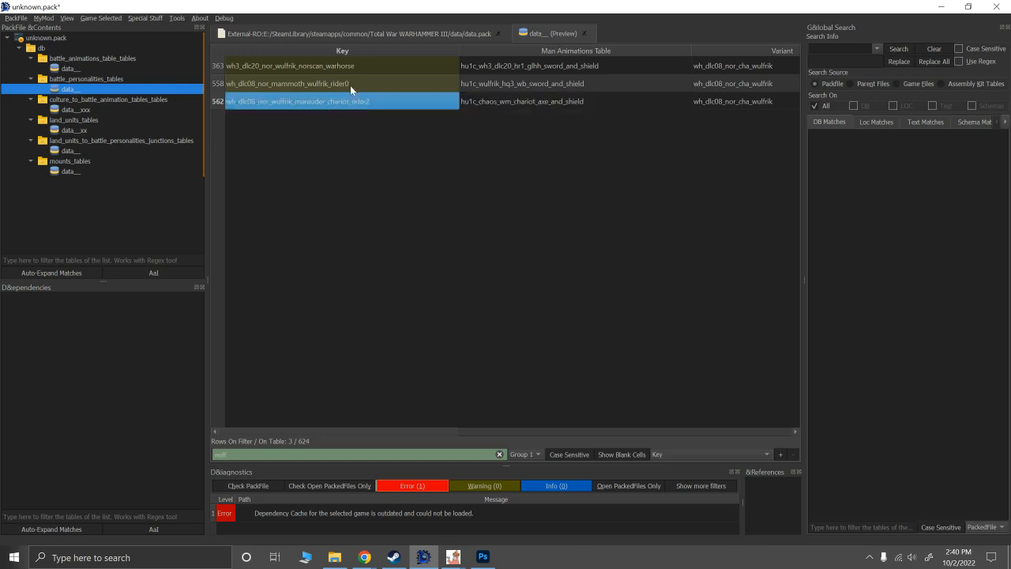
pyautogui.click(350, 86)
pyautogui.click(343, 103)
pyautogui.click(328, 82)
pyautogui.click(328, 103)
pyautogui.click(324, 89)
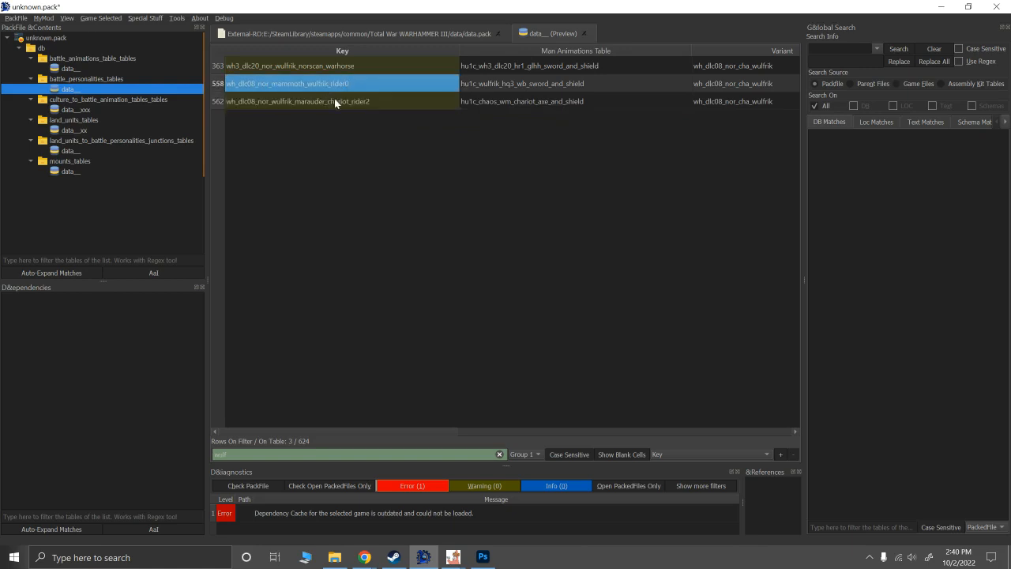
pyautogui.click(296, 69)
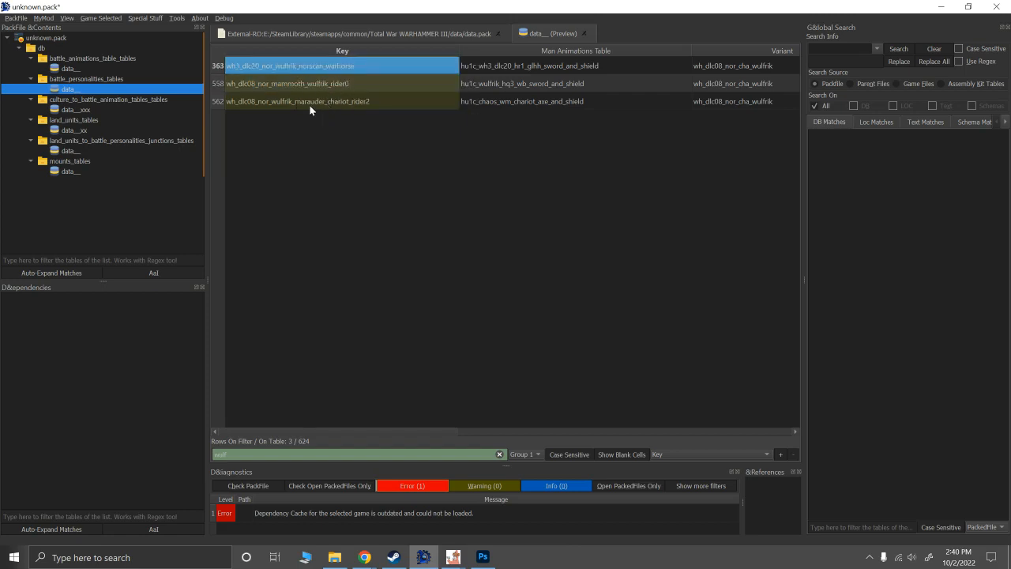
pyautogui.click(308, 103)
pyautogui.click(297, 64)
# Examine the man animations, variant and autonomous rider columns for the filtered Wulfrik personalities.
pyautogui.moveTo(361, 435); pyautogui.dragTo(422, 434)
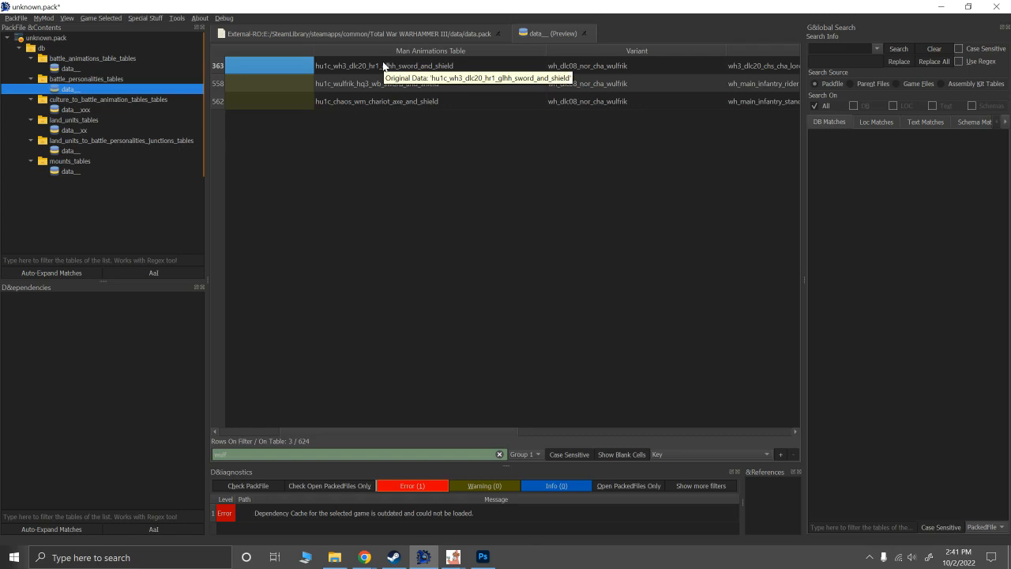
pyautogui.moveTo(395, 433); pyautogui.dragTo(651, 433)
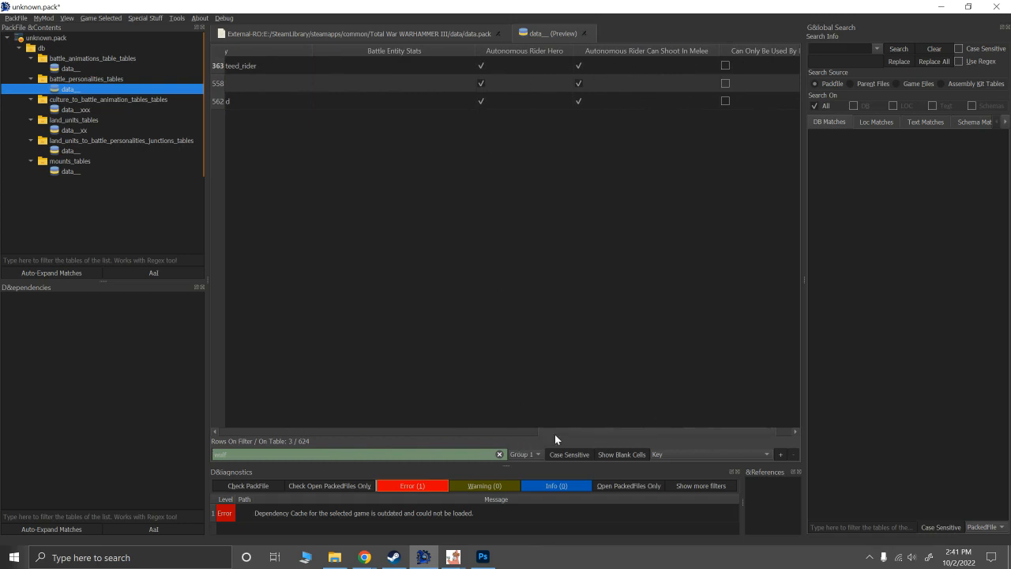
pyautogui.moveTo(554, 434); pyautogui.dragTo(285, 408)
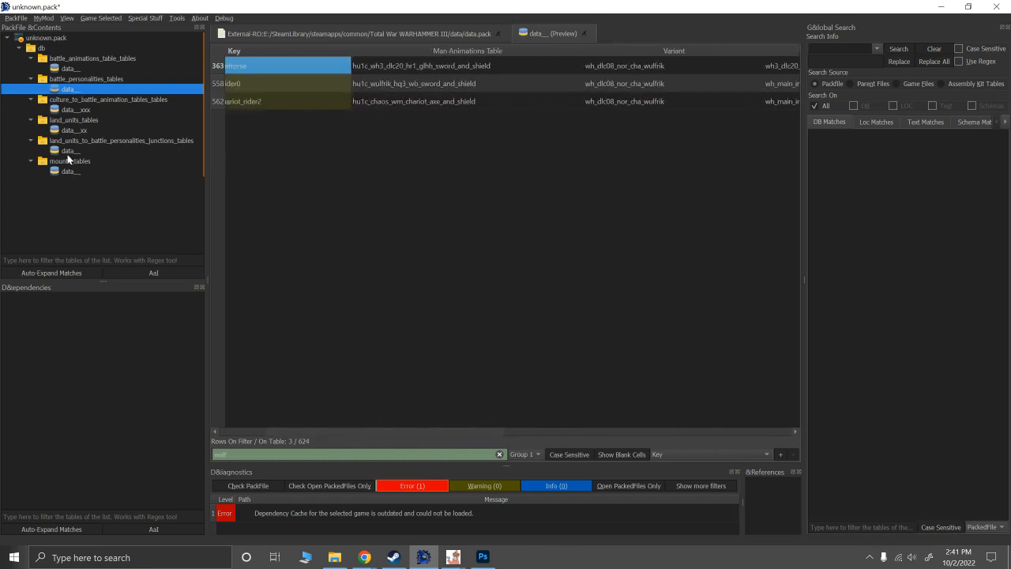
# Open the land units to battle personalities junctions table, widen the Riders Attachment Point column and examine the attach values.
pyautogui.moveTo(66, 154)
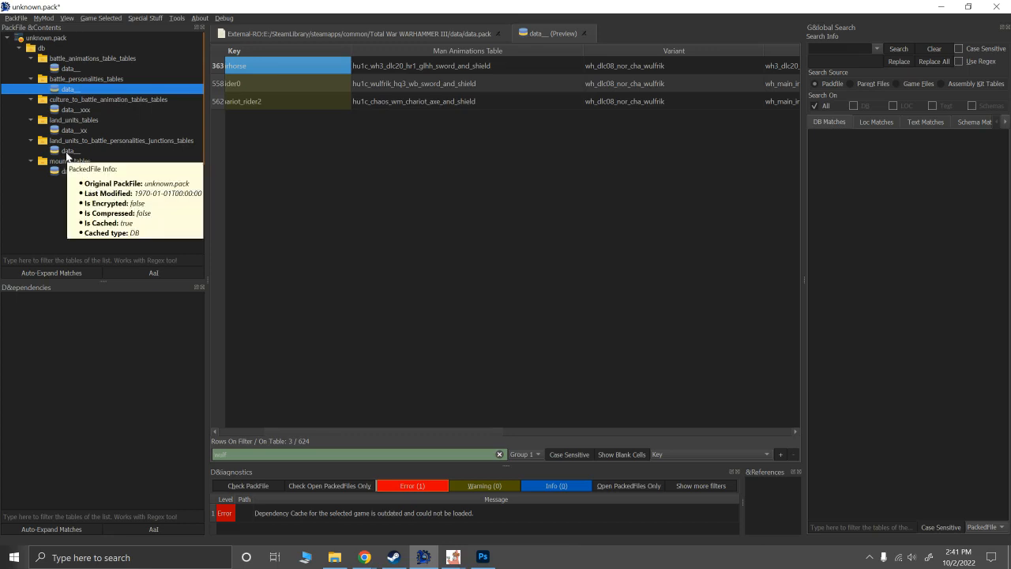
pyautogui.click(68, 151)
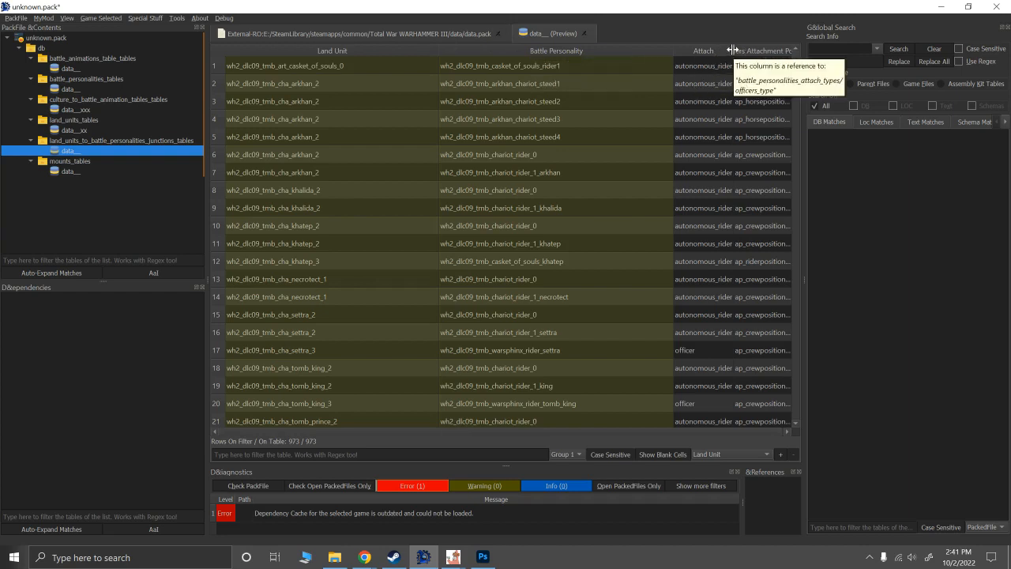
pyautogui.doubleClick(788, 50)
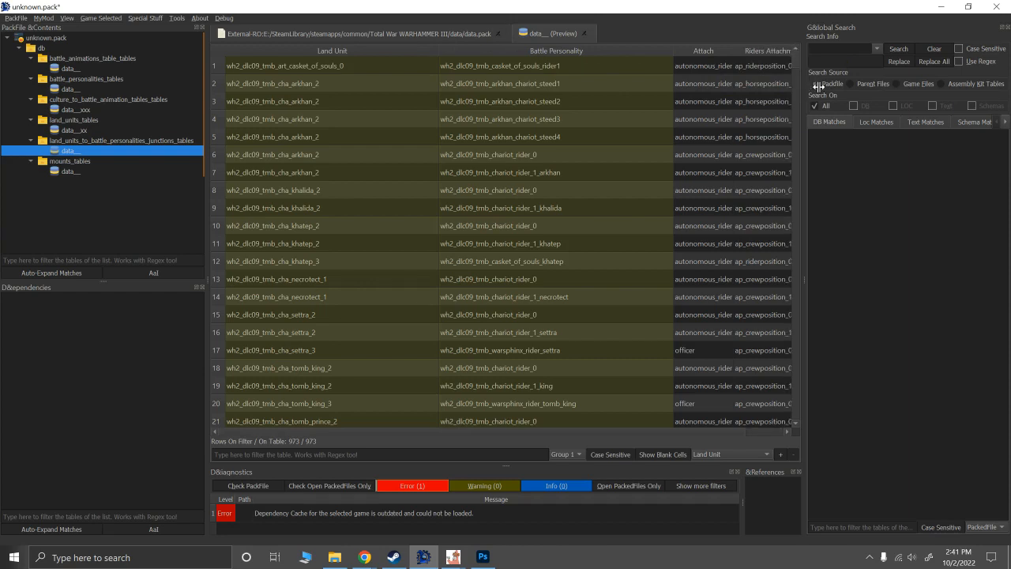
pyautogui.moveTo(603, 432); pyautogui.dragTo(726, 428)
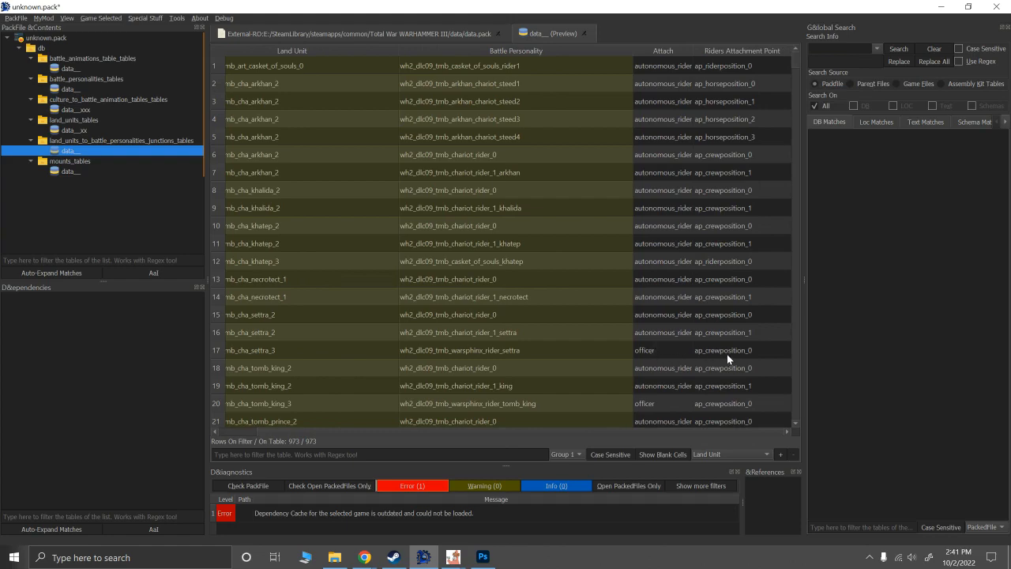
pyautogui.scroll(-8, 702, 339)
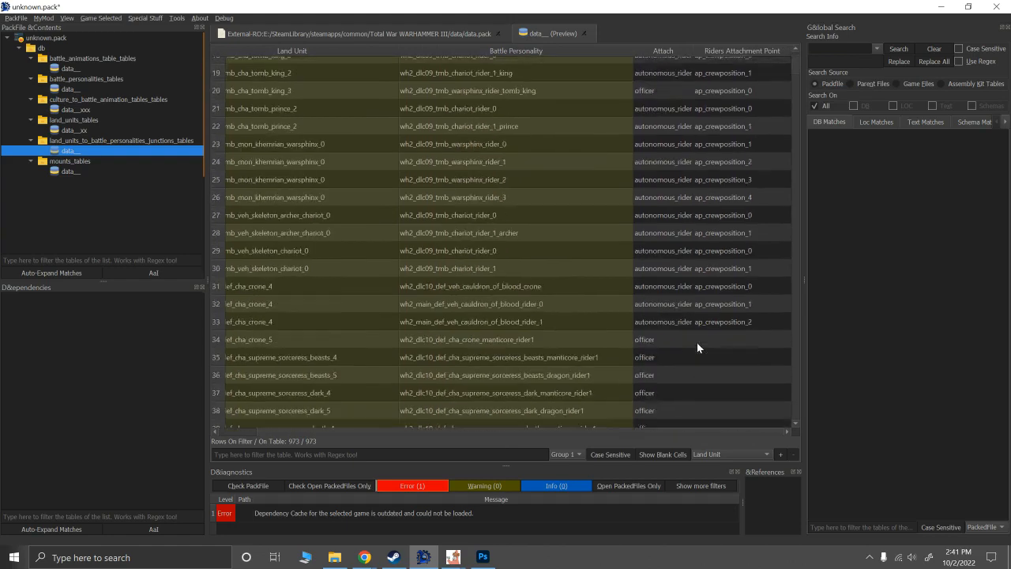
pyautogui.scroll(-4, 698, 344)
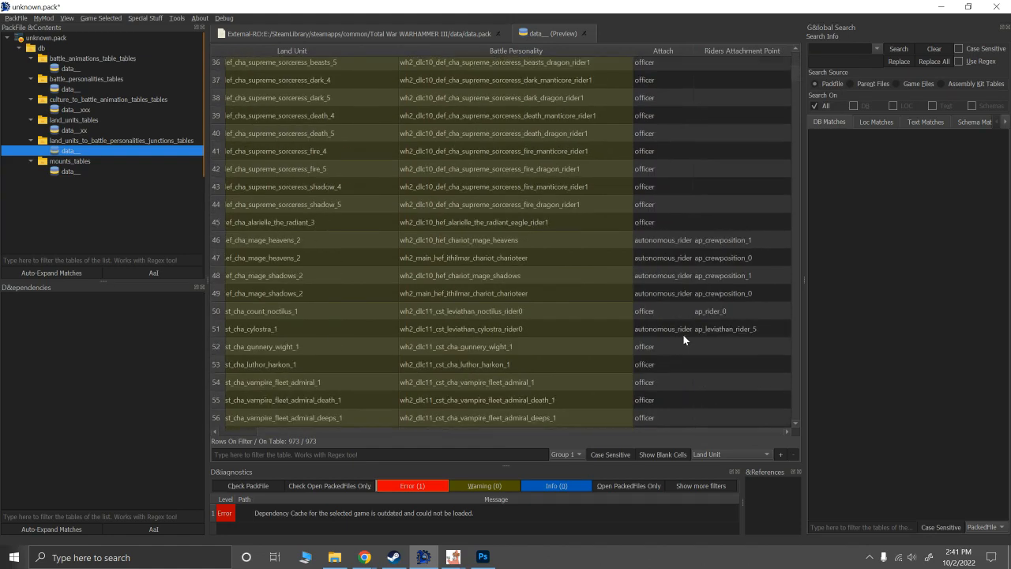
# Inspect the rider attachment points of the wh2_dlc11_cst_cha_cylostra_1 and wh2_dlc10_hef_cha_mage_heavens_2 rows and the gunnery wight's attach type.
pyautogui.click(746, 333)
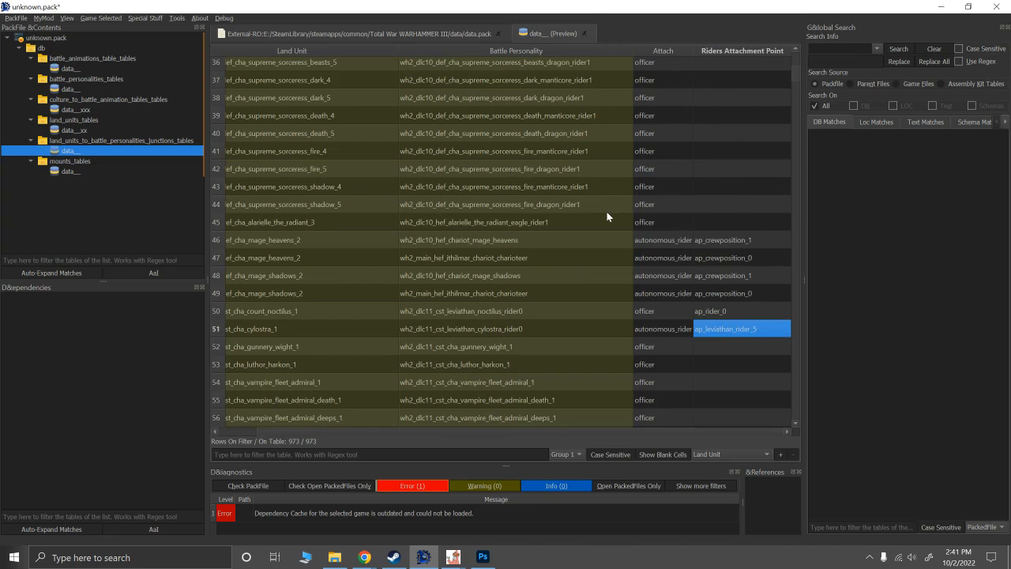
pyautogui.doubleClick(738, 333)
pyautogui.click(773, 331)
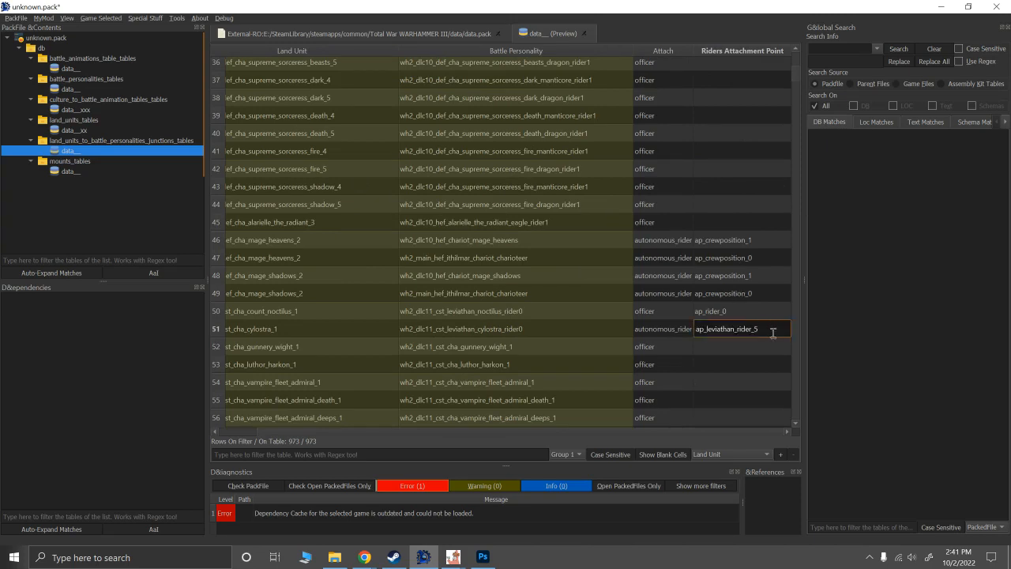
pyautogui.press('Return')
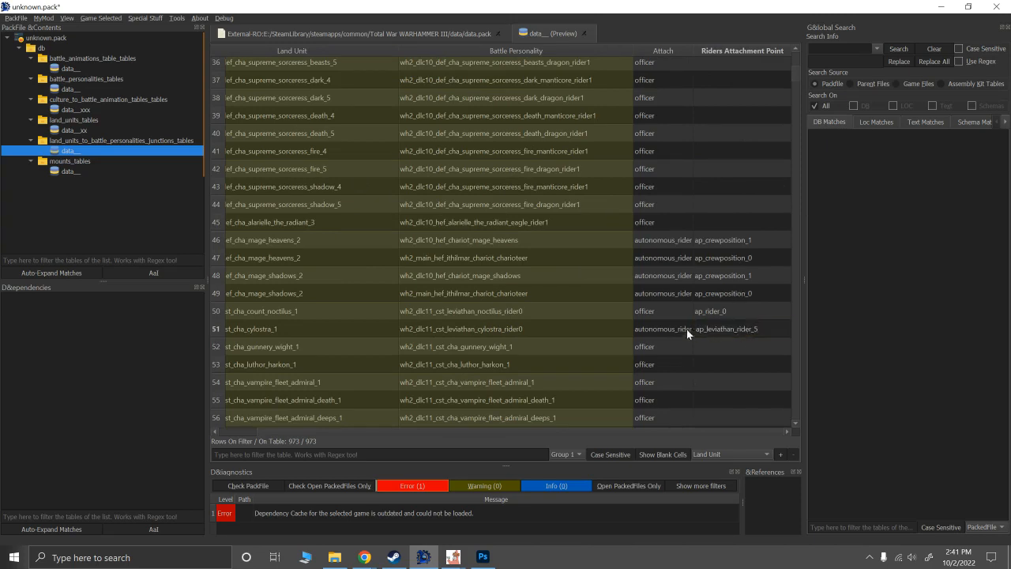
pyautogui.click(662, 352)
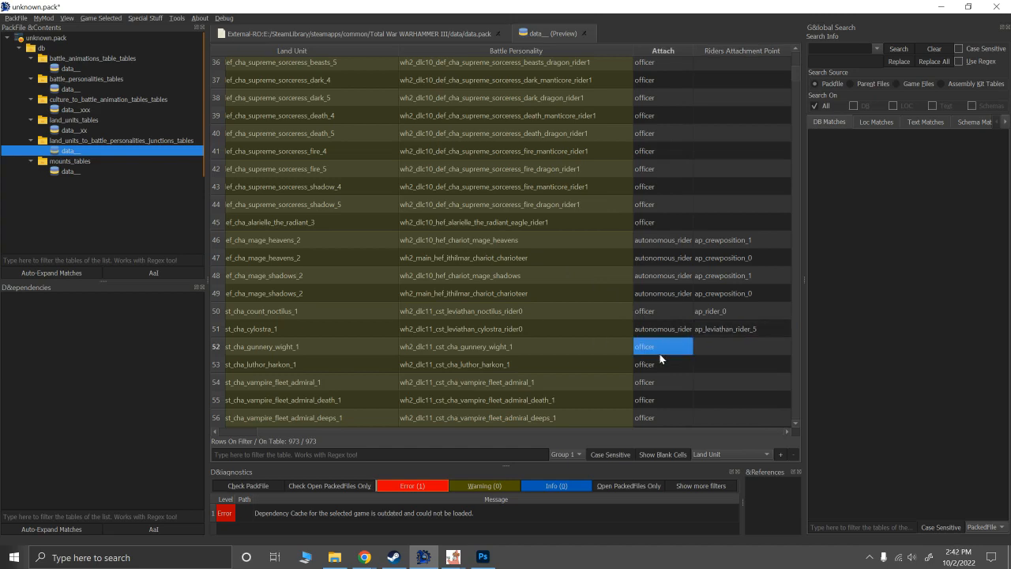
pyautogui.click(715, 242)
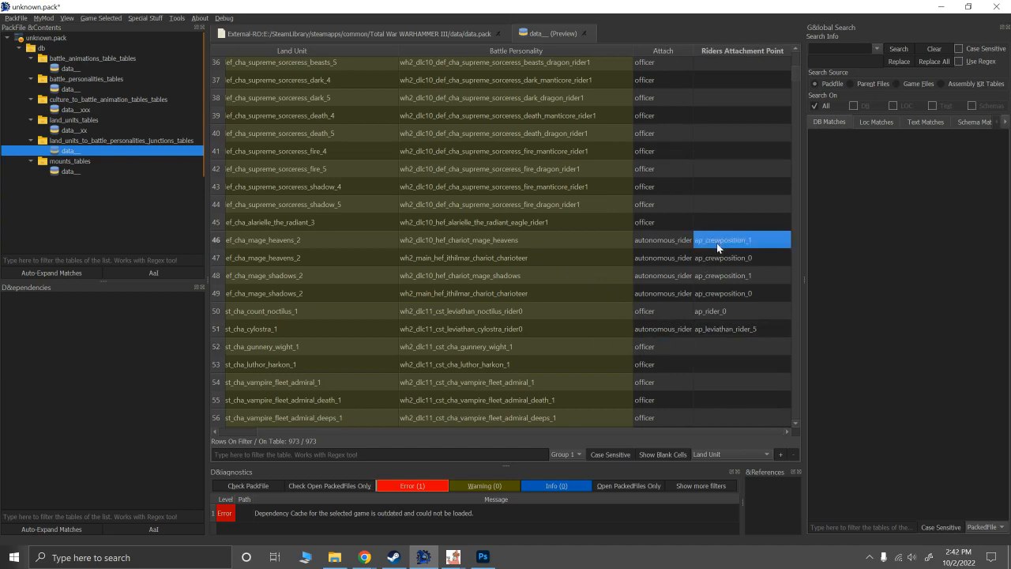
# Filter the junctions table by "levia" and examine the rotting leviathan riders' attachment points.
pyautogui.moveTo(545, 431); pyautogui.dragTo(413, 432)
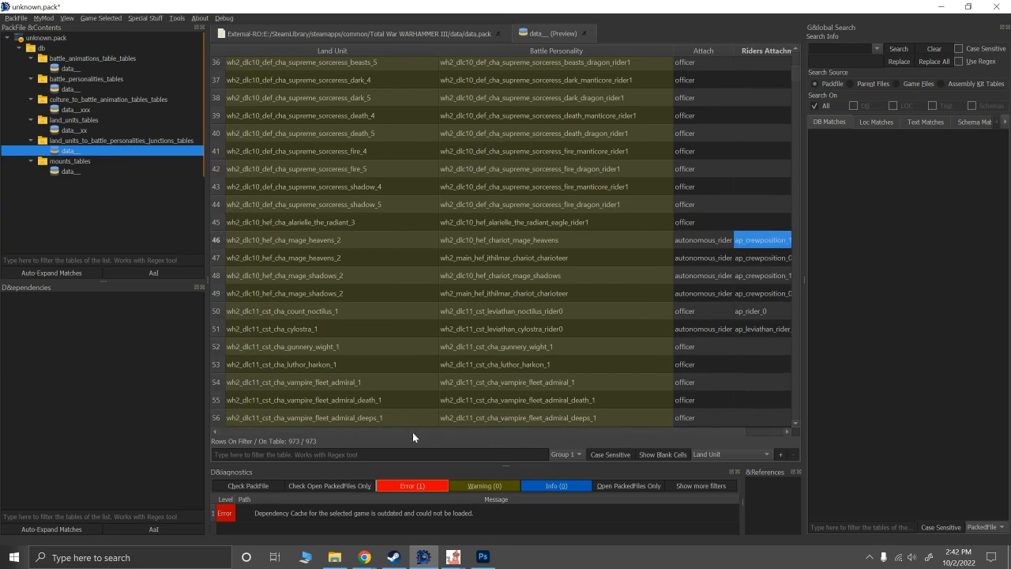
pyautogui.click(339, 456)
pyautogui.write('level')
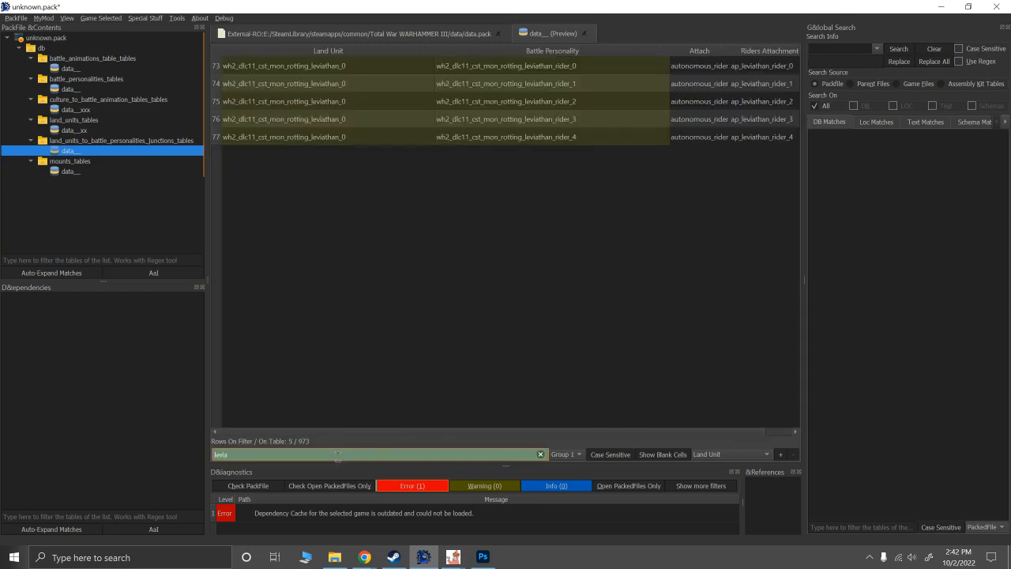
pyautogui.moveTo(378, 434); pyautogui.dragTo(420, 435)
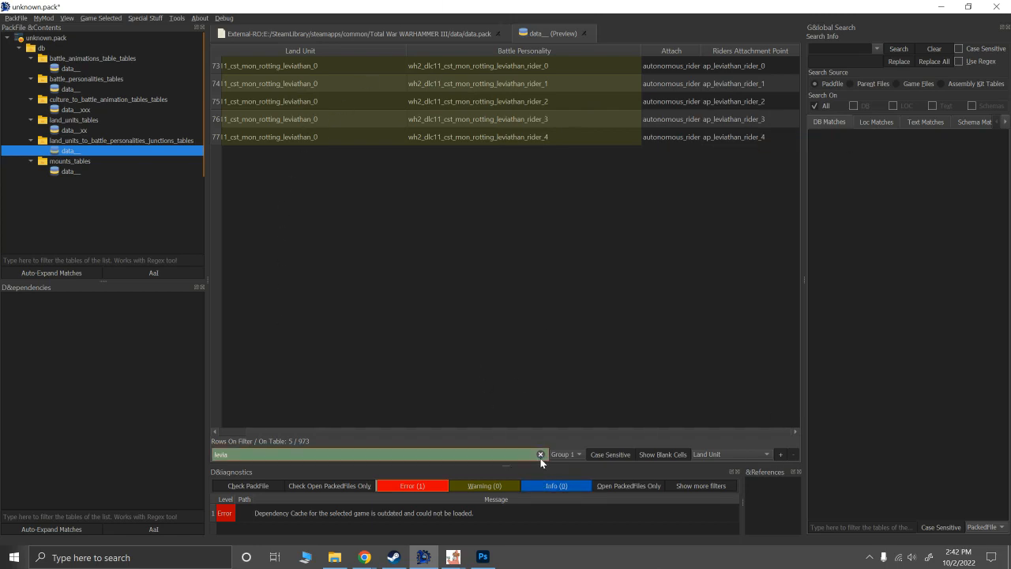
# Collapse all the table folders under db in the unknown.pack file tree.
pyautogui.click(32, 141)
pyautogui.click(31, 150)
pyautogui.click(31, 120)
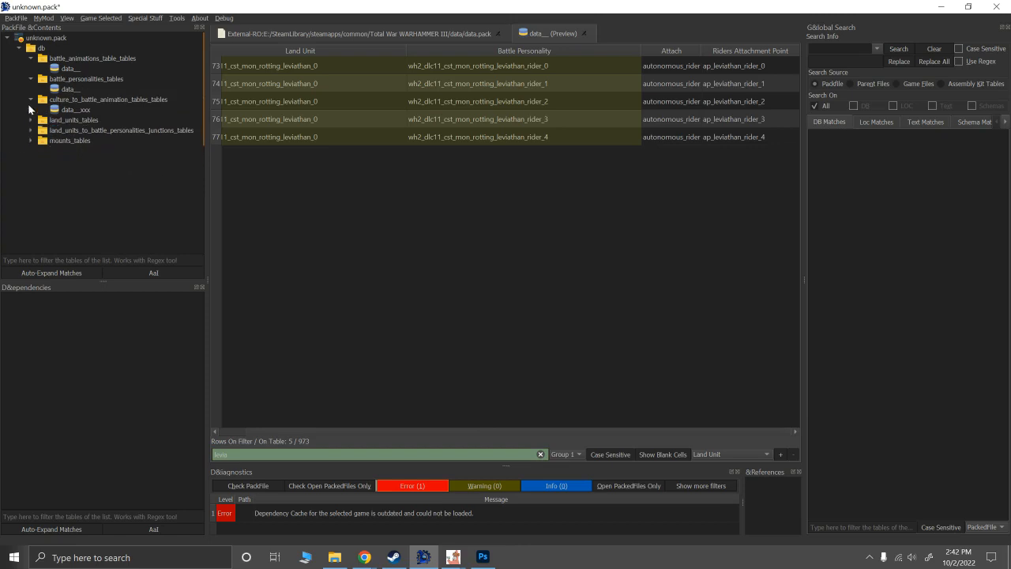
pyautogui.click(30, 100)
pyautogui.click(30, 79)
pyautogui.click(30, 59)
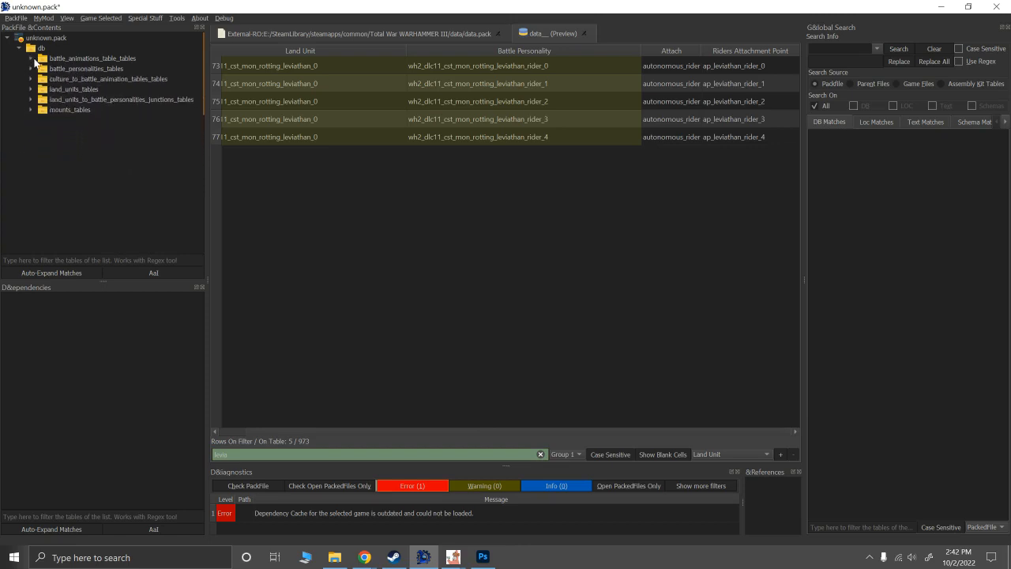
# Filter data.pack by "mount_", import campaign_mount_animation_set_overrides_tables into the PackFile and open its data table.
pyautogui.click(457, 32)
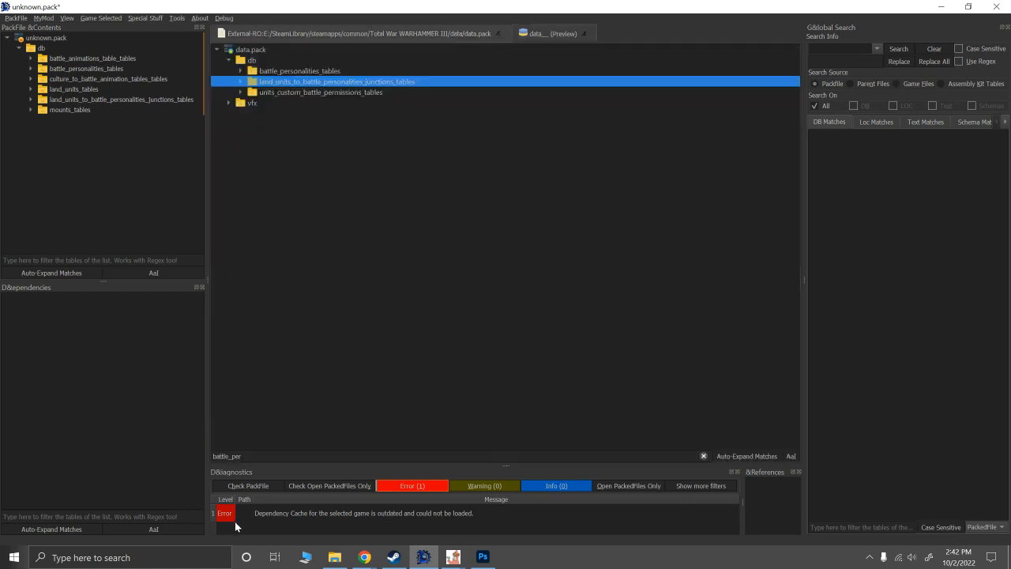
pyautogui.click(253, 457)
pyautogui.hotkey('ctrl', 'a')
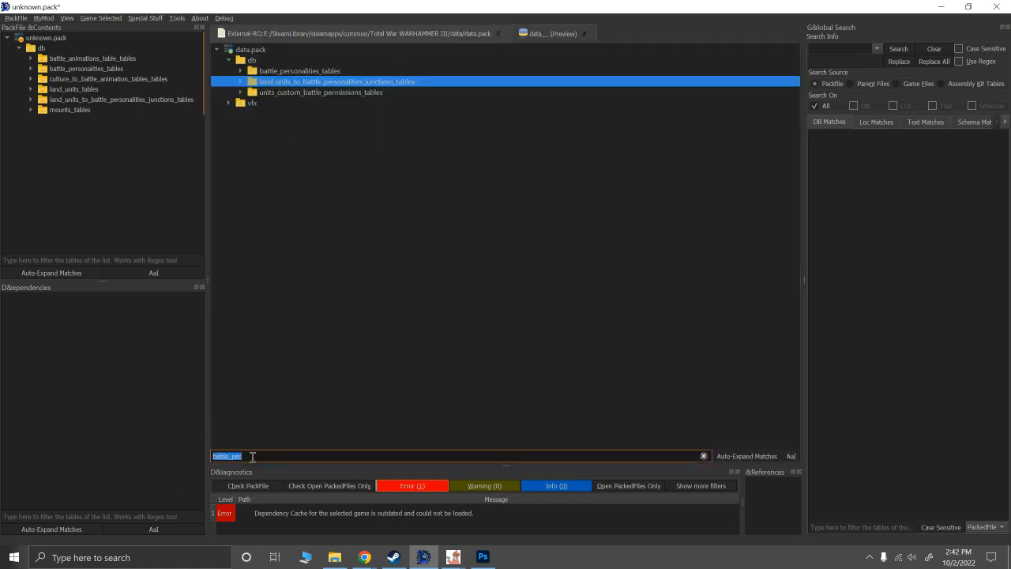
pyautogui.write('mount_')
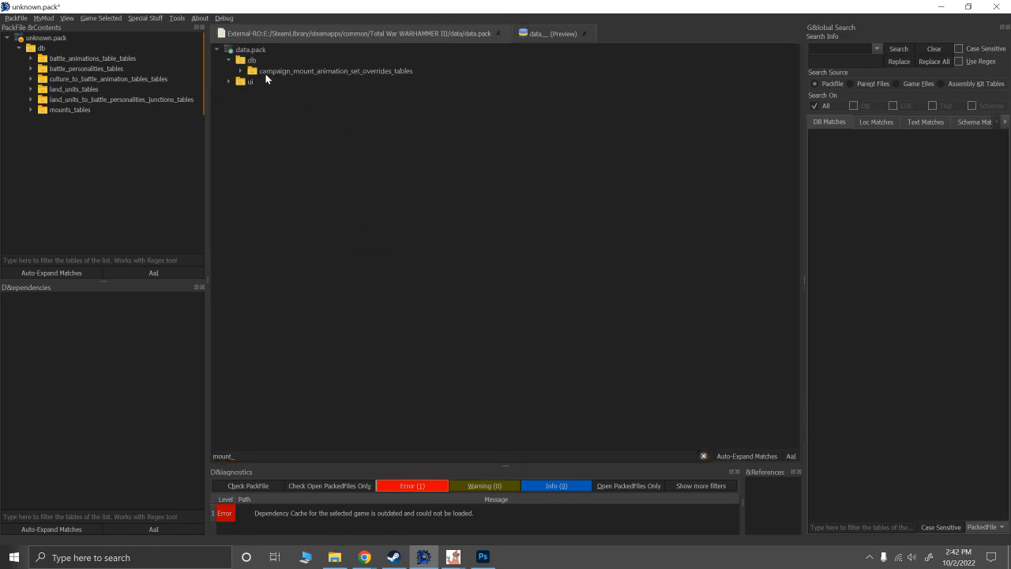
pyautogui.doubleClick(259, 70)
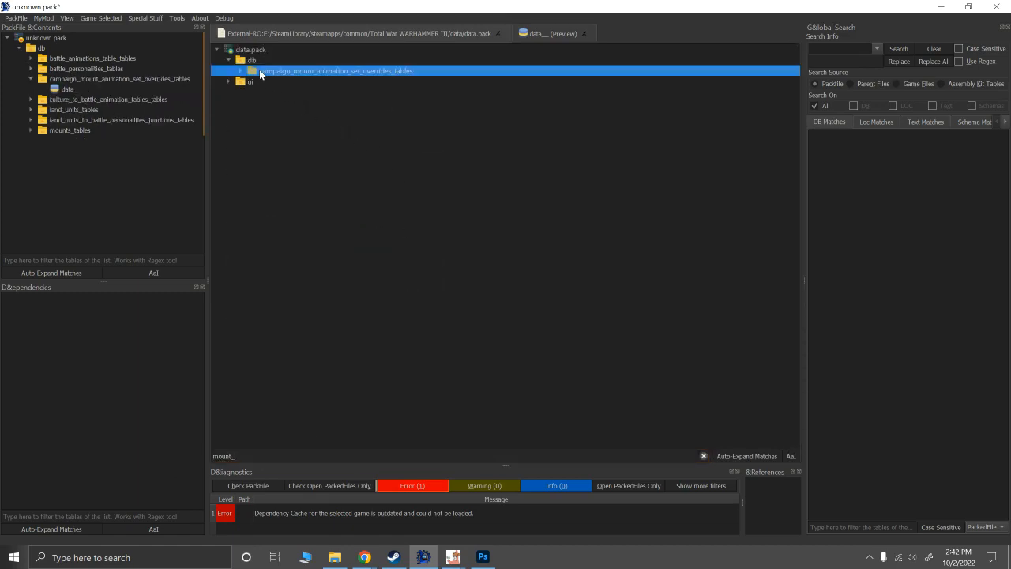
pyautogui.click(77, 87)
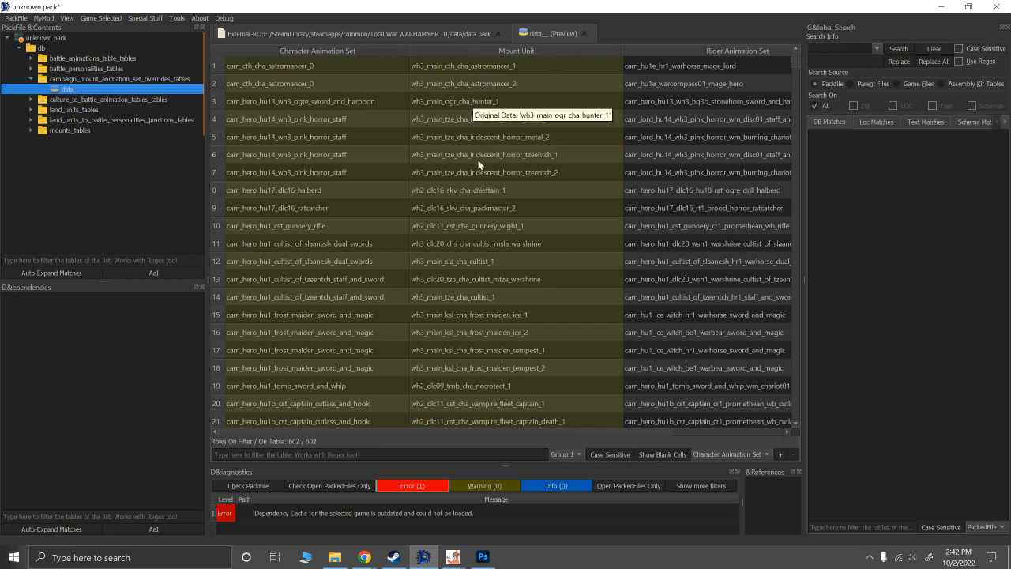
# Filter the campaign mount animation set overrides table for "wulfr" in the Mount Unit column.
pyautogui.click(321, 454)
pyautogui.write('wh')
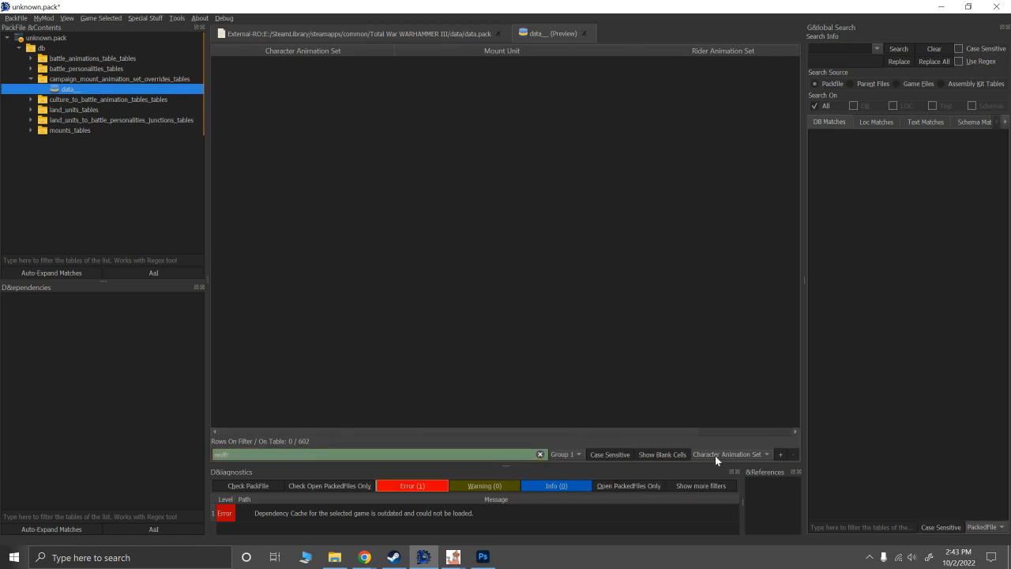
pyautogui.click(715, 455)
pyautogui.click(713, 466)
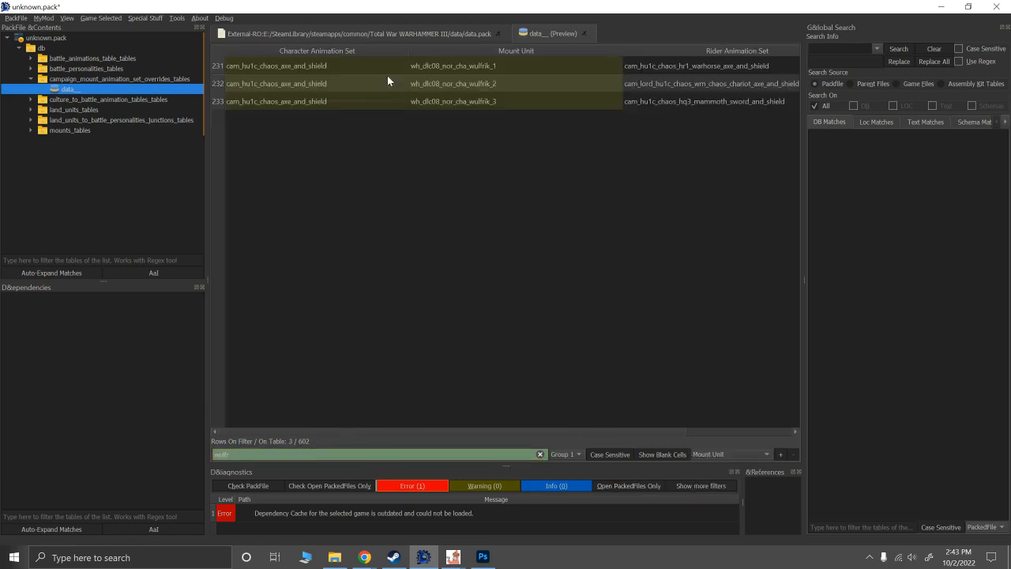
# Examine the Character Animation Set and Mount Unit values in Wulfrik's three mount rows.
pyautogui.click(442, 66)
pyautogui.click(339, 67)
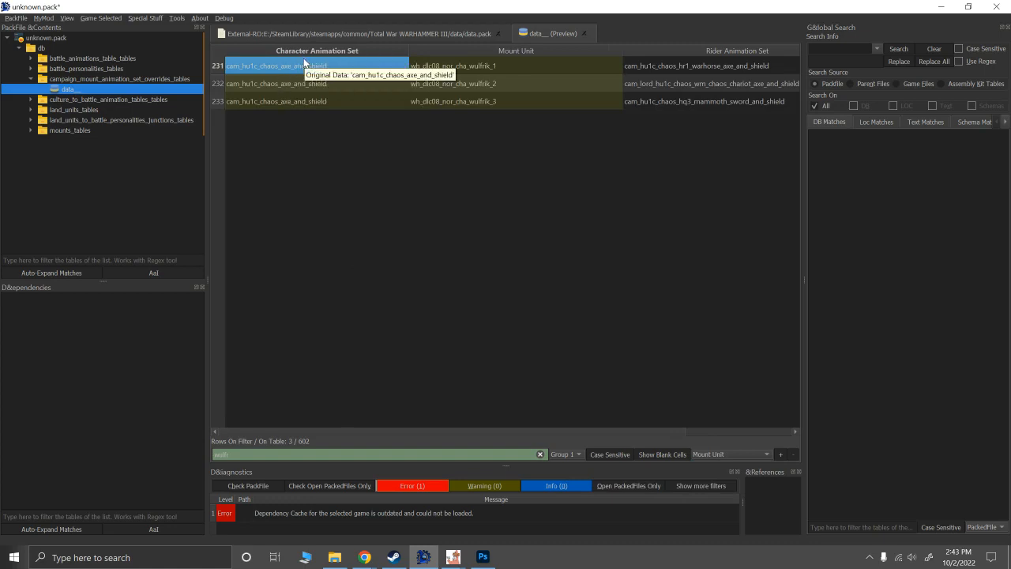
pyautogui.click(290, 105)
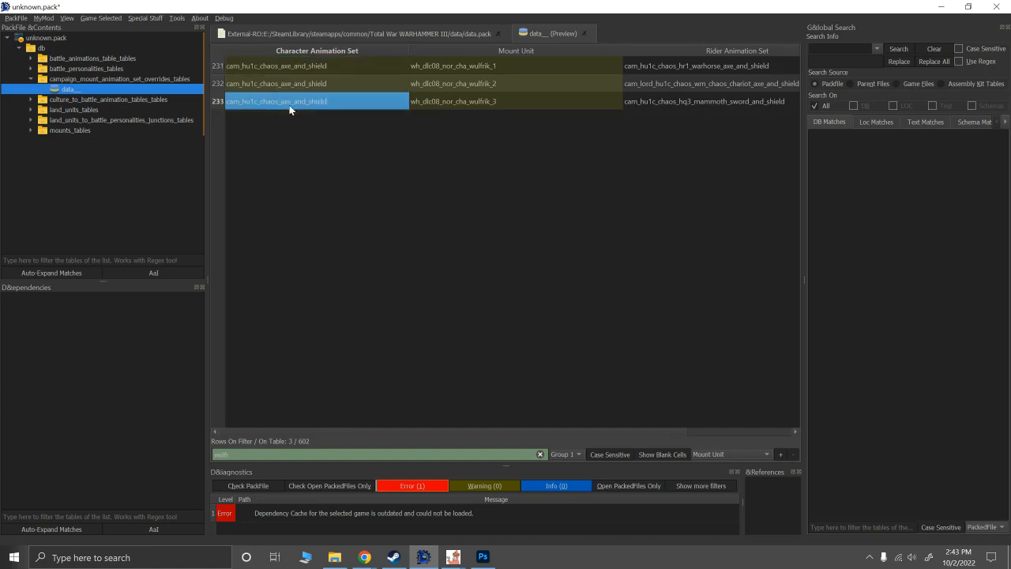
pyautogui.click(284, 83)
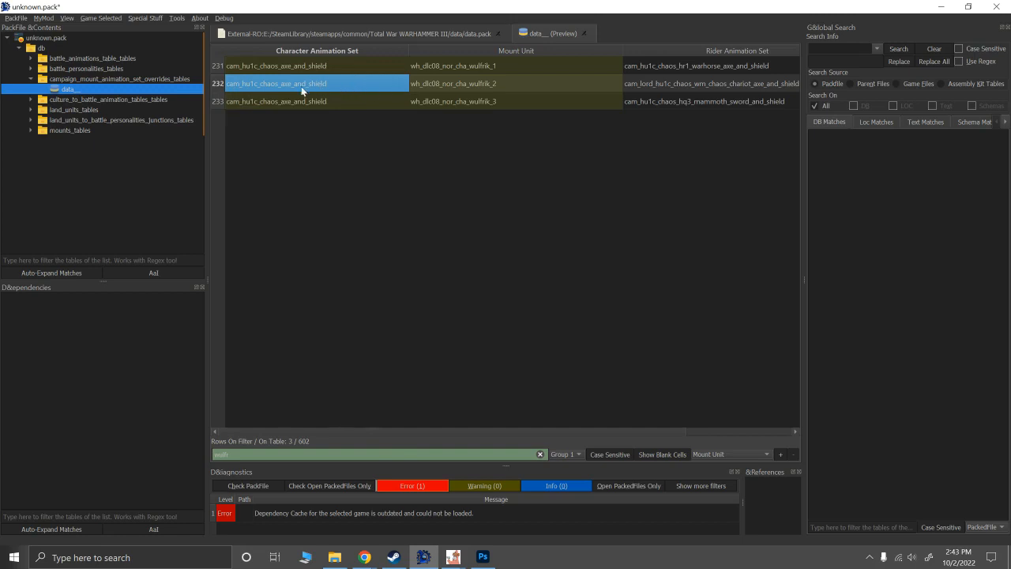
pyautogui.moveTo(293, 66); pyautogui.dragTo(295, 99)
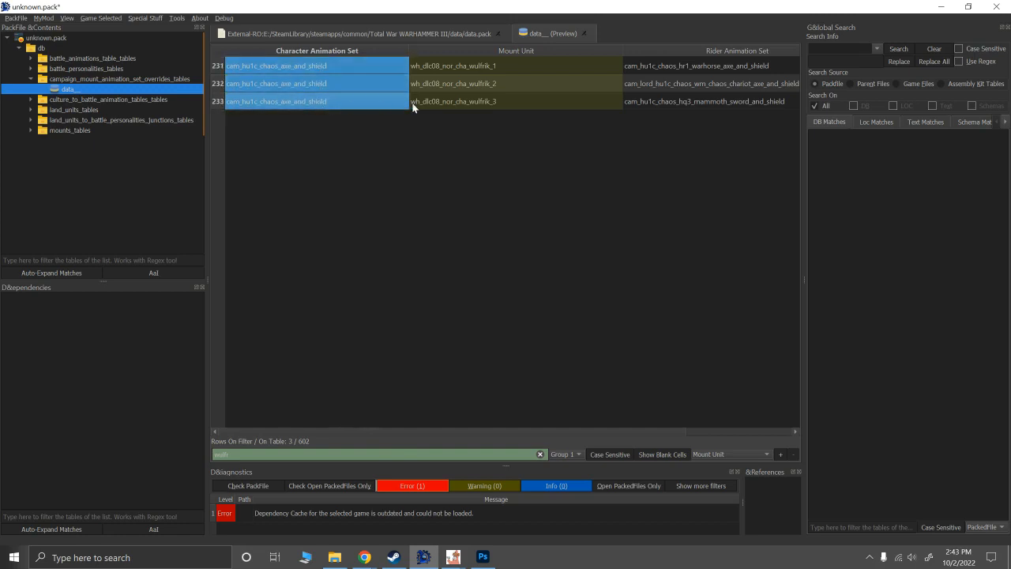
pyautogui.moveTo(463, 65); pyautogui.dragTo(461, 96)
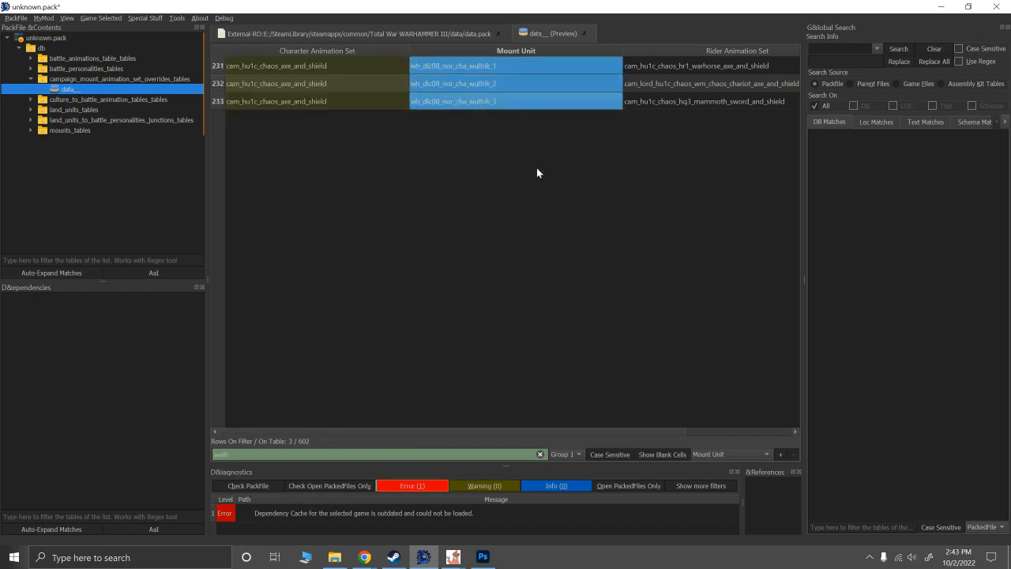
# Examine the Rider Animation Set of each Wulfrik mount row against its Character Animation Set.
pyautogui.moveTo(403, 433); pyautogui.dragTo(439, 429)
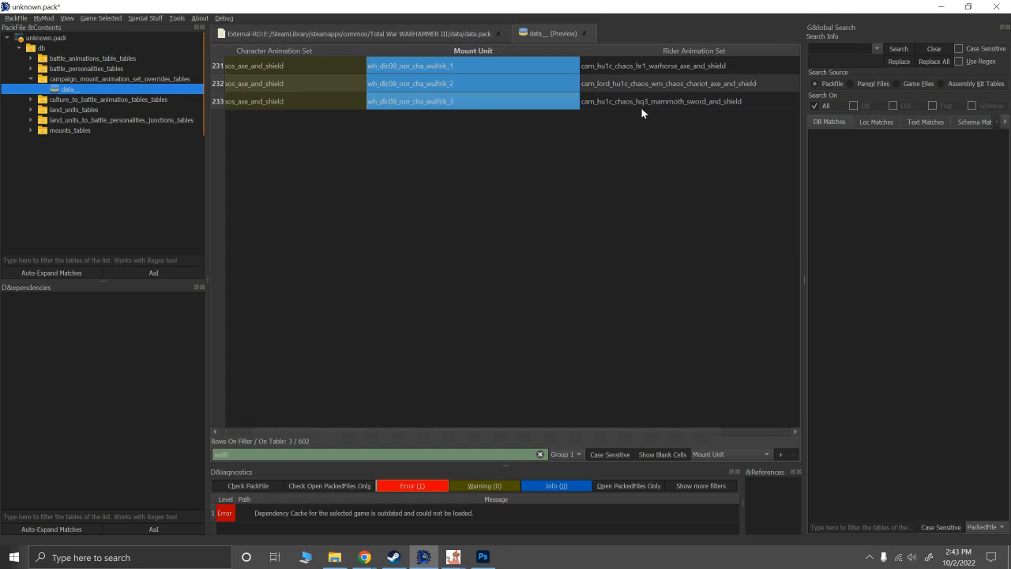
pyautogui.click(627, 69)
pyautogui.click(629, 82)
pyautogui.click(626, 100)
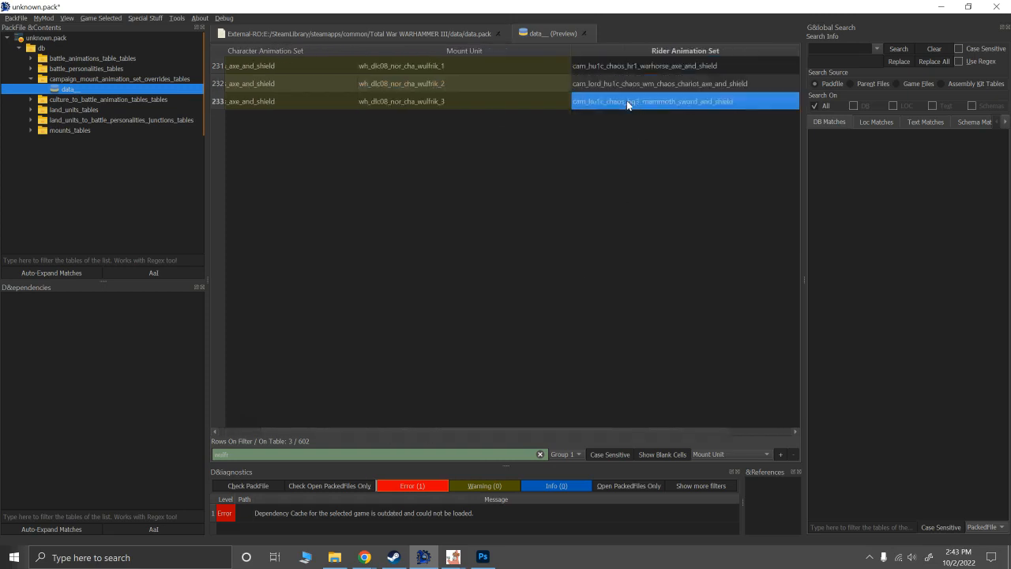
pyautogui.click(267, 105)
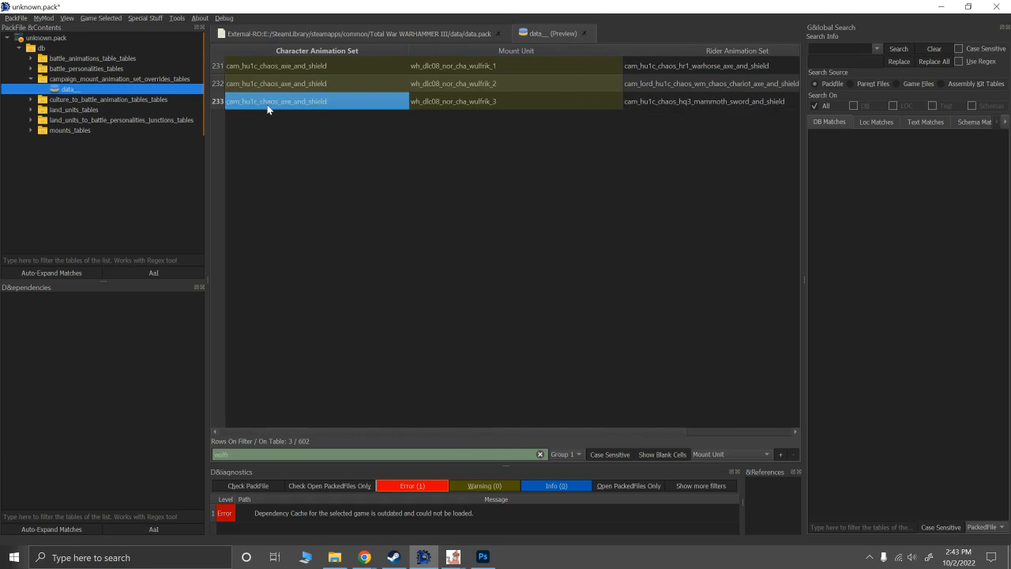
pyautogui.click(719, 104)
pyautogui.click(713, 87)
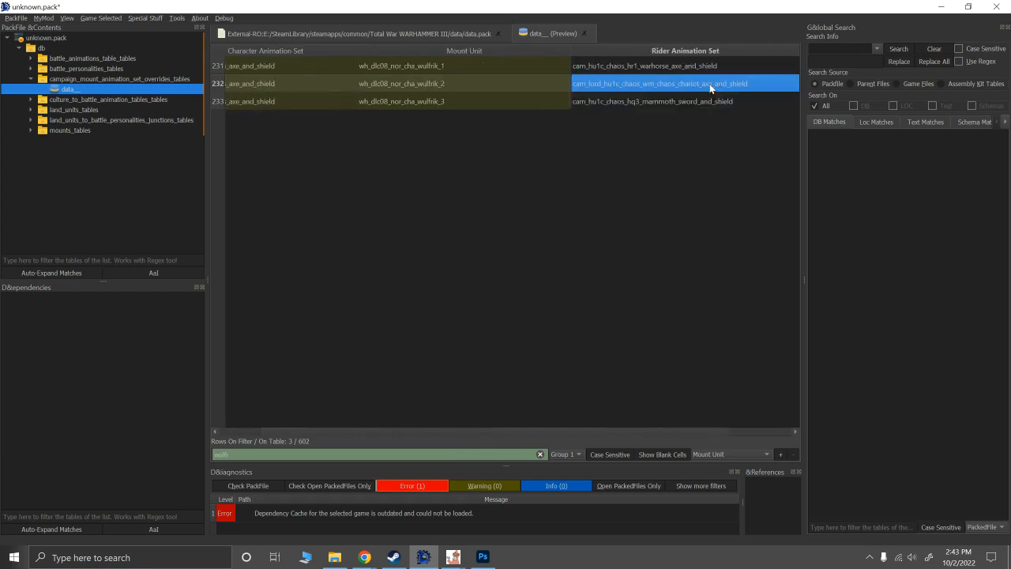
pyautogui.click(688, 71)
pyautogui.click(666, 101)
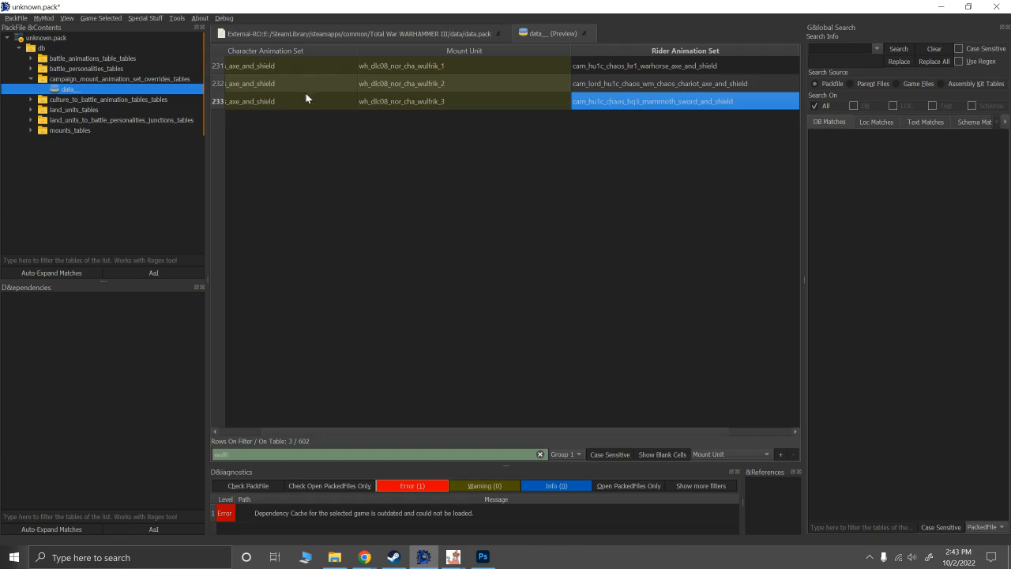
# Review how each Wulfrik row links its character animation set and mount unit to a rider animation set.
pyautogui.moveTo(305, 63); pyautogui.dragTo(290, 102)
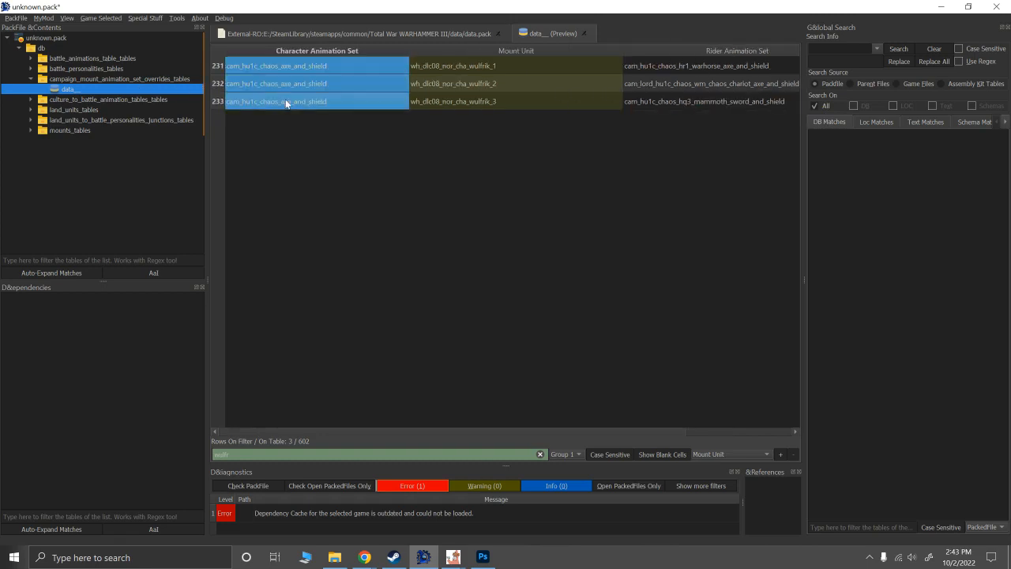
pyautogui.click(492, 69)
pyautogui.click(491, 86)
pyautogui.click(493, 106)
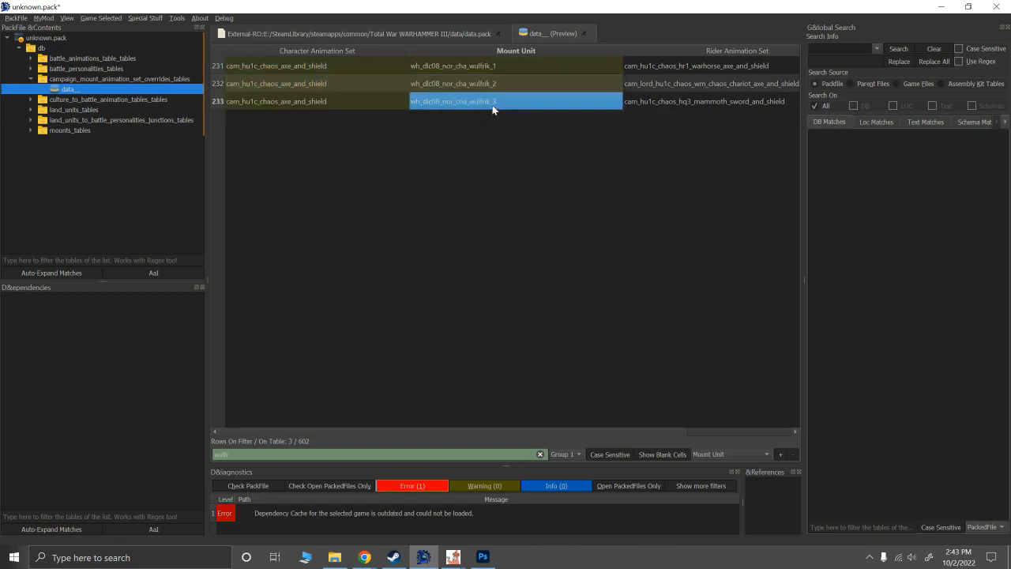
pyautogui.click(715, 65)
pyautogui.click(713, 103)
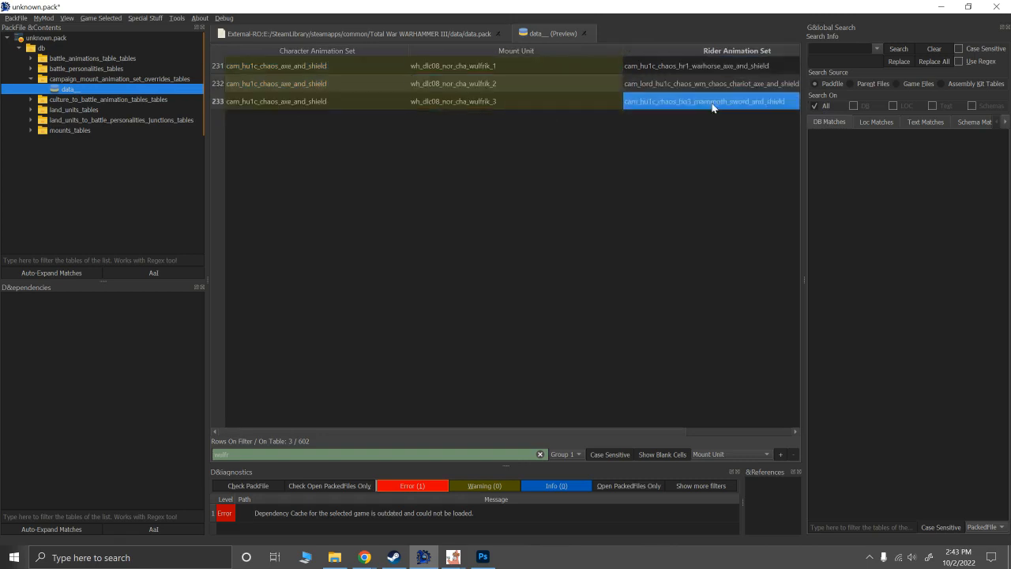
pyautogui.click(702, 77)
pyautogui.click(699, 67)
pyautogui.click(694, 97)
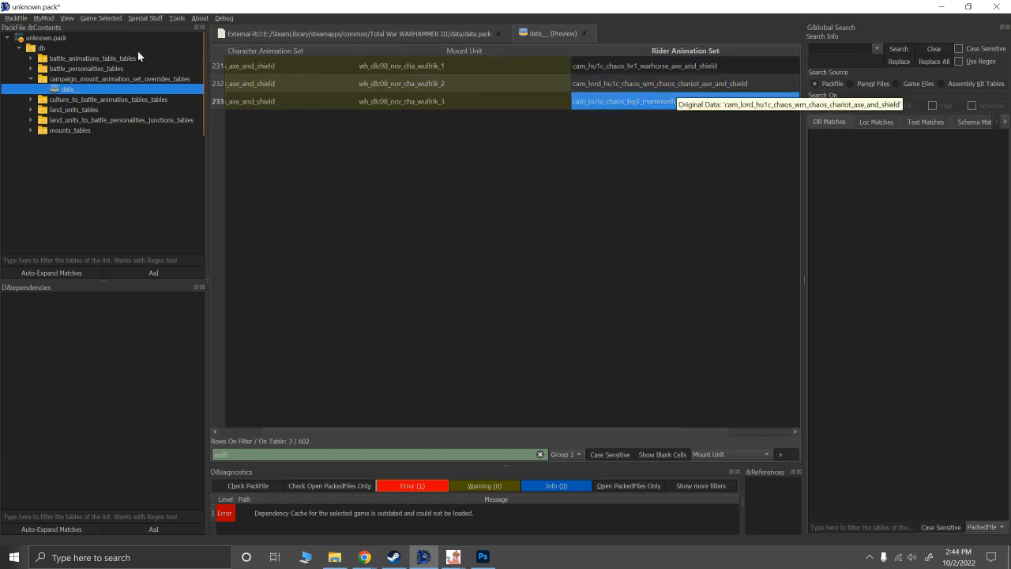
# Return to the external data.pack and filter its contents for "campaign_char".
pyautogui.click(370, 33)
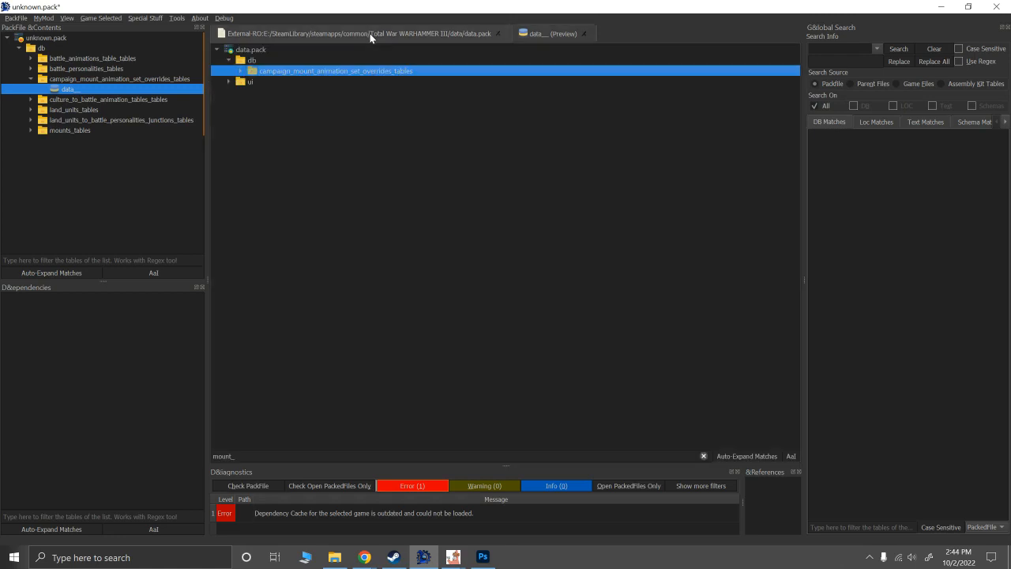
pyautogui.doubleClick(254, 458)
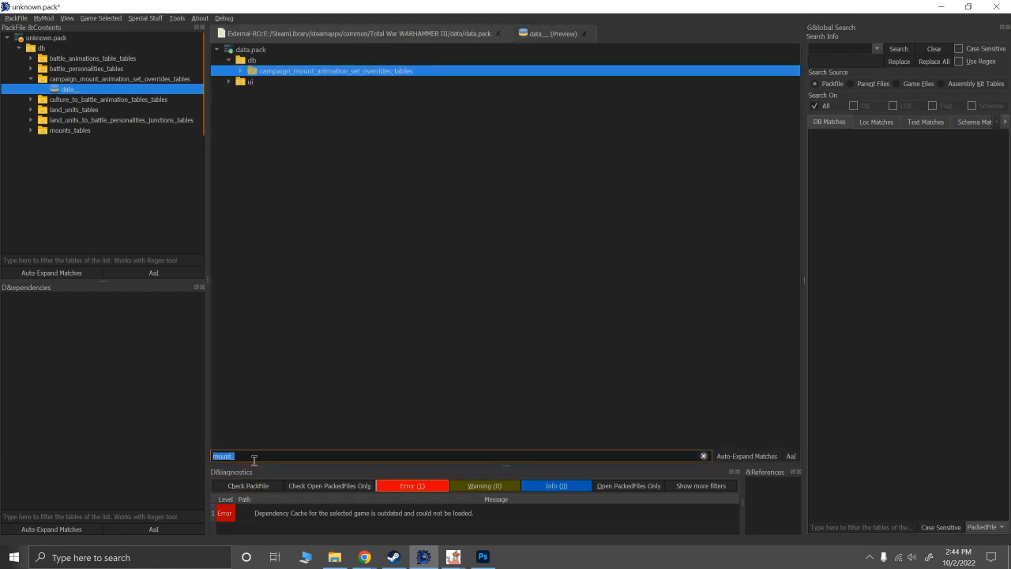
pyautogui.write('campl')
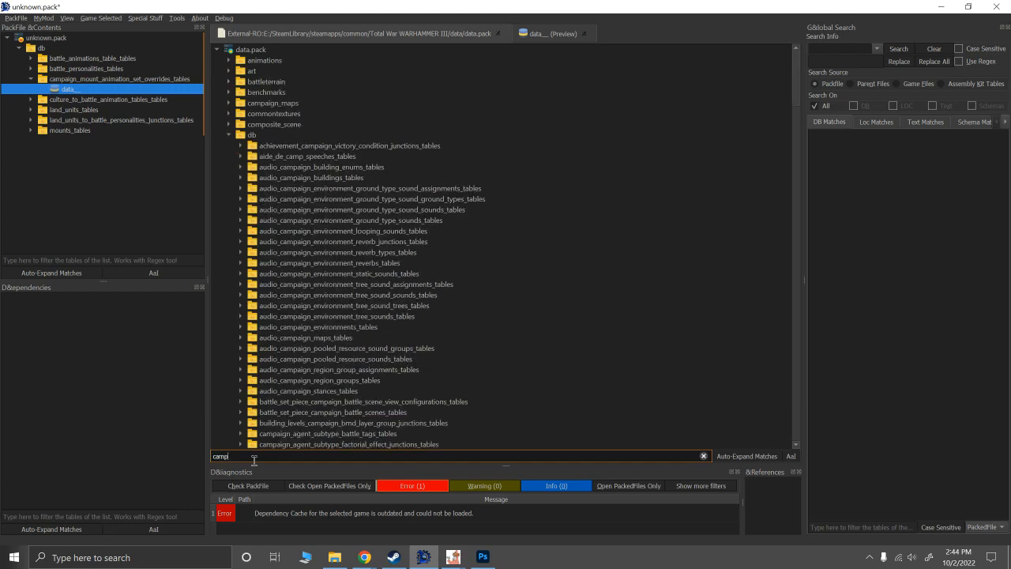
pyautogui.press('BackSpace')
pyautogui.write('aign_')
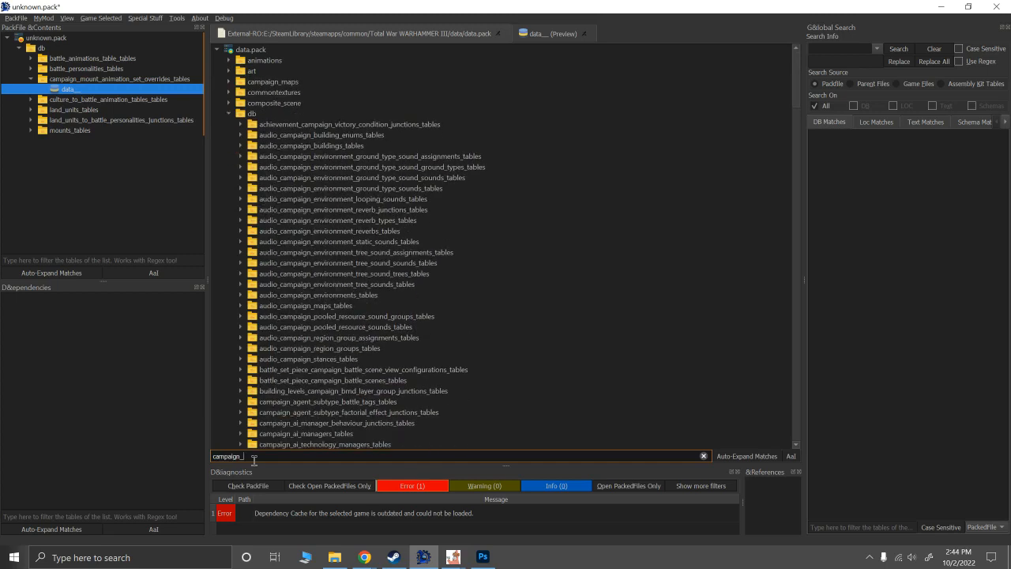
pyautogui.write('char')
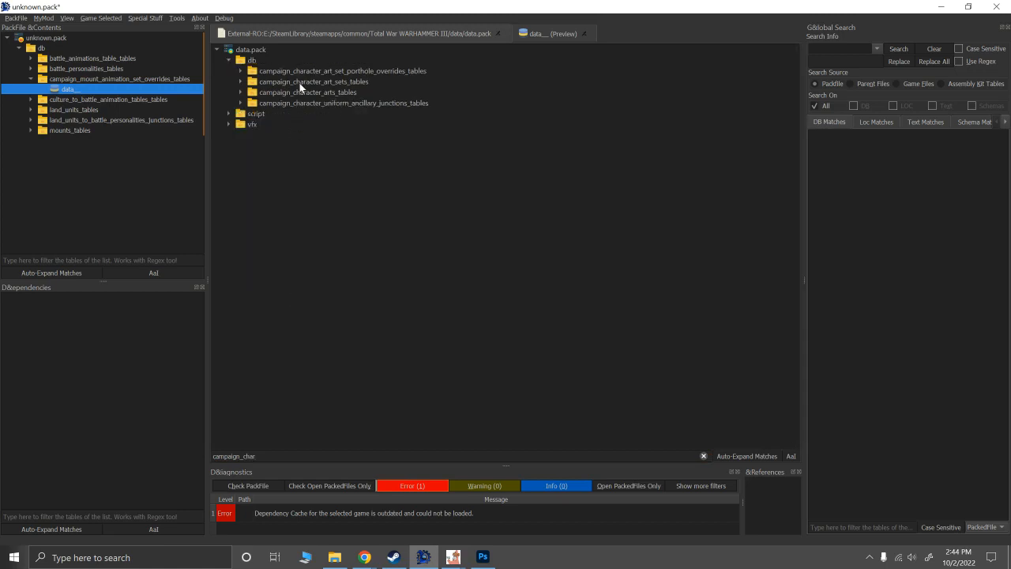
pyautogui.moveTo(292, 87); pyautogui.dragTo(69, 92)
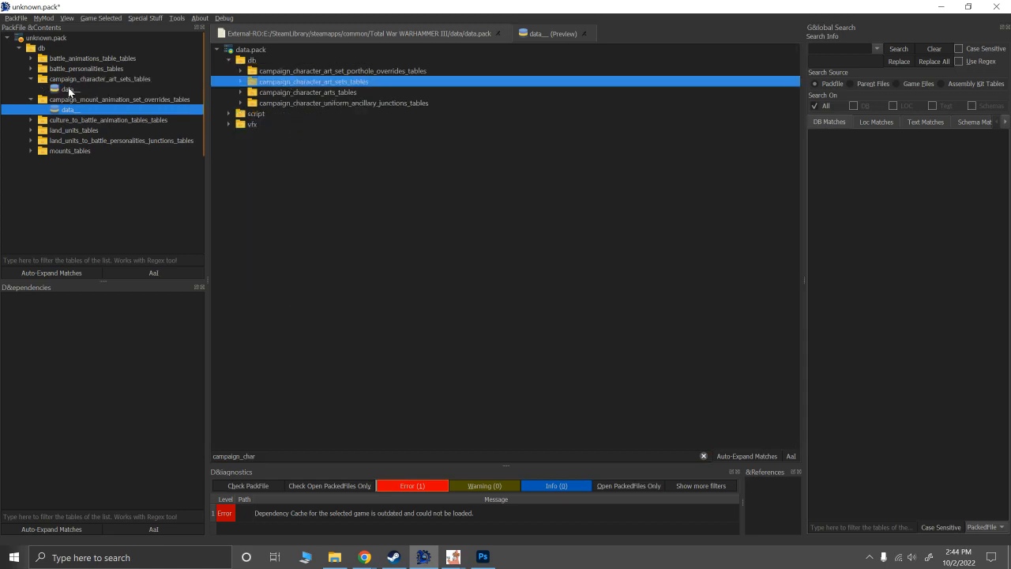
pyautogui.click(81, 87)
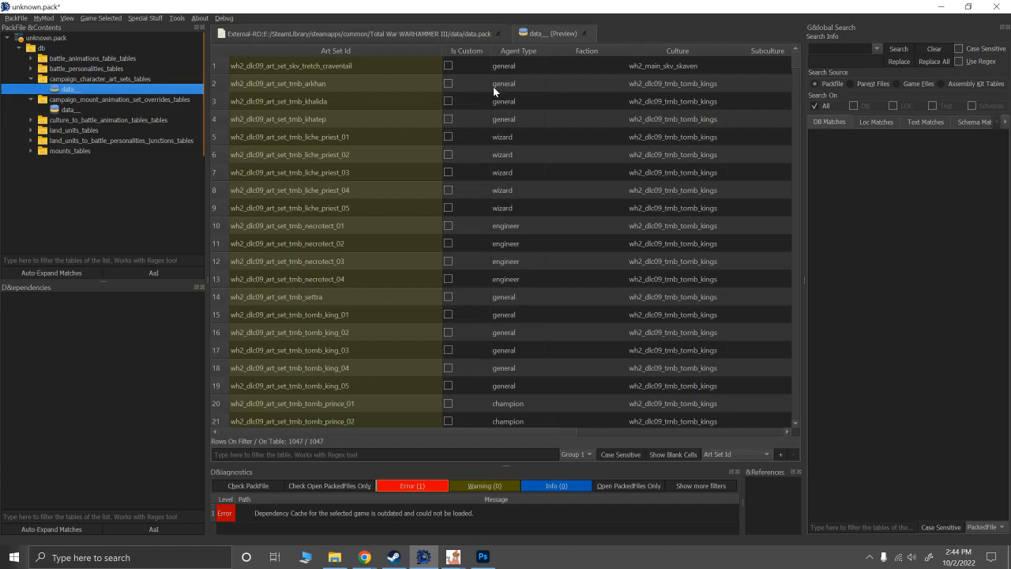
pyautogui.moveTo(399, 434); pyautogui.dragTo(344, 442)
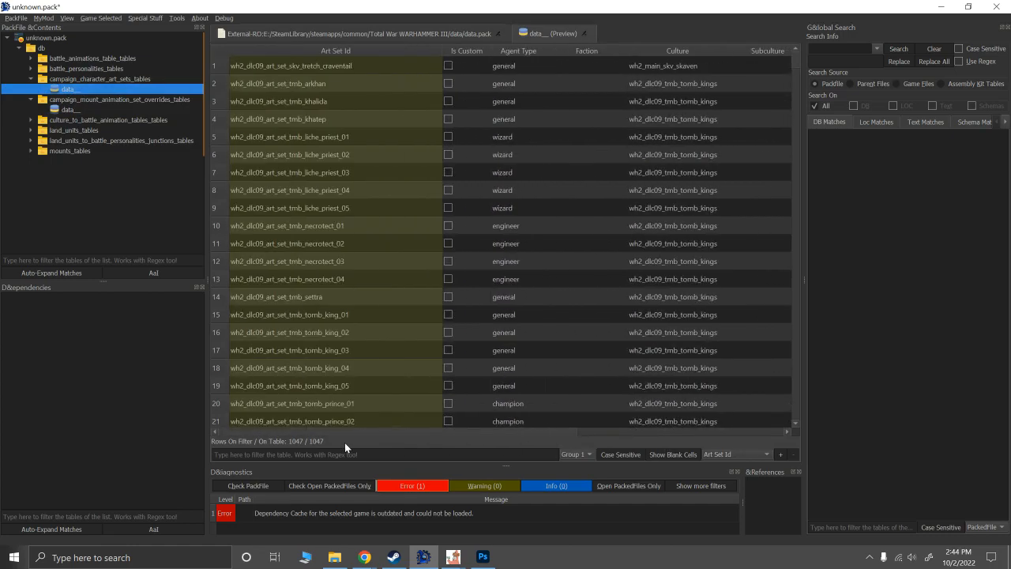
pyautogui.rightClick(105, 92)
pyautogui.click(102, 143)
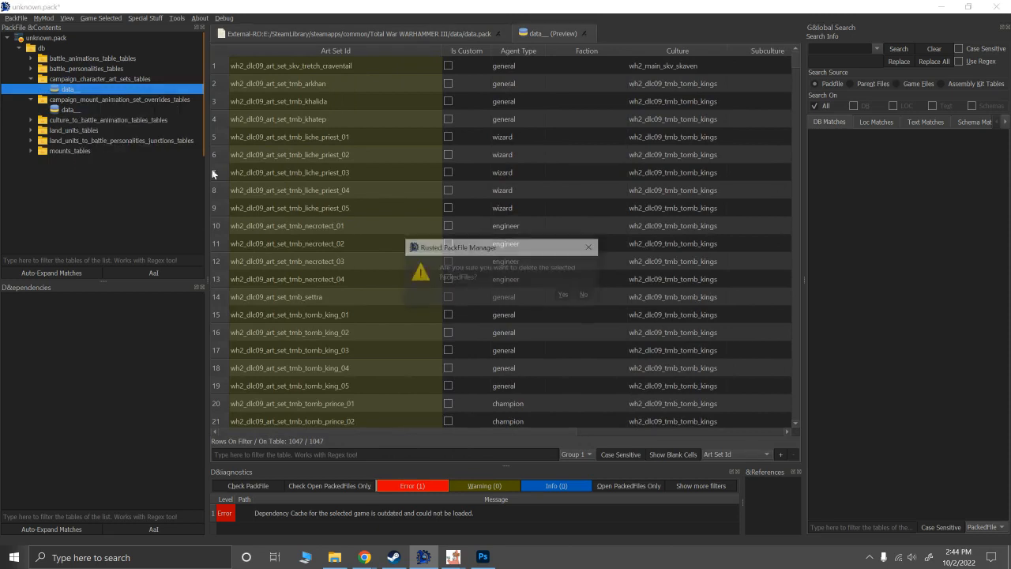
pyautogui.click(564, 294)
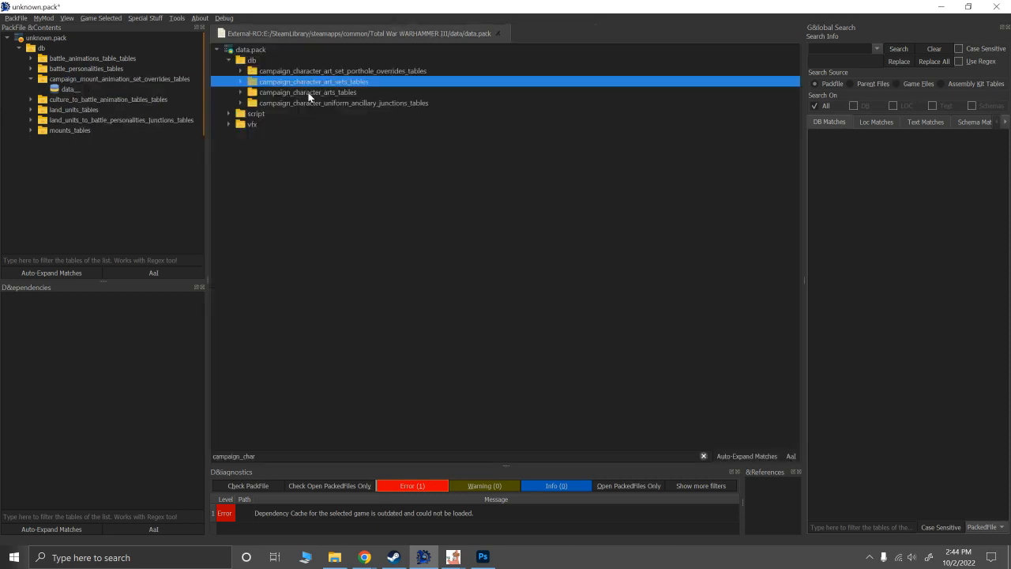
# Copy campaign_character_arts_tables from data.pack into the unsaved pack and filter its data table for "wulfrik".
pyautogui.moveTo(309, 94); pyautogui.dragTo(64, 98)
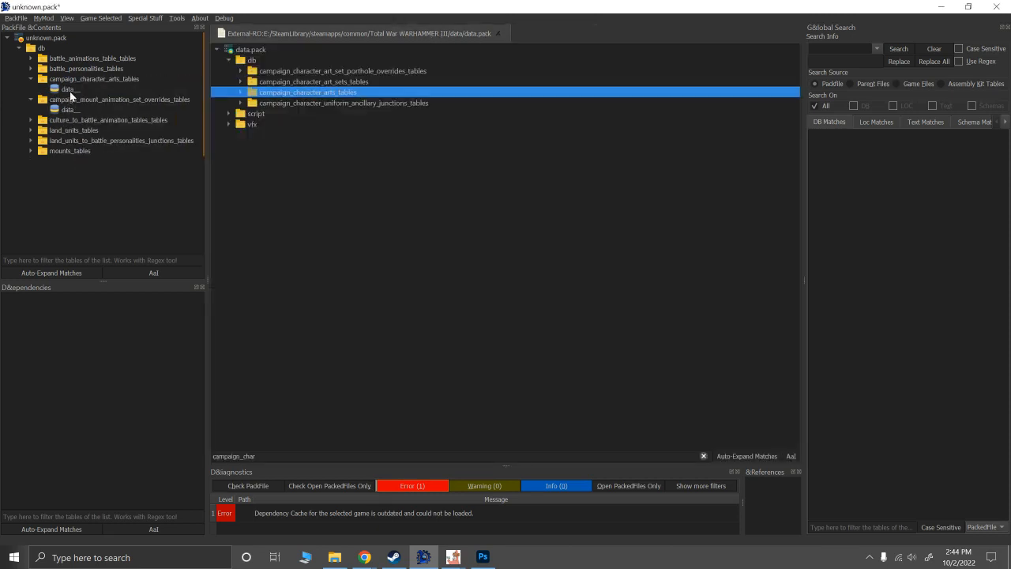
pyautogui.click(70, 91)
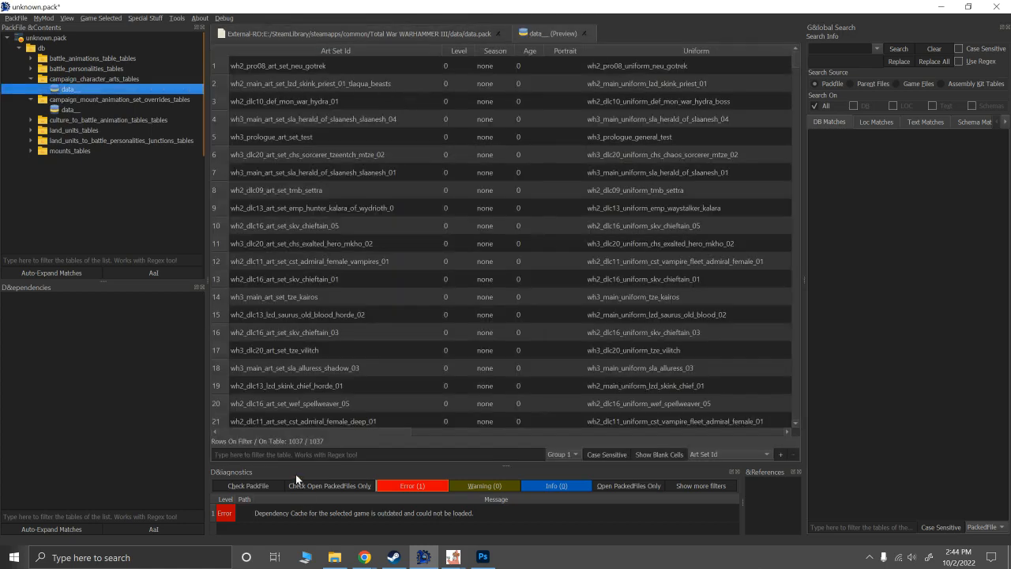
pyautogui.click(280, 454)
pyautogui.write('wulfrik')
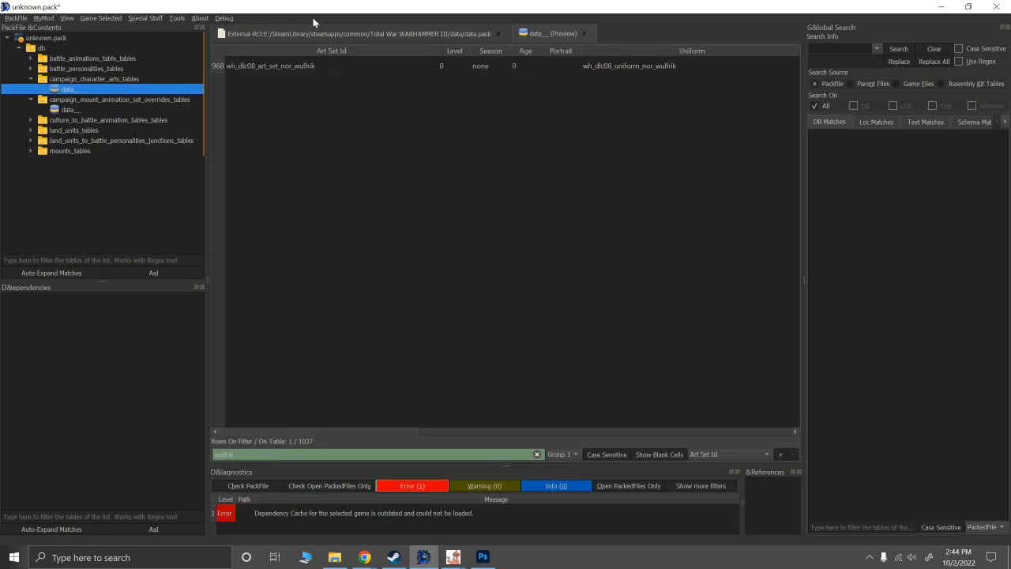
# Examine Wulfrik's character art row, from its Art Set Id and Uniform across to the Land Animation column.
pyautogui.click(282, 67)
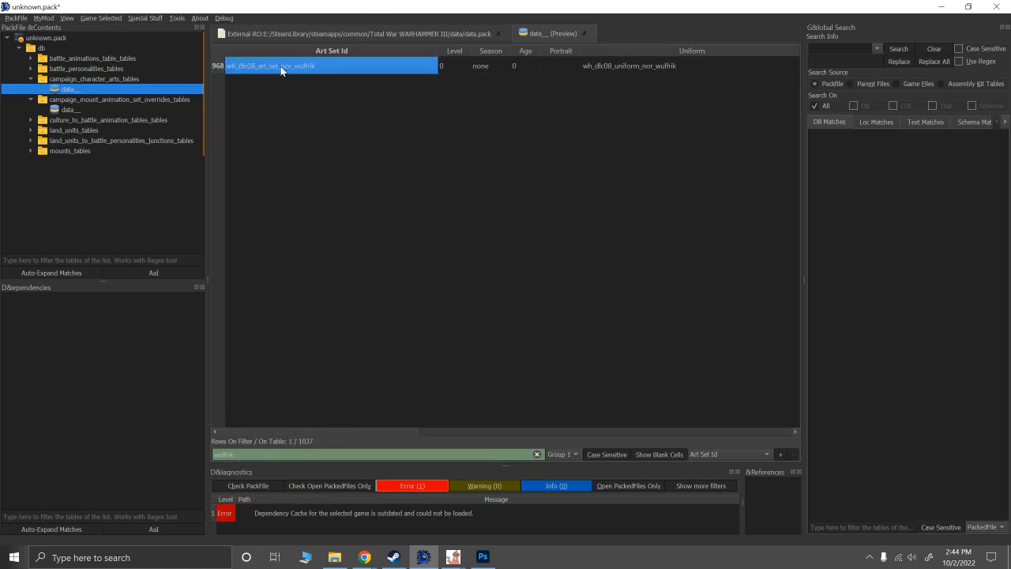
pyautogui.click(676, 64)
pyautogui.moveTo(369, 431); pyautogui.dragTo(571, 330)
pyautogui.click(535, 63)
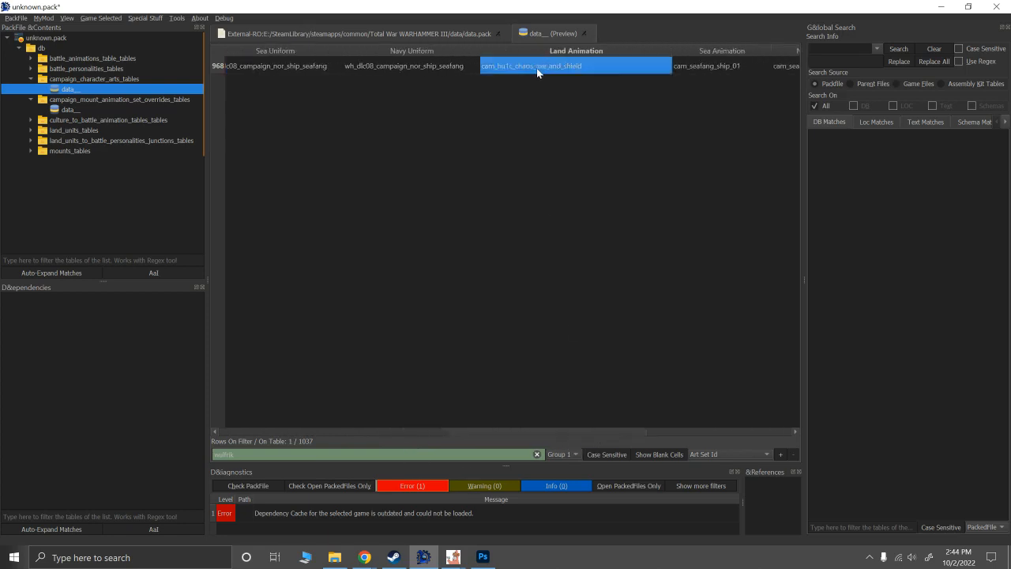
pyautogui.moveTo(532, 430); pyautogui.dragTo(583, 435)
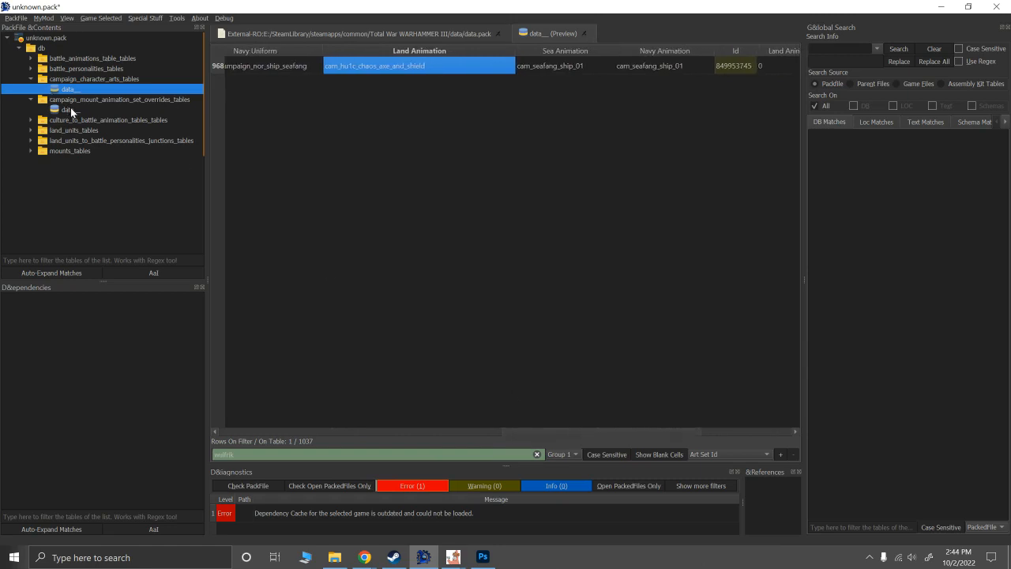
pyautogui.moveTo(68, 114)
pyautogui.moveTo(534, 436); pyautogui.dragTo(603, 431)
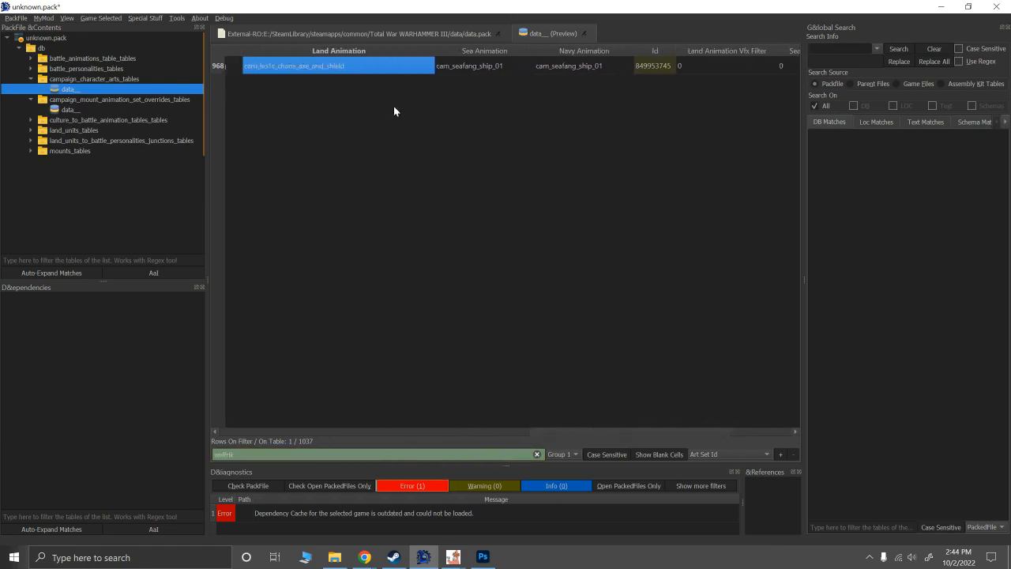
# Check the selectable values for Wulfrik's Land Animation, keeping cam_hu1c_chaos_axe_and_shield.
pyautogui.doubleClick(315, 68)
pyautogui.click(426, 64)
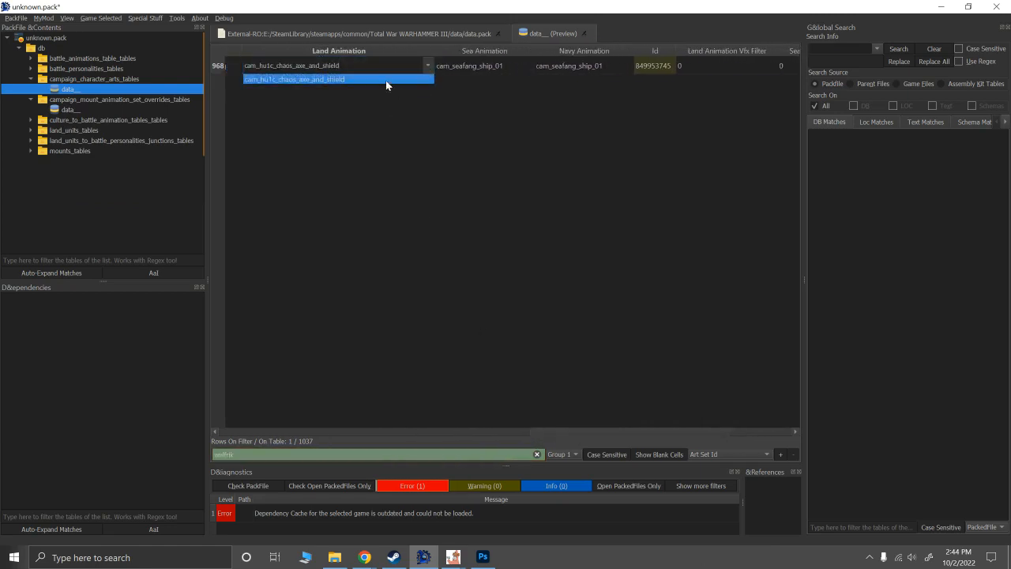
pyautogui.click(390, 66)
pyautogui.click(398, 88)
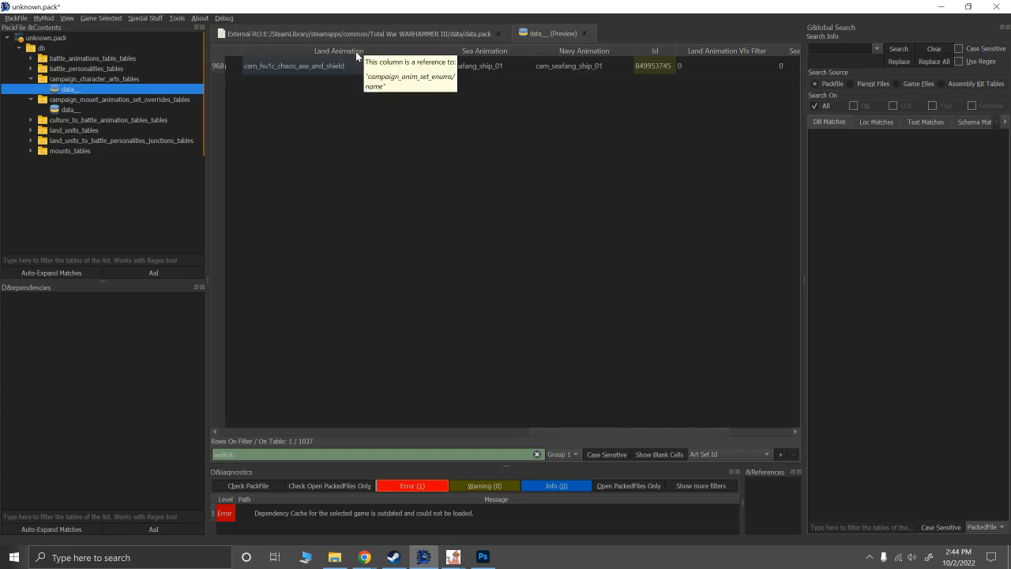
# Filter the character arts table's Land Animation column for "hu1c" and review the matching animation names.
pyautogui.click(536, 455)
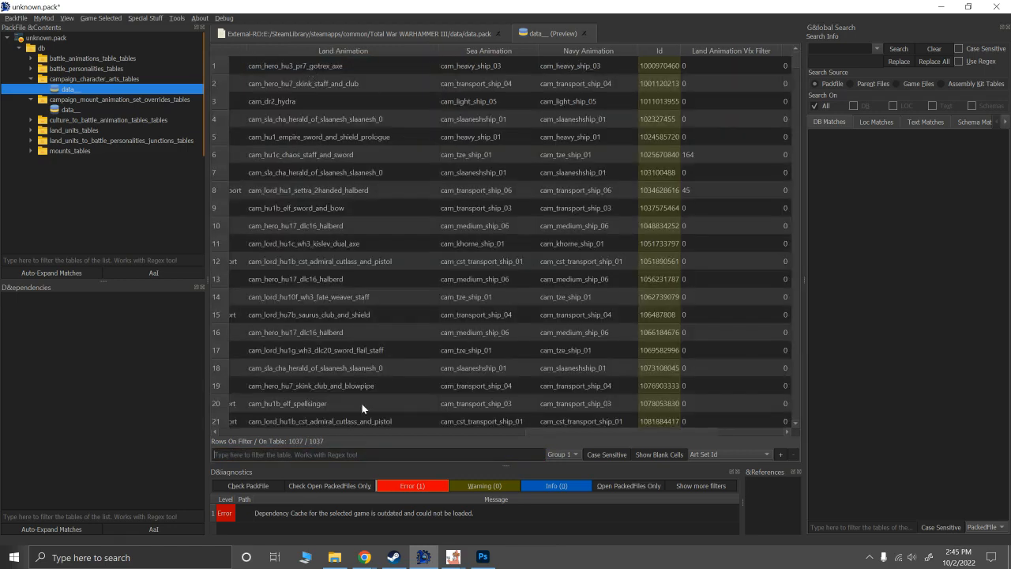
pyautogui.click(718, 455)
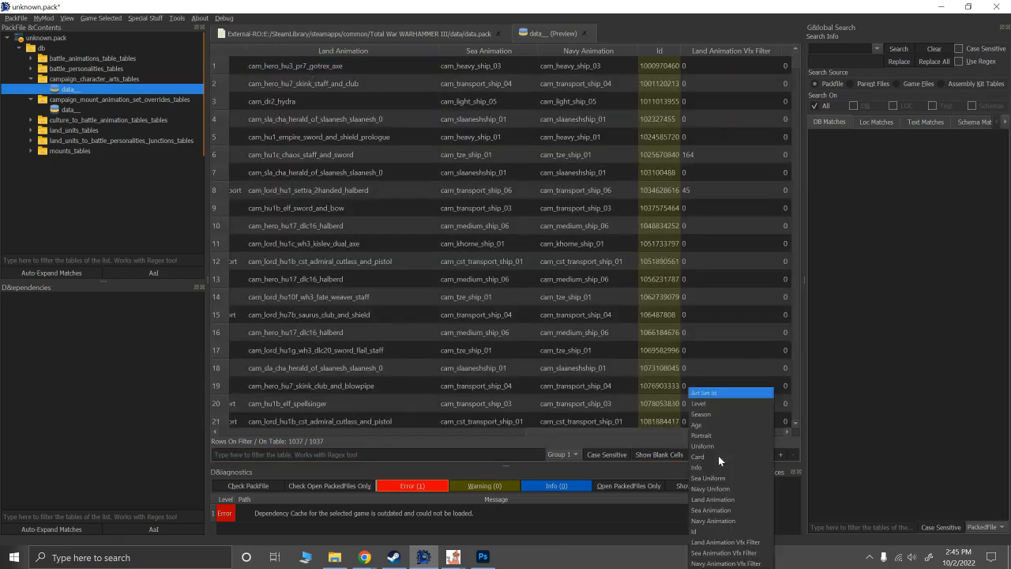
pyautogui.click(713, 500)
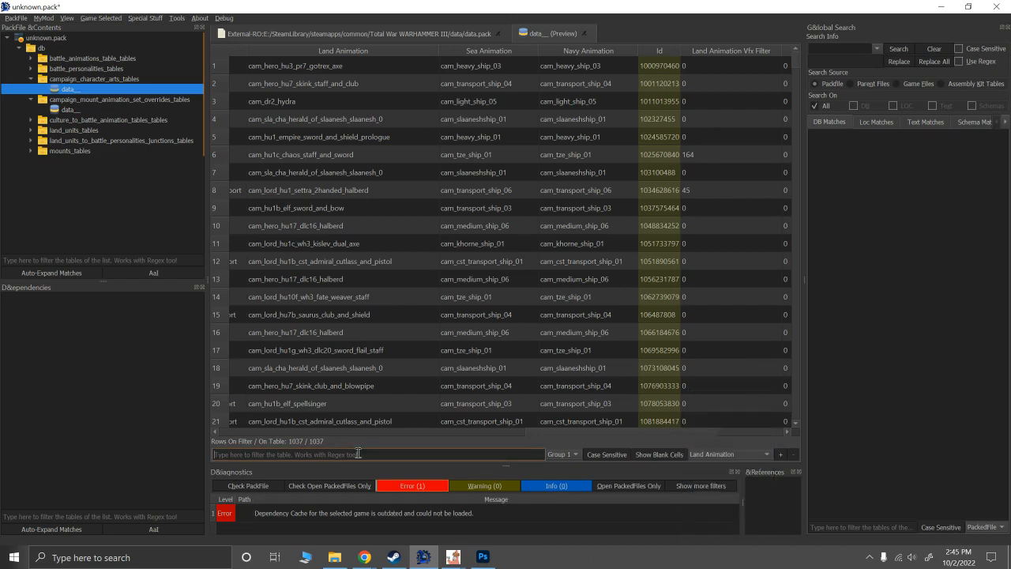
pyautogui.write('hu1')
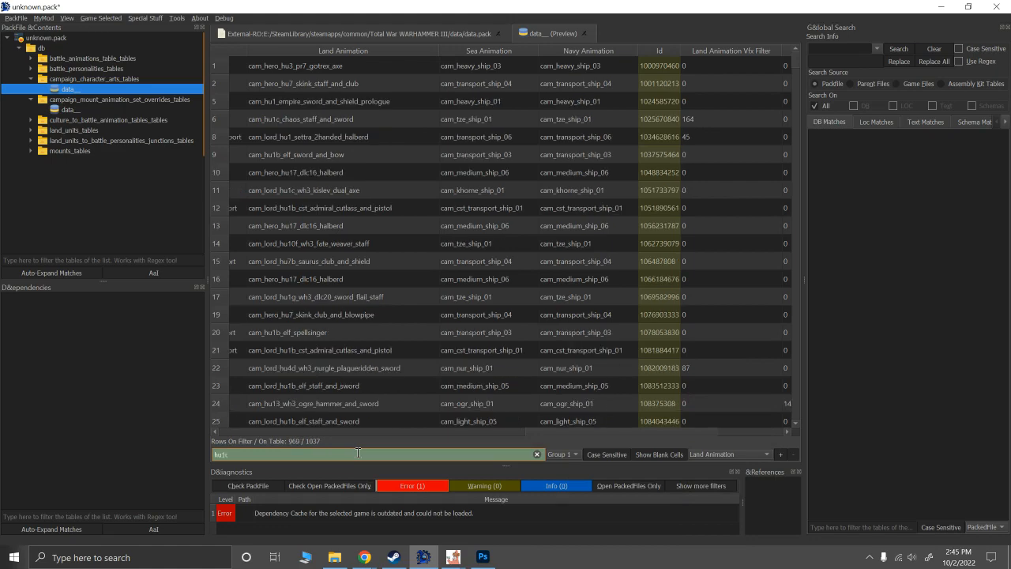
pyautogui.write('c')
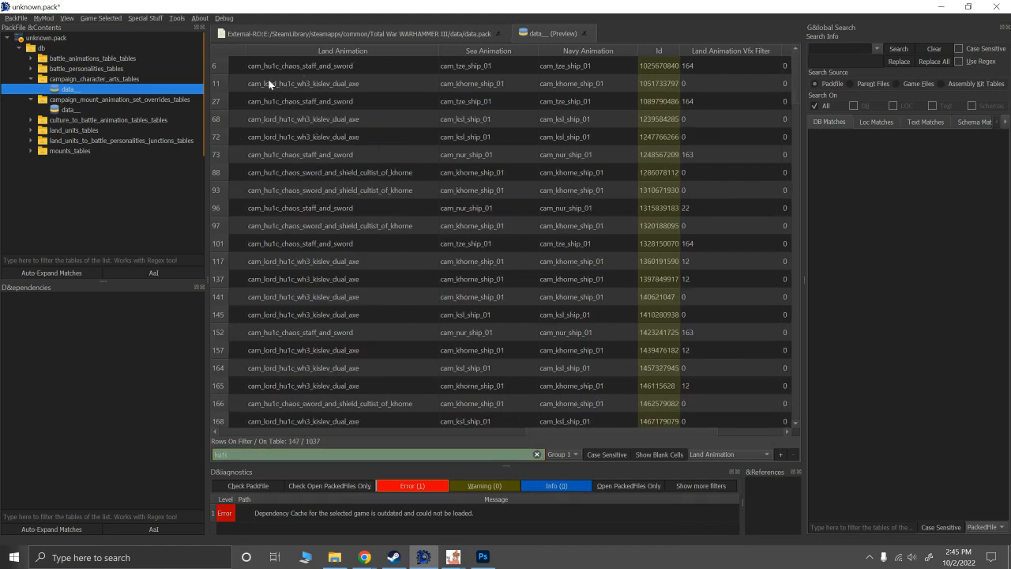
pyautogui.scroll(-4, 294, 254)
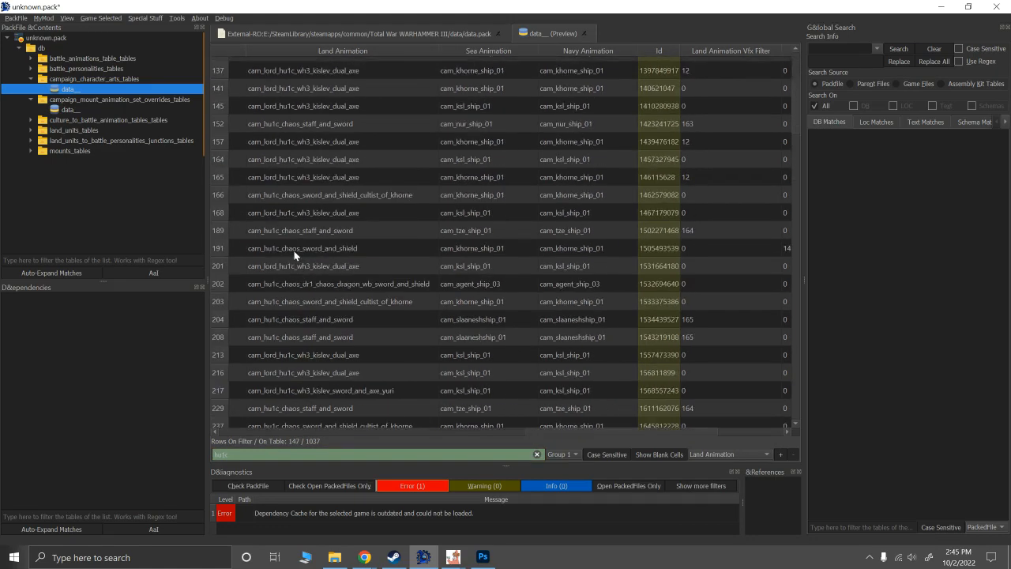
pyautogui.scroll(4, 294, 254)
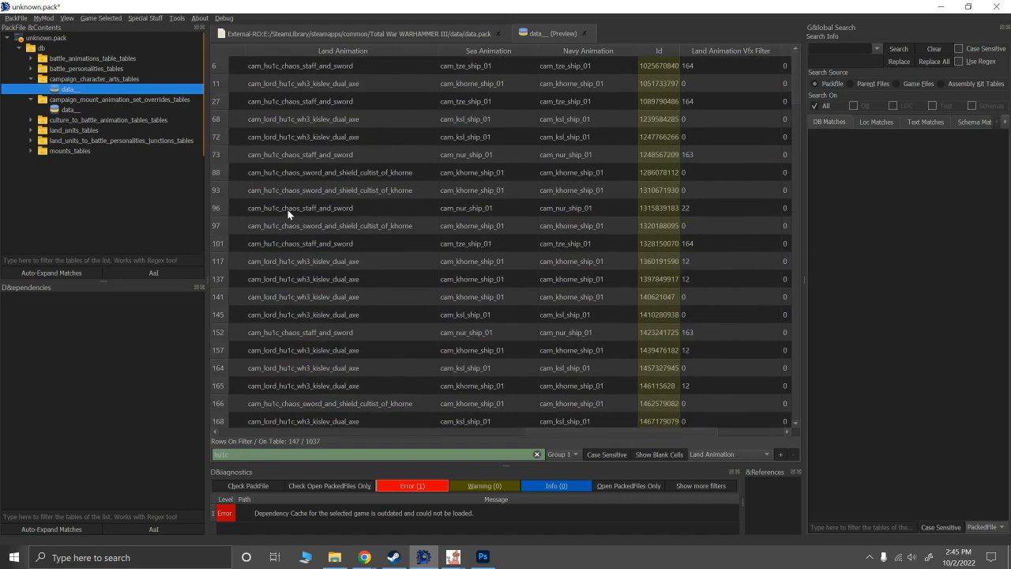
pyautogui.scroll(-10, 287, 208)
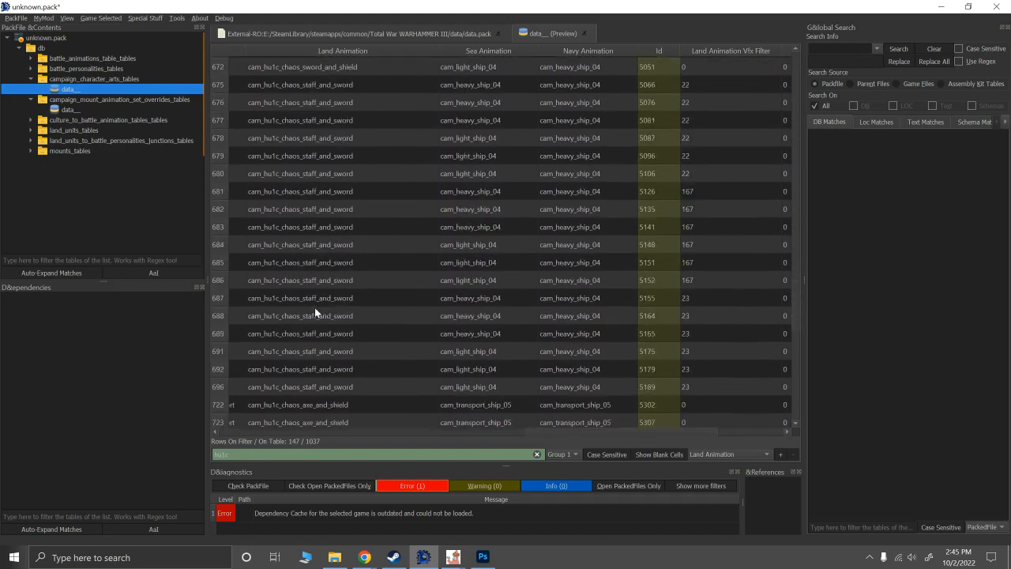
pyautogui.scroll(-3, 315, 308)
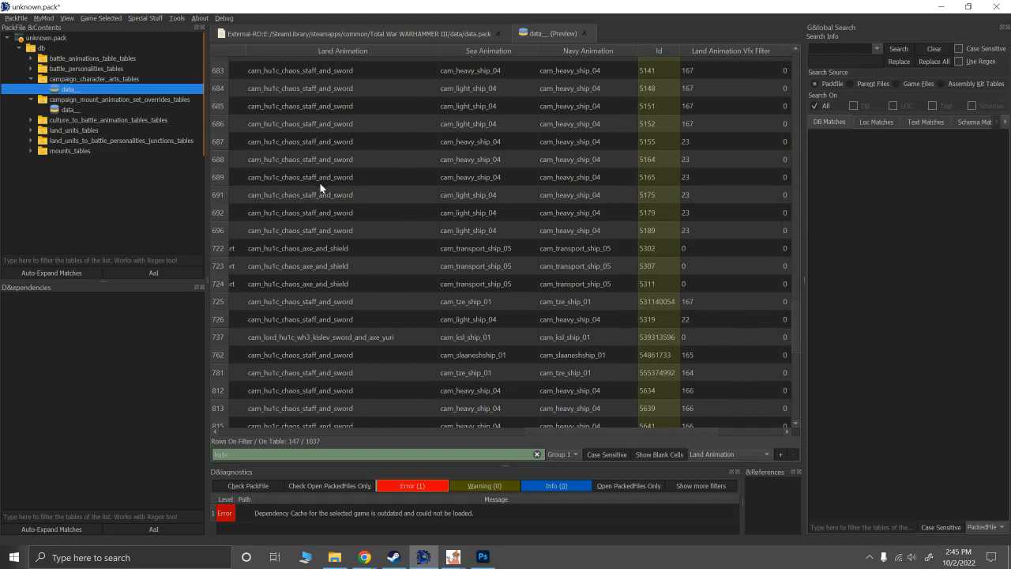
pyautogui.scroll(8, 317, 182)
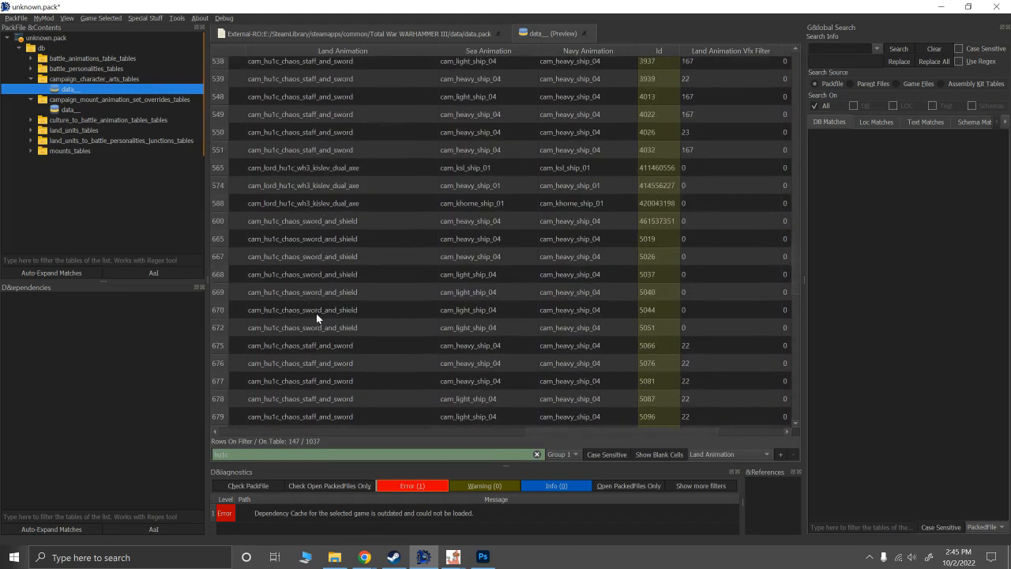
pyautogui.click(301, 316)
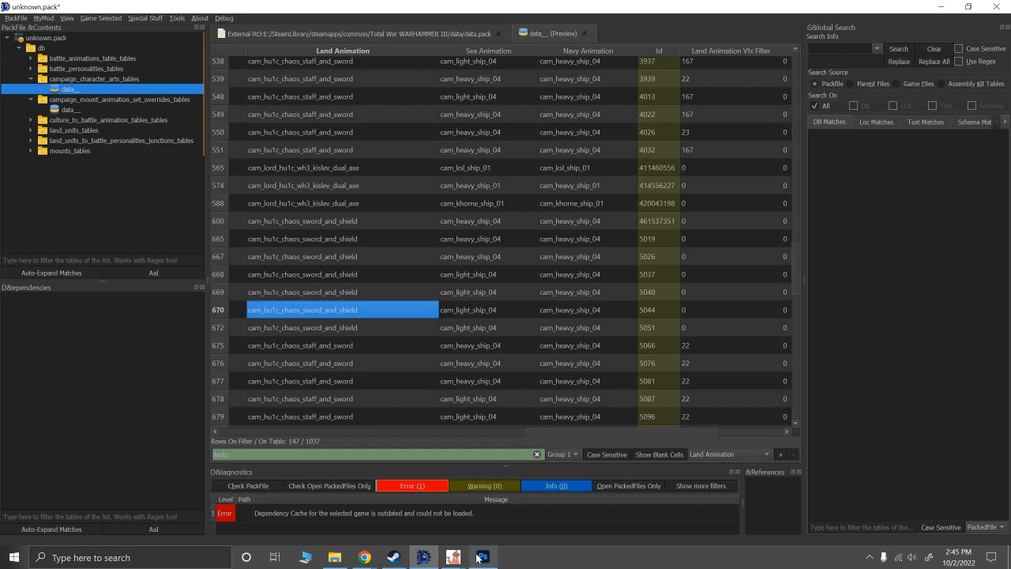
# Switch to AssetEditor, filter the game files for "cylostra" and expand hc9/cst/cst_cylostra under wh_variantmodels.
pyautogui.click(465, 481)
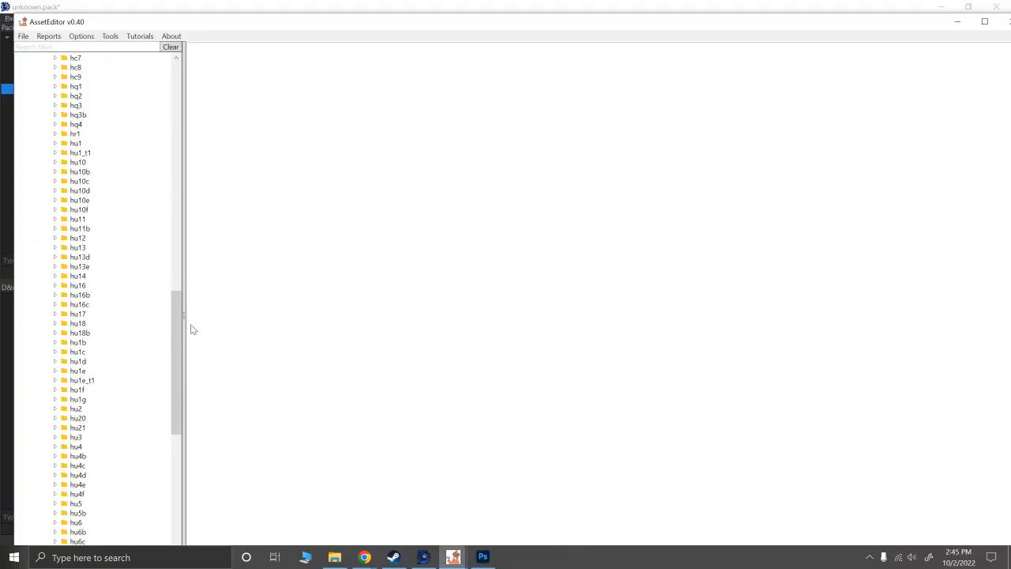
pyautogui.moveTo(176, 334); pyautogui.dragTo(176, 168)
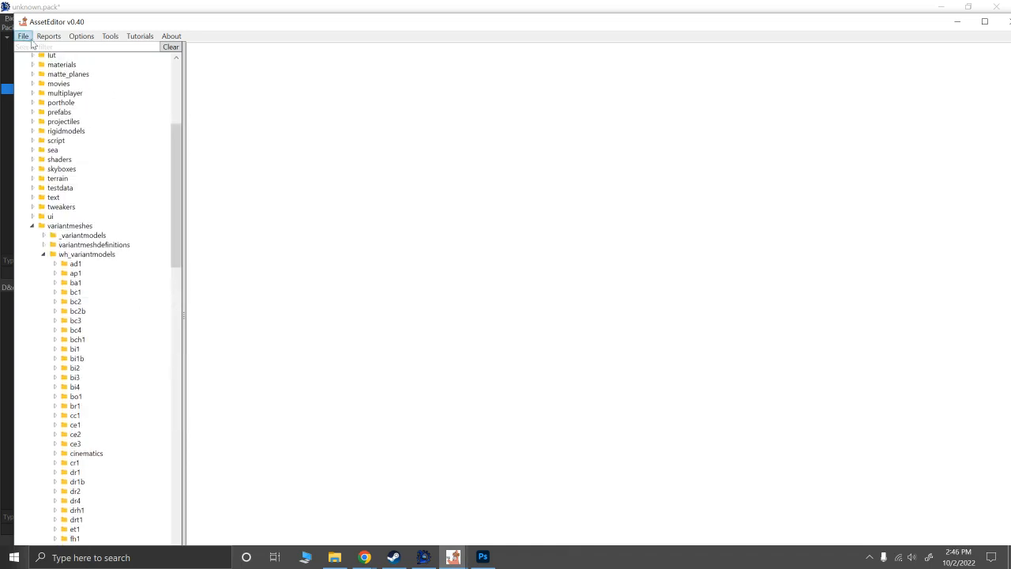
pyautogui.click(44, 47)
pyautogui.write('cylostra')
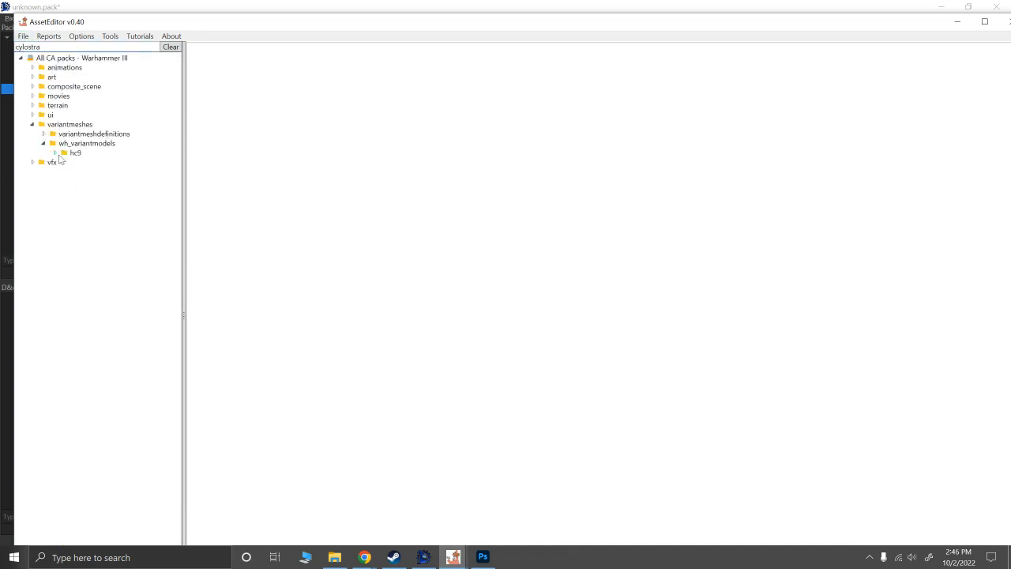
pyautogui.click(55, 153)
pyautogui.click(65, 162)
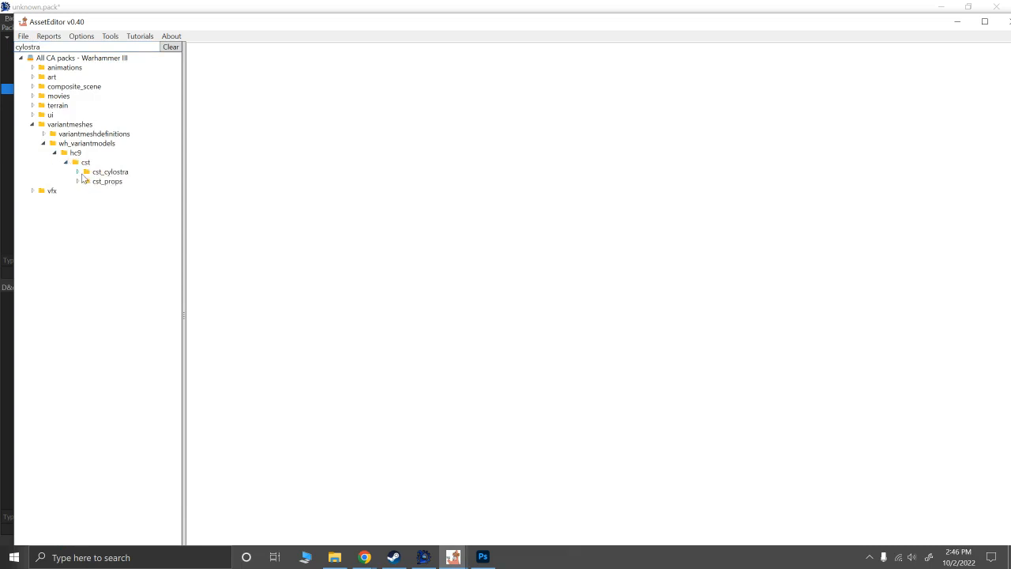
pyautogui.click(79, 173)
pyautogui.moveTo(182, 200); pyautogui.dragTo(255, 200)
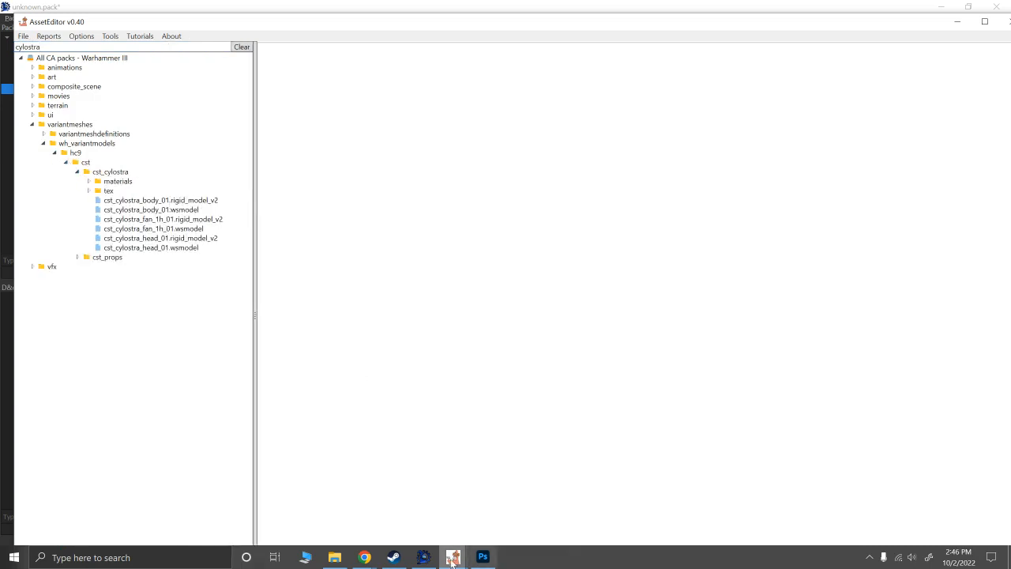
# Open cst_cylostra_body_01.rigid_model_v2 and add cst_cylostra_head_01.rigid_model_v2 to its scene as a reference mesh.
pyautogui.click(143, 201)
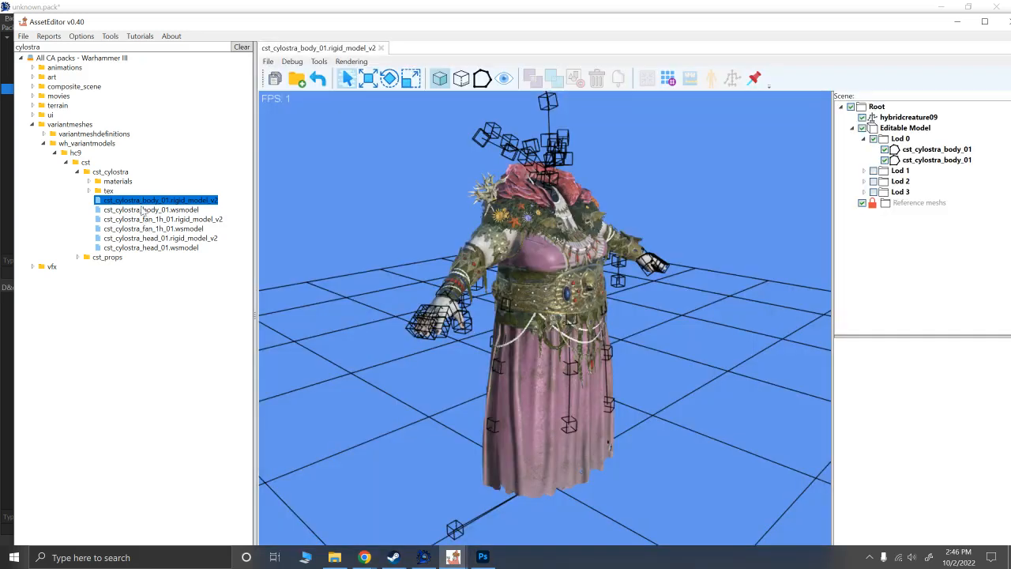
pyautogui.moveTo(151, 239); pyautogui.dragTo(452, 211)
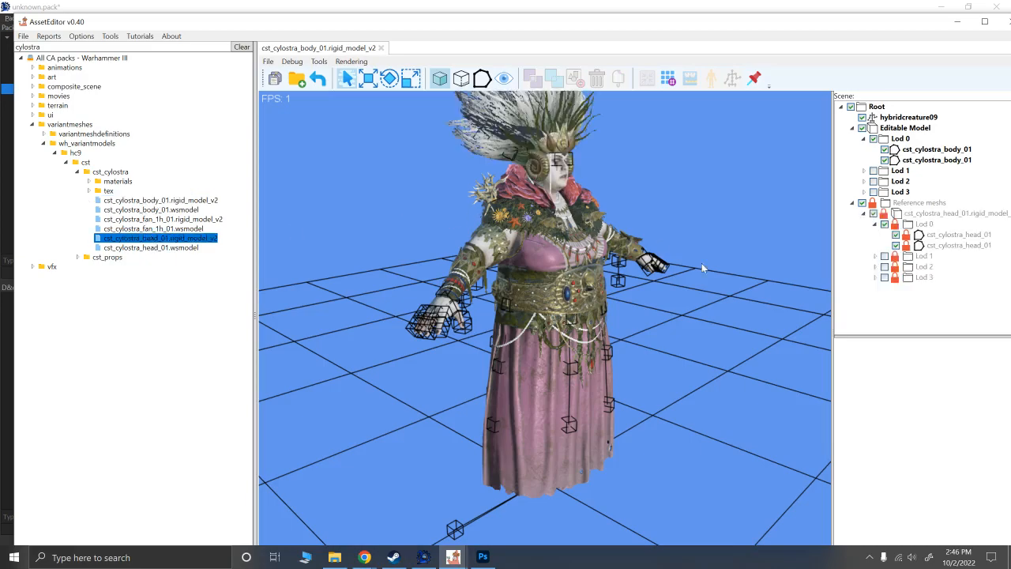
pyautogui.moveTo(721, 322); pyautogui.dragTo(598, 332)
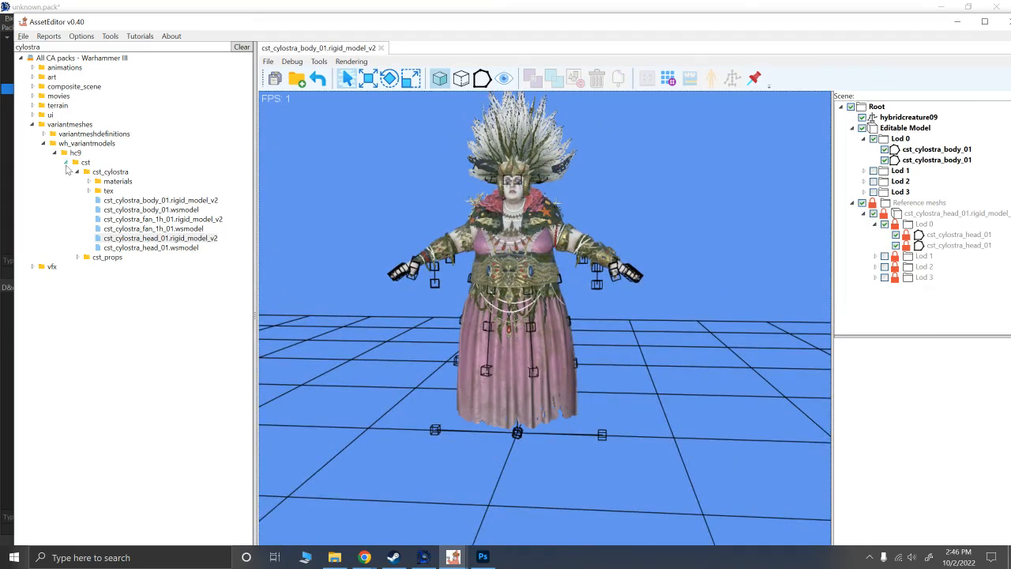
# Filter the game files for "fay" and add brt_fay_enchantress_01.rigid_model_v2 from the hu1b folder as a reference mesh.
pyautogui.doubleClick(46, 47)
pyautogui.press('BackSpace')
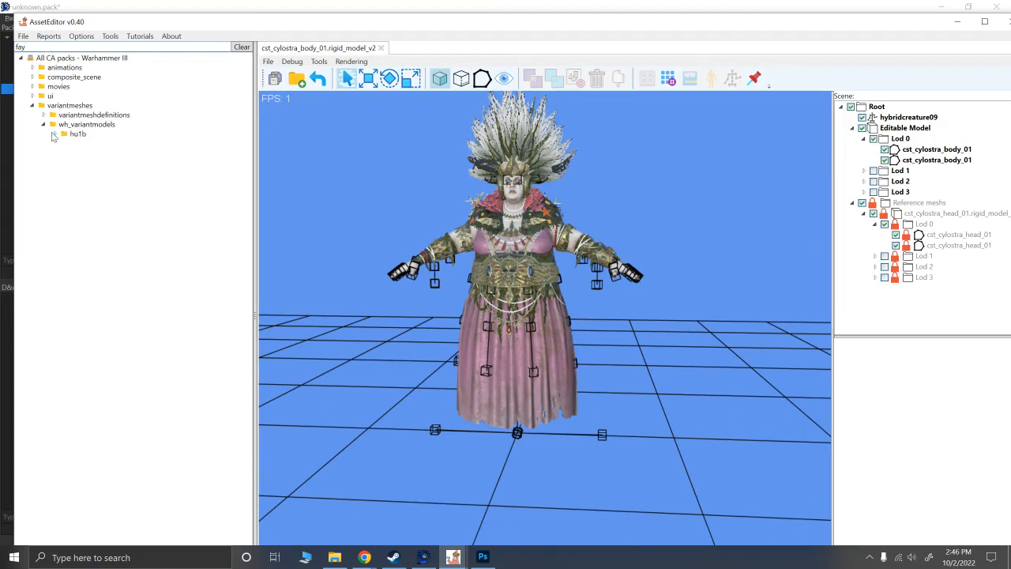
pyautogui.click(53, 136)
pyautogui.click(65, 143)
pyautogui.click(77, 152)
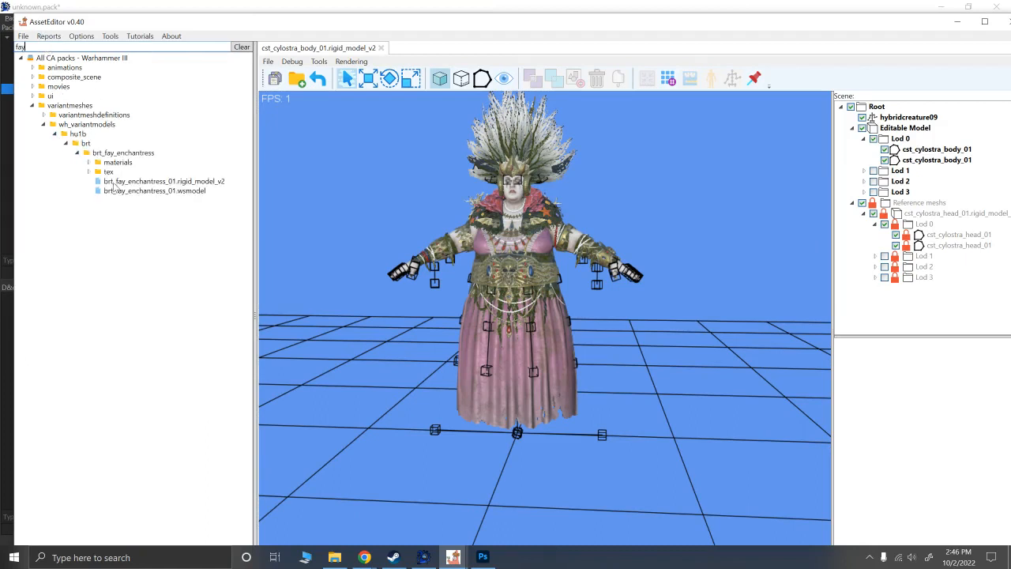
pyautogui.doubleClick(115, 182)
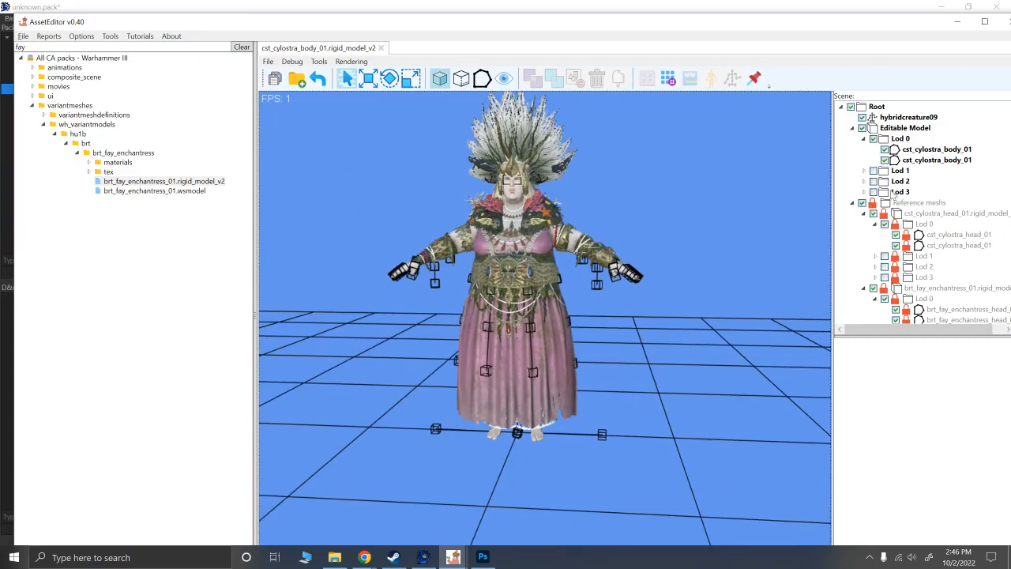
# Make the Cylostra head model editable and hide the editable model's Lod 0, leaving the Fay Enchantress in view.
pyautogui.rightClick(936, 216)
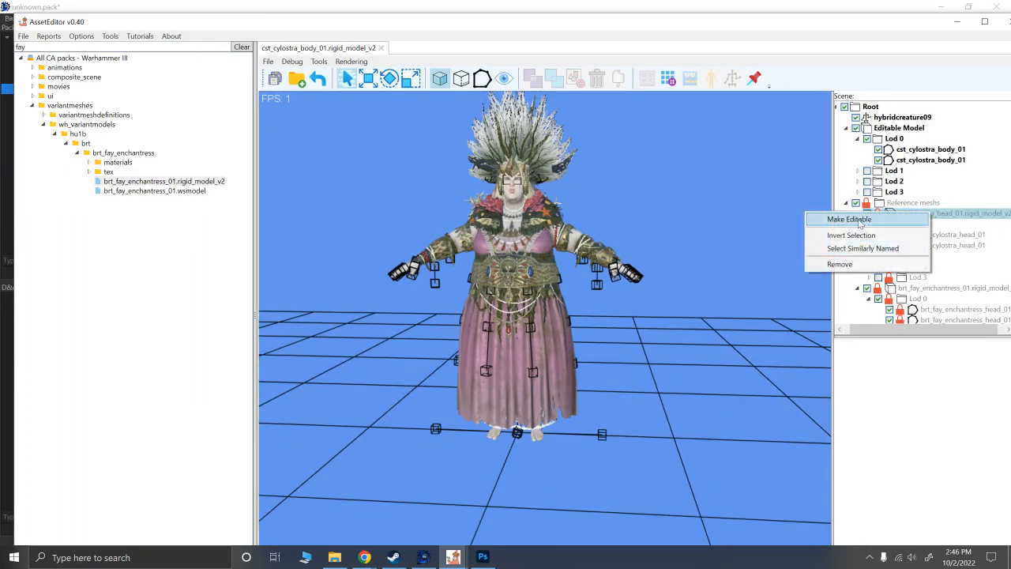
pyautogui.click(865, 217)
pyautogui.click(868, 138)
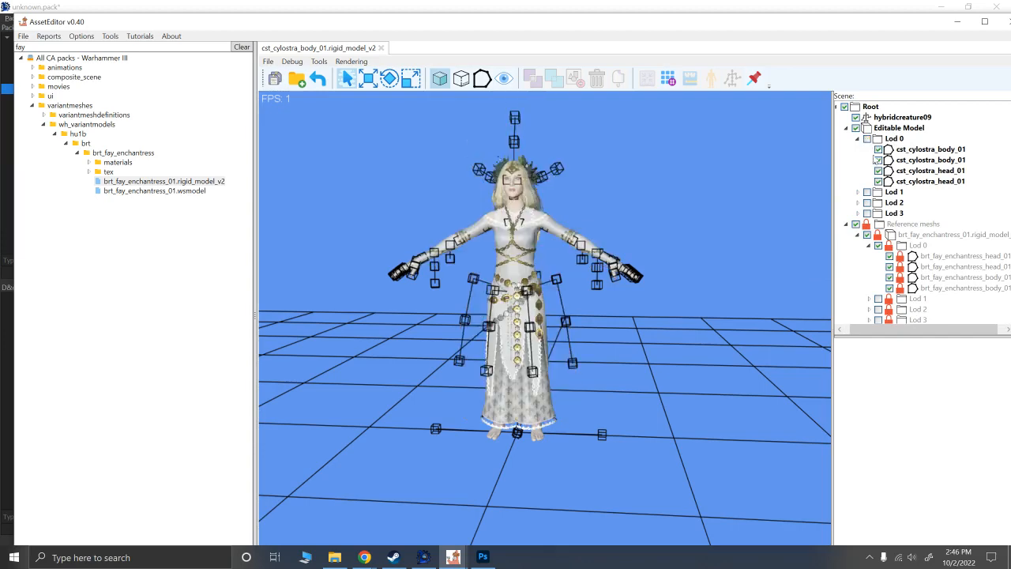
pyautogui.scroll(-3, 632, 361)
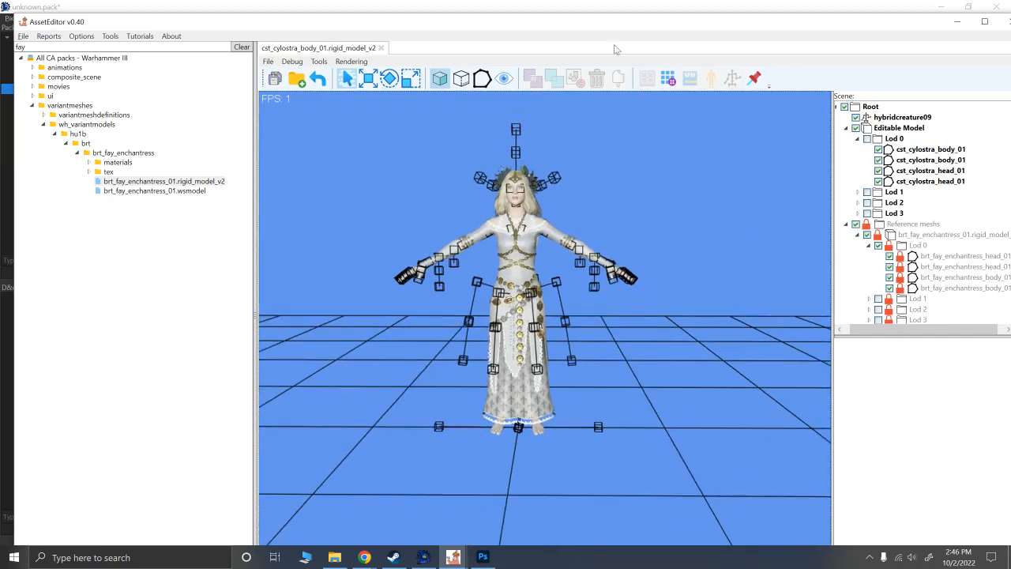
pyautogui.doubleClick(604, 21)
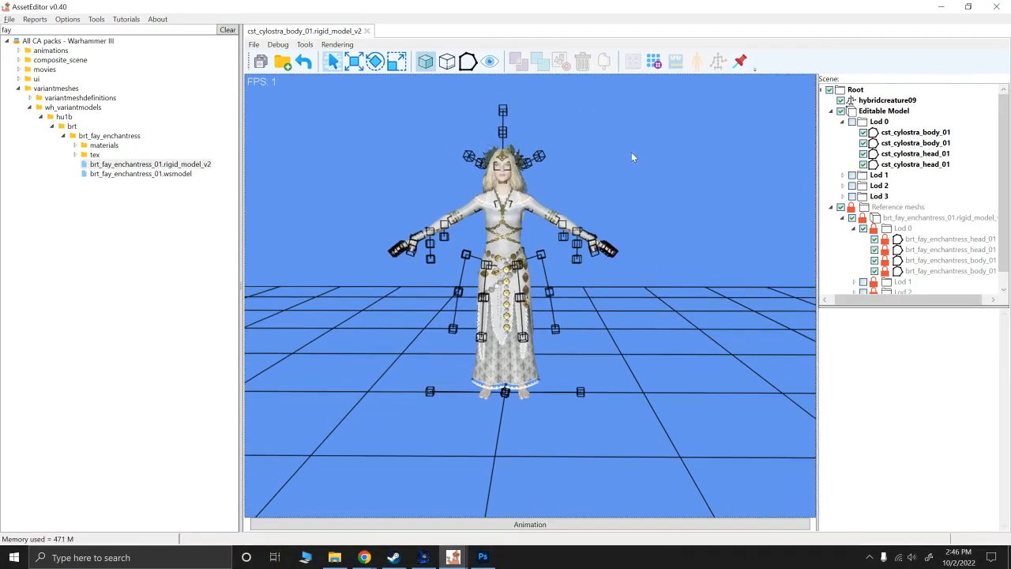
# Open the animation browser for the hybridcreature09 skeleton and filter its animations for "stand".
pyautogui.click(537, 524)
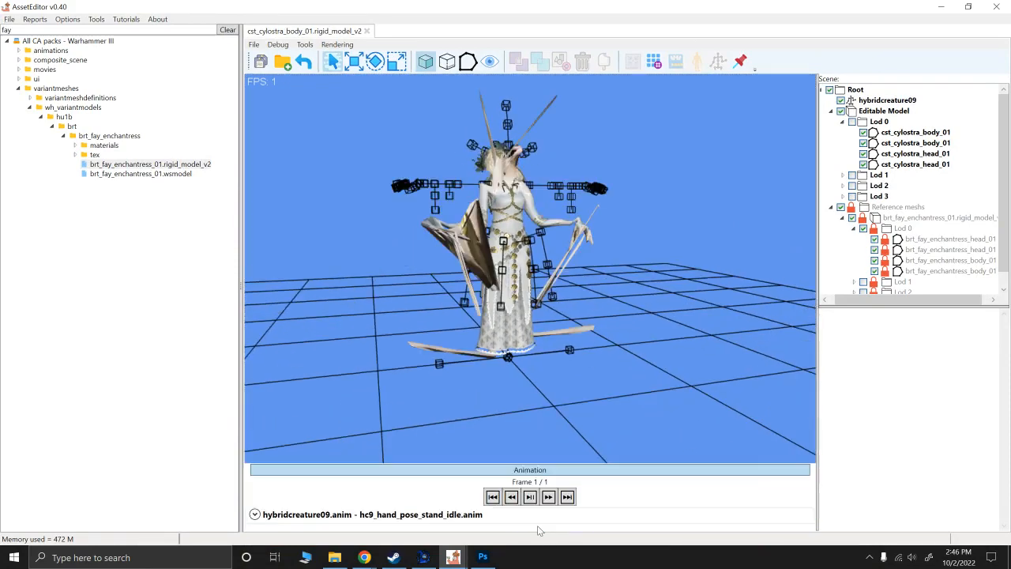
pyautogui.moveTo(545, 380); pyautogui.dragTo(562, 380)
pyautogui.click(530, 497)
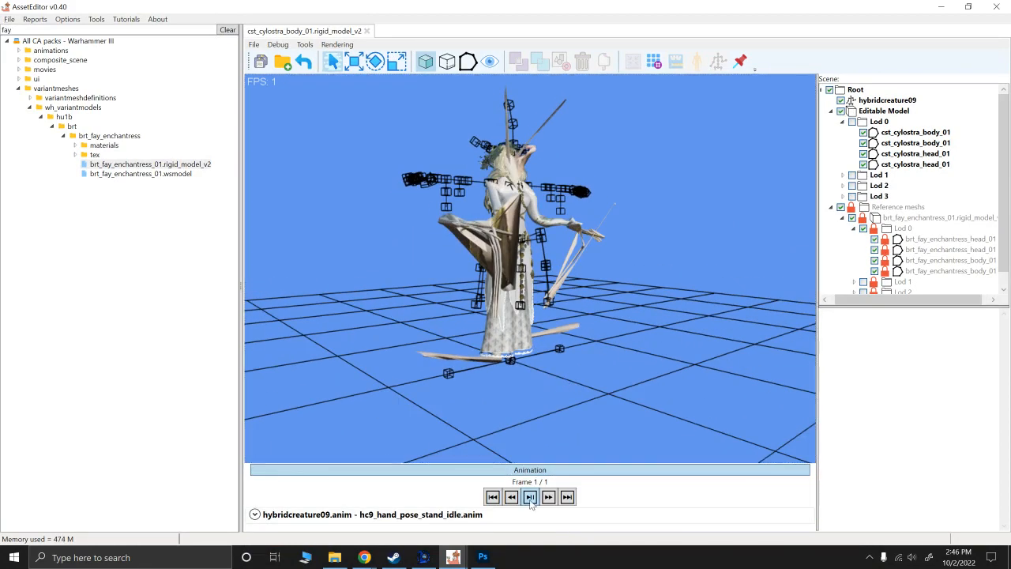
pyautogui.click(255, 514)
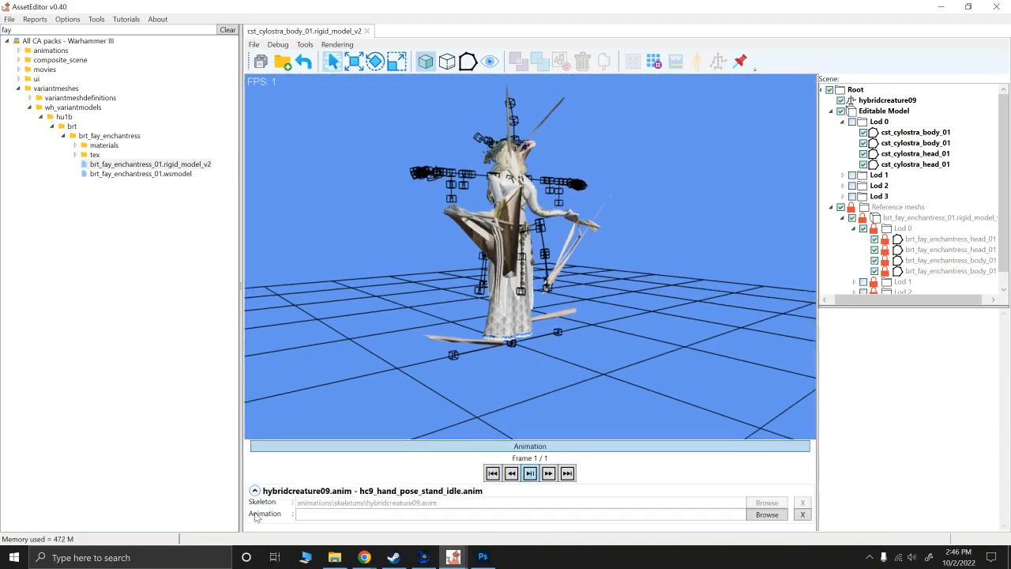
pyautogui.click(765, 515)
pyautogui.scroll(-3, 430, 455)
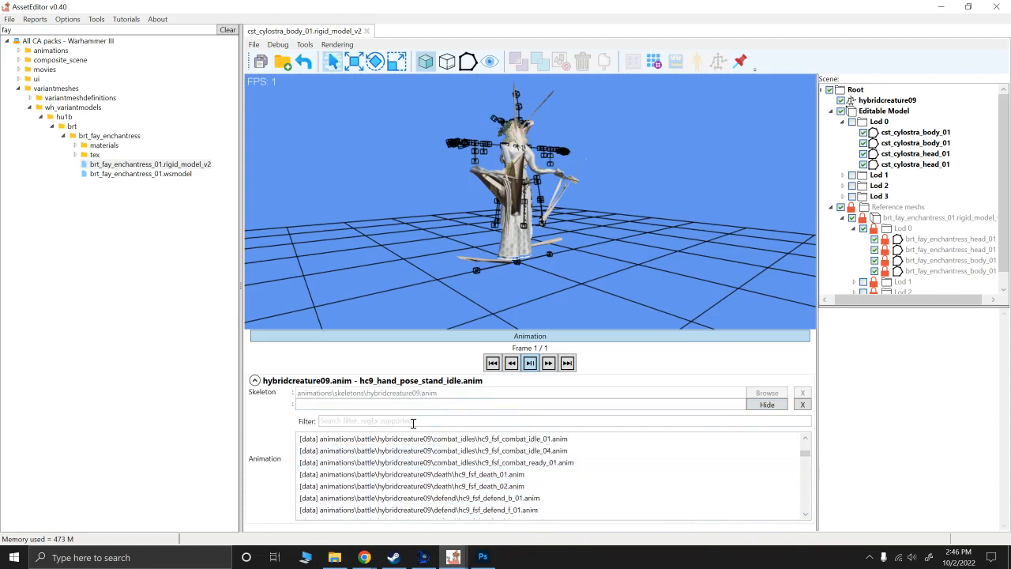
pyautogui.click(413, 421)
pyautogui.write('f')
pyautogui.write('stand')
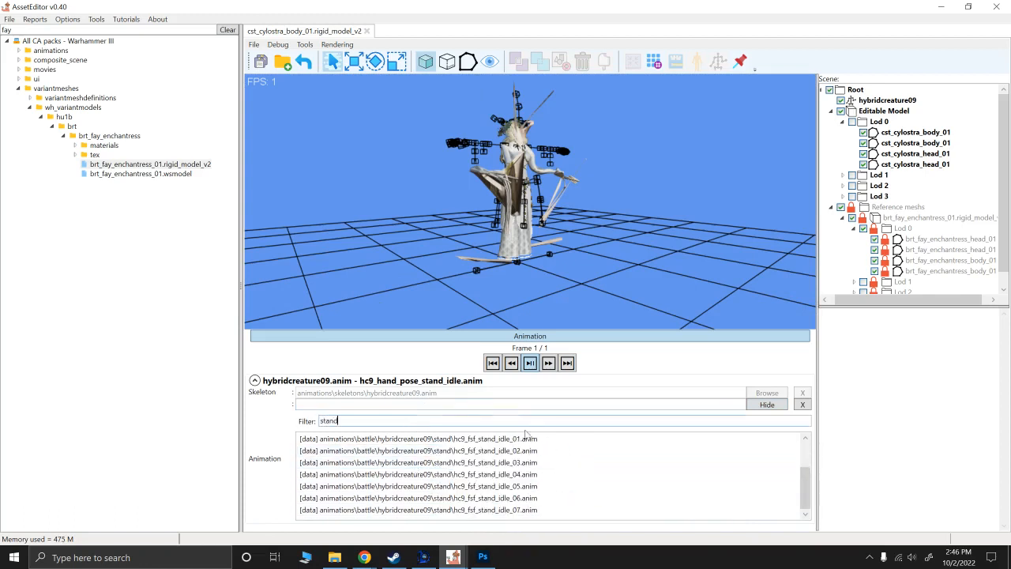
# Apply the hc9_fsf_stand_idle_01.anim animation to the scene and play it while inspecting the Fay Enchantress mesh.
pyautogui.click(383, 474)
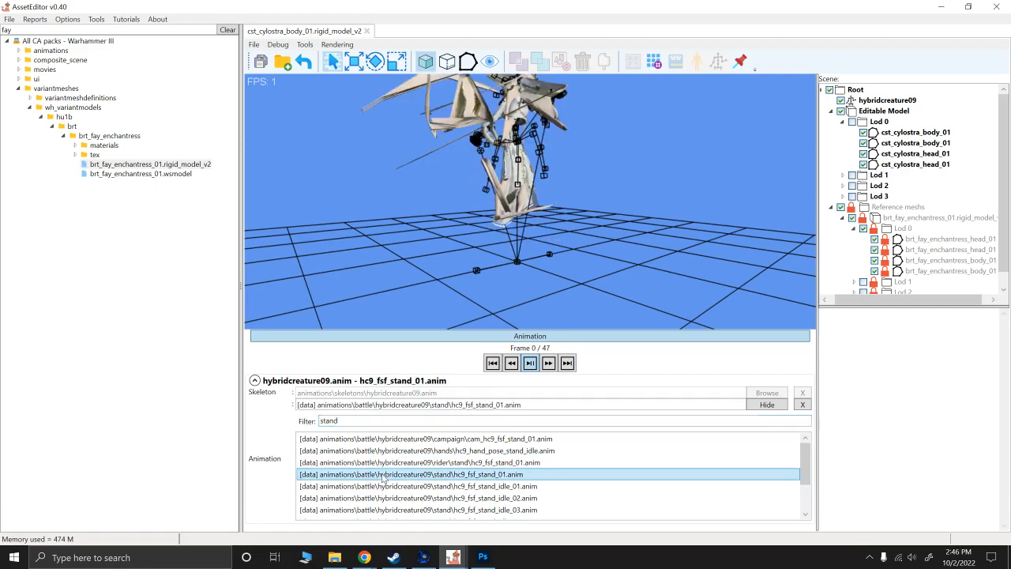
pyautogui.click(391, 487)
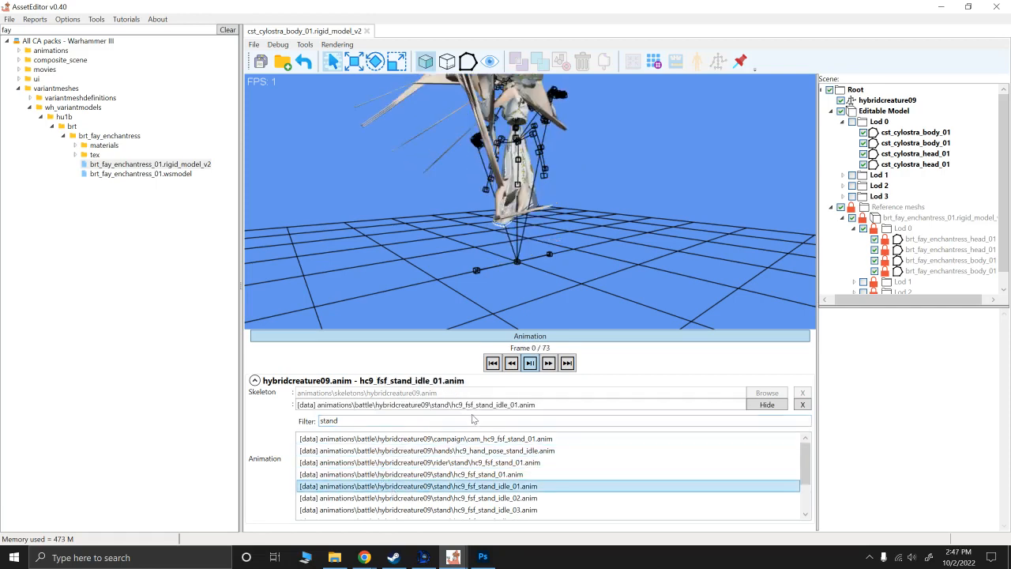
pyautogui.click(531, 363)
pyautogui.moveTo(611, 182); pyautogui.dragTo(584, 246)
pyautogui.scroll(3, 569, 252)
pyautogui.scroll(-3, 632, 249)
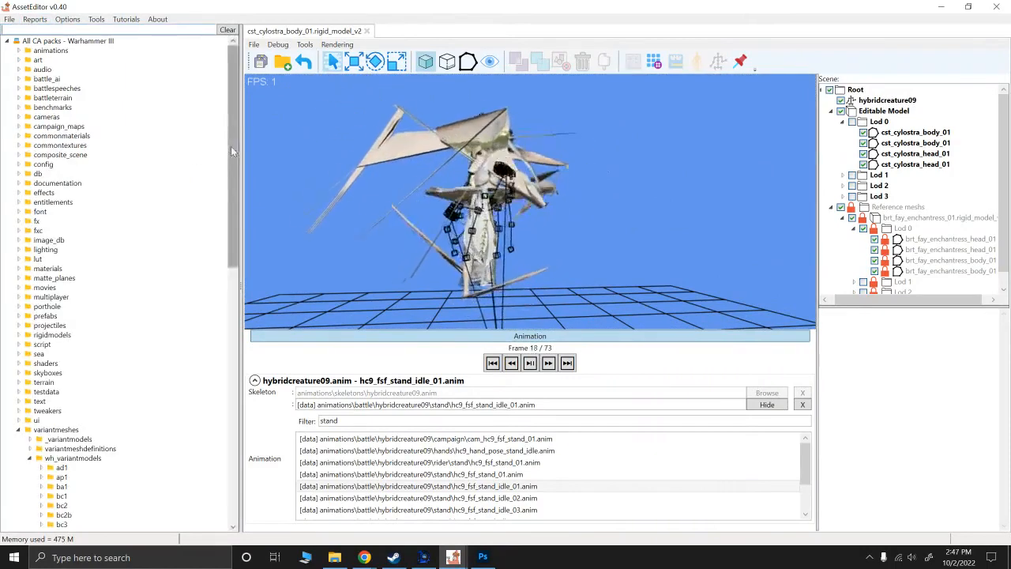
# Clear the game file filter and browse the skeleton folders under wh_variantmodels.
pyautogui.moveTo(232, 149); pyautogui.dragTo(230, 314)
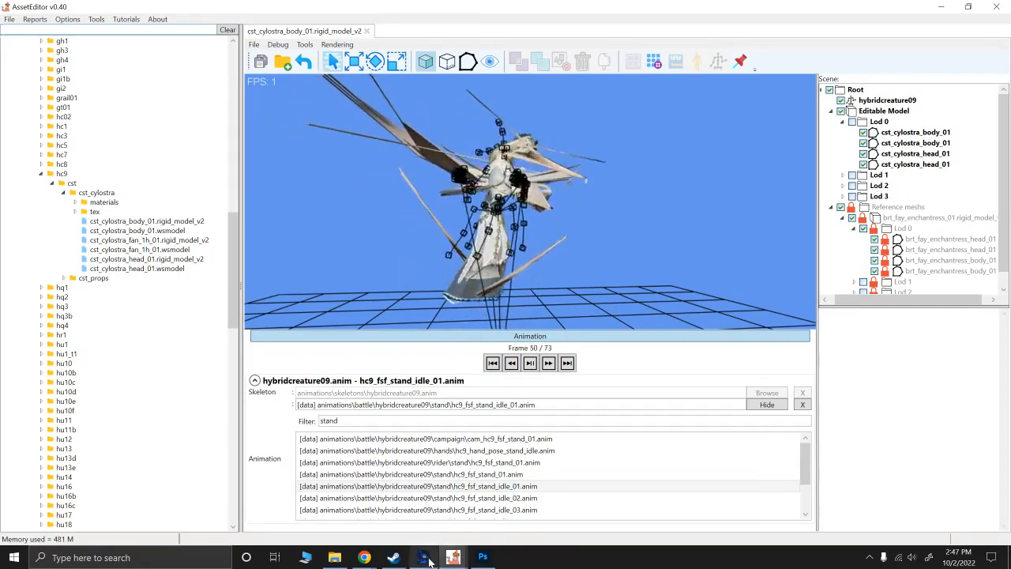
# Collapse the animation player and close the cst_cylostra_body_01.rigid_model_v2 model.
pyautogui.moveTo(427, 560)
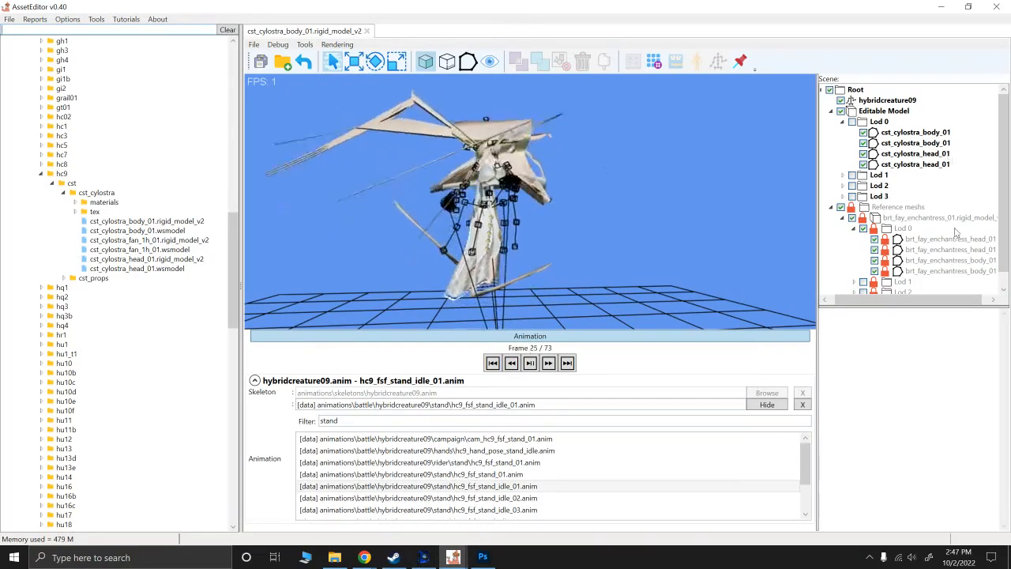
pyautogui.scroll(-1, 932, 207)
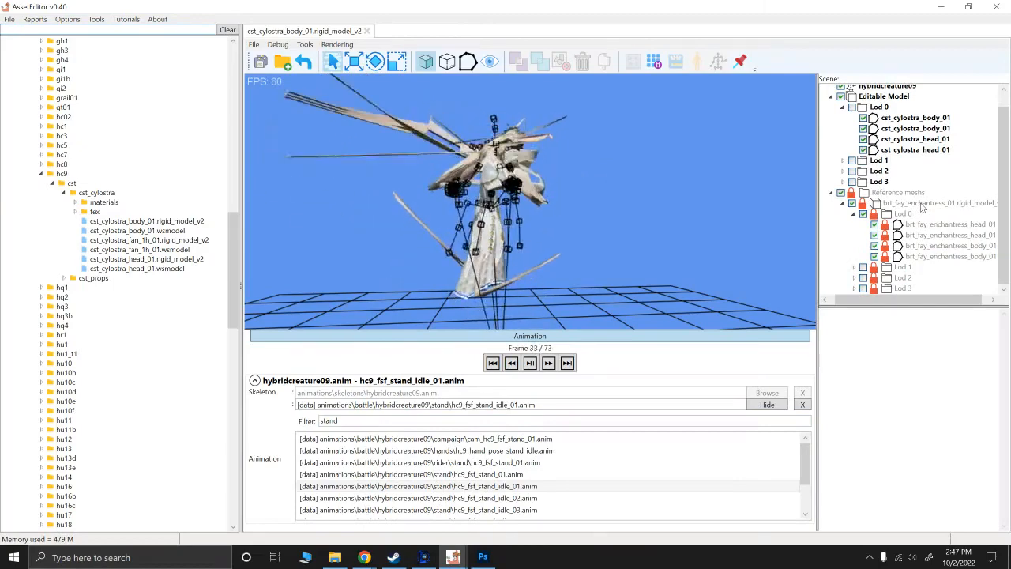
pyautogui.scroll(1, 921, 206)
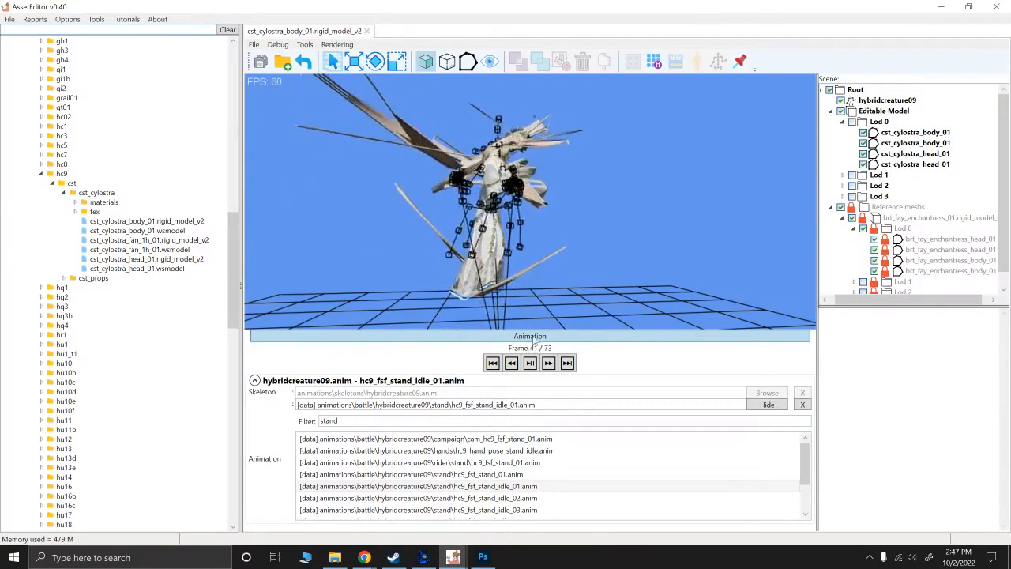
pyautogui.click(533, 338)
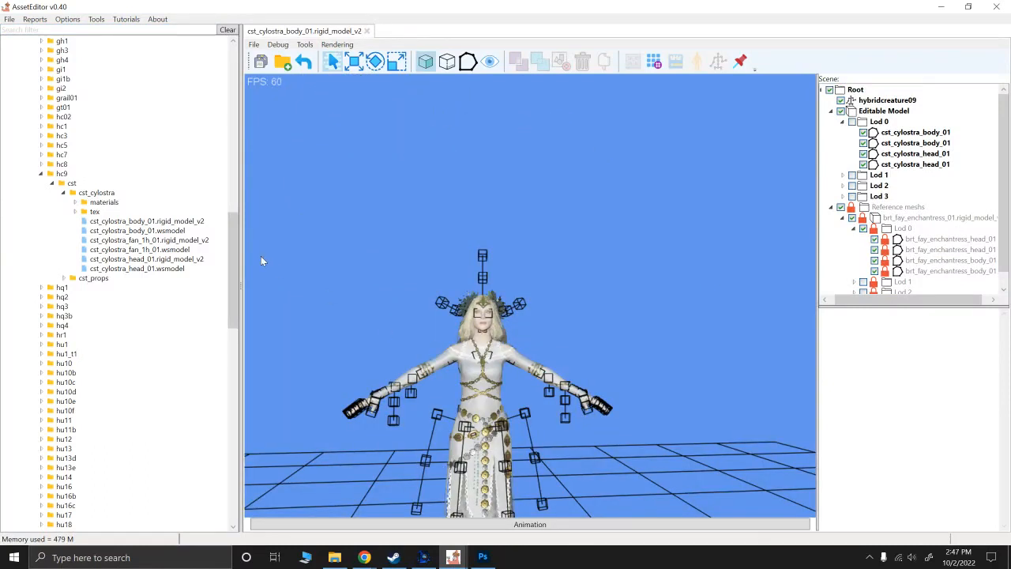
pyautogui.click(367, 31)
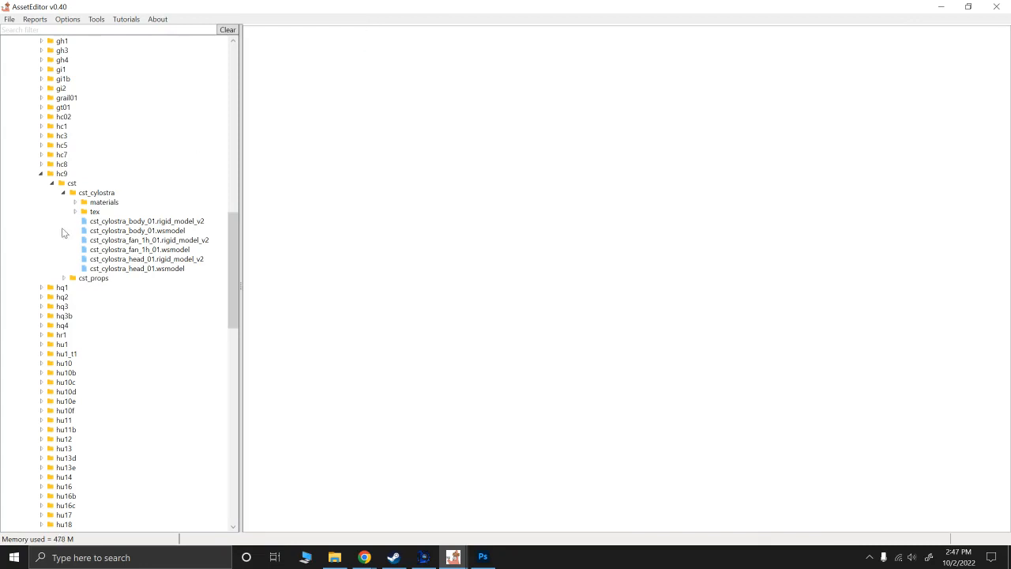
# Collapse the hc9 and hu1b skeleton folders in the file tree.
pyautogui.click(41, 174)
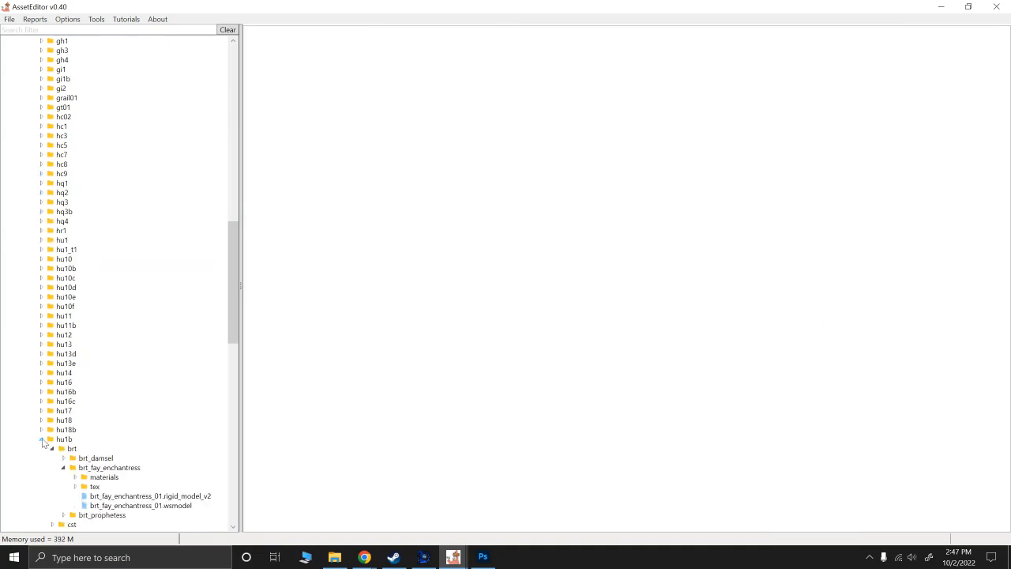
pyautogui.scroll(2, 34, 296)
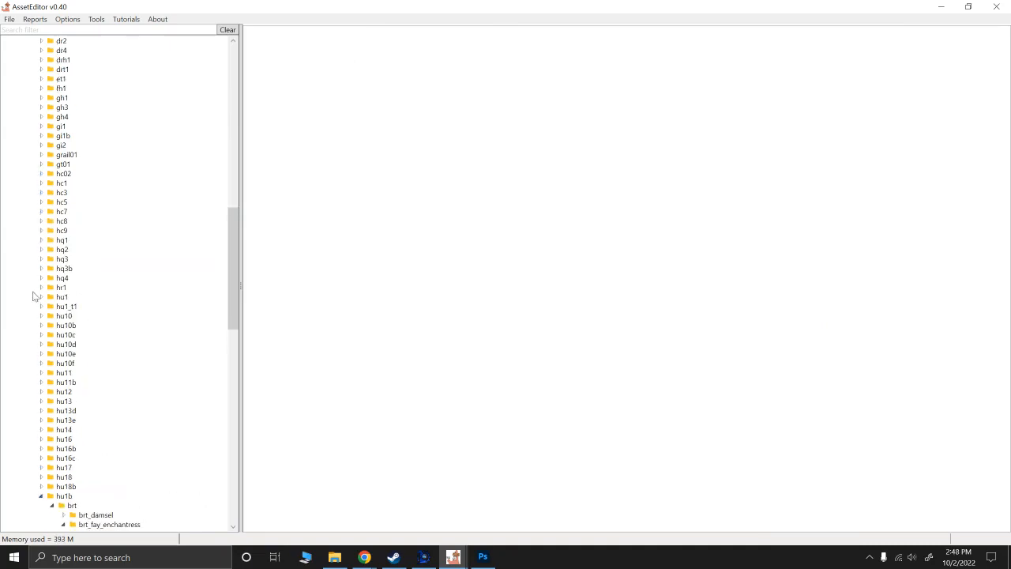
pyautogui.scroll(-4, 49, 423)
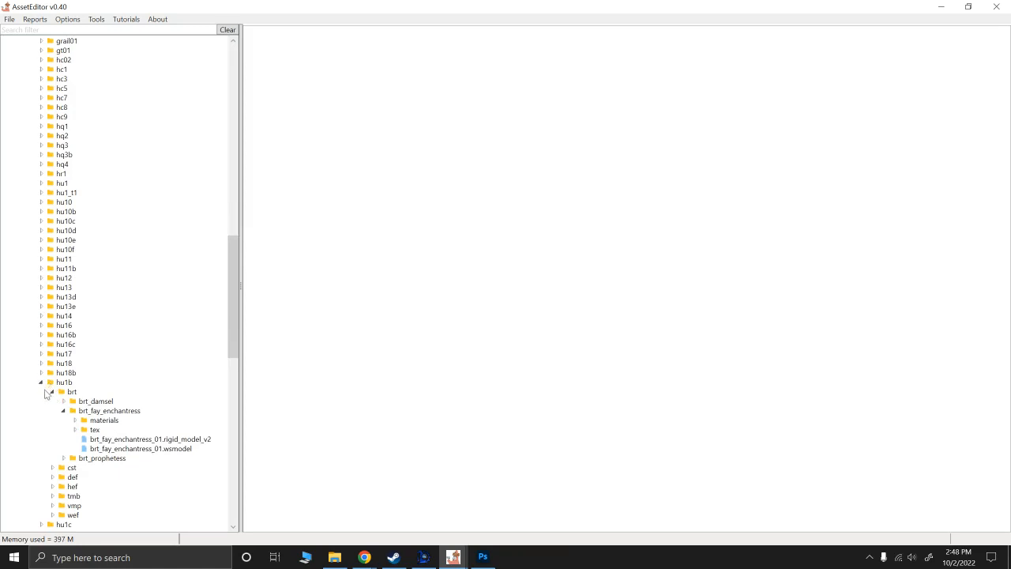
pyautogui.click(41, 383)
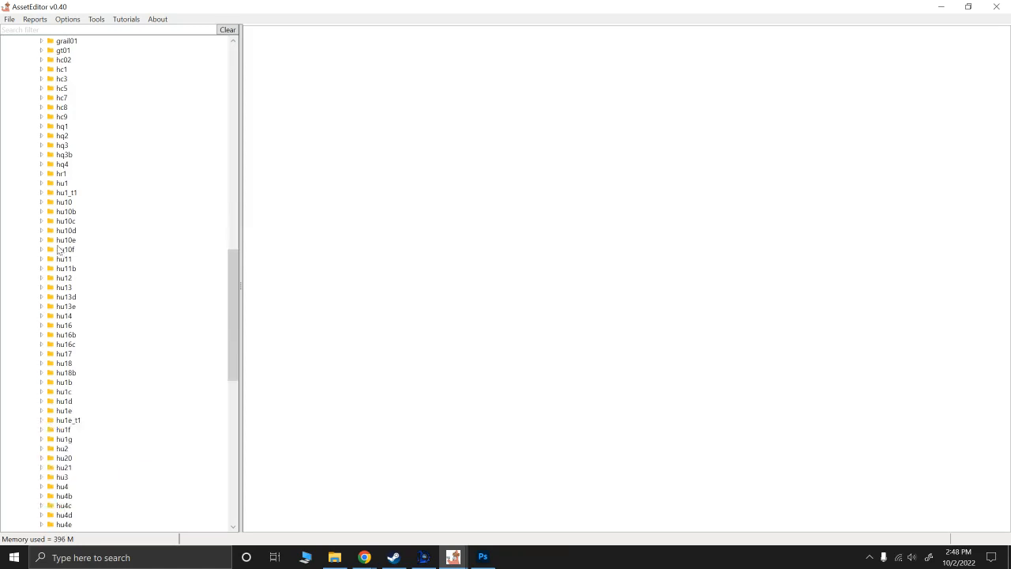
# Open brt_respanse_body_01.rigid_model_v2 from the brt_repanse folder under hu1 and brt.
pyautogui.click(42, 182)
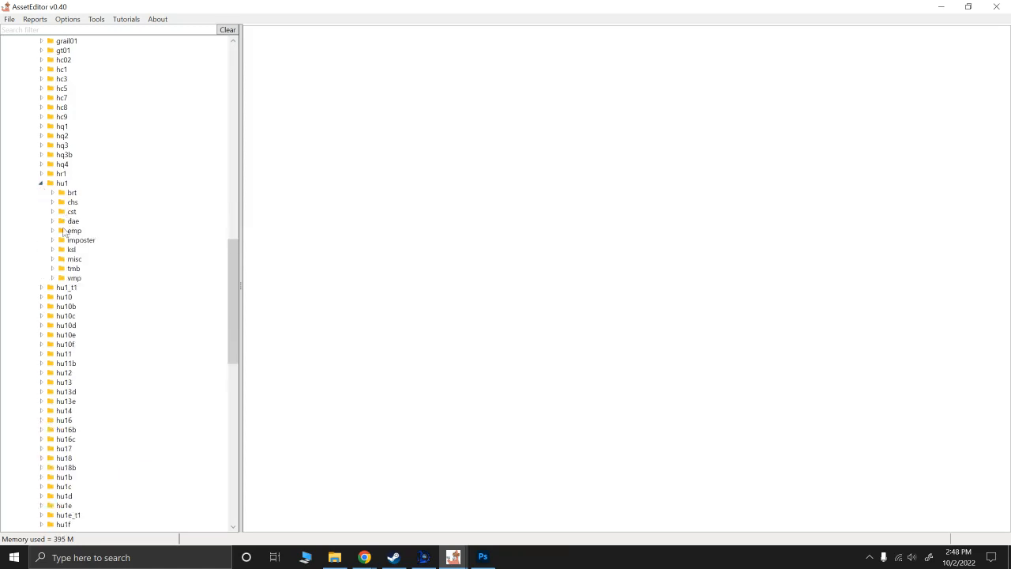
pyautogui.click(53, 193)
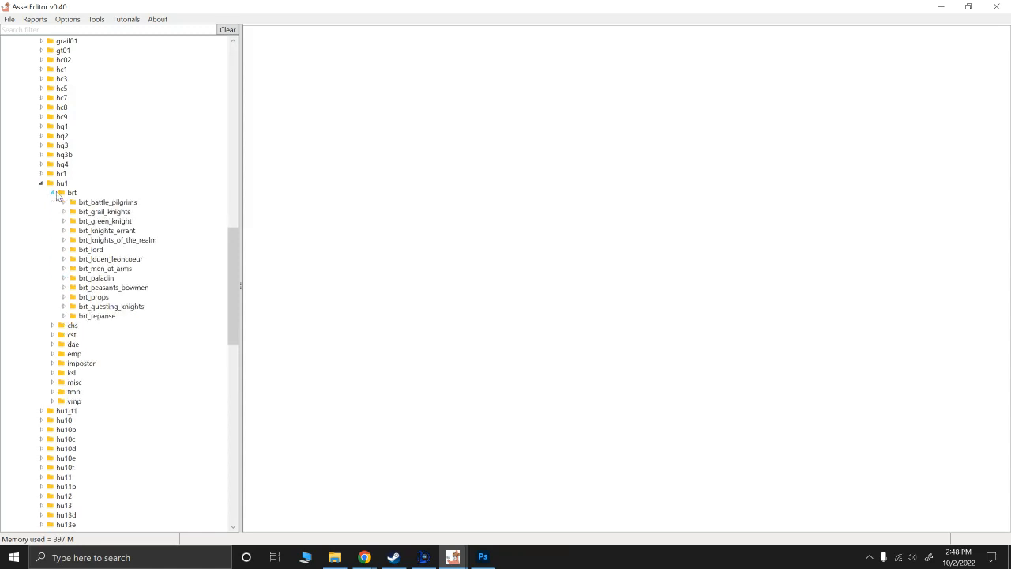
pyautogui.click(63, 316)
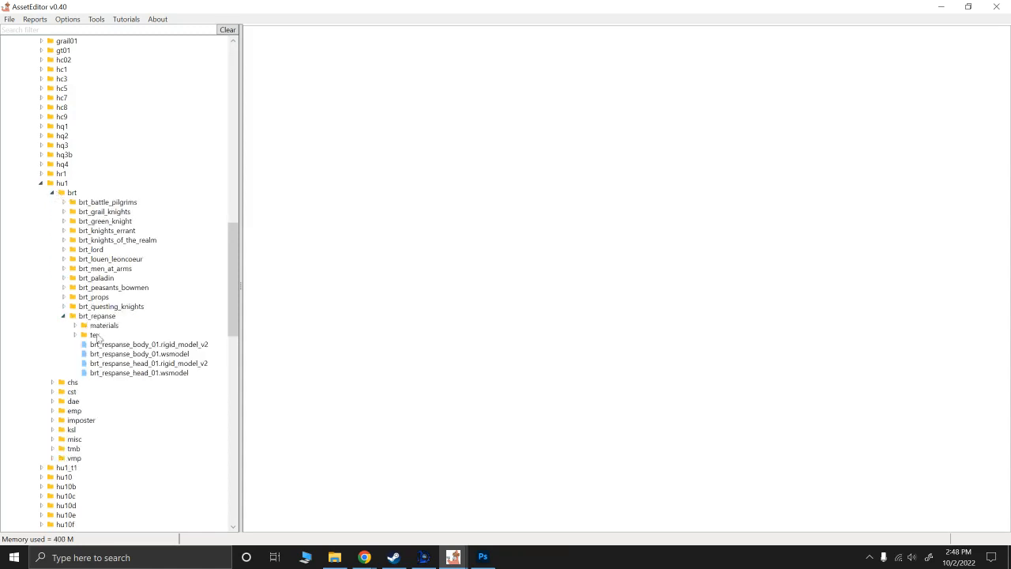
pyautogui.click(112, 346)
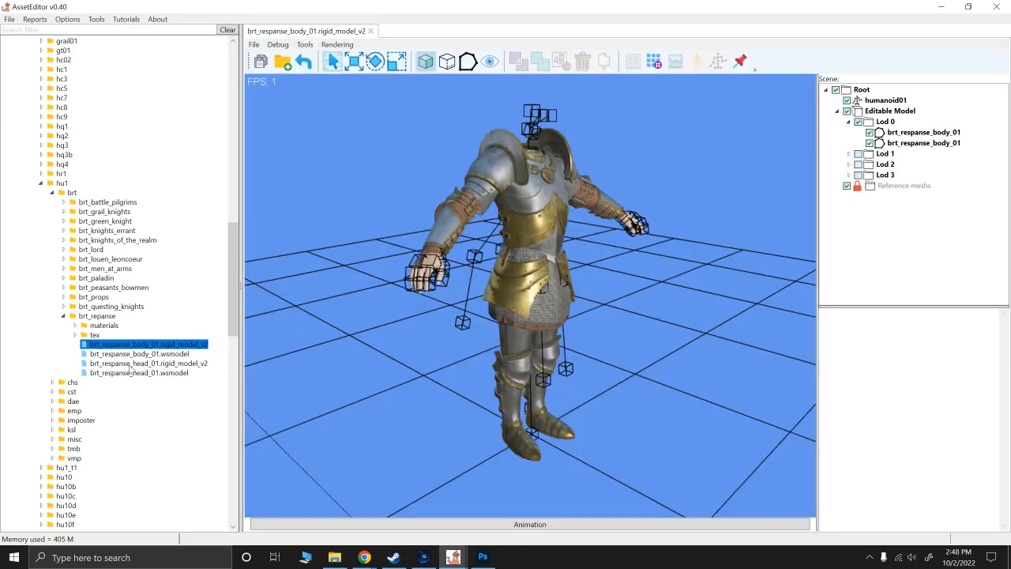
# Import brt_respanse_head_01.rigid_model_v2 as a reference mesh and preview the hu1_2hh_stand_idle_01.anim animation on the model.
pyautogui.click(130, 363)
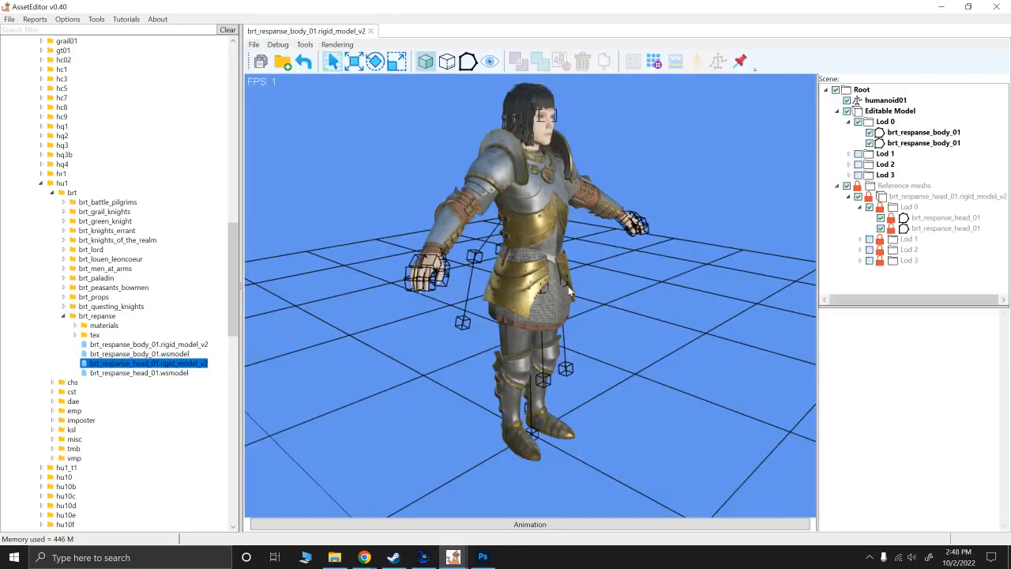
pyautogui.click(550, 524)
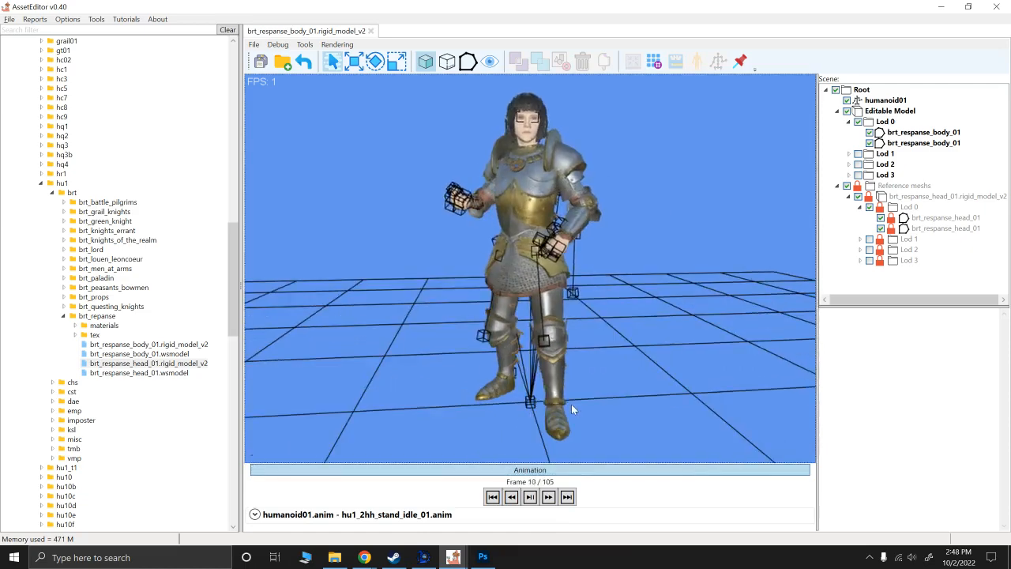
pyautogui.click(553, 469)
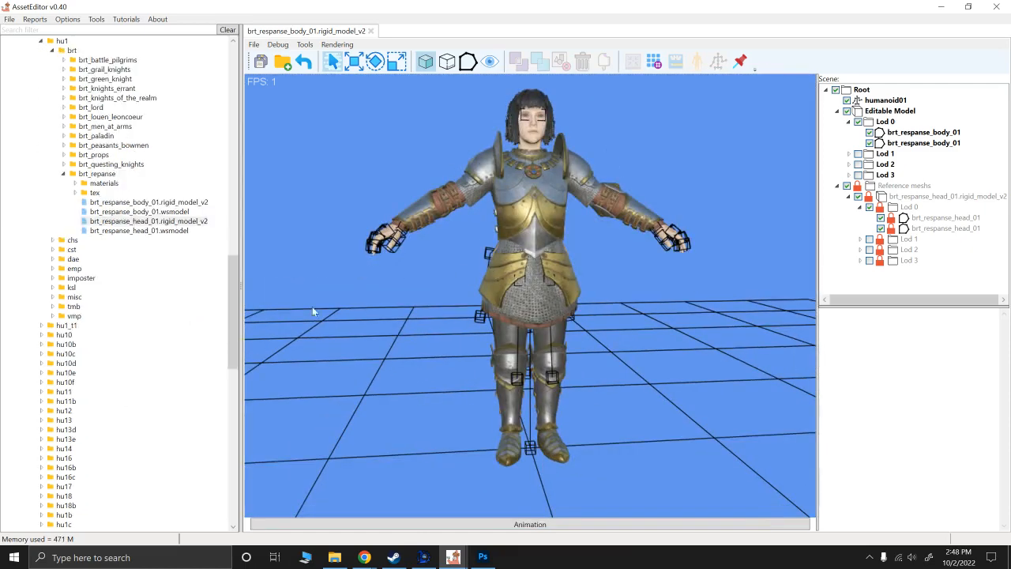
# Import brt_fay_enchantress_01.rigid_model_v2 from the hu1b folder as a reference mesh, collapsing the hu1 folder first.
pyautogui.moveTo(234, 313); pyautogui.dragTo(225, 280)
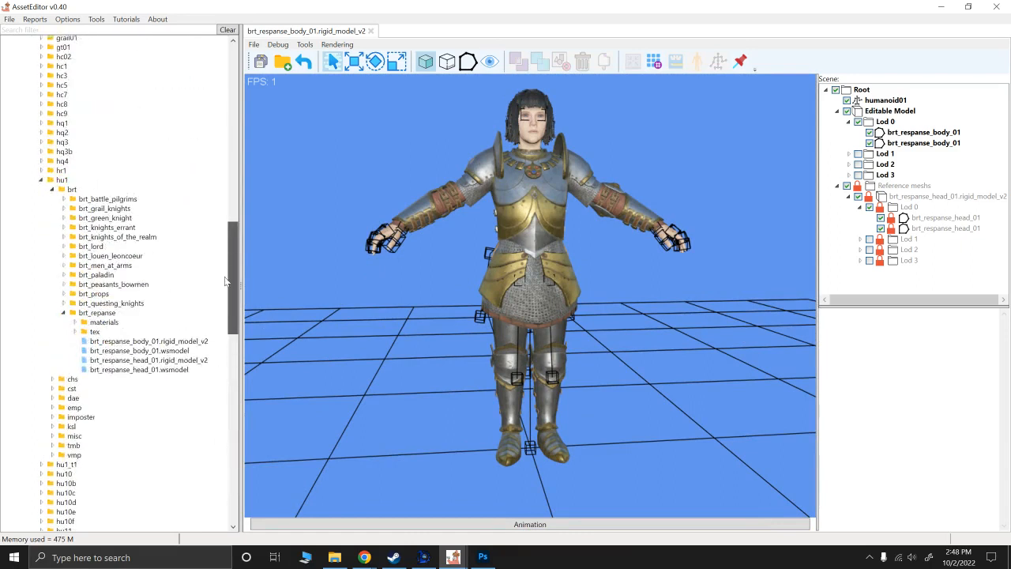
pyautogui.click(42, 181)
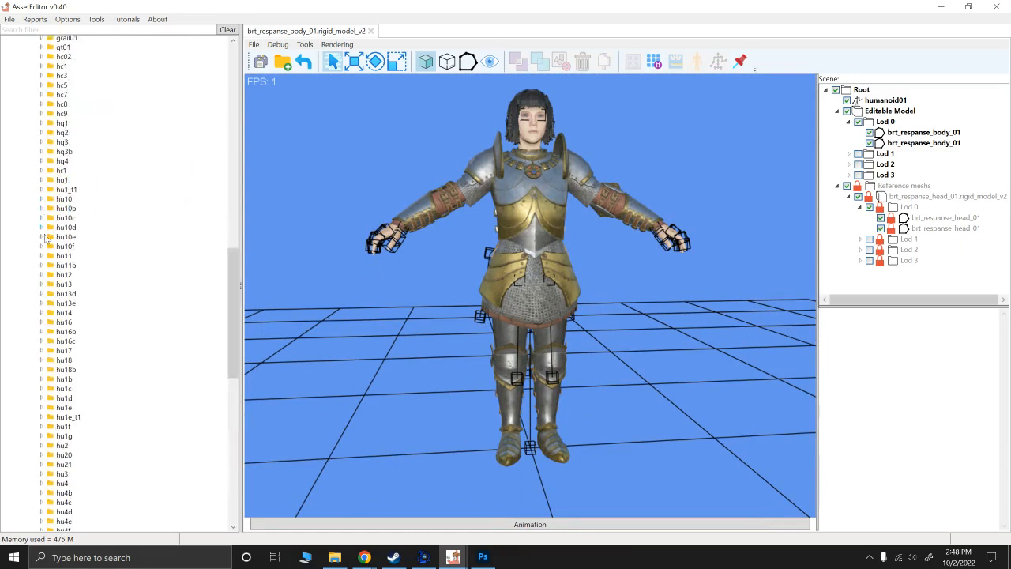
pyautogui.click(41, 379)
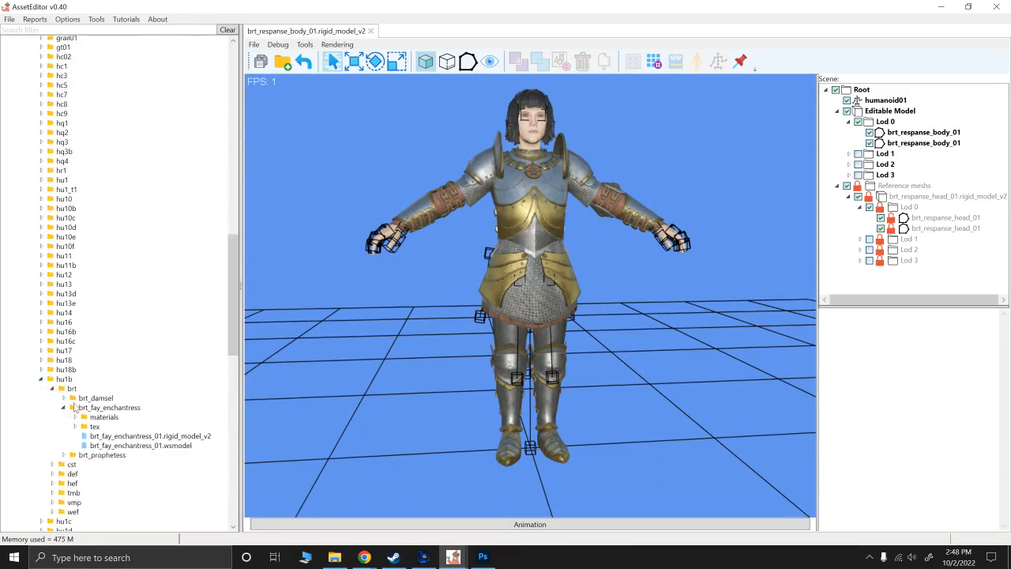
pyautogui.click(126, 436)
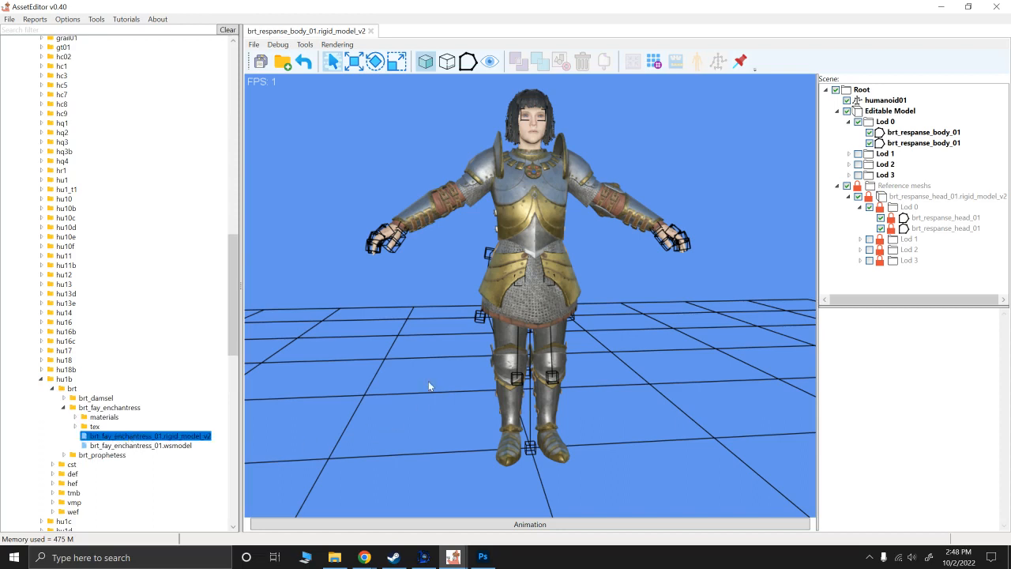
# Remove both brt_respanse_body_01 meshes from Lod 0 of the editable model.
pyautogui.click(898, 142)
pyautogui.rightClick(898, 142)
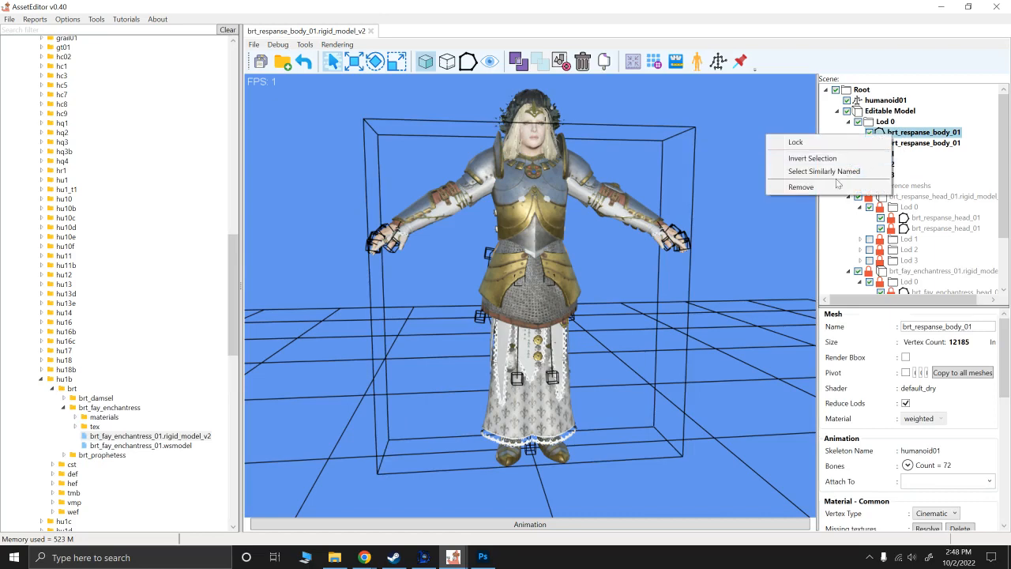
pyautogui.click(822, 186)
pyautogui.click(901, 132)
pyautogui.rightClick(900, 132)
pyautogui.click(814, 186)
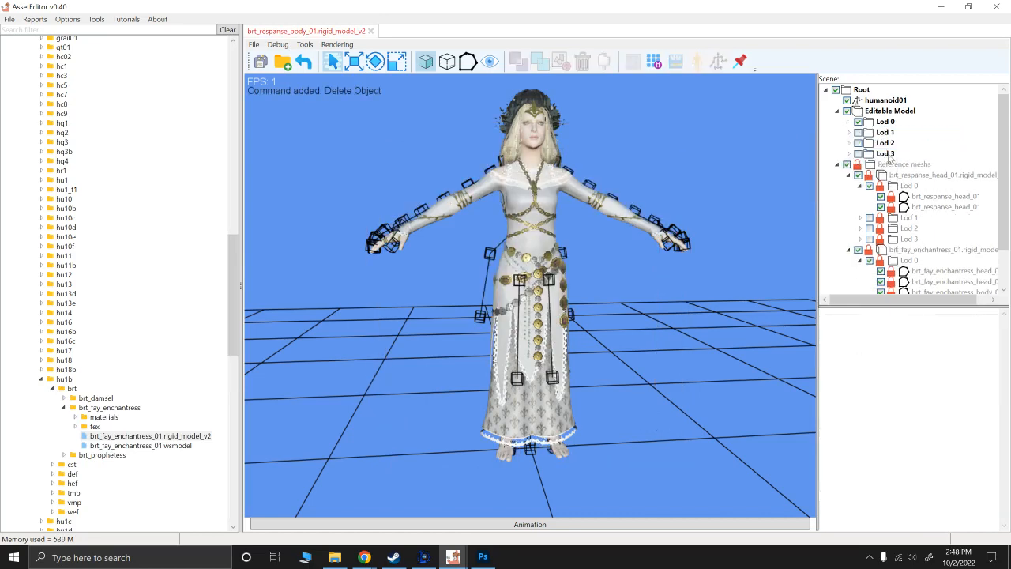
# Remove both brt_respanse_head_01 meshes from Lod 0 of the reference model.
pyautogui.click(914, 197)
pyautogui.rightClick(915, 197)
pyautogui.click(826, 252)
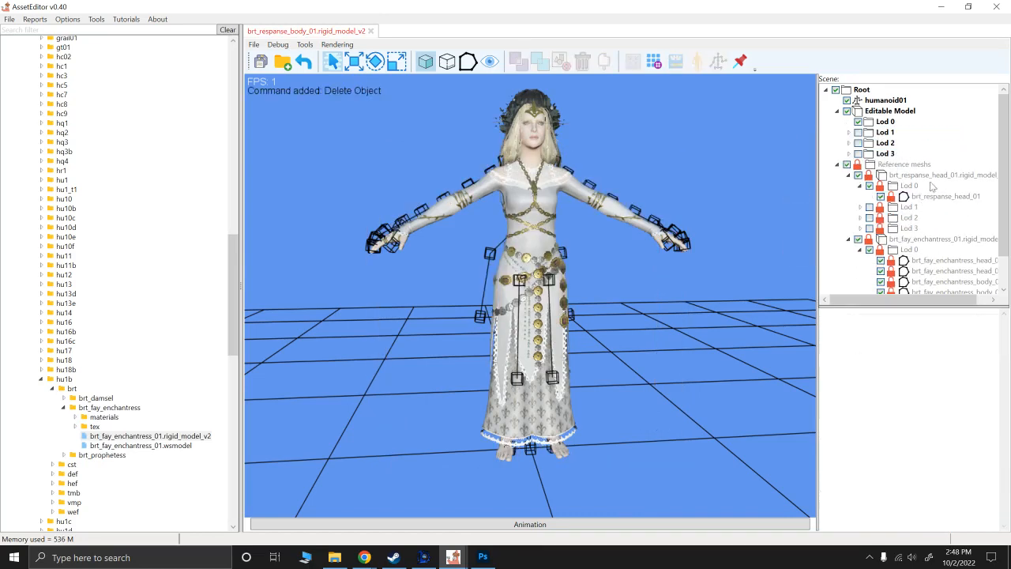
pyautogui.click(916, 198)
pyautogui.rightClick(917, 197)
pyautogui.click(825, 252)
# Make the brt_fay_enchantress_01 reference model editable.
pyautogui.click(932, 228)
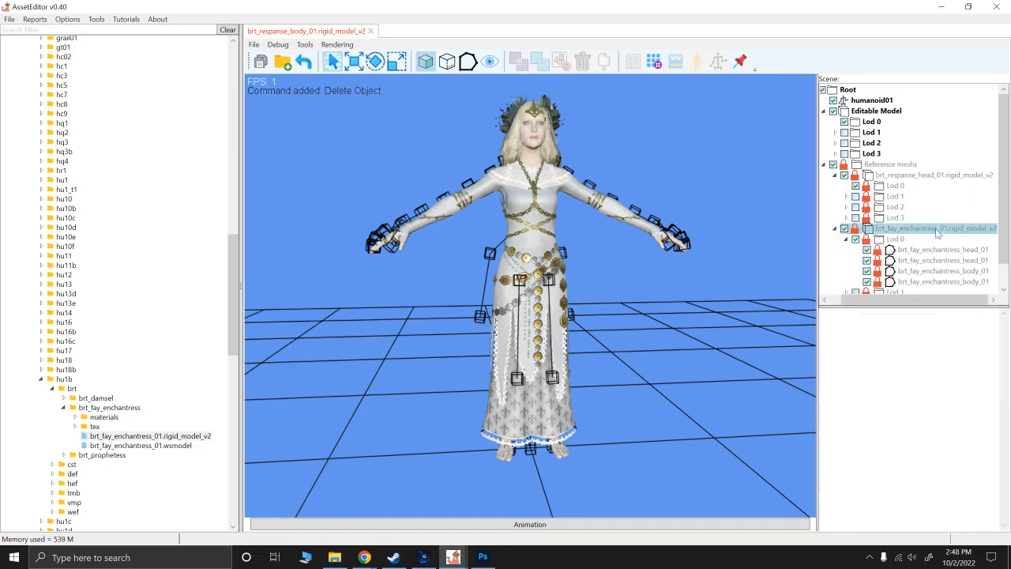
pyautogui.rightClick(932, 228)
pyautogui.click(851, 237)
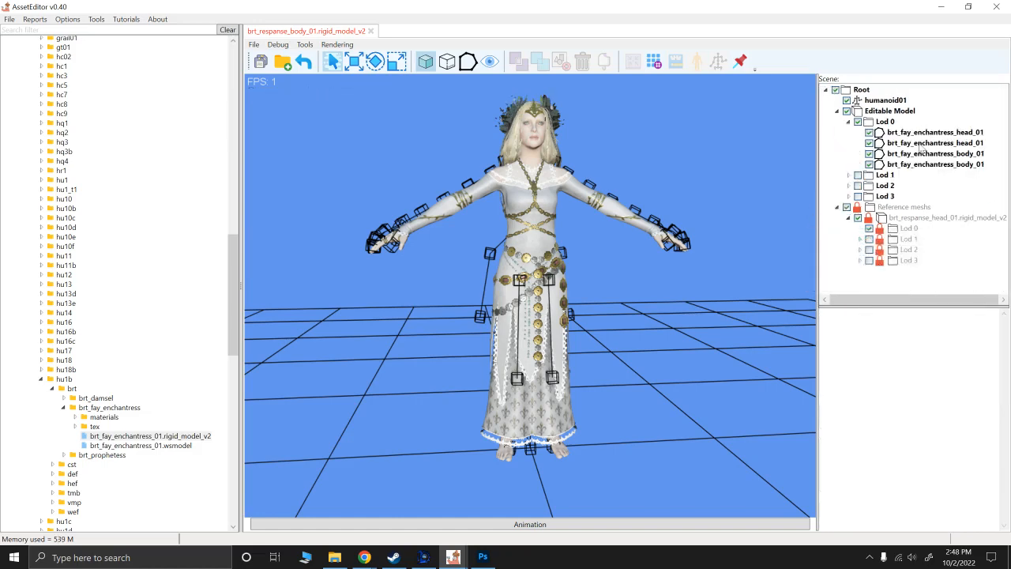
# Try moving a single brt_fay_enchantress_body_01 mesh slightly along the Z axis and undo the move.
pyautogui.moveTo(613, 245); pyautogui.dragTo(538, 183)
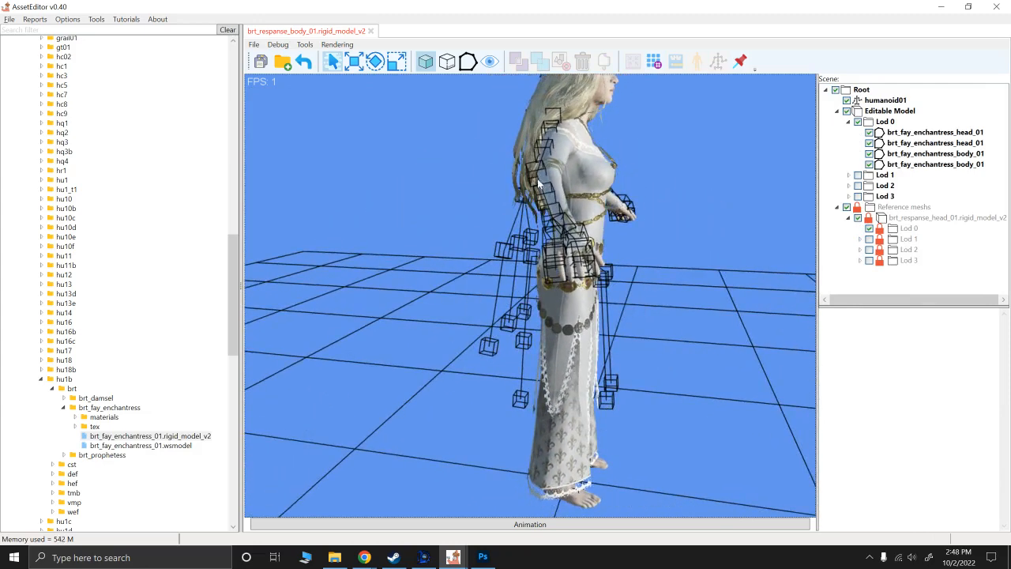
pyautogui.moveTo(614, 214); pyautogui.dragTo(587, 179)
pyautogui.click(587, 179)
pyautogui.scroll(-3, 644, 284)
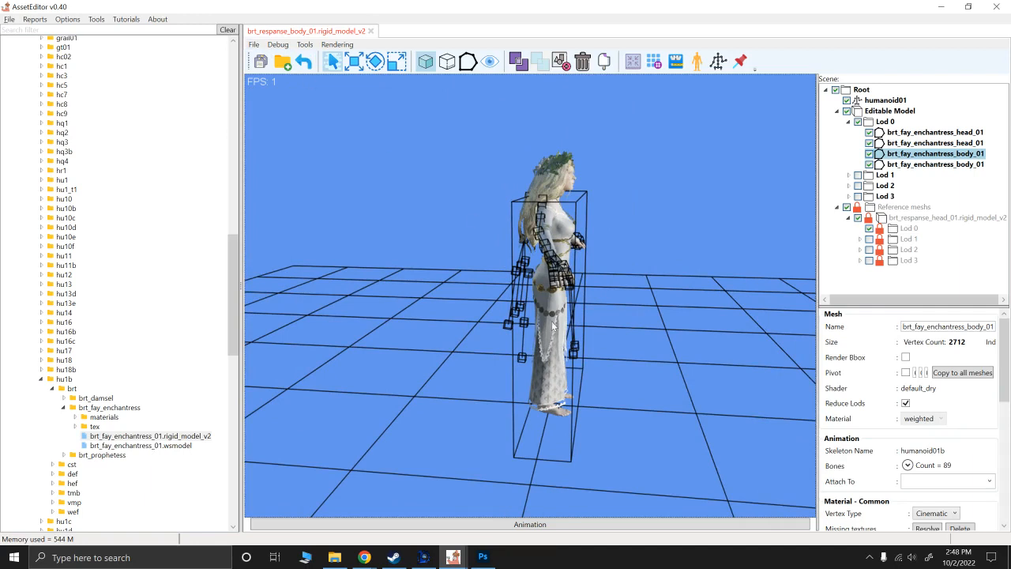
pyautogui.click(353, 61)
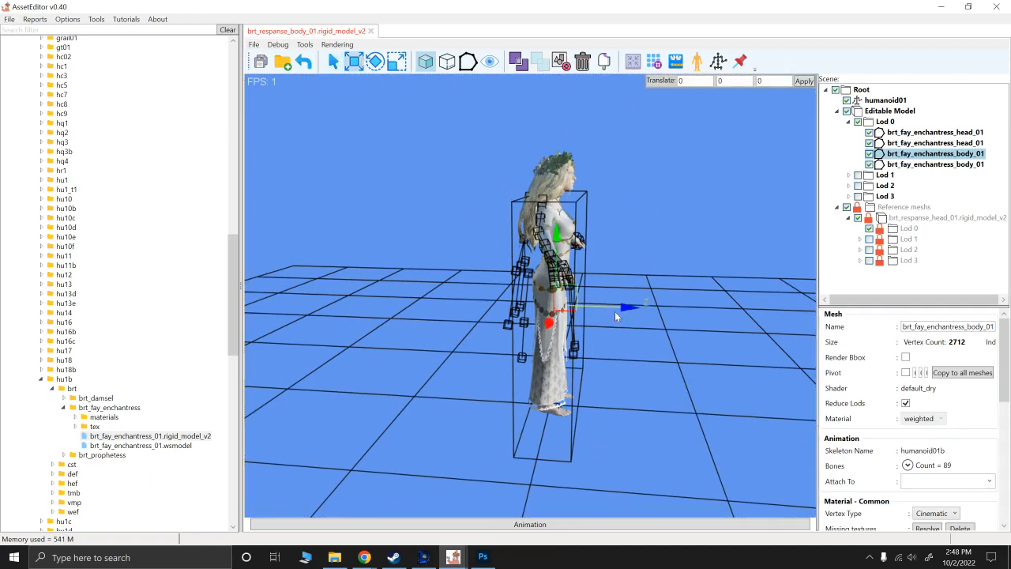
pyautogui.moveTo(615, 310); pyautogui.dragTo(615, 312)
pyautogui.hotkey('ctrl', 'z')
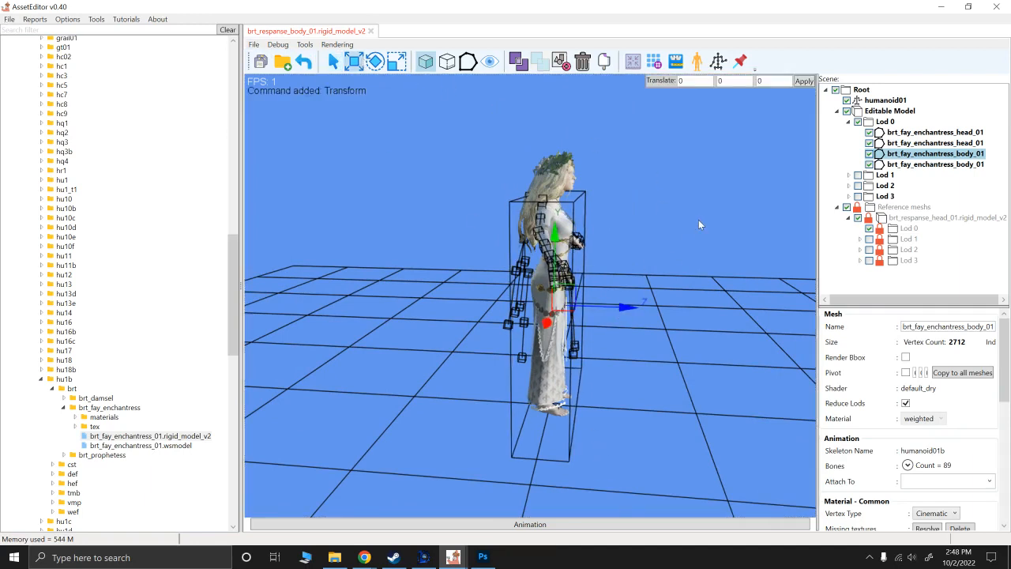
# Select all four Fay Enchantress meshes in Lod 0 and move them together slightly backward along the Z axis.
pyautogui.keyDown('ctrl'); pyautogui.click(906, 135); pyautogui.keyUp('ctrl')
pyautogui.keyDown('ctrl'); pyautogui.click(905, 144); pyautogui.keyUp('ctrl')
pyautogui.keyDown('ctrl'); pyautogui.click(905, 166); pyautogui.keyUp('ctrl')
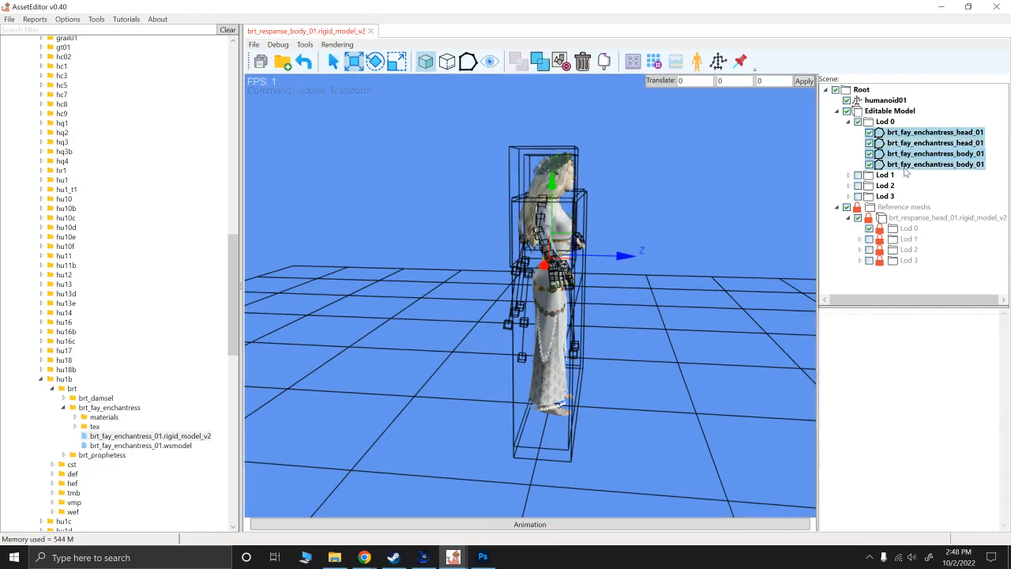
pyautogui.moveTo(613, 256); pyautogui.dragTo(590, 251)
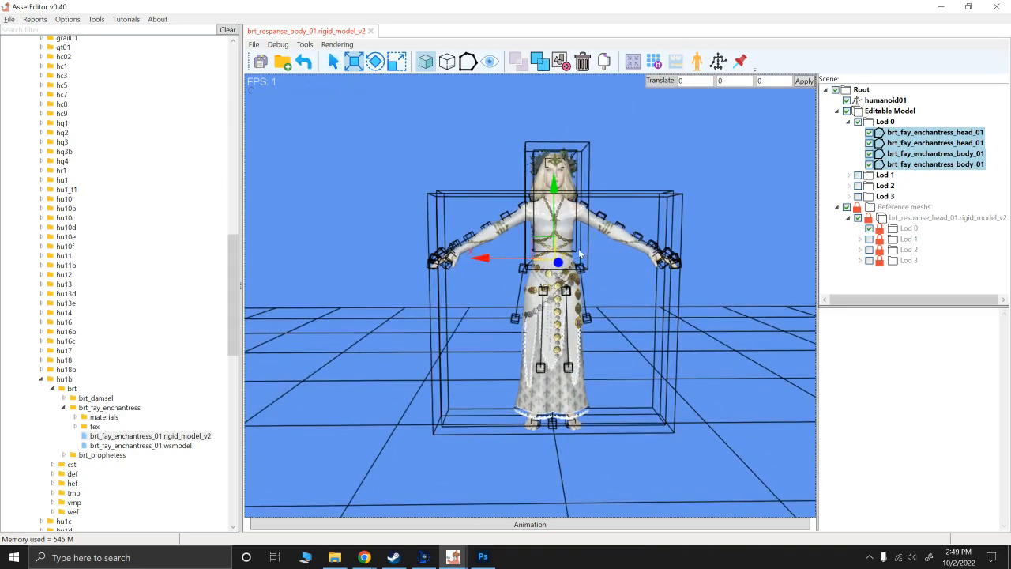
# Scale the four selected Fay Enchantress meshes by 1.05 on all three axes and check the fit against the skeleton.
pyautogui.click(397, 63)
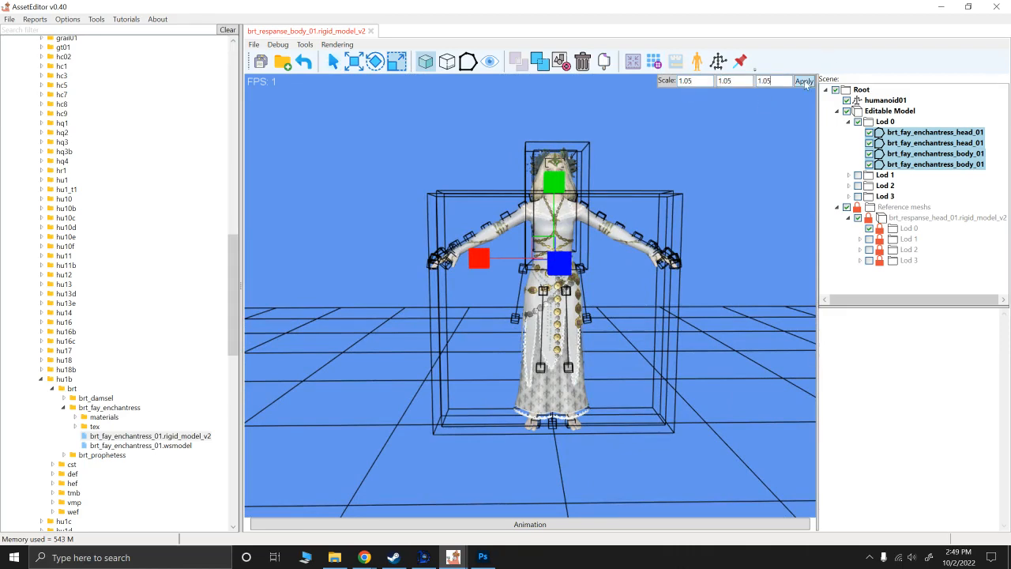
pyautogui.click(804, 80)
pyautogui.scroll(2, 722, 284)
pyautogui.moveTo(722, 283); pyautogui.dragTo(715, 254)
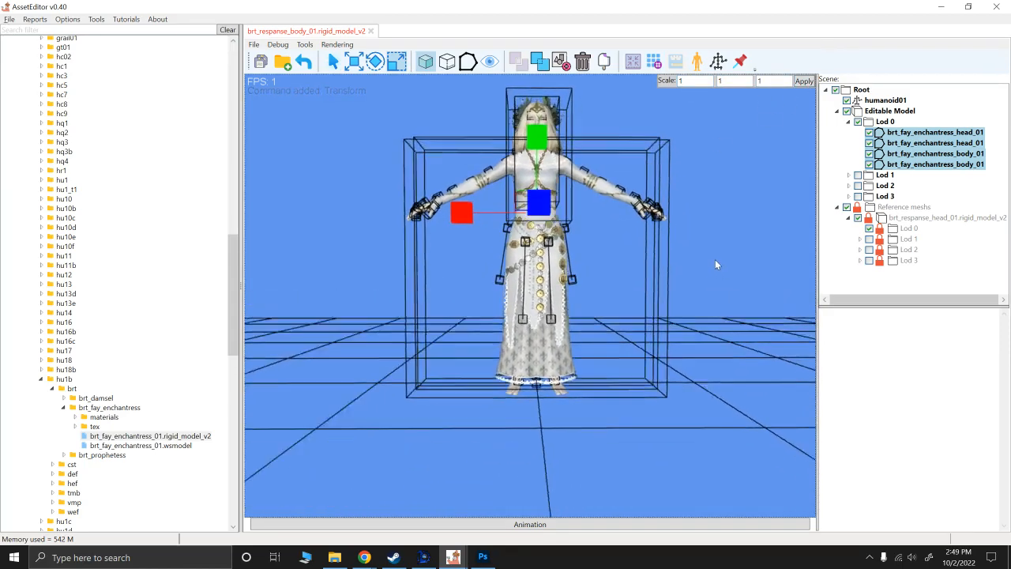
# Move the four selected Fay Enchantress meshes slightly to refine their alignment with the humanoid01 skeleton.
pyautogui.click(353, 68)
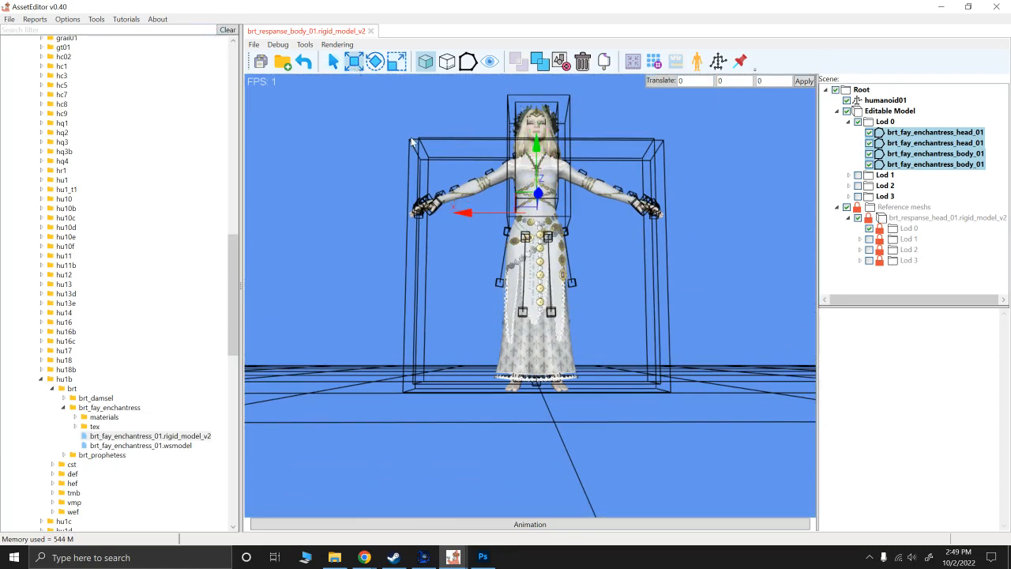
pyautogui.moveTo(672, 248); pyautogui.dragTo(710, 259)
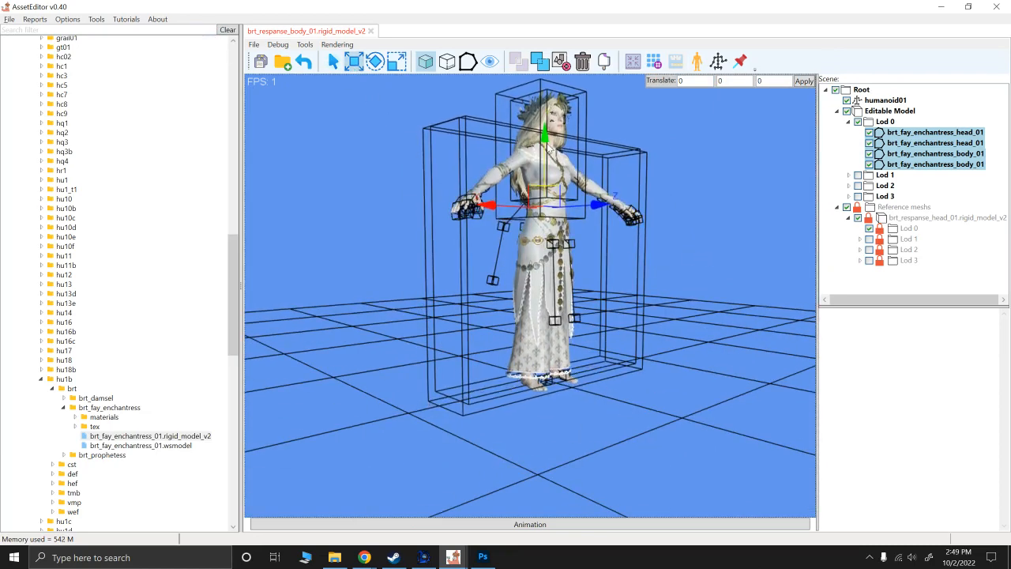
pyautogui.press('1')
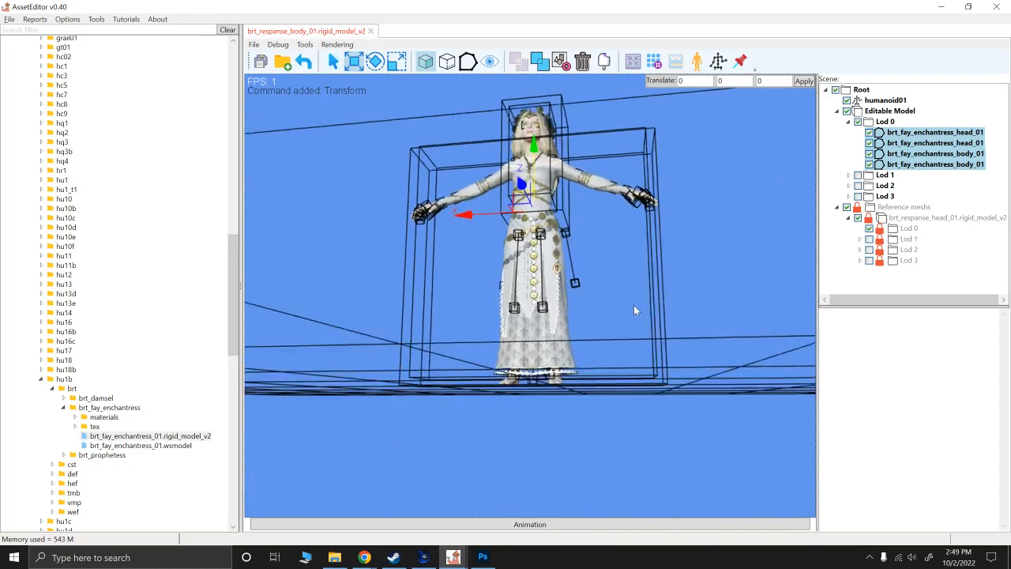
pyautogui.moveTo(640, 313); pyautogui.dragTo(669, 294)
pyautogui.press('1')
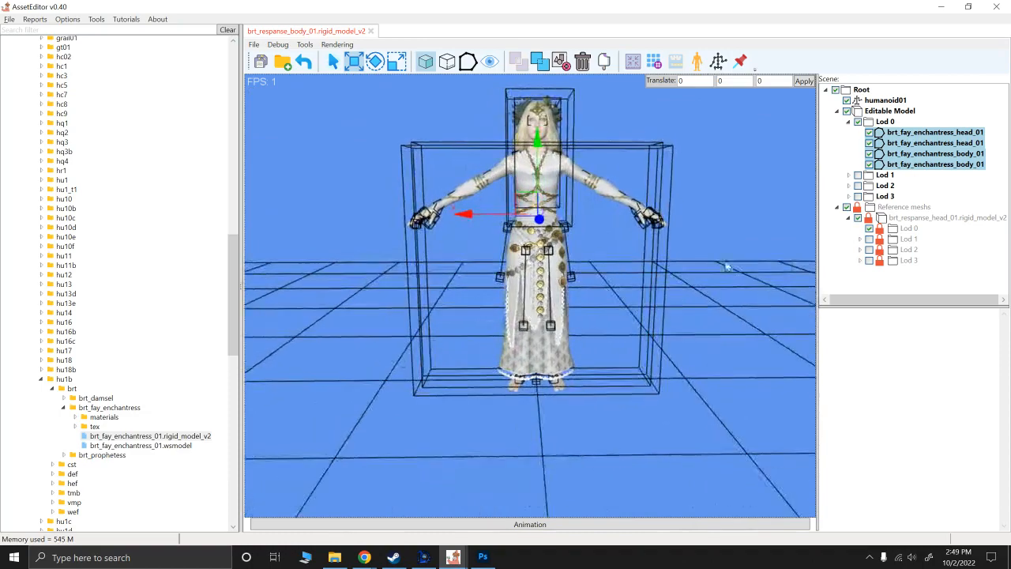
# Deselect the meshes and preview the hu1_2hh_stand_idle_01 animation to examine the fit before remapping the bones.
pyautogui.click(722, 146)
pyautogui.moveTo(642, 168); pyautogui.dragTo(649, 221)
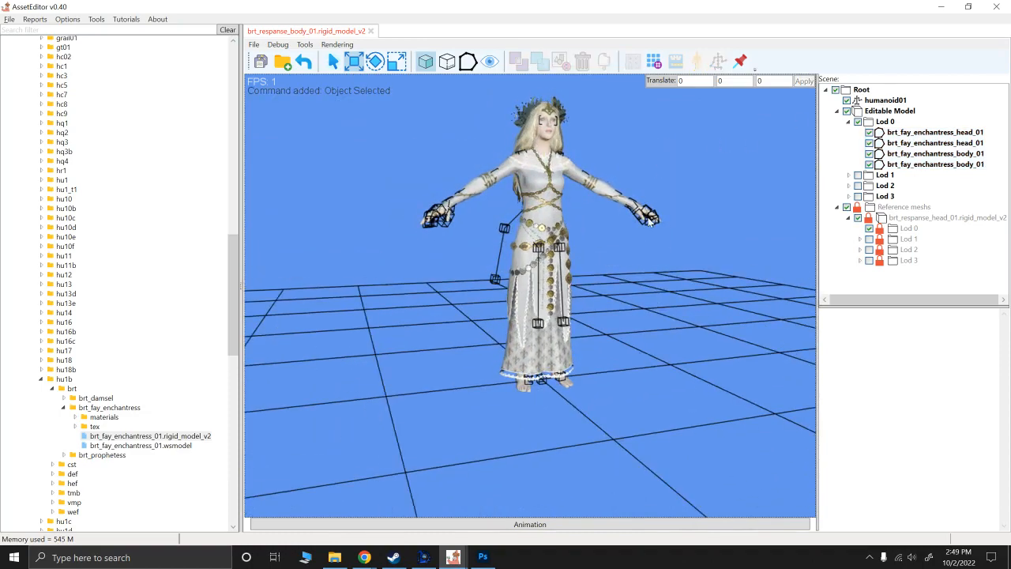
pyautogui.click(569, 525)
pyautogui.moveTo(484, 277); pyautogui.dragTo(582, 303)
pyautogui.scroll(1, 633, 322)
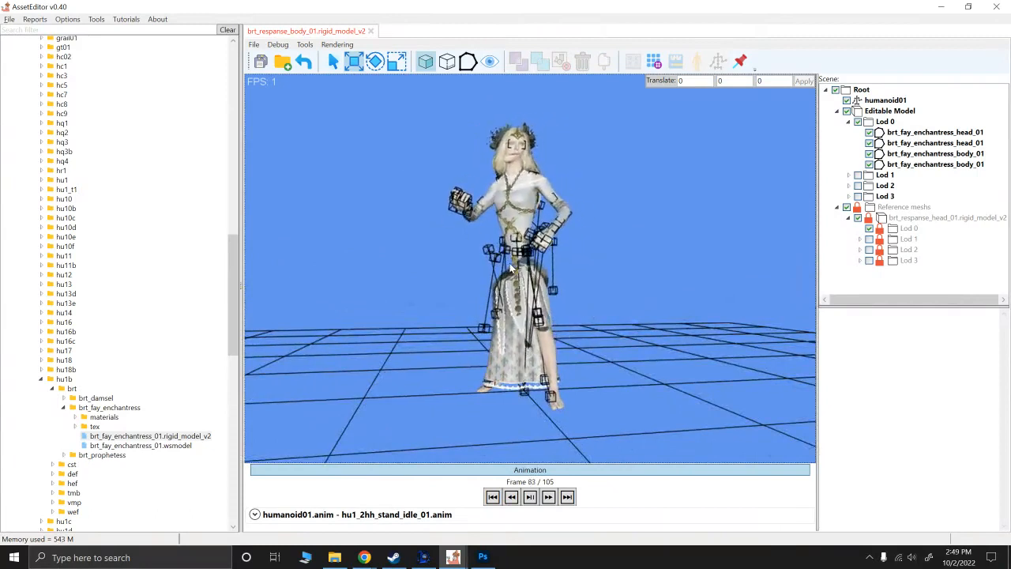
pyautogui.click(540, 472)
# Select all four Fay Enchantress meshes in Lod 0 and auto-map their humanoid01b bones to humanoid01 based on name.
pyautogui.click(924, 133)
pyautogui.keyDown('shift'); pyautogui.click(923, 143); pyautogui.keyUp('shift')
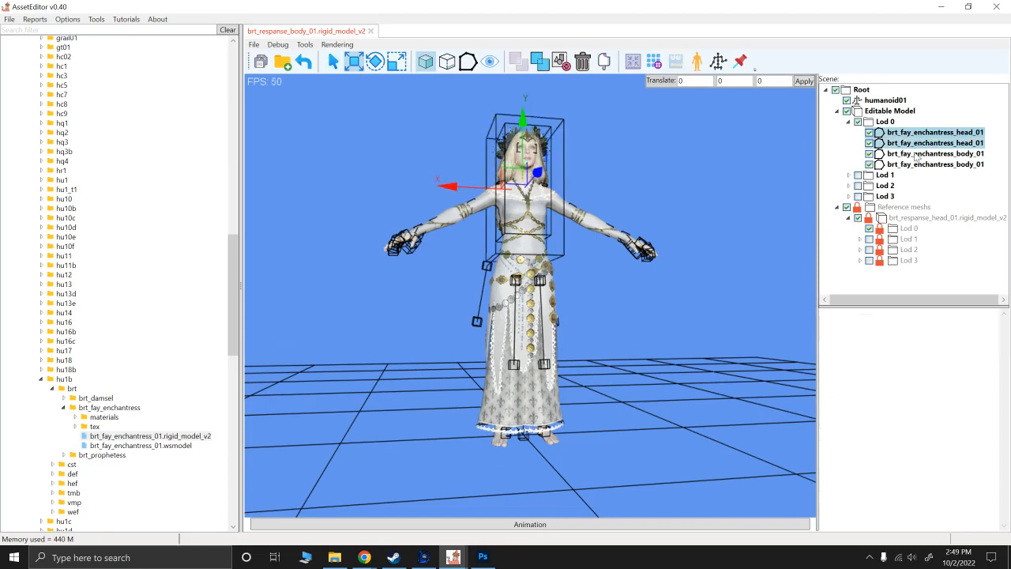
pyautogui.keyDown('shift'); pyautogui.click(917, 164); pyautogui.keyUp('shift')
pyautogui.moveTo(737, 151); pyautogui.dragTo(669, 195)
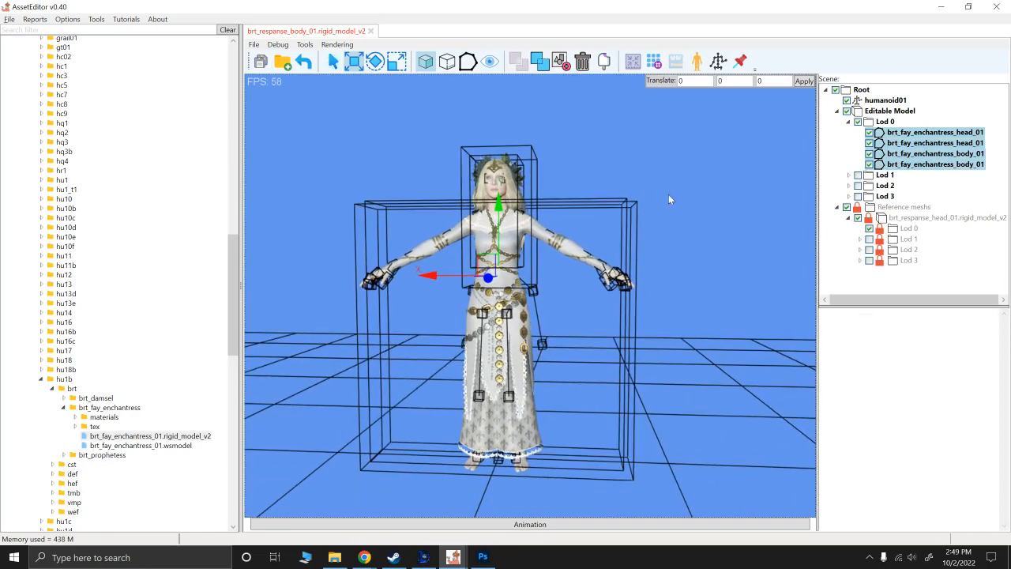
pyautogui.click(718, 61)
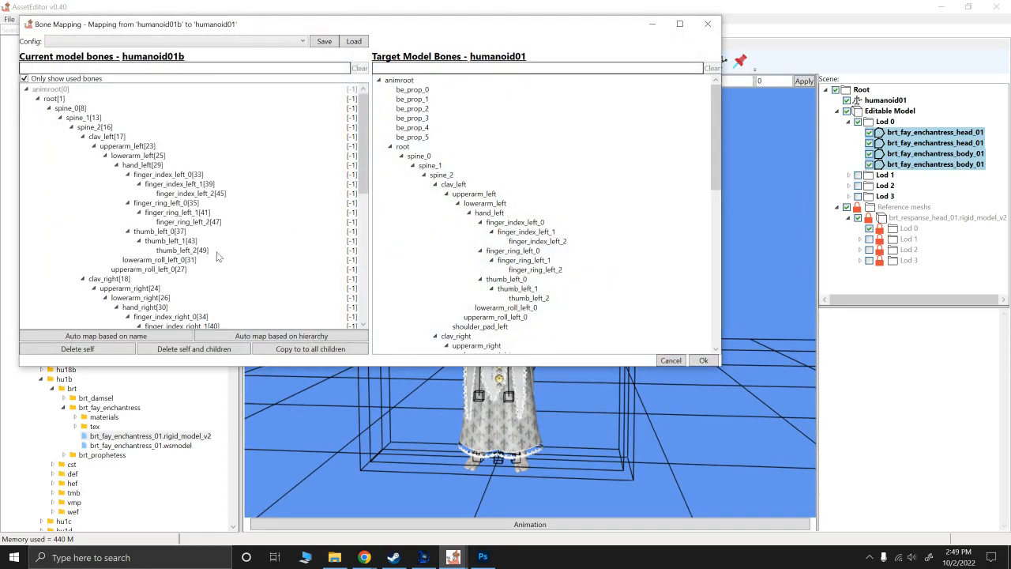
pyautogui.click(101, 337)
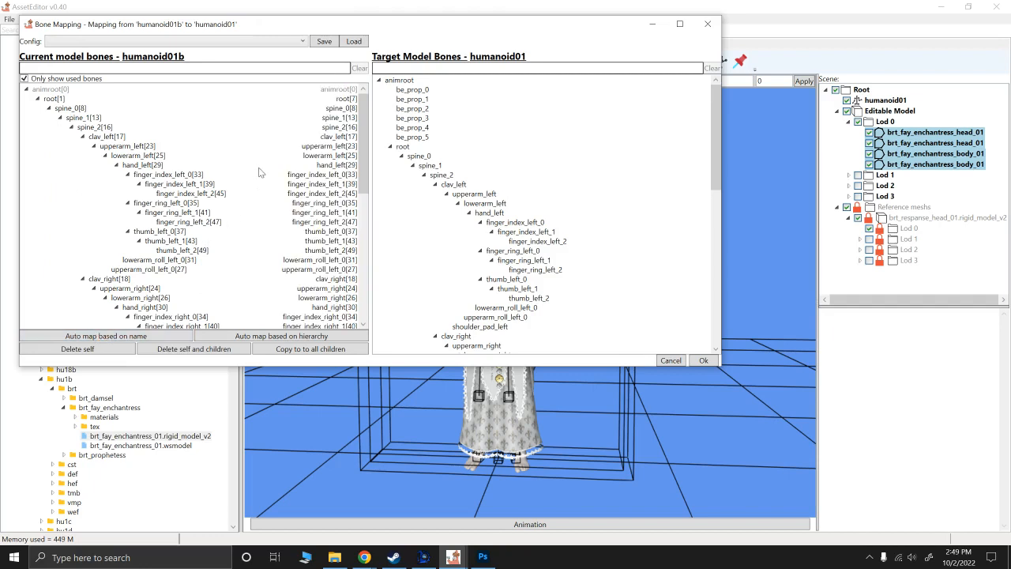
# Map the unmapped eyelid_upper_left bone to eye_left and eyelid_upper_right to eye_right.
pyautogui.scroll(-10, 264, 174)
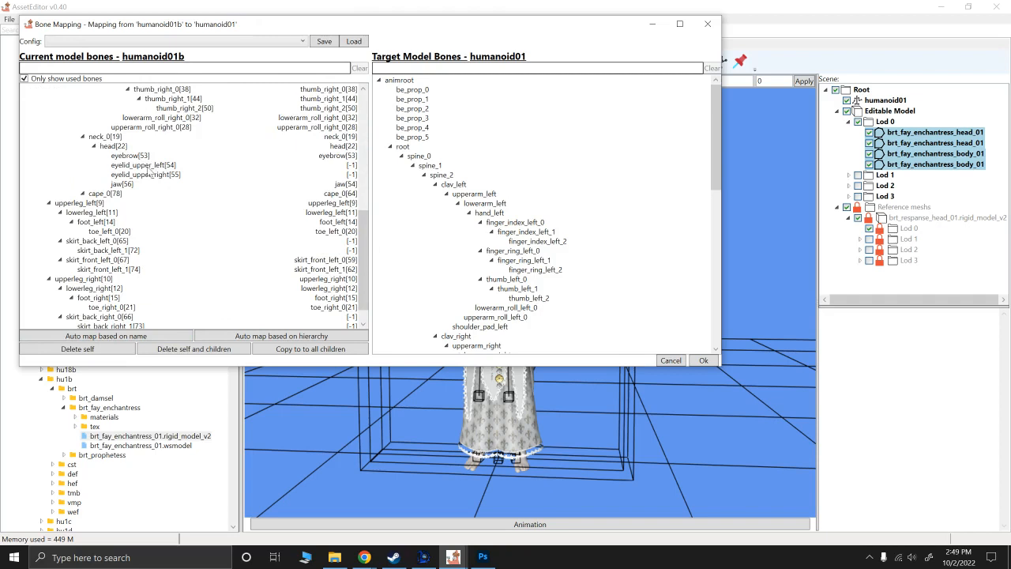
pyautogui.scroll(-9, 472, 207)
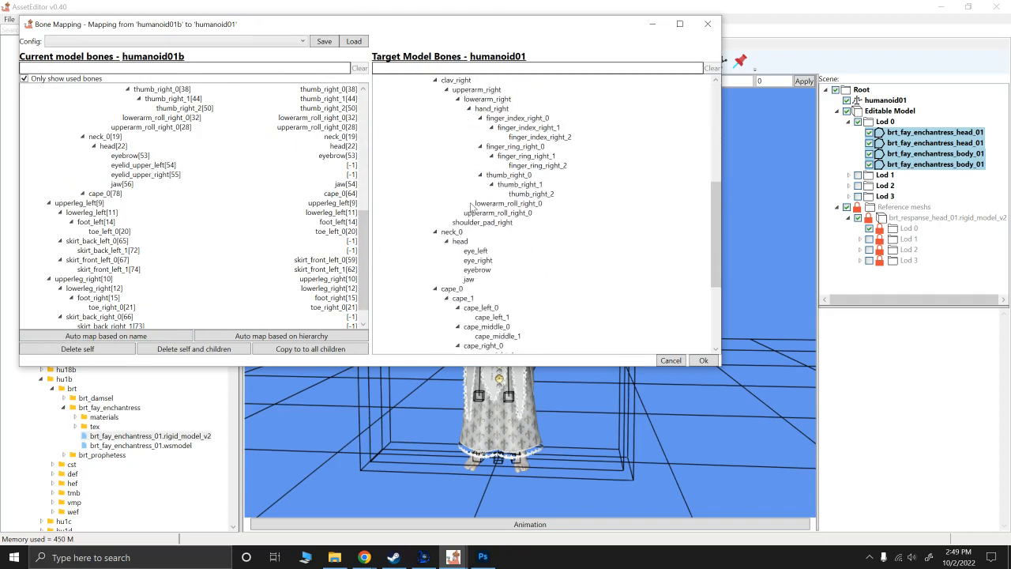
pyautogui.scroll(-2, 471, 207)
pyautogui.scroll(1, 451, 219)
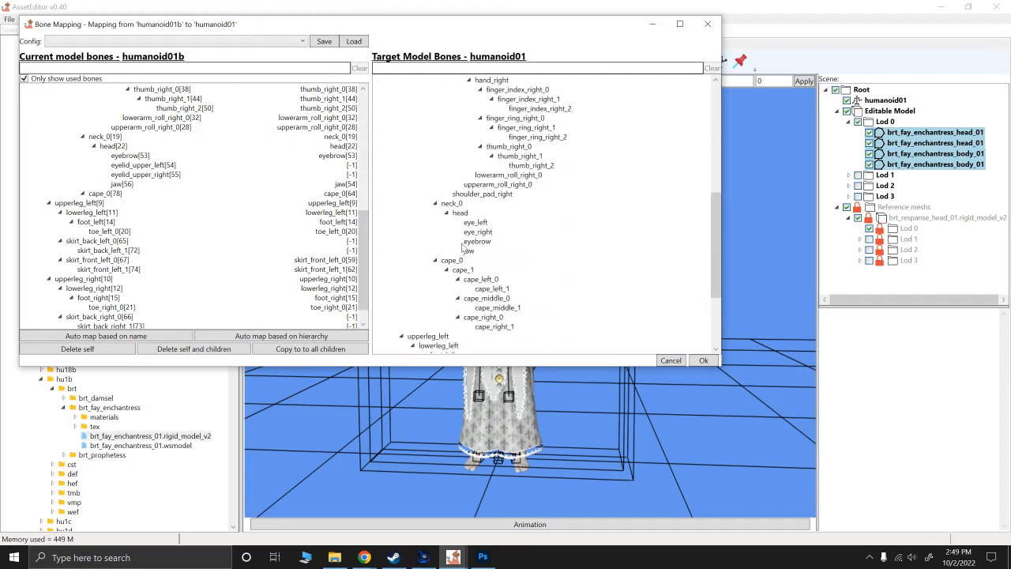
pyautogui.click(135, 165)
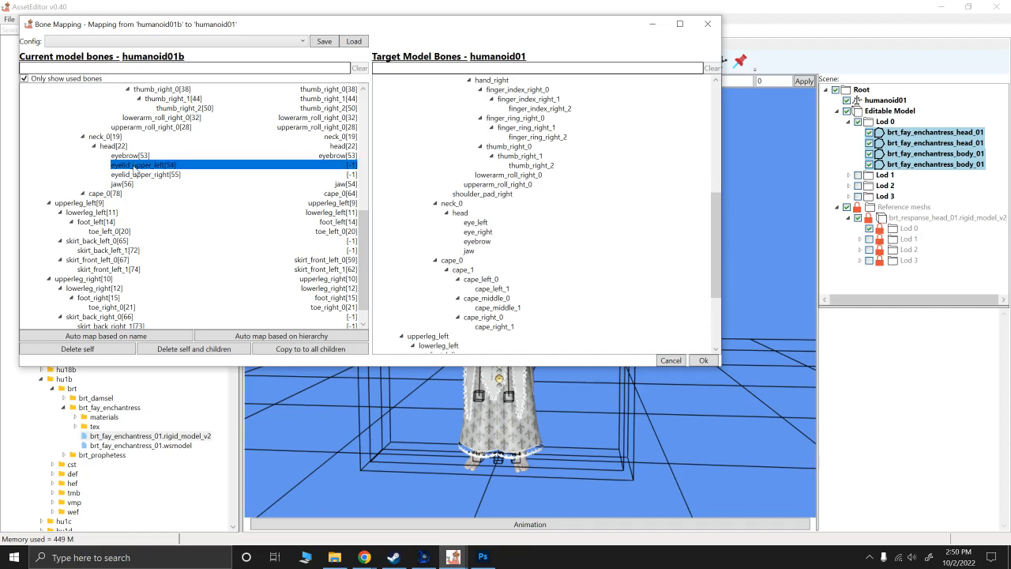
pyautogui.click(476, 222)
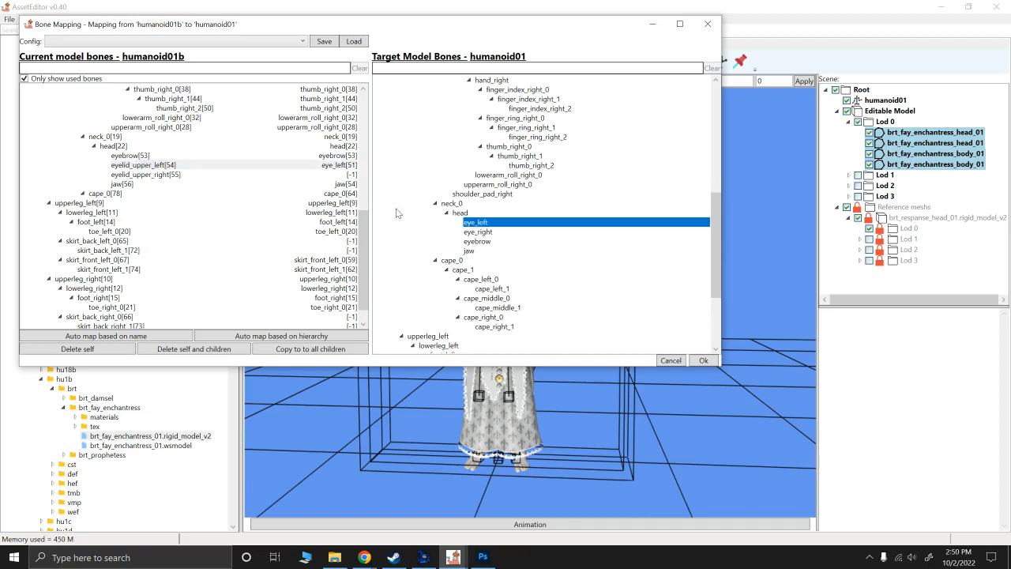
pyautogui.click(133, 175)
pyautogui.click(470, 232)
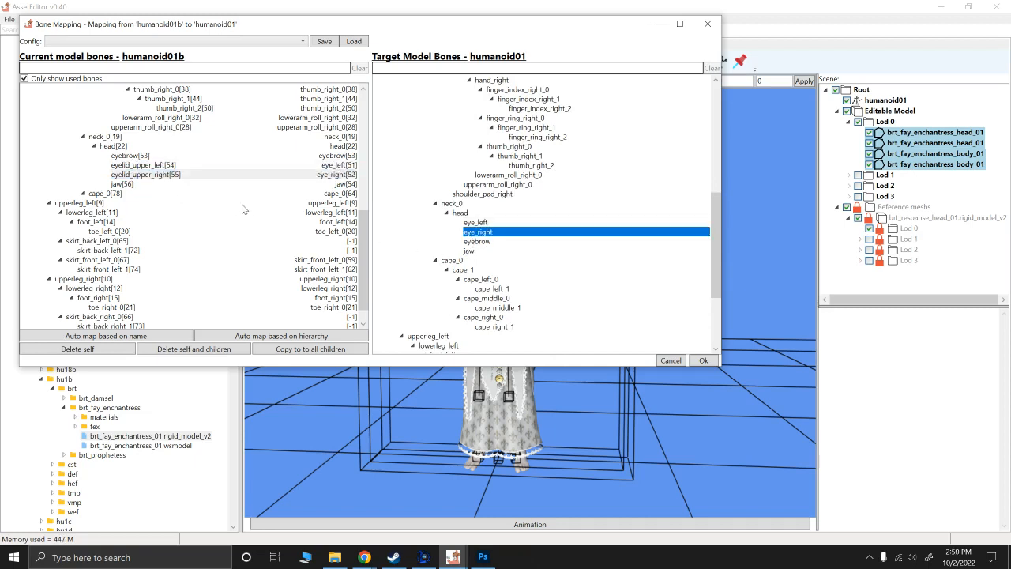
# Map skirt_back_left_0 to upperleg_left and skirt_back_left_1 to lowerleg_left.
pyautogui.click(98, 241)
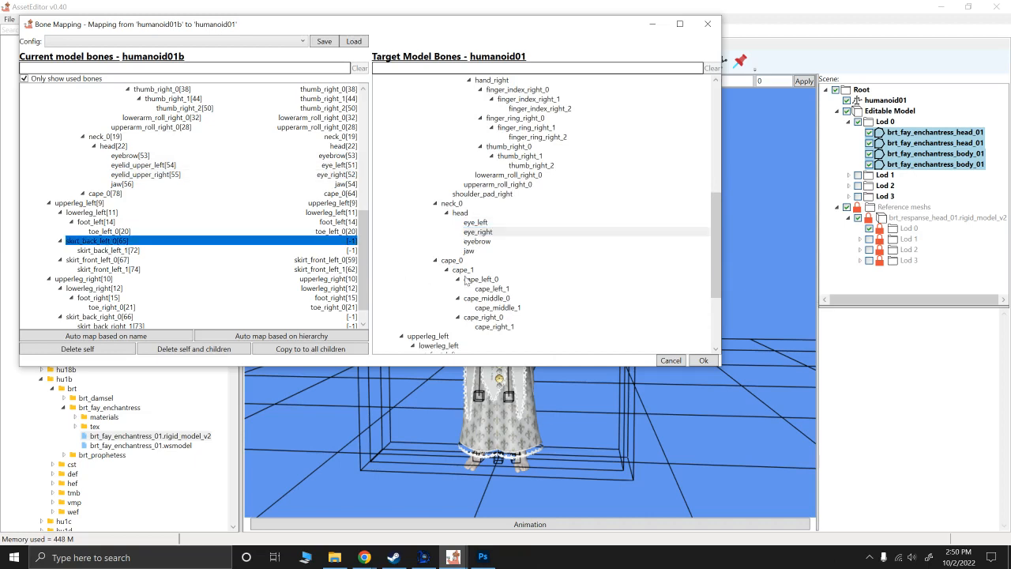
pyautogui.scroll(-4, 453, 279)
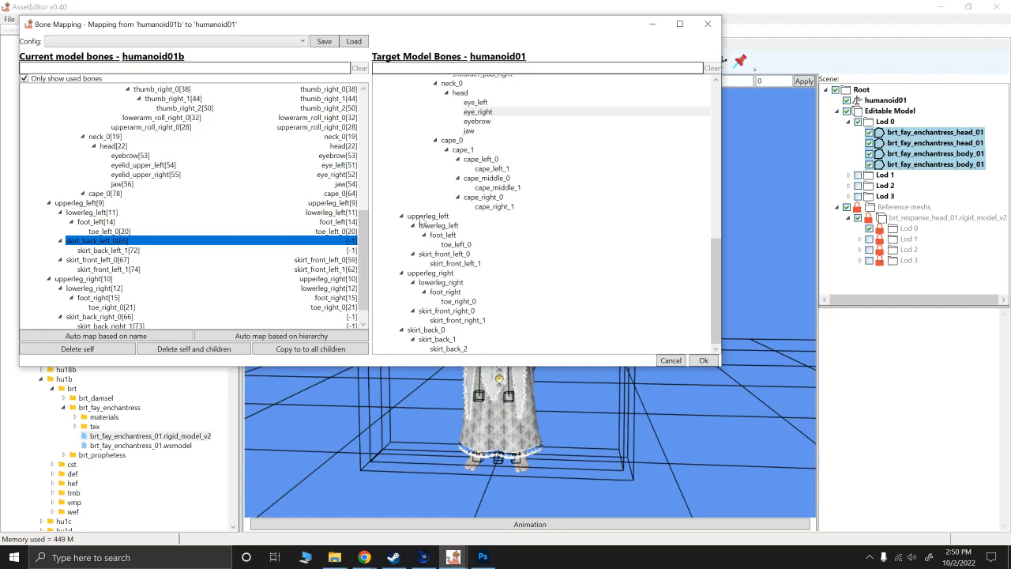
pyautogui.click(428, 216)
pyautogui.click(91, 250)
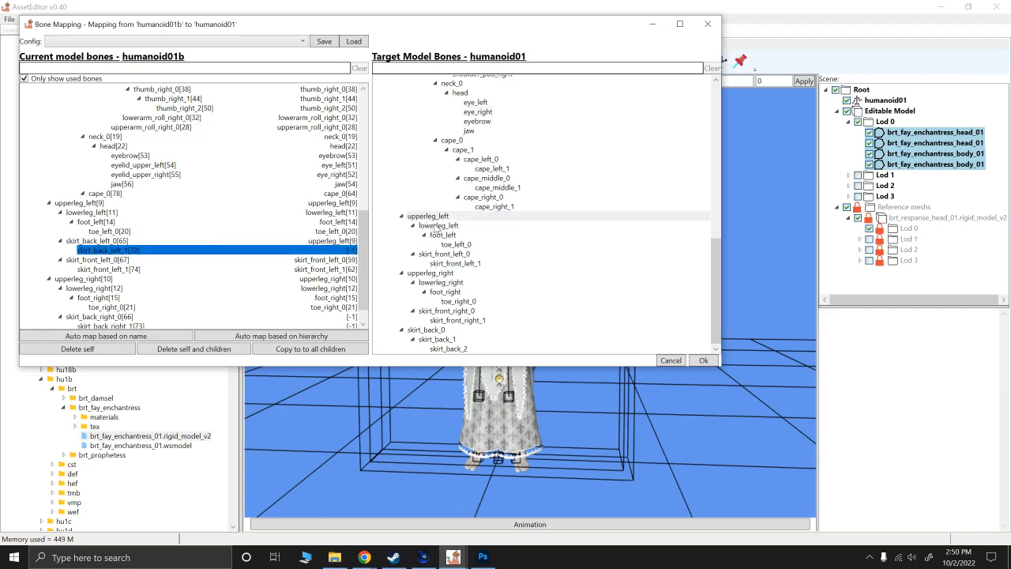
pyautogui.click(437, 226)
# Map skirt_back_right_0 to upperleg_right and skirt_back_right_1 to lowerleg_right, and apply the bone mapping.
pyautogui.scroll(-1, 118, 304)
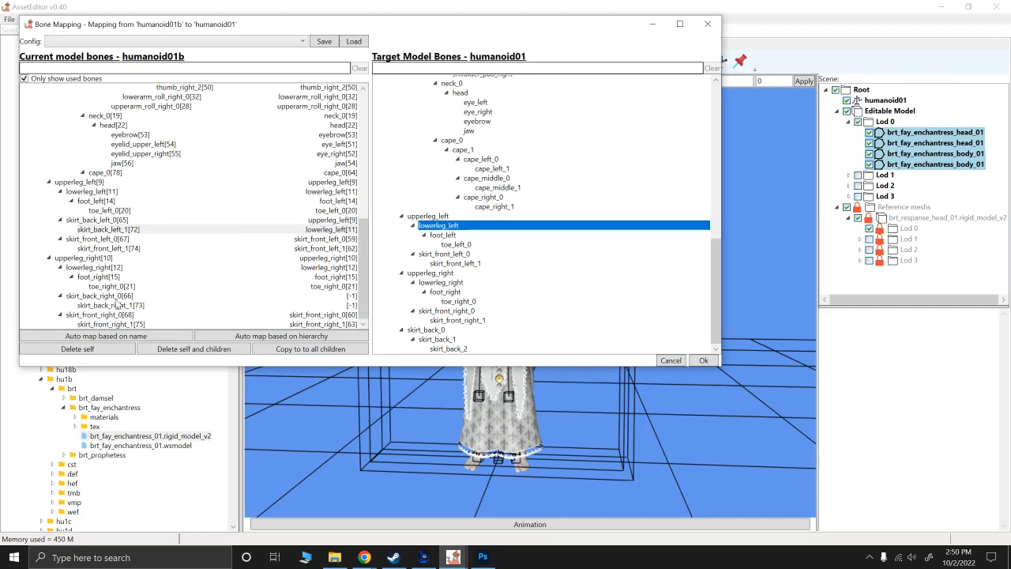
pyautogui.click(96, 297)
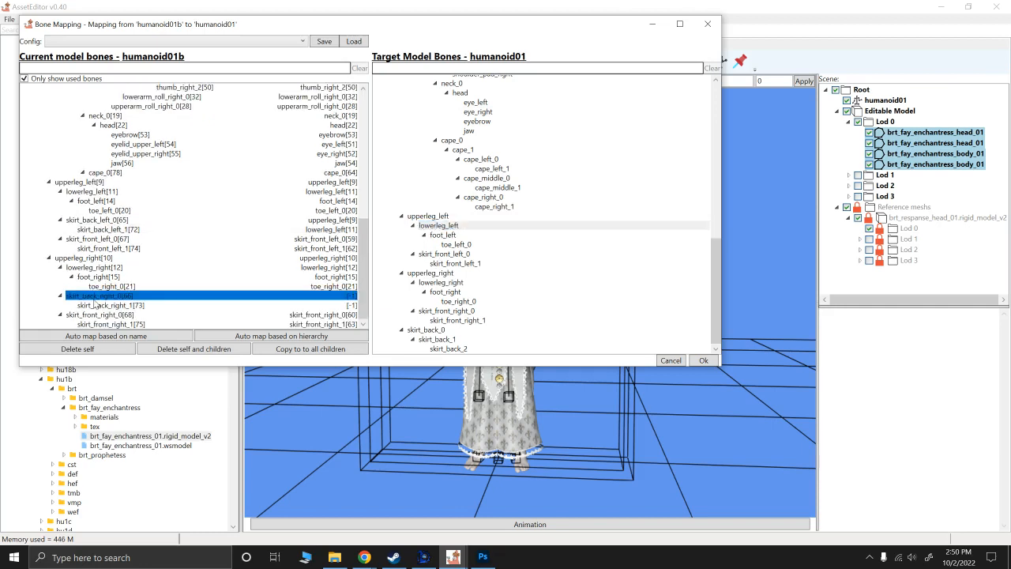
pyautogui.click(425, 273)
pyautogui.click(148, 307)
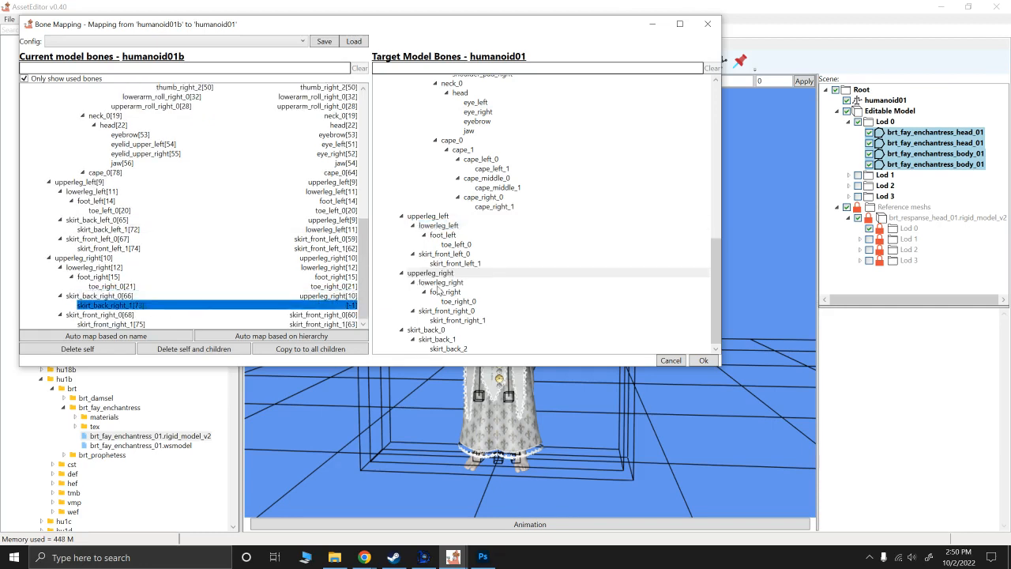
pyautogui.click(439, 283)
pyautogui.click(701, 361)
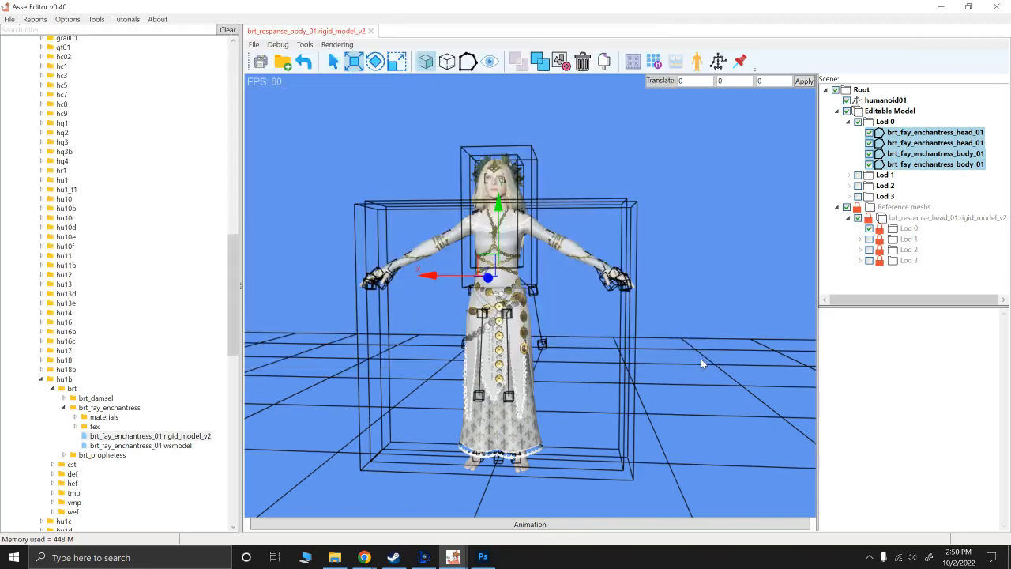
# Play the hu1_2hh_stand_idle_01 animation on the remapped meshes and examine how the skirt follows the skeleton from front and back.
pyautogui.moveTo(507, 382); pyautogui.dragTo(504, 359)
pyautogui.scroll(-2, 510, 371)
pyautogui.click(555, 522)
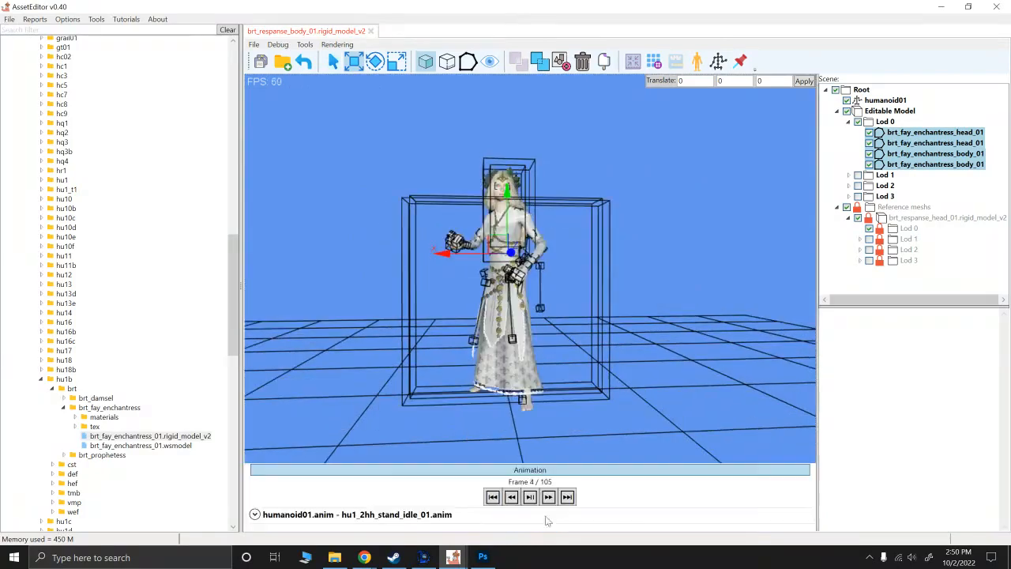
pyautogui.moveTo(585, 374); pyautogui.dragTo(393, 362)
pyautogui.scroll(3, 542, 401)
pyautogui.moveTo(542, 406); pyautogui.dragTo(577, 313)
pyautogui.scroll(-3, 620, 334)
pyautogui.scroll(3, 497, 307)
pyautogui.click(655, 243)
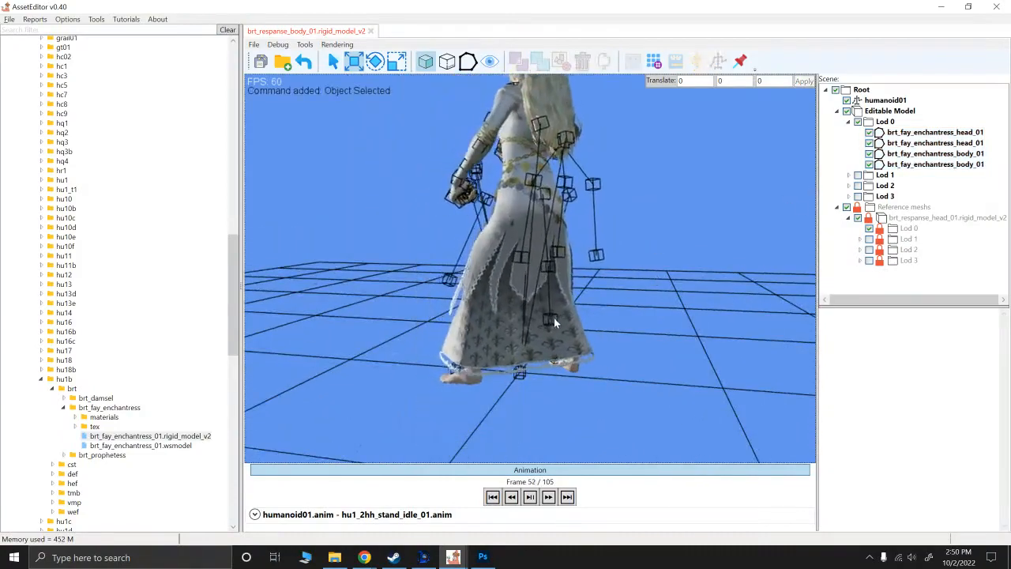
pyautogui.click(554, 318)
pyautogui.click(611, 241)
pyautogui.moveTo(594, 286); pyautogui.dragTo(625, 275)
pyautogui.scroll(-3, 666, 285)
pyautogui.scroll(3, 625, 275)
# Hide the humanoid01 skeleton and inspect the animated arms, belt and dress up close and from several angles.
pyautogui.click(846, 100)
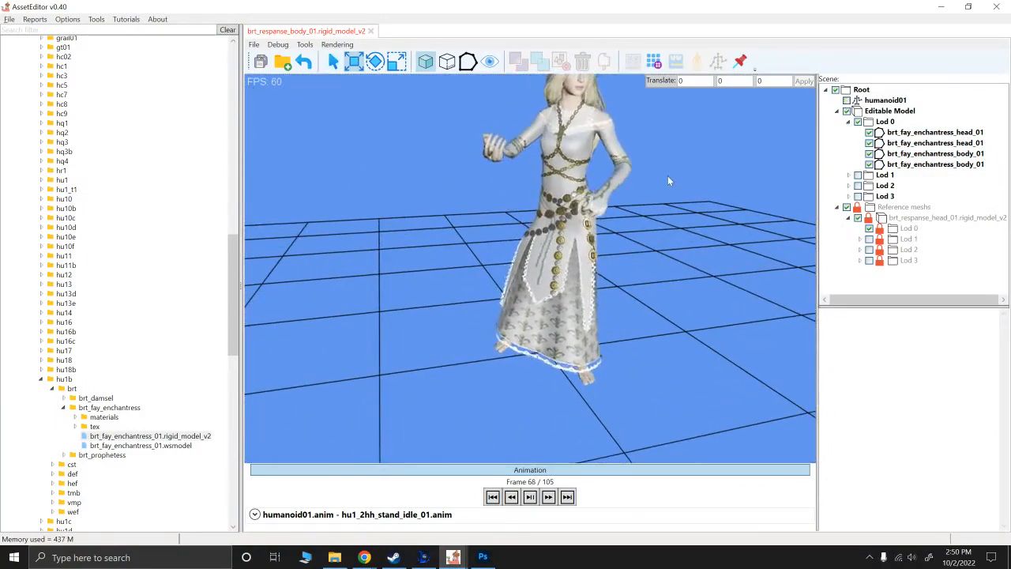
pyautogui.scroll(5, 659, 199)
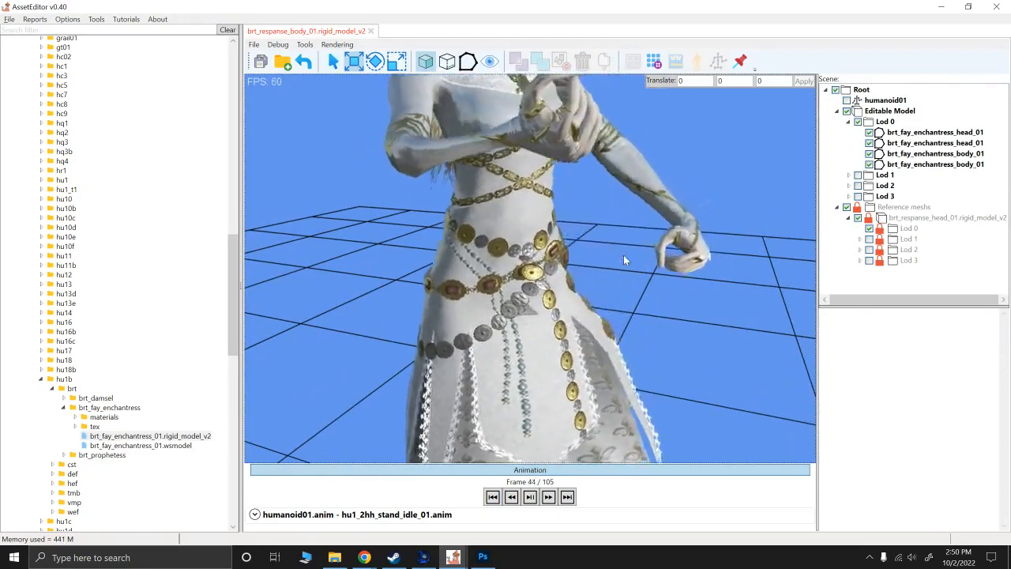
pyautogui.moveTo(624, 258); pyautogui.dragTo(514, 229)
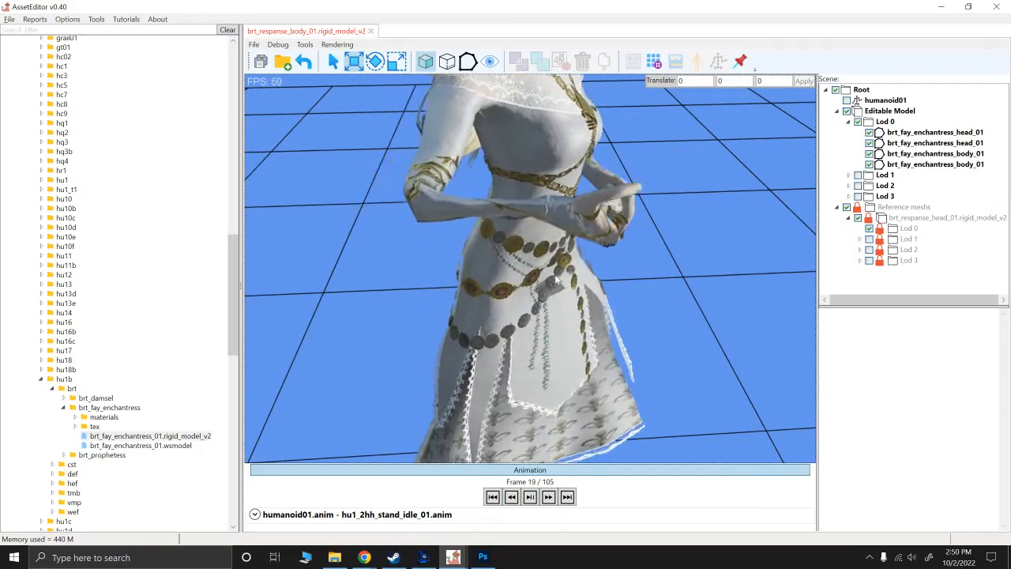
pyautogui.moveTo(234, 334)
pyautogui.mouseDown()
pyautogui.moveTo(234, 294)
pyautogui.moveTo(236, 335)
pyautogui.mouseUp()
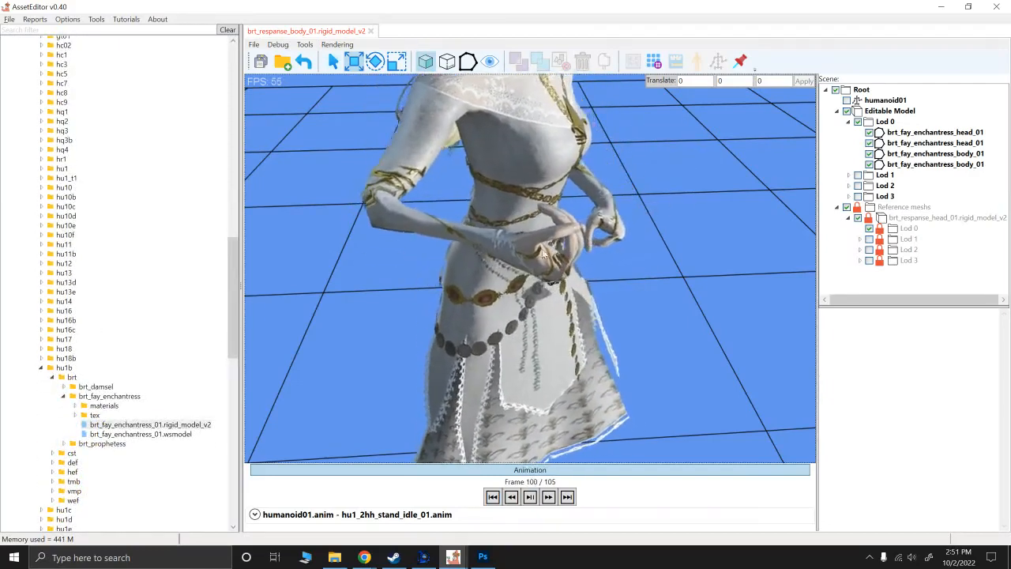
pyautogui.moveTo(541, 255); pyautogui.dragTo(510, 231)
pyautogui.scroll(-3, 571, 299)
pyautogui.scroll(-3, 491, 241)
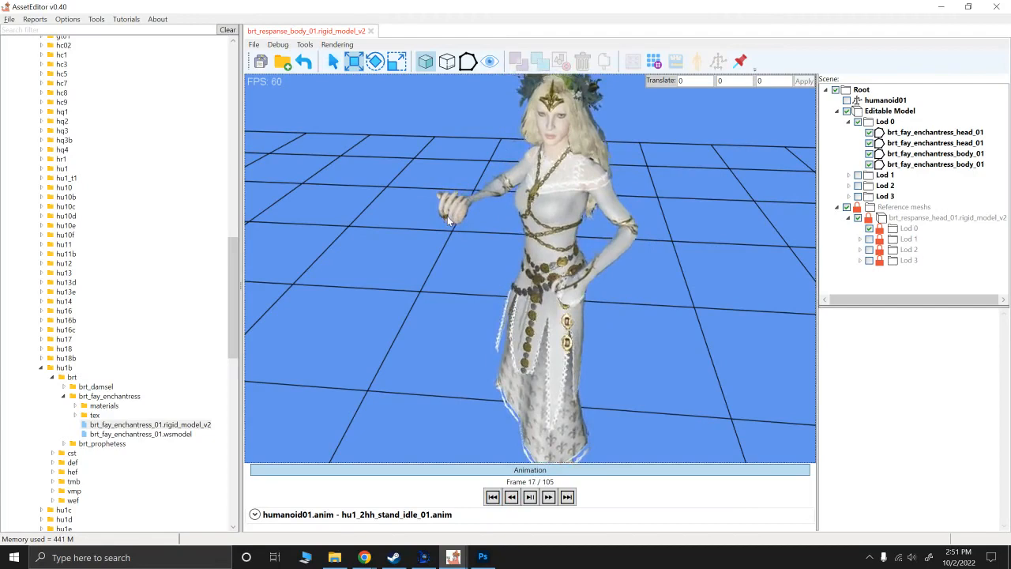
pyautogui.scroll(-2, 503, 211)
pyautogui.moveTo(503, 211); pyautogui.dragTo(462, 211)
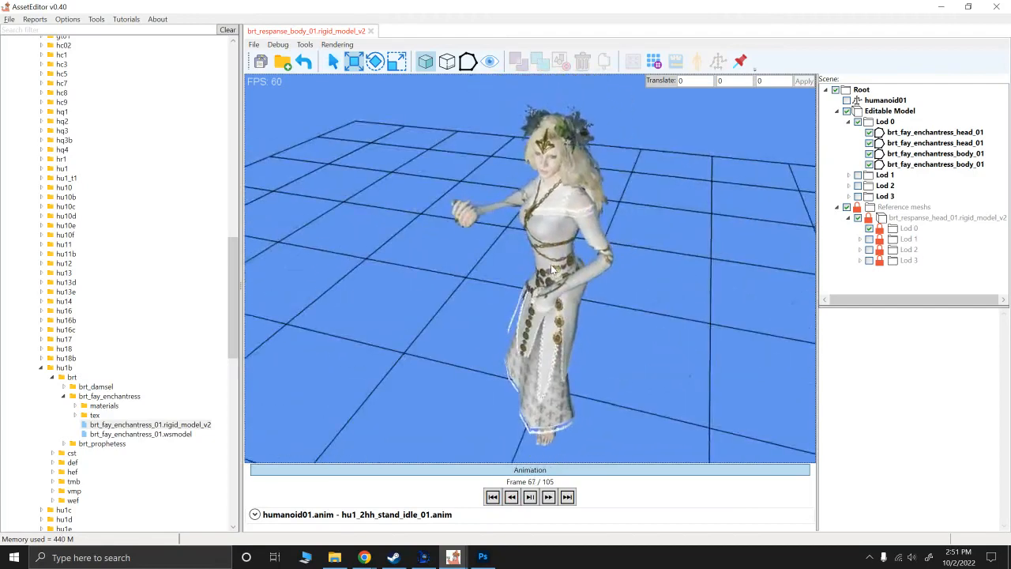
pyautogui.moveTo(551, 264); pyautogui.dragTo(618, 315)
pyautogui.scroll(3, 560, 258)
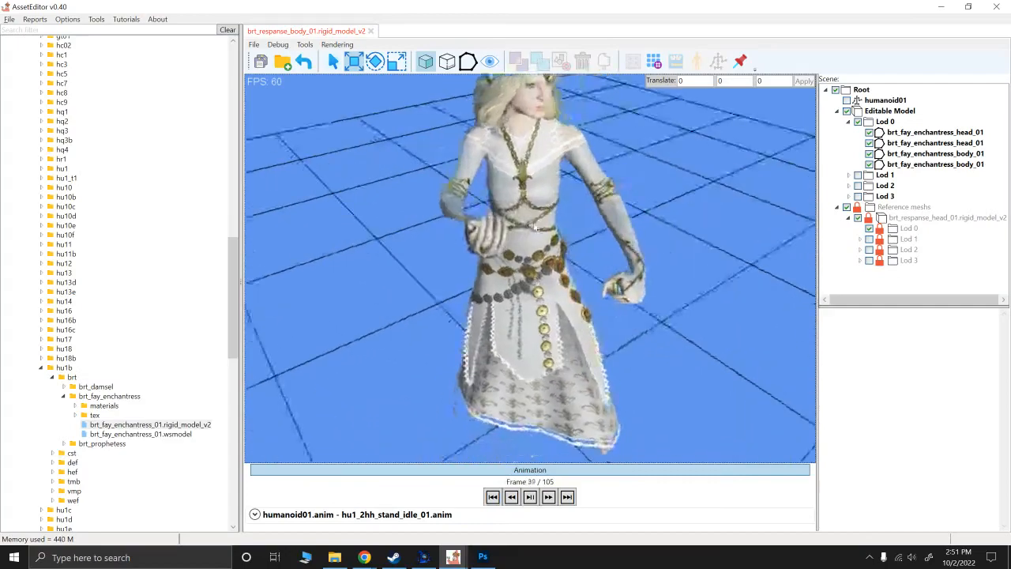
pyautogui.scroll(3, 510, 246)
pyautogui.scroll(-3, 662, 346)
pyautogui.scroll(2, 582, 320)
pyautogui.scroll(3, 560, 313)
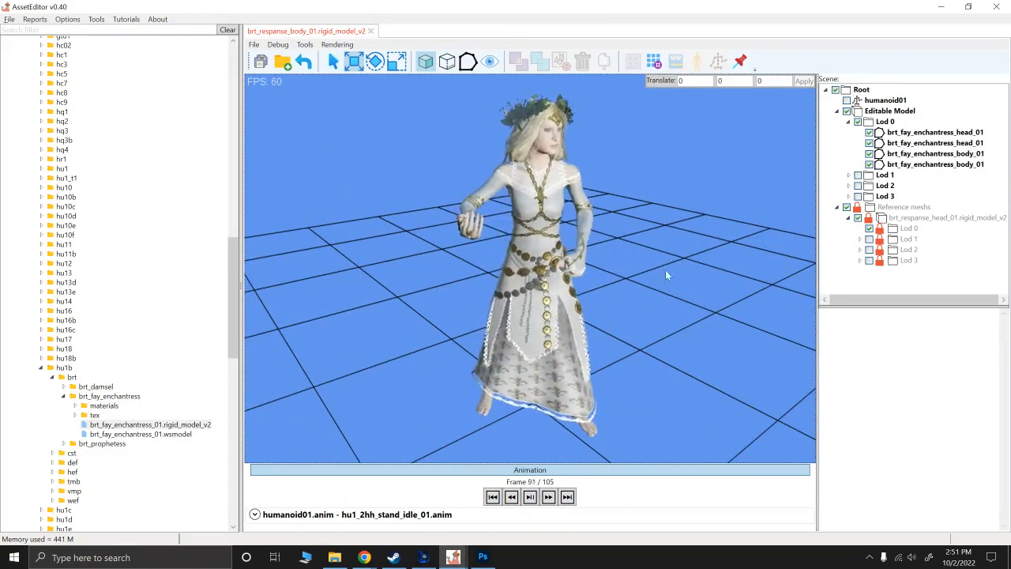
pyautogui.click(539, 471)
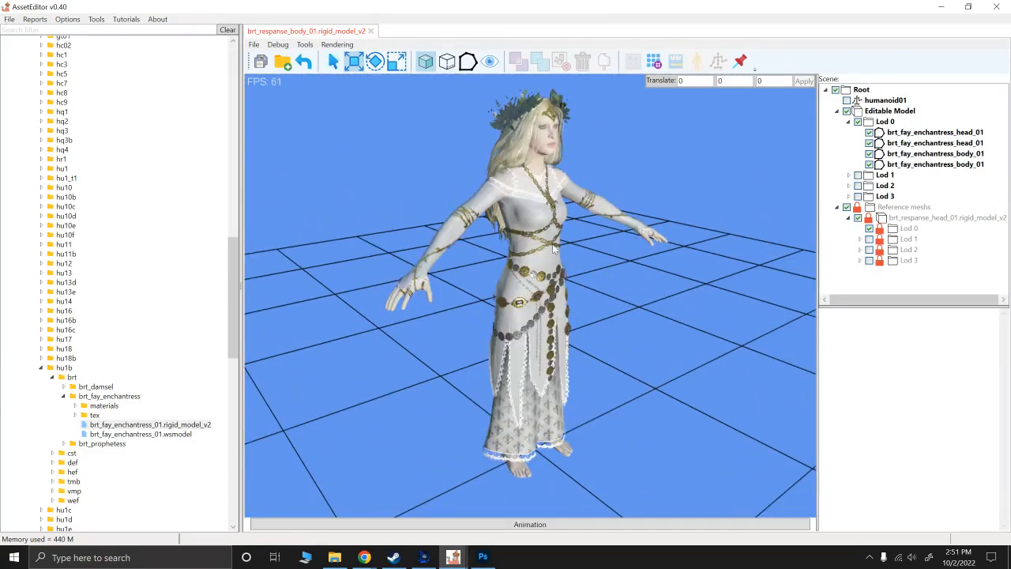
pyautogui.click(887, 113)
pyautogui.click(254, 45)
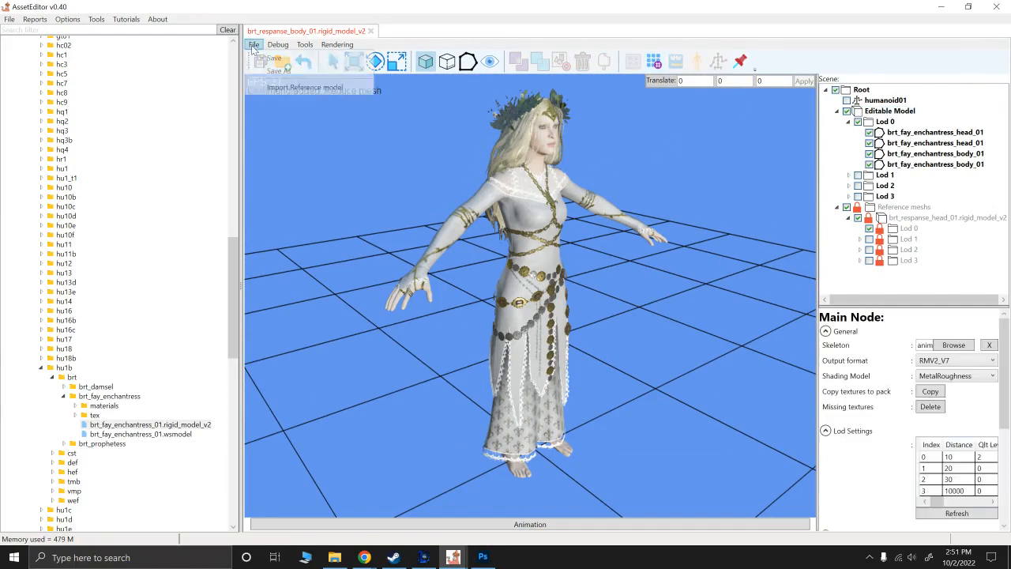
pyautogui.click(254, 46)
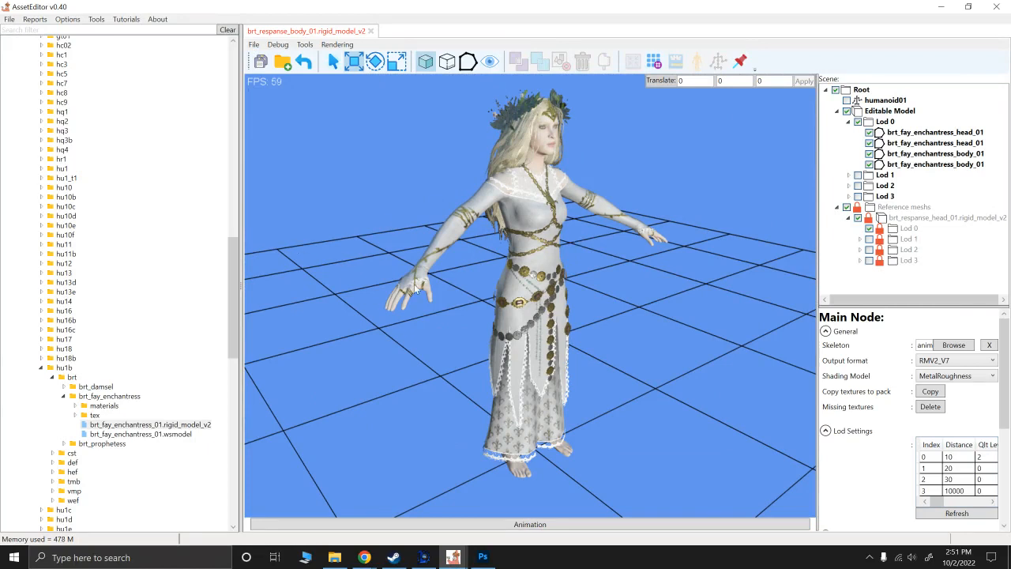
pyautogui.click(304, 44)
pyautogui.click(340, 58)
pyautogui.click(423, 557)
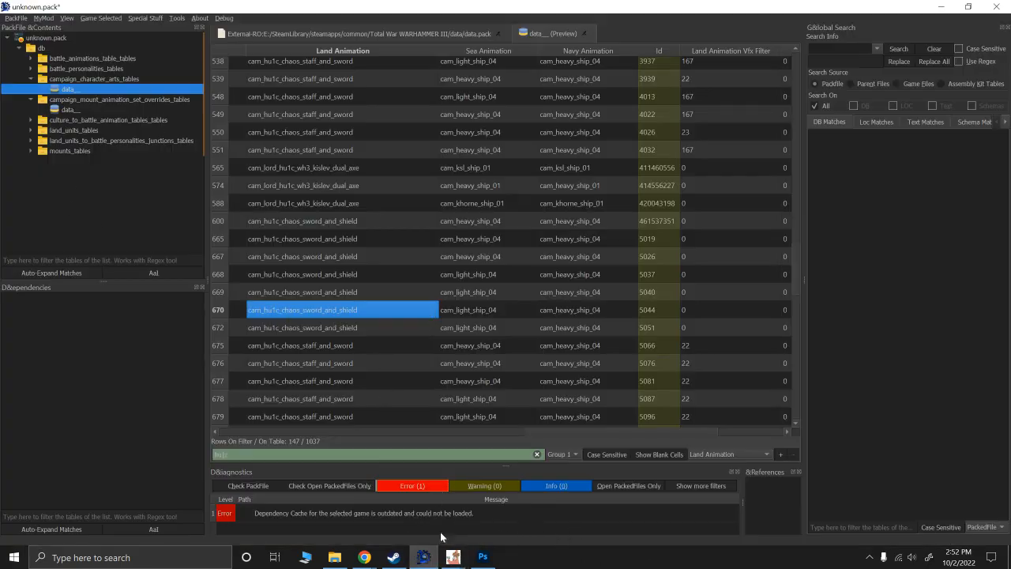
pyautogui.moveTo(453, 555)
pyautogui.click(490, 514)
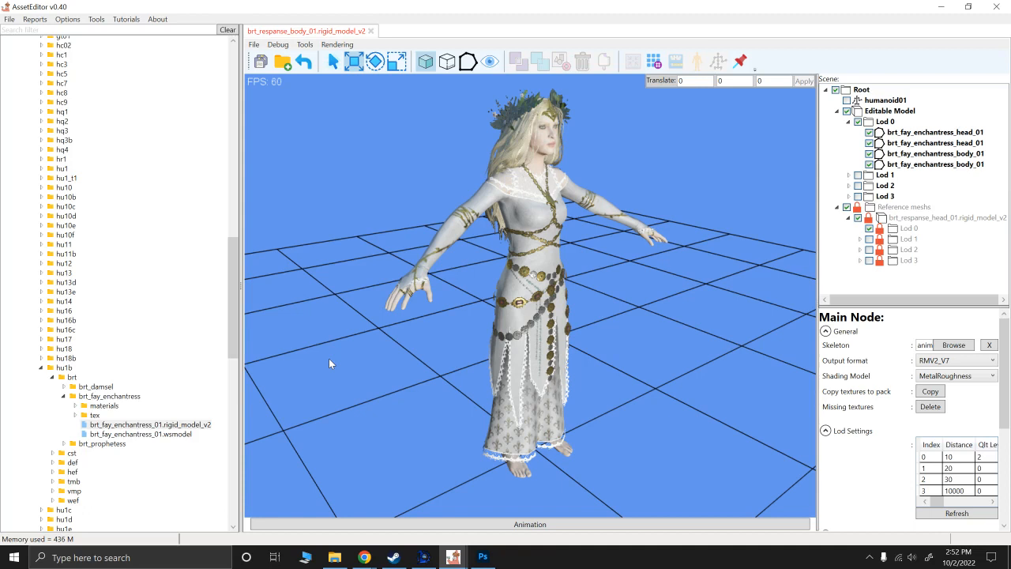
# Close the brt_respanse_body_01.rigid_model_v2 editor and open the Super view tool.
pyautogui.click(371, 31)
pyautogui.click(492, 316)
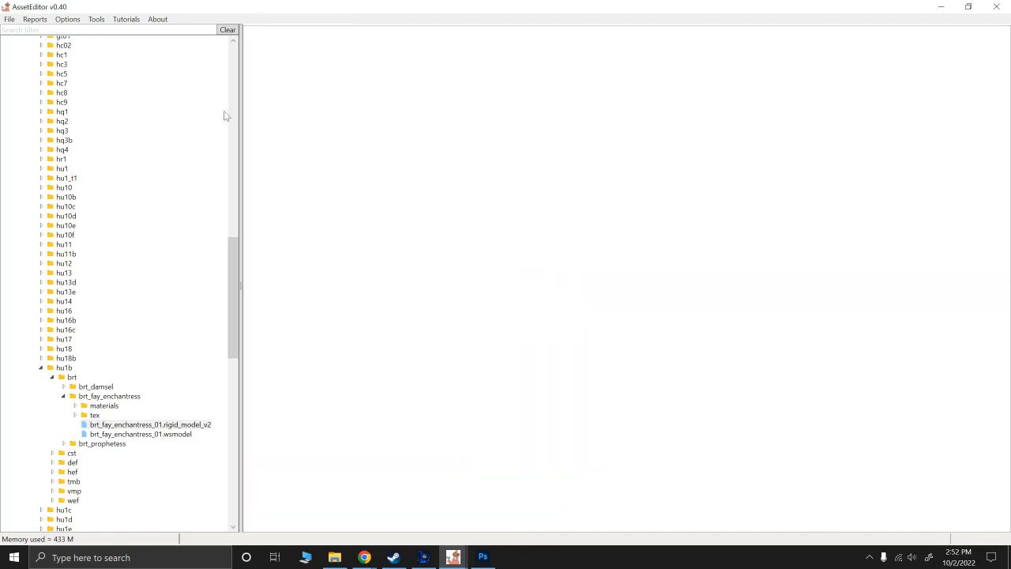
pyautogui.click(63, 19)
pyautogui.moveTo(96, 19)
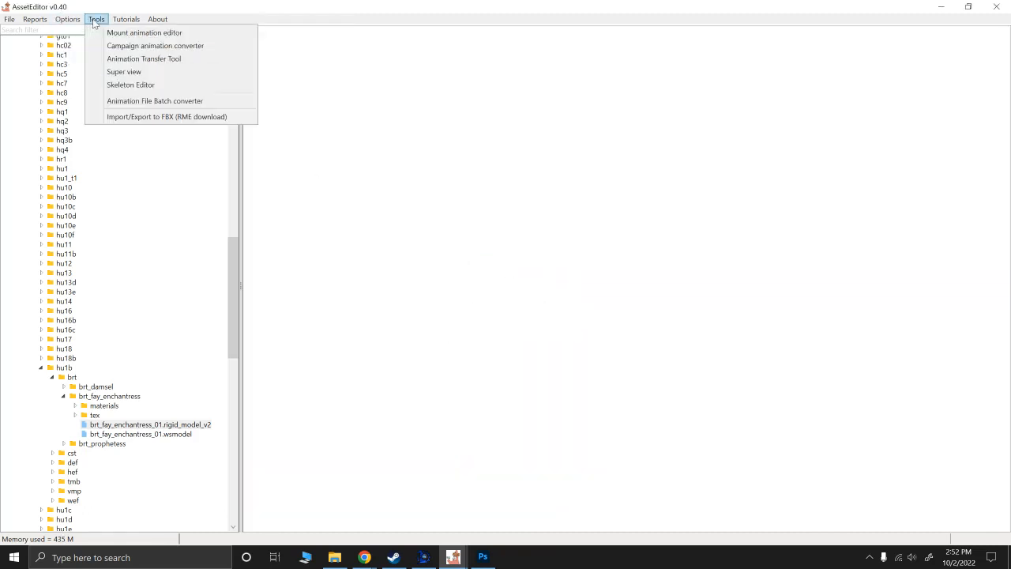
pyautogui.click(120, 72)
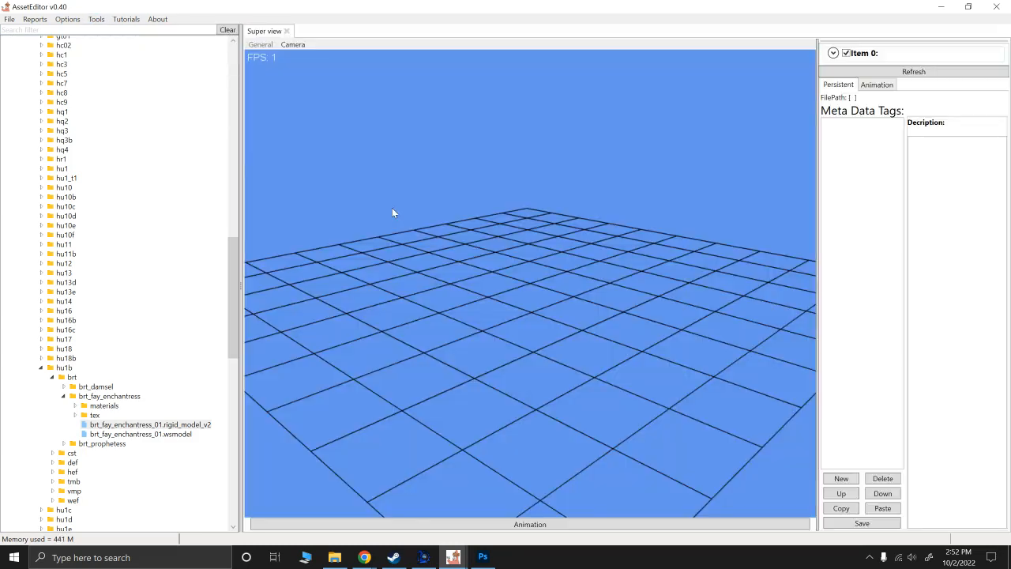
# Browse the hu3 dwarf model folders and look through the torso files of dwf_warriors.
pyautogui.click(41, 368)
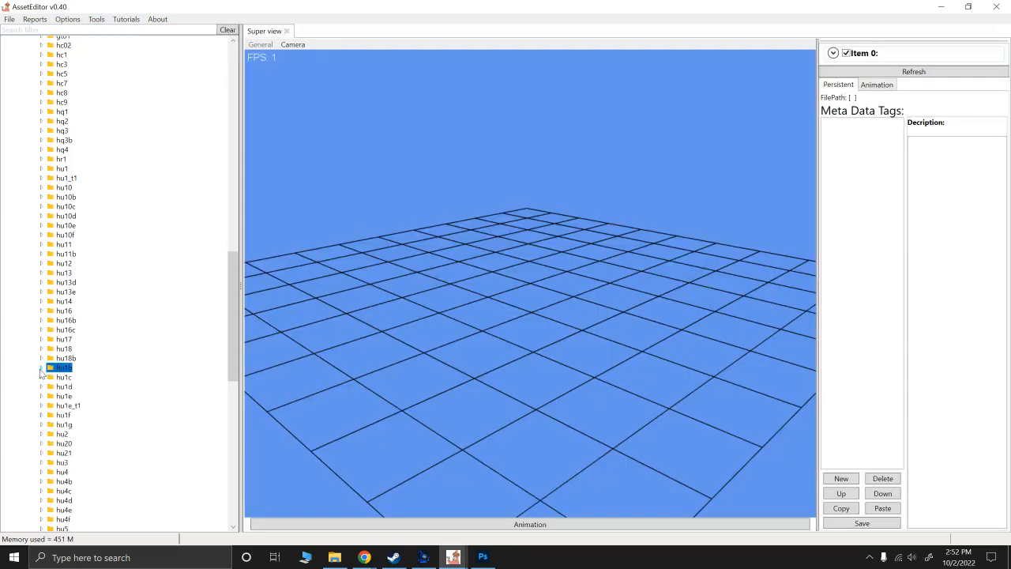
pyautogui.scroll(-3, 53, 449)
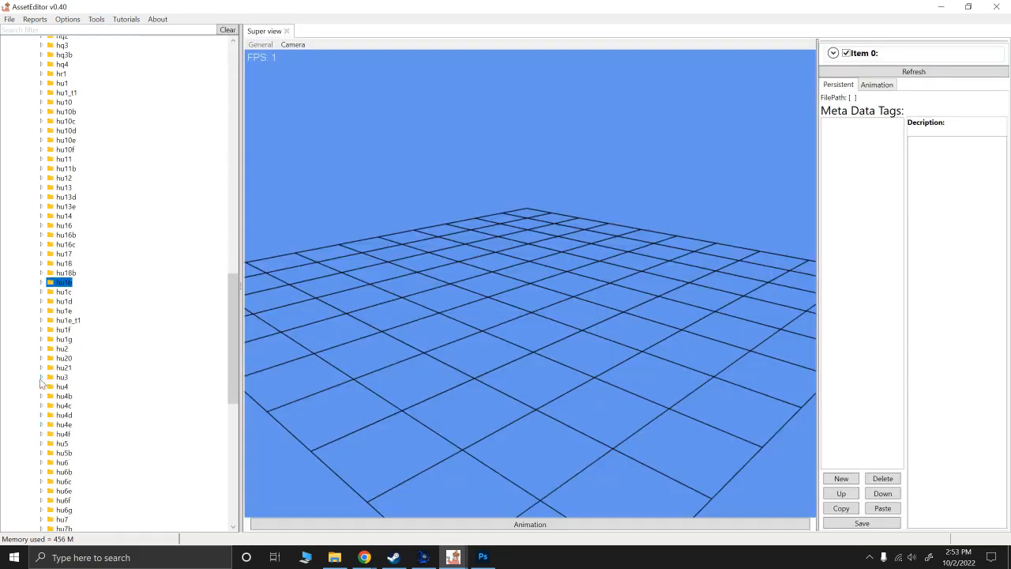
pyautogui.click(42, 378)
pyautogui.click(52, 396)
pyautogui.scroll(-8, 71, 395)
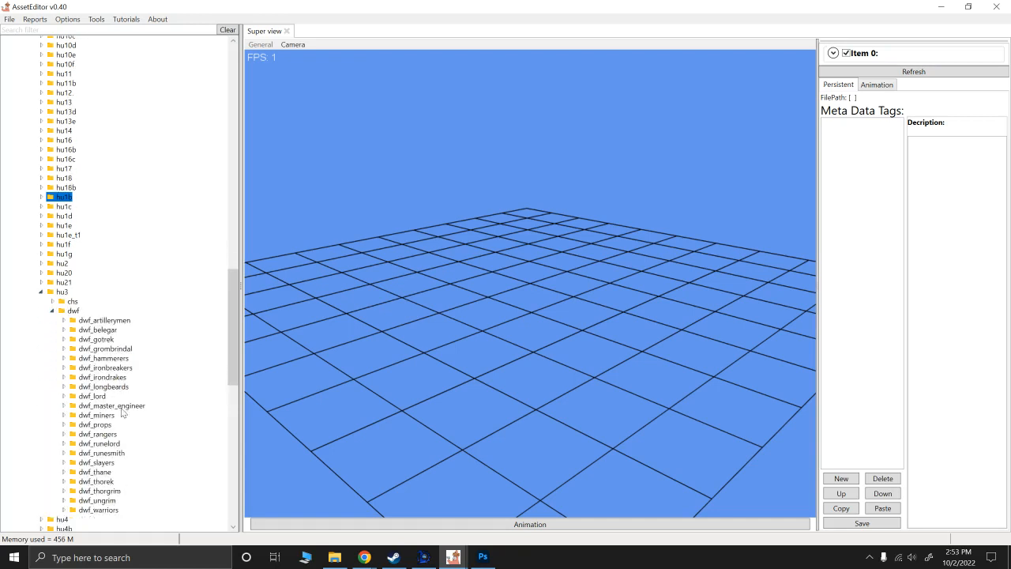
pyautogui.click(64, 368)
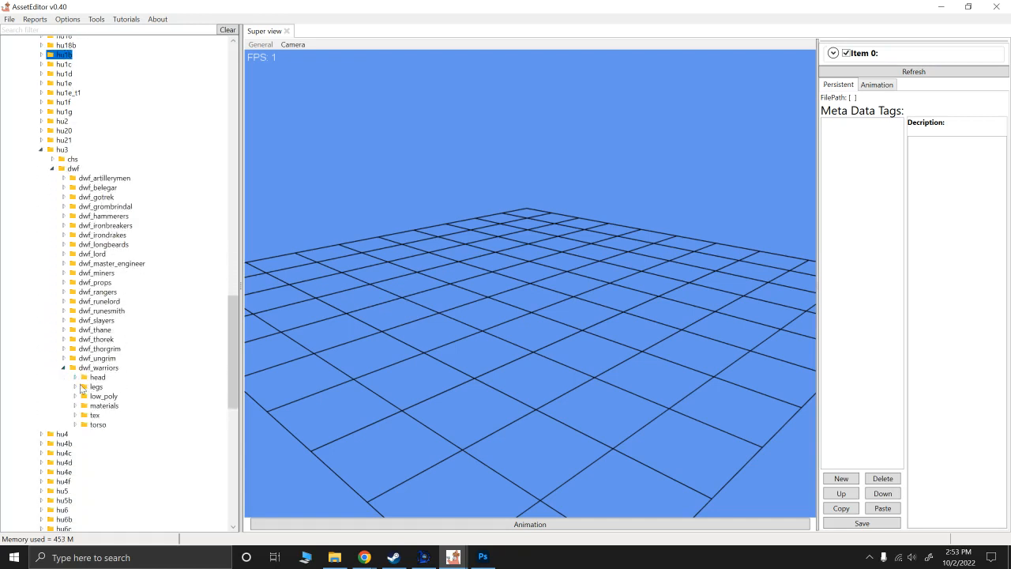
pyautogui.click(75, 425)
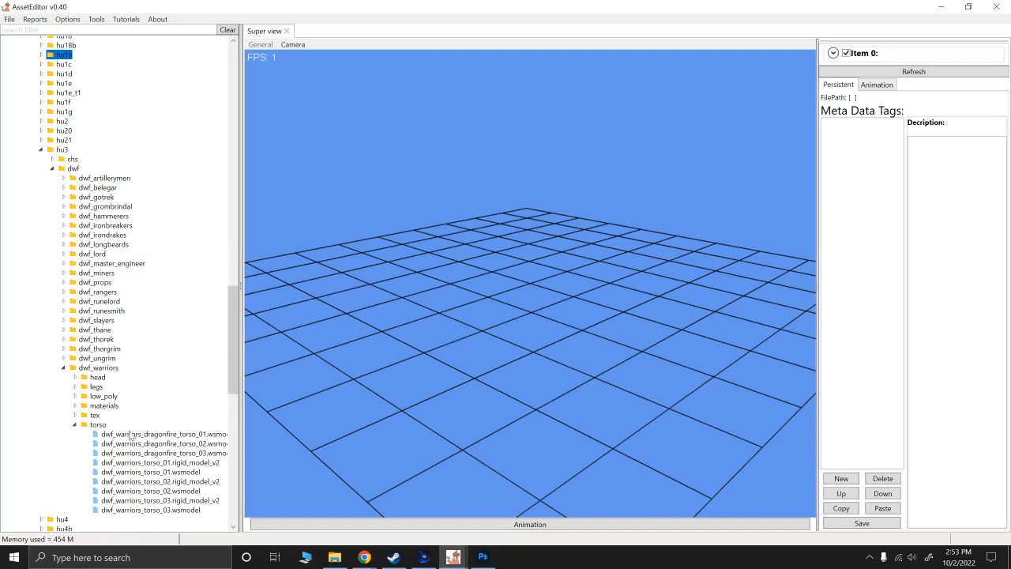
pyautogui.click(125, 434)
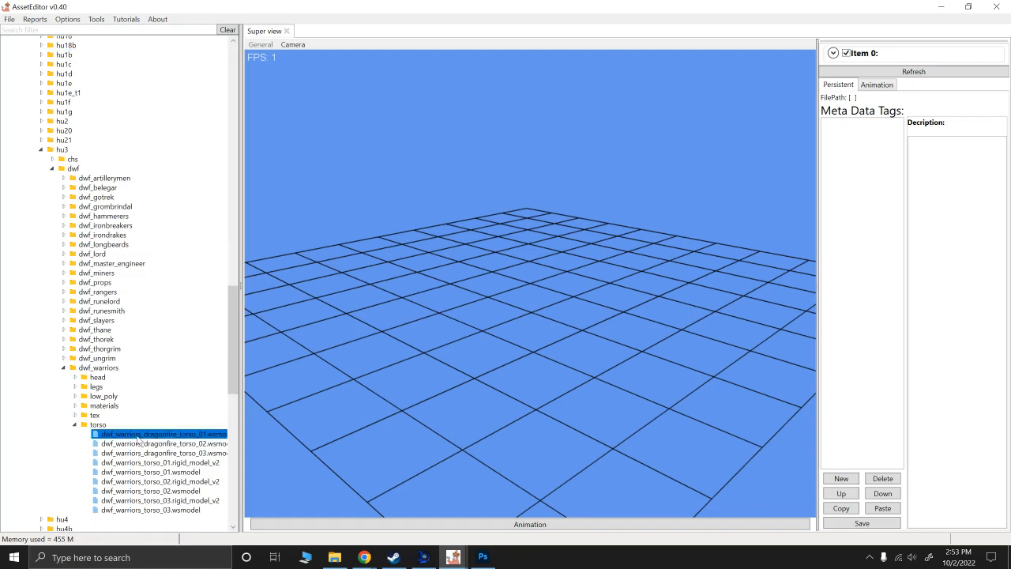
pyautogui.click(64, 368)
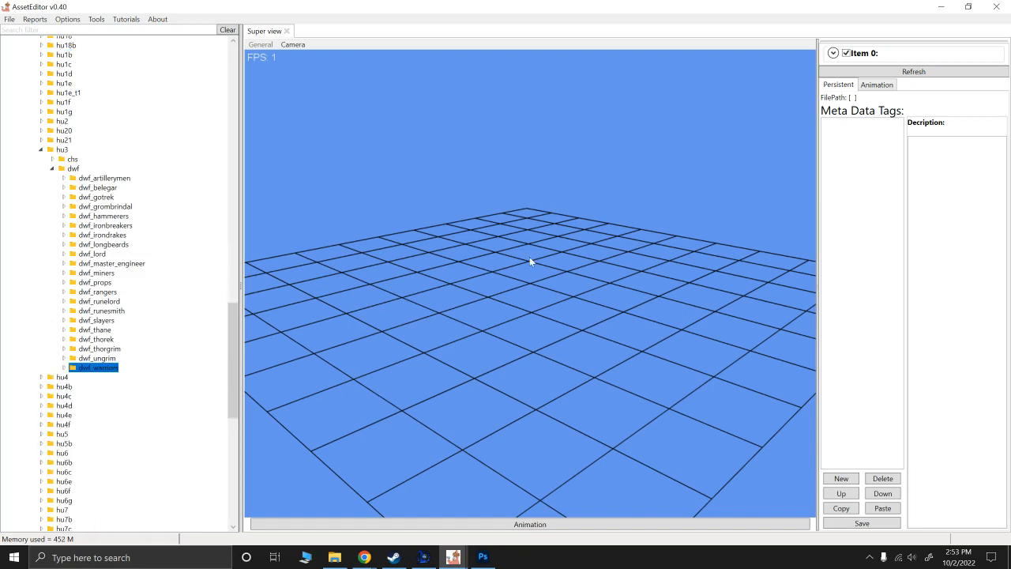
# Search the packs for "thunder" and load dwf_thunderers.variantmeshdefinition as the mesh of Item 0.
pyautogui.click(831, 54)
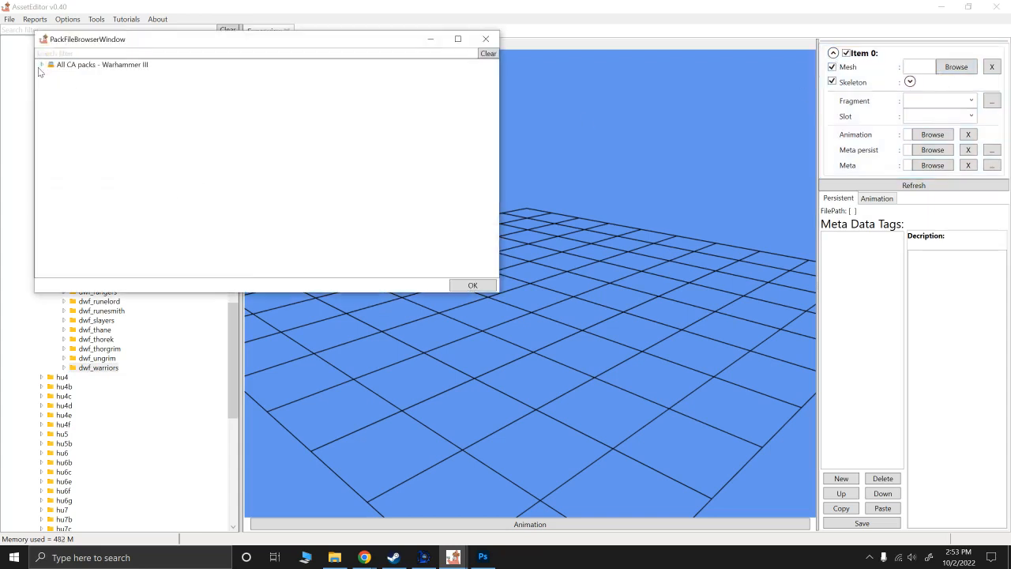
pyautogui.click(43, 66)
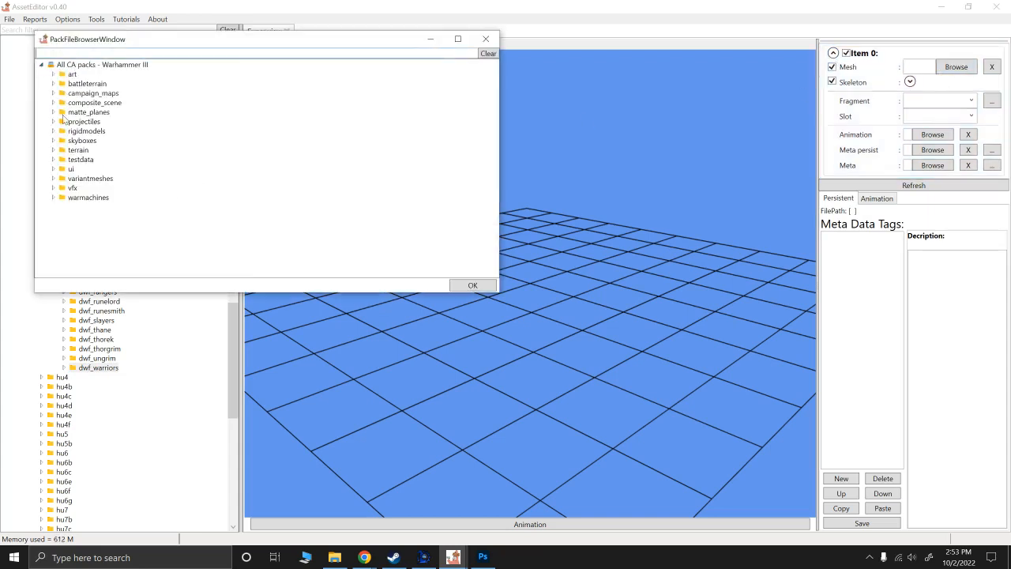
pyautogui.write('thun')
pyautogui.press('BackSpace')
pyautogui.press('BackSpace')
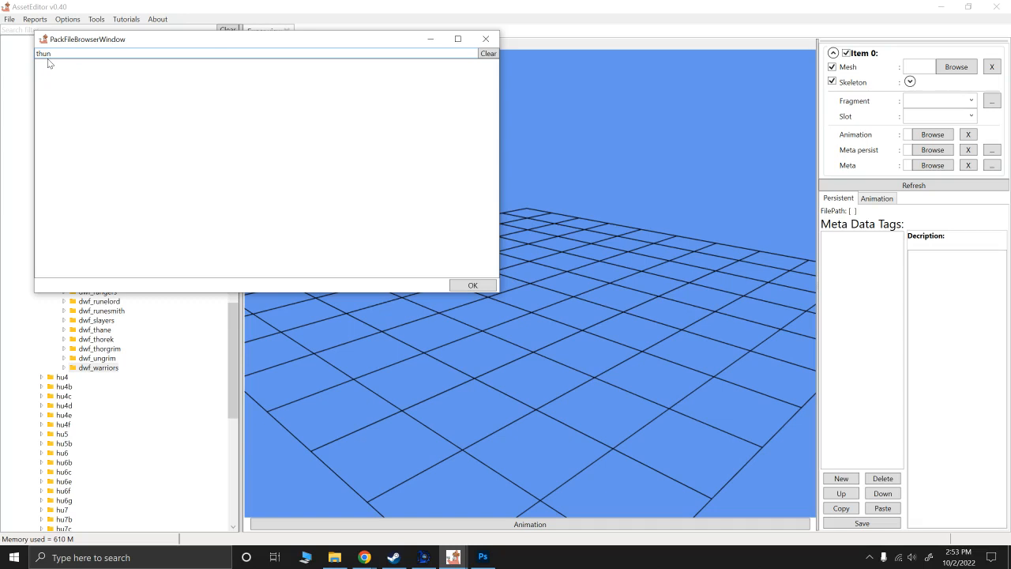
pyautogui.write('der')
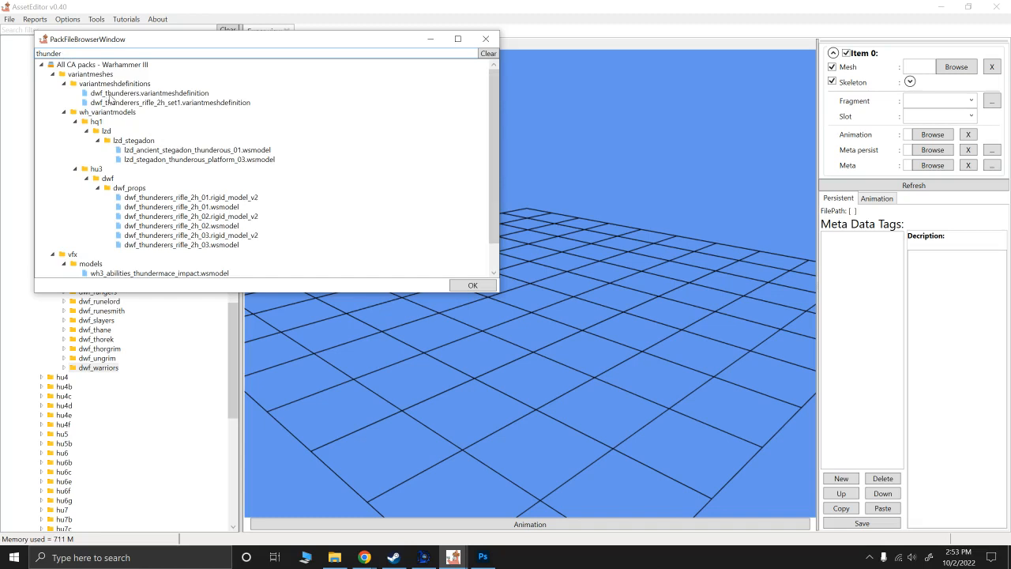
pyautogui.scroll(-1, 111, 96)
pyautogui.click(126, 64)
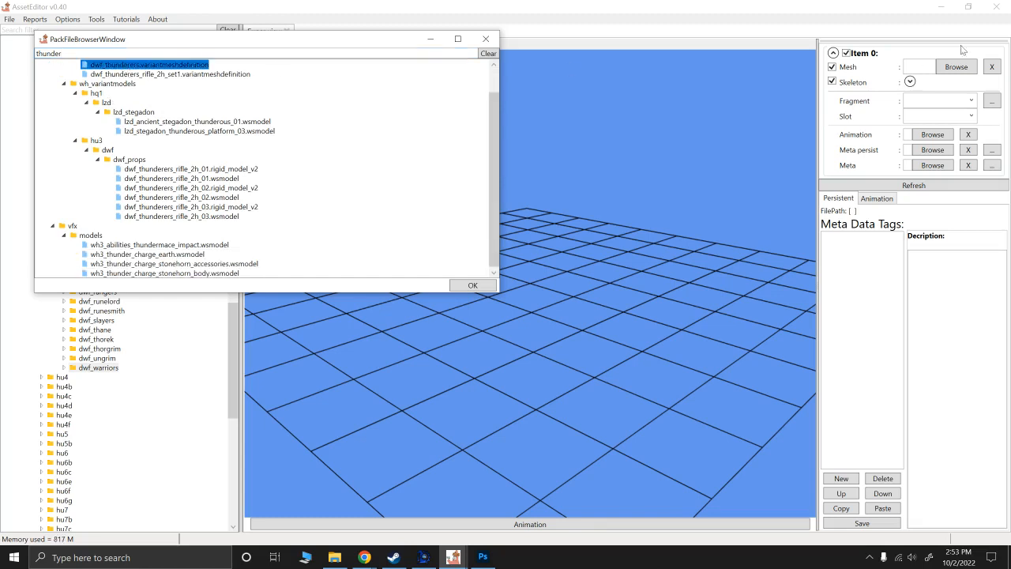
pyautogui.click(471, 285)
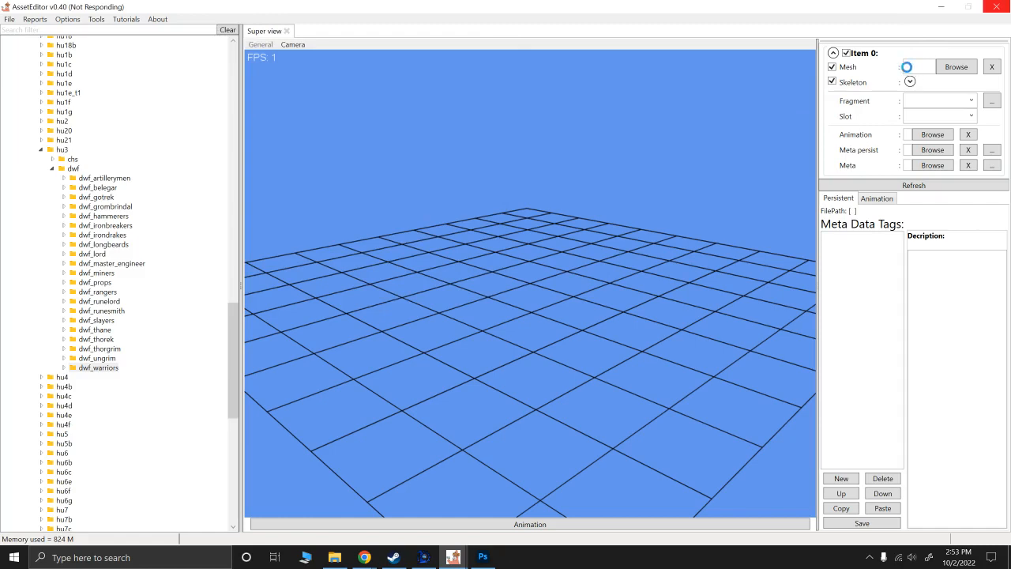
# Inspect the loaded dwarf thunderer and its rifle, axe and shield up close, including from below.
pyautogui.moveTo(595, 201); pyautogui.dragTo(617, 285)
pyautogui.scroll(4, 583, 265)
pyautogui.scroll(3, 603, 314)
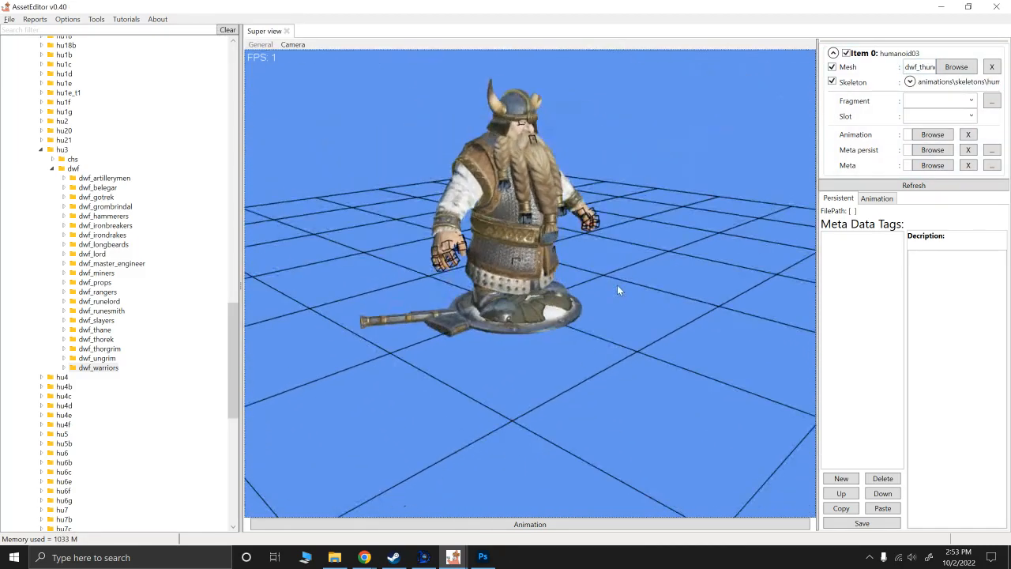
pyautogui.scroll(5, 617, 285)
pyautogui.moveTo(612, 332); pyautogui.dragTo(564, 245)
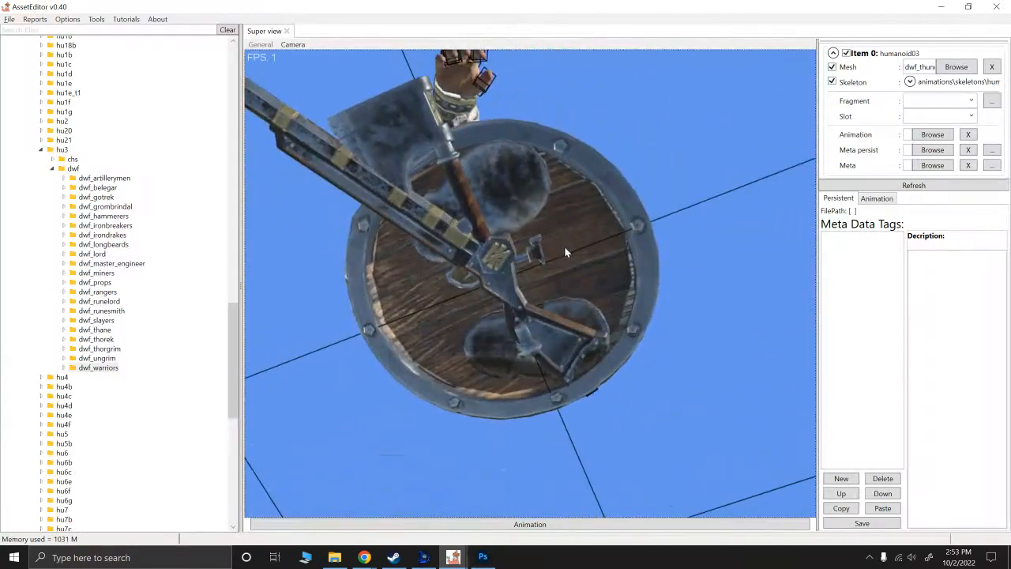
pyautogui.moveTo(425, 244); pyautogui.dragTo(711, 290)
pyautogui.scroll(-7, 575, 310)
# Set Item 0's animation fragment to hu3_dwarf_axe_shield_and_crossbow.bin.
pyautogui.click(971, 101)
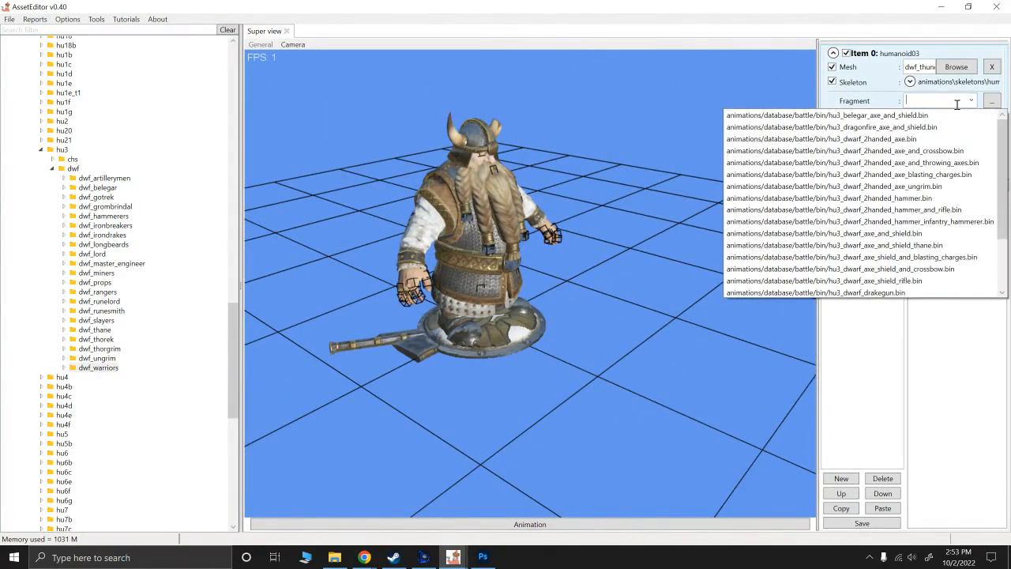
pyautogui.click(941, 102)
pyautogui.click(971, 101)
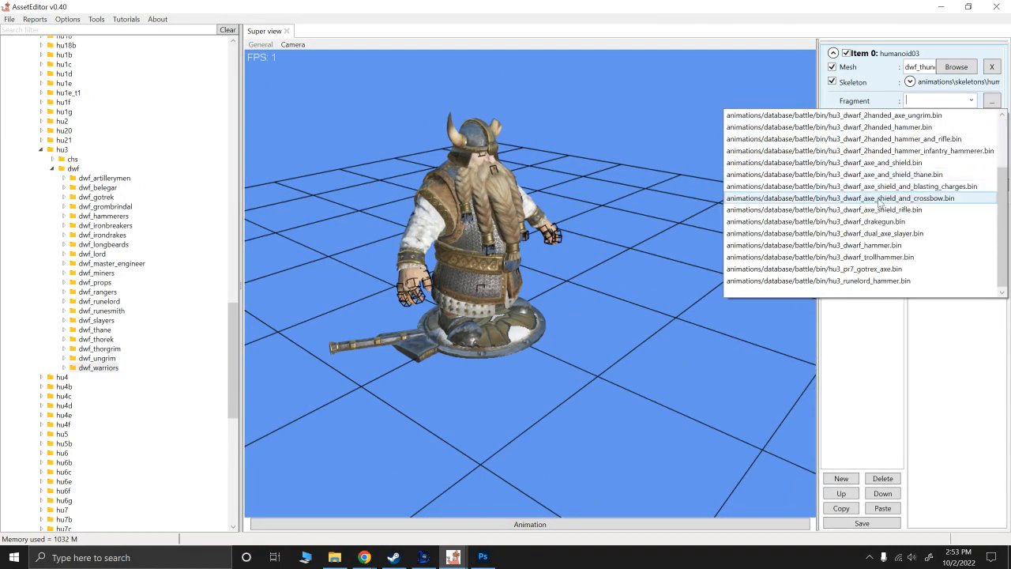
pyautogui.click(891, 198)
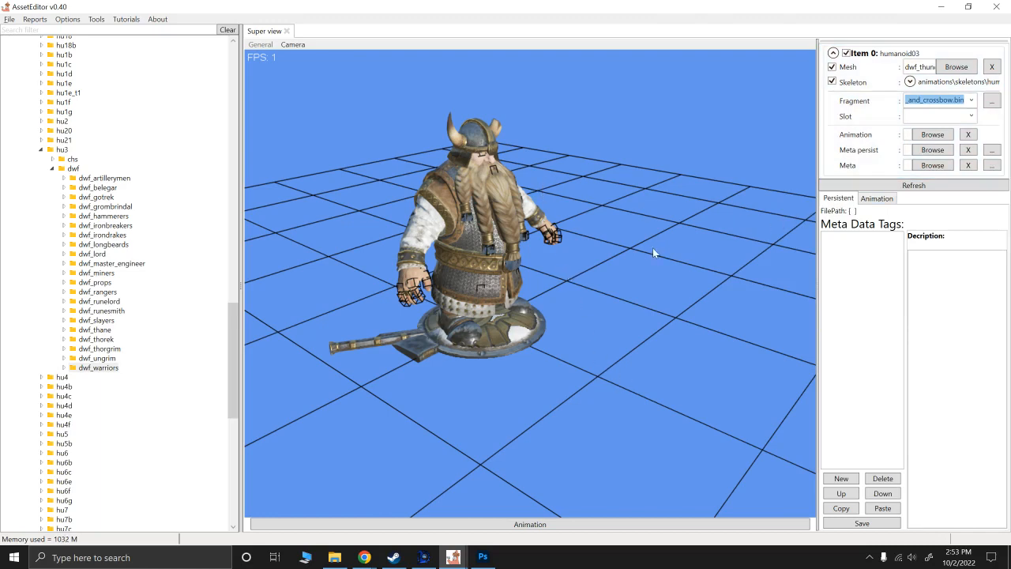
pyautogui.moveTo(653, 248); pyautogui.dragTo(567, 291)
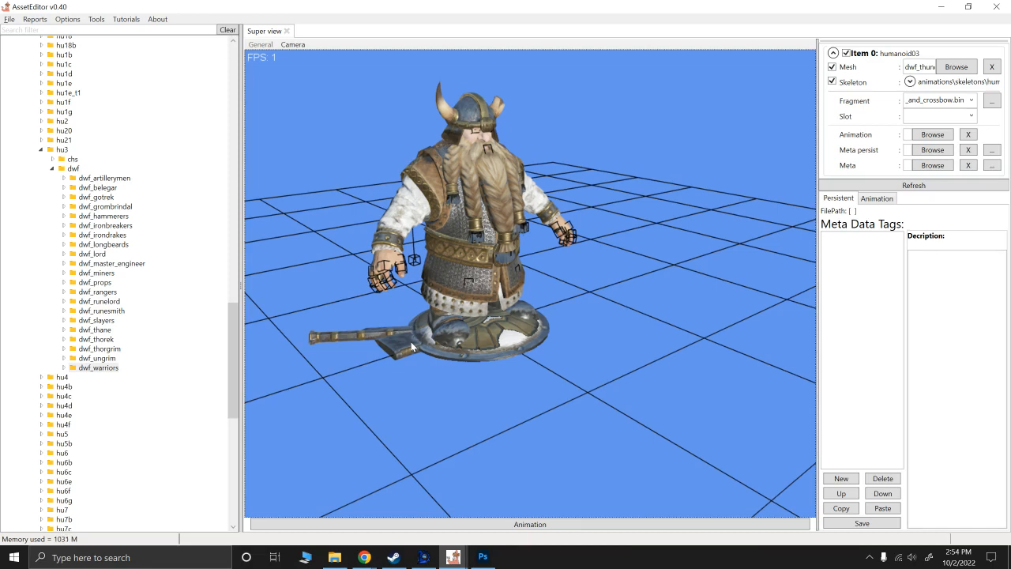
# Assign the FIRE_LEVEL animation slot of the chosen fragment to Item 0.
pyautogui.click(970, 117)
pyautogui.scroll(-5, 937, 225)
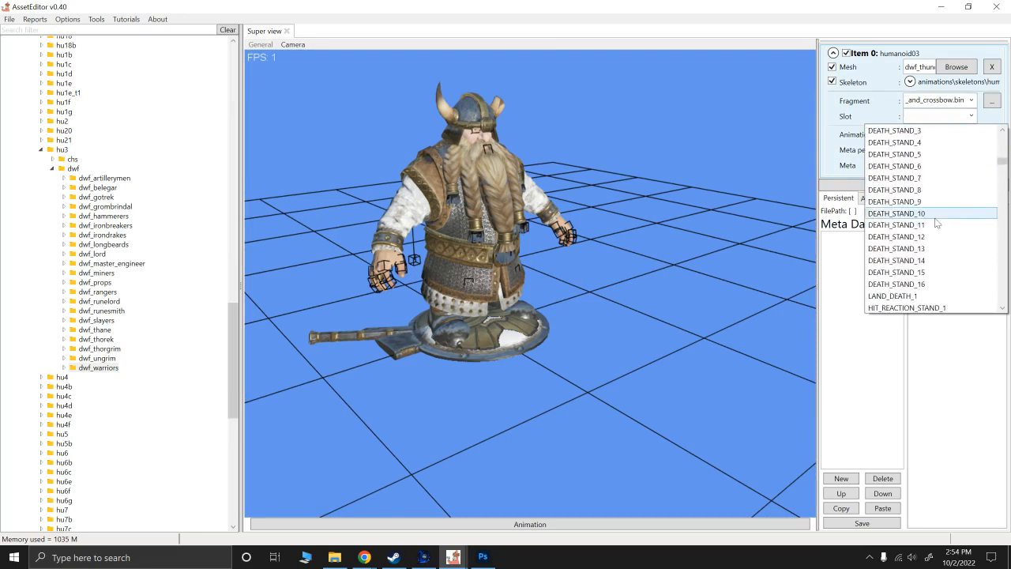
pyautogui.scroll(-12, 937, 225)
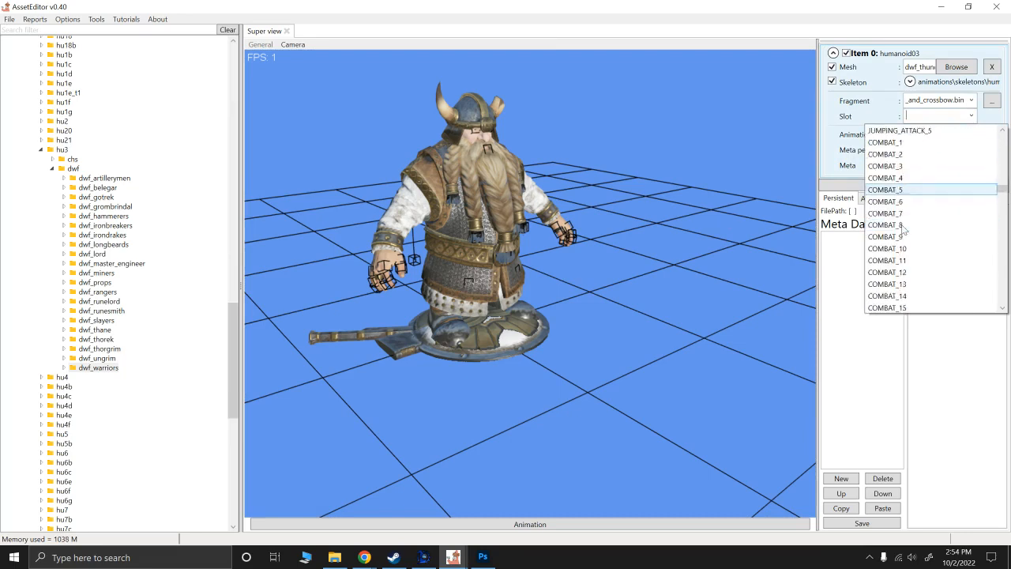
pyautogui.scroll(-10, 903, 229)
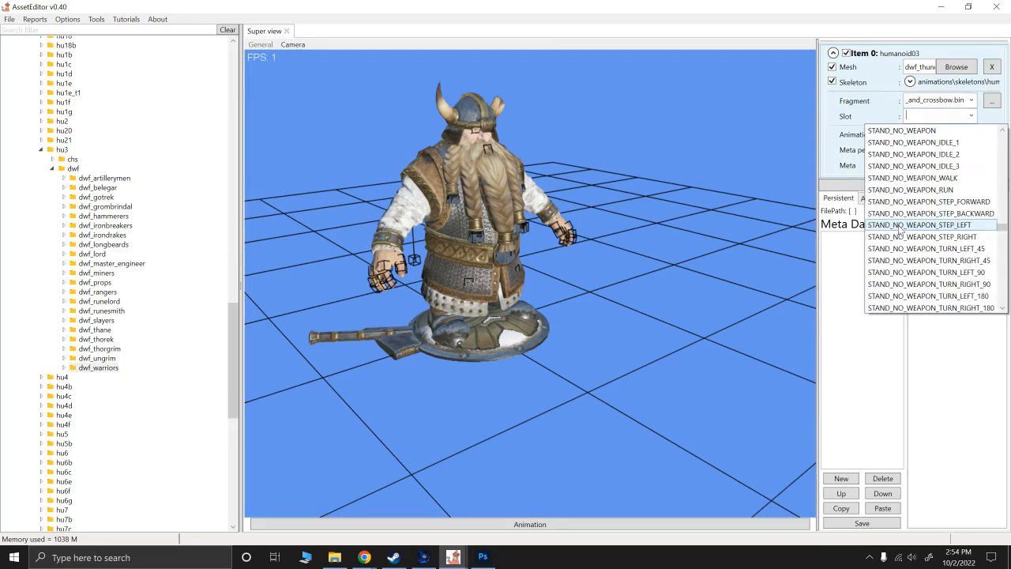
pyautogui.scroll(-4, 901, 229)
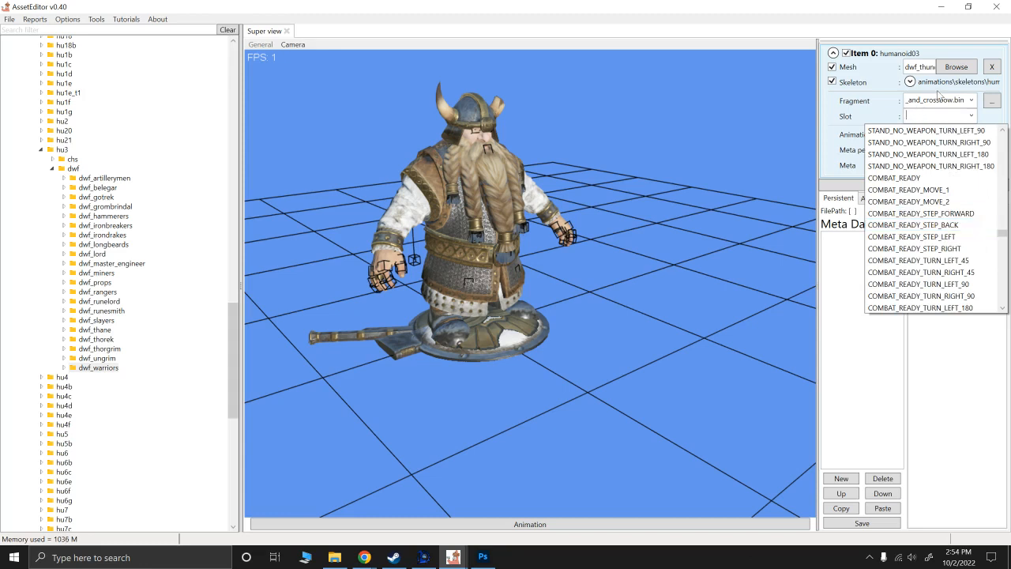
pyautogui.click(944, 103)
pyautogui.click(972, 100)
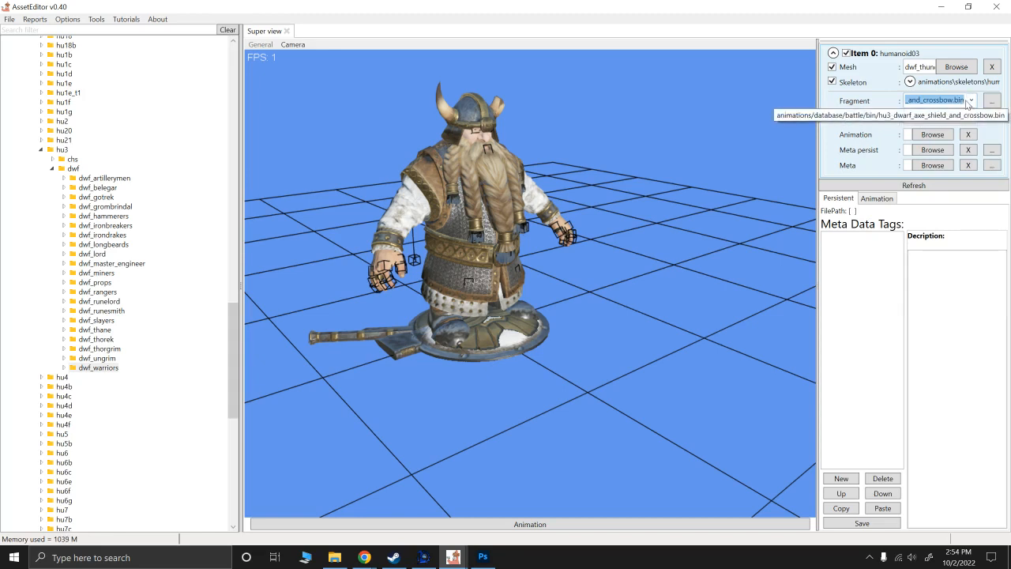
pyautogui.click(971, 116)
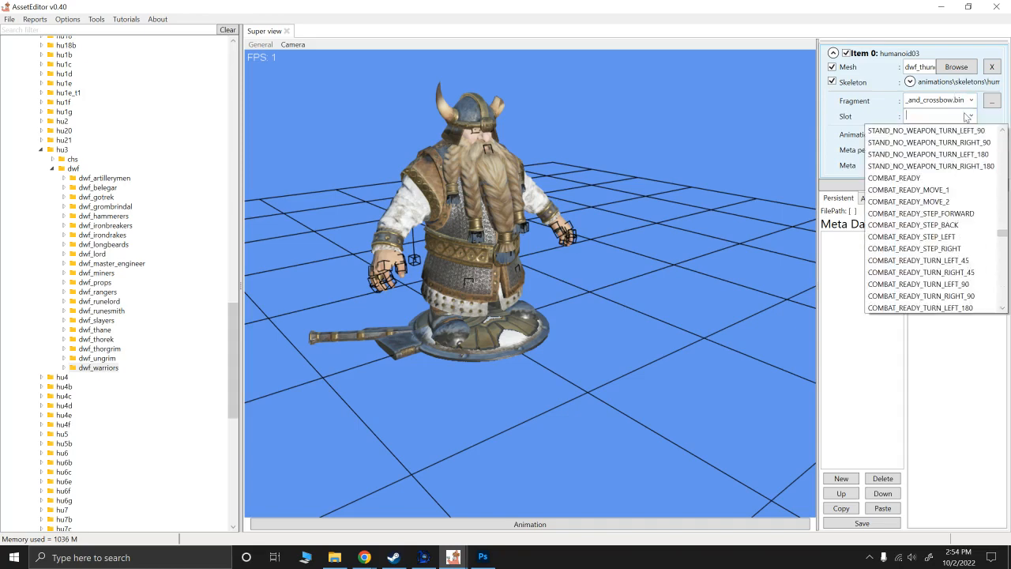
pyautogui.moveTo(1002, 232); pyautogui.dragTo(1002, 271)
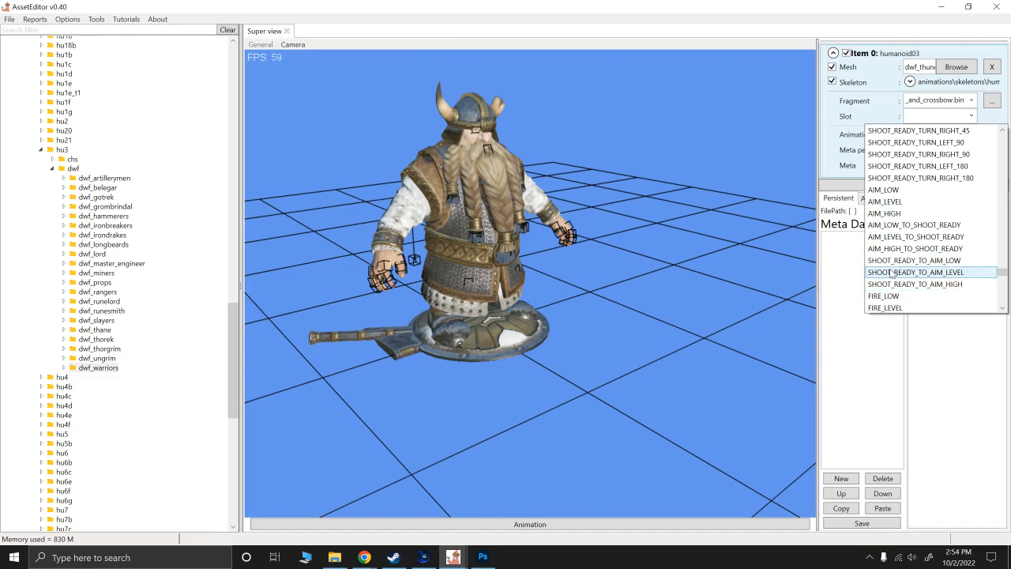
pyautogui.scroll(-1, 888, 289)
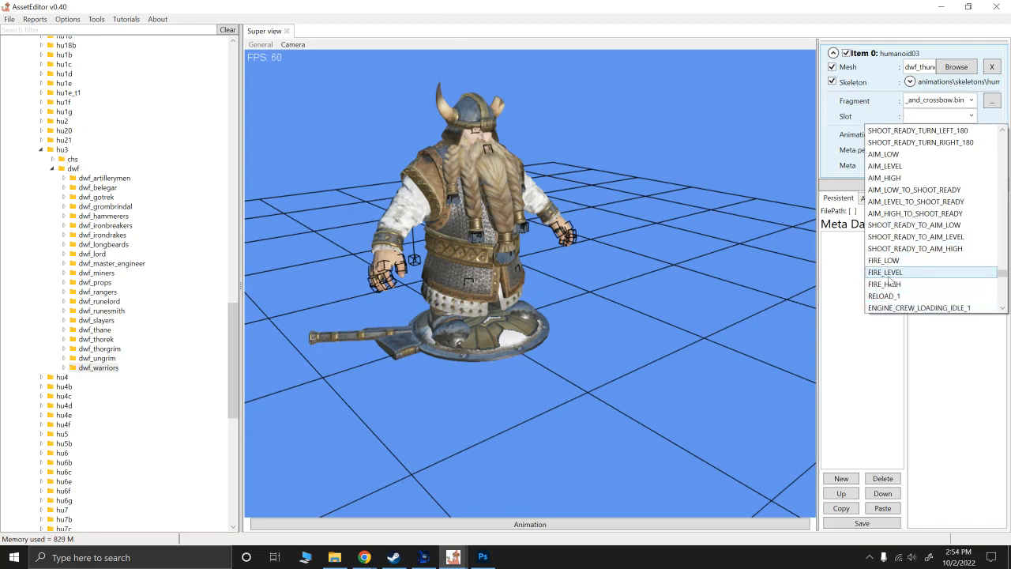
pyautogui.click(889, 275)
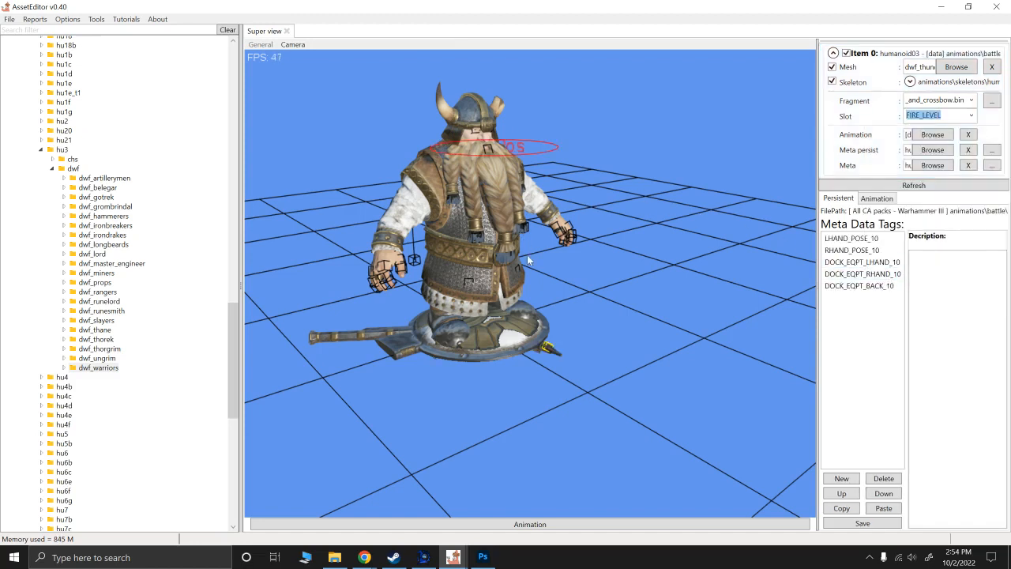
# Show the animation player and inspect the dwarf thunderer's looping fire animation up close and from several angles.
pyautogui.click(533, 524)
pyautogui.moveTo(546, 370); pyautogui.dragTo(553, 305)
pyautogui.scroll(3, 595, 309)
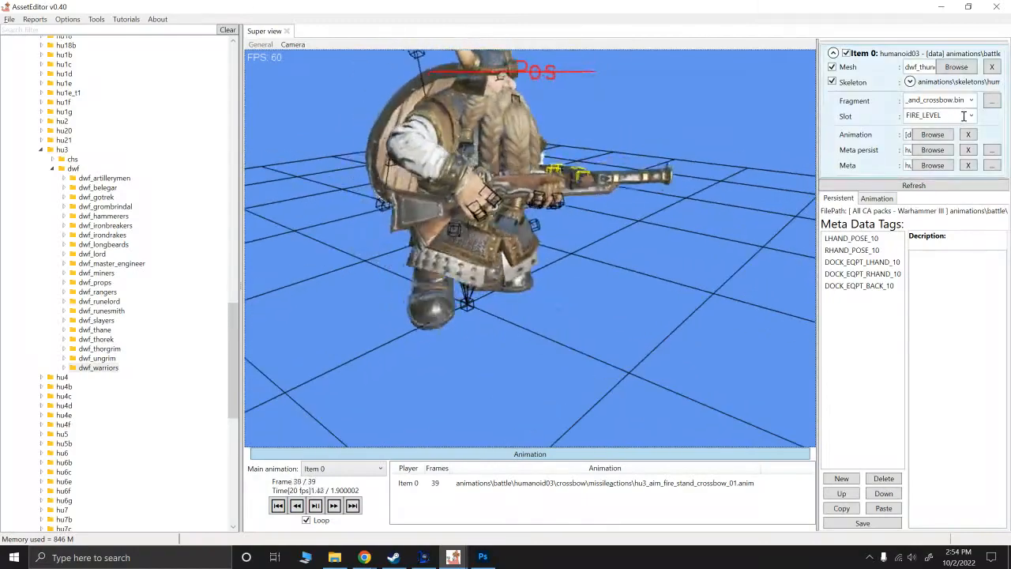
pyautogui.scroll(-3, 600, 212)
pyautogui.moveTo(612, 230); pyautogui.dragTo(600, 295)
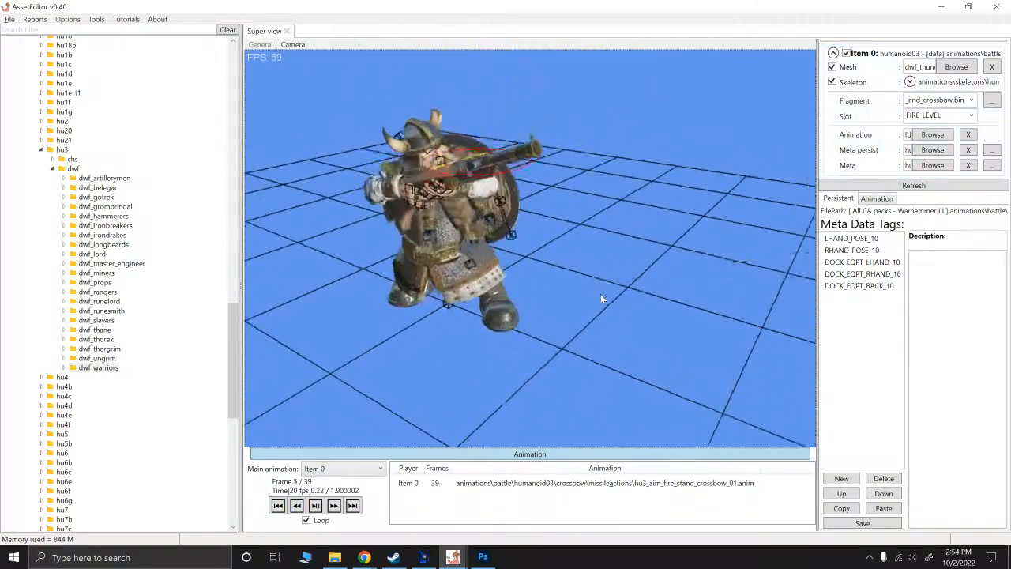
# Open the ANIMATED_PROP_14 tag in Item 0's animation metadata and widen the properties area to show its fields.
pyautogui.click(973, 115)
pyautogui.click(973, 114)
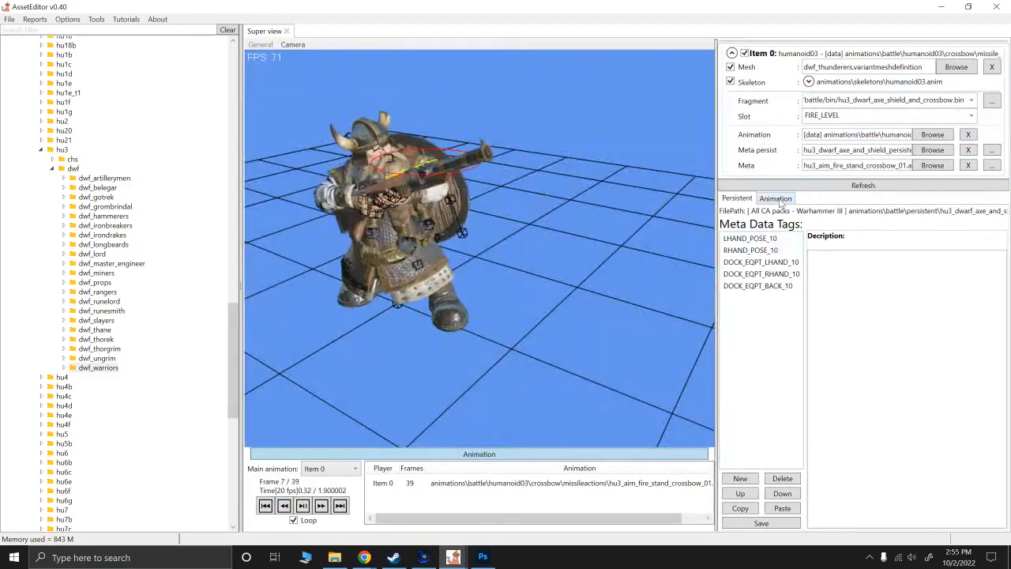
pyautogui.click(776, 198)
pyautogui.click(759, 285)
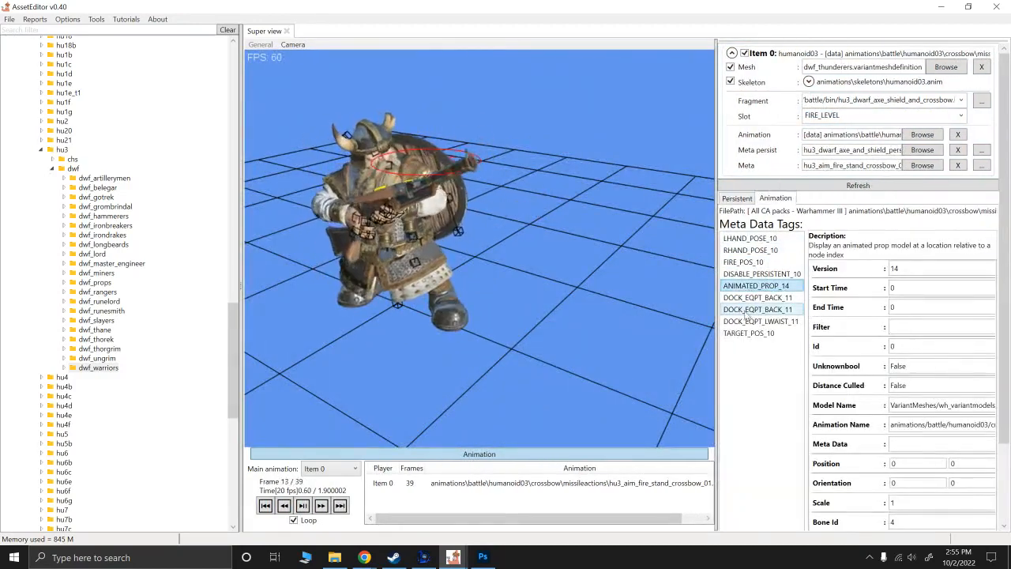
pyautogui.moveTo(714, 315); pyautogui.dragTo(601, 315)
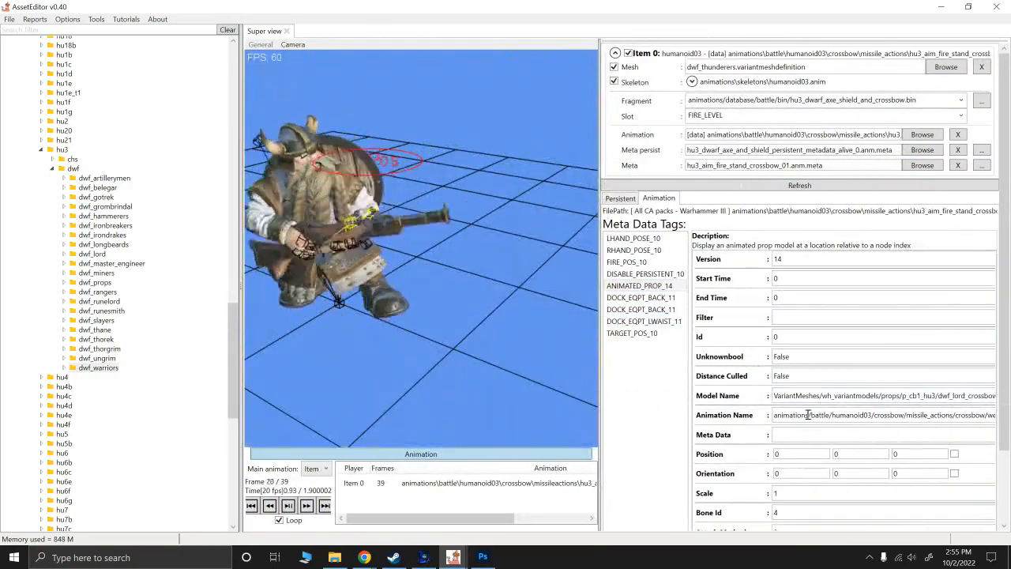
# Read the ends of the Animation Name and Model Name paths of the ANIMATED_PROP_14 tag.
pyautogui.moveTo(806, 416); pyautogui.dragTo(1008, 417)
pyautogui.click(914, 416)
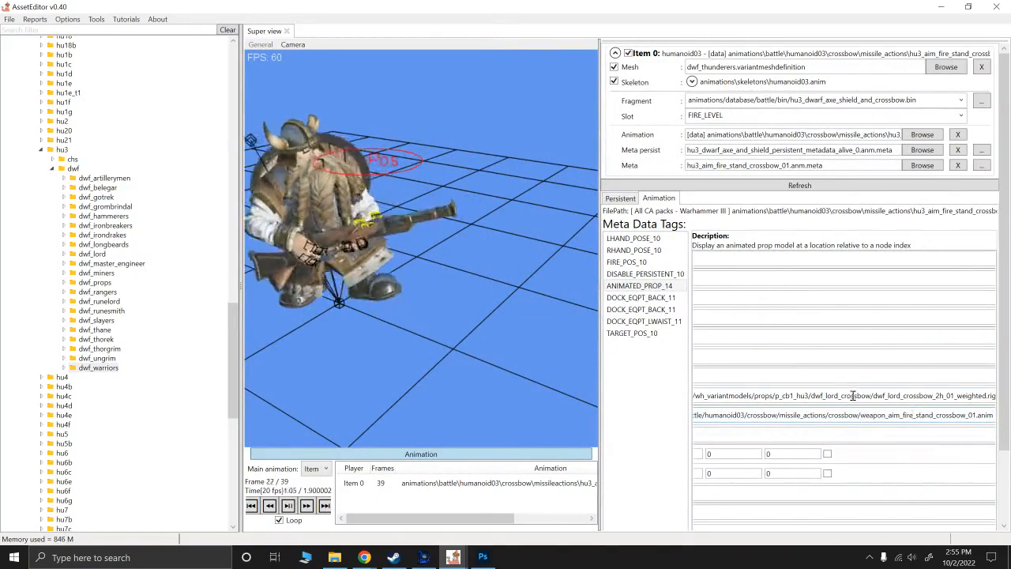
pyautogui.moveTo(853, 395); pyautogui.dragTo(1002, 395)
pyautogui.click(923, 397)
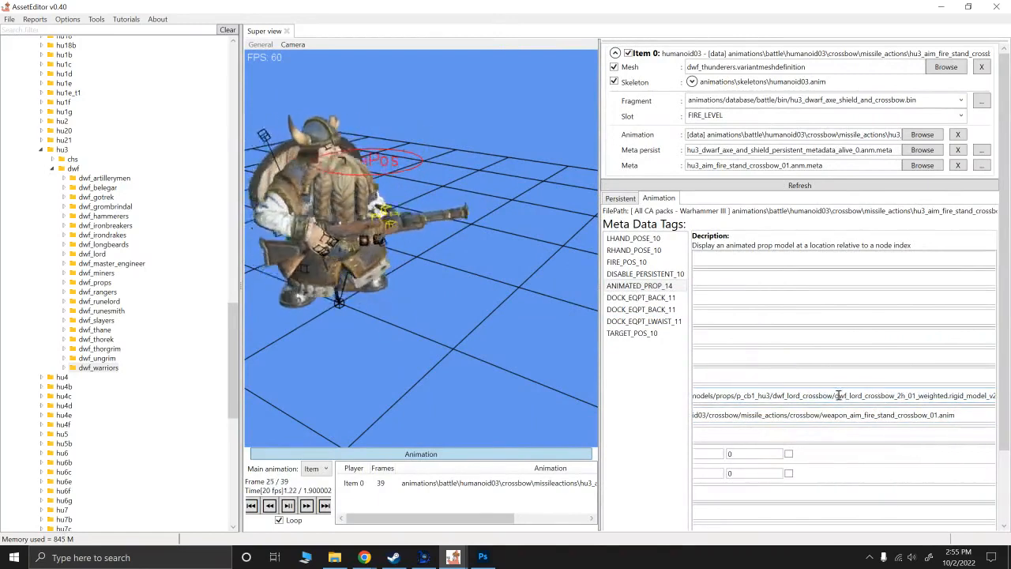
# Examine the animated prop's Model Name path in full, from its VariantMeshes folder to the rigid model file name.
pyautogui.moveTo(839, 395); pyautogui.dragTo(994, 397)
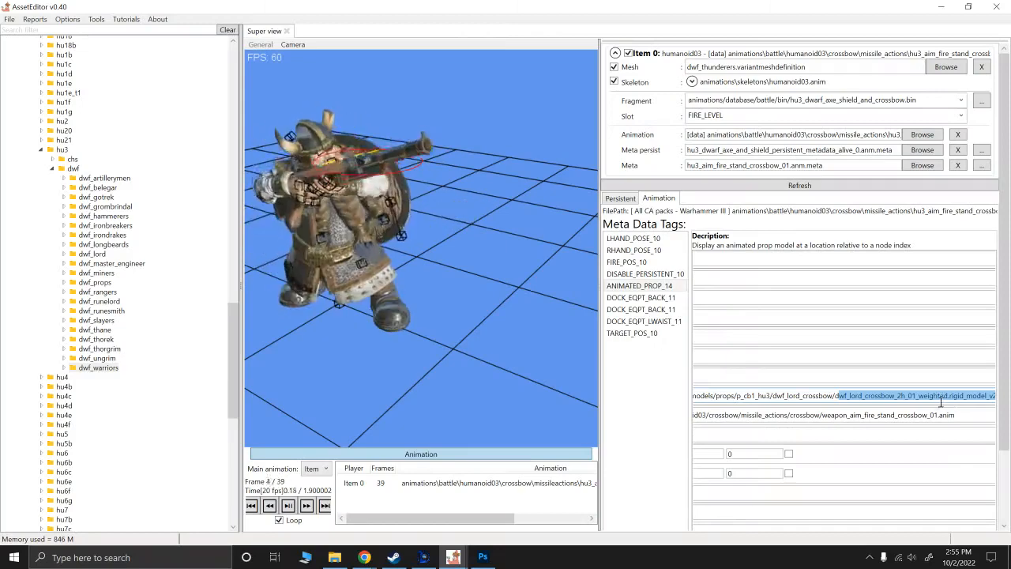
pyautogui.moveTo(836, 397); pyautogui.dragTo(1008, 396)
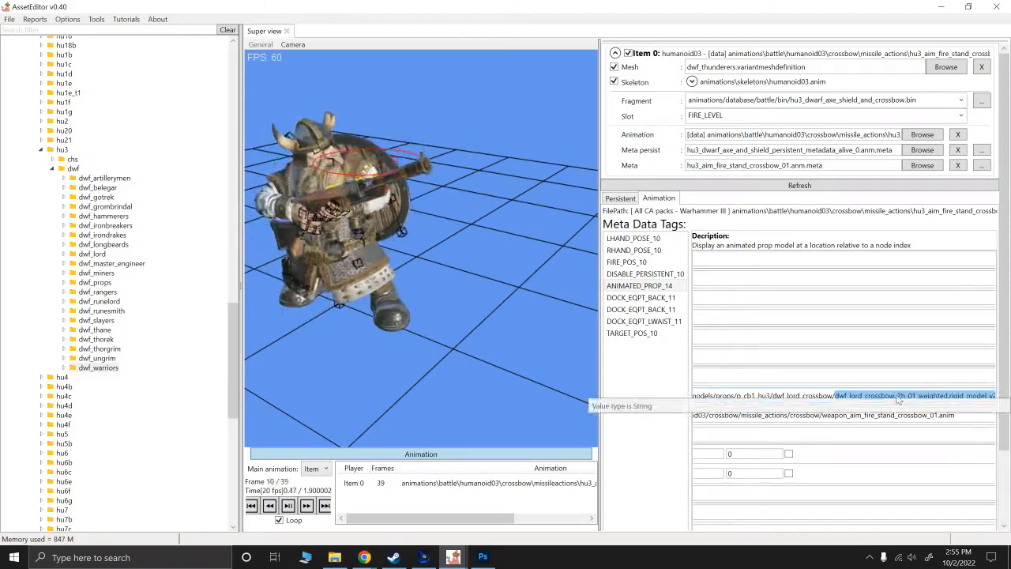
pyautogui.click(827, 395)
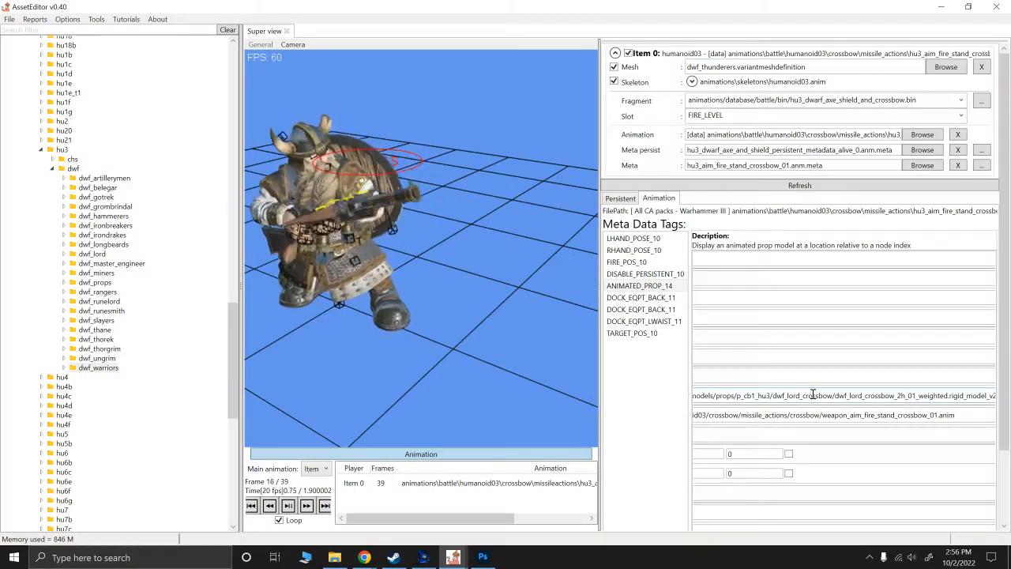
pyautogui.moveTo(807, 395); pyautogui.dragTo(999, 396)
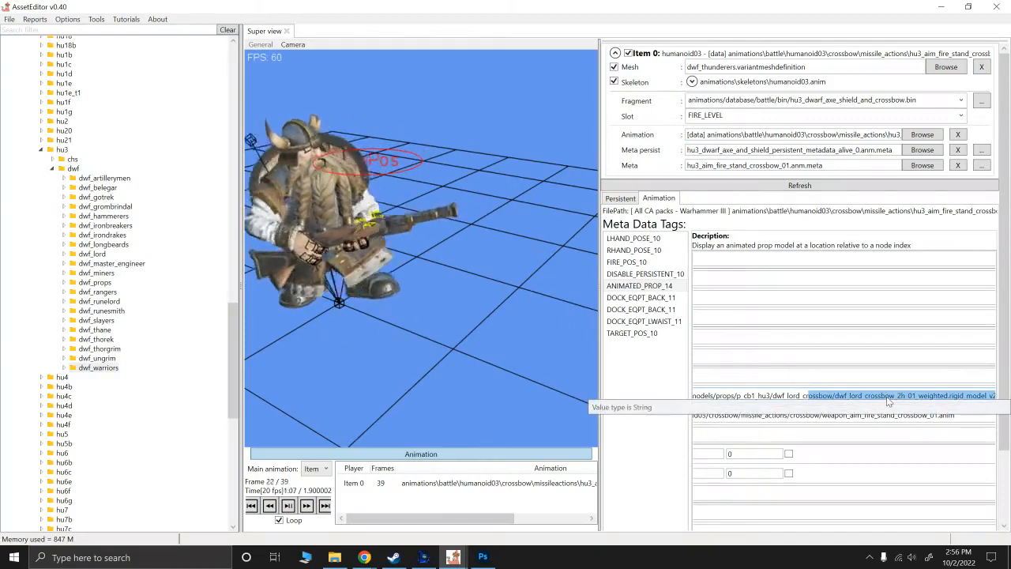
pyautogui.click(832, 398)
pyautogui.moveTo(870, 394); pyautogui.dragTo(603, 403)
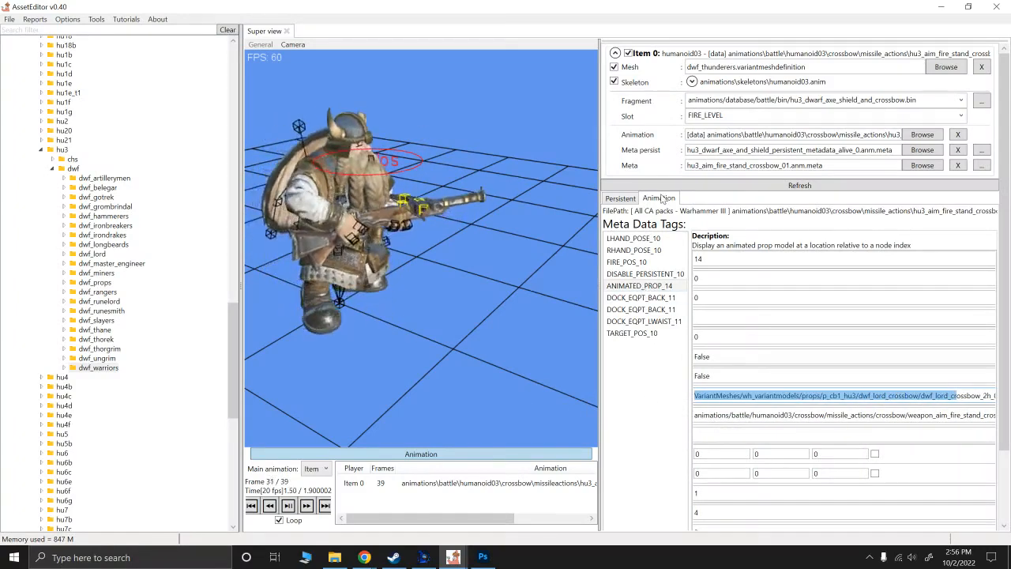
pyautogui.click(784, 395)
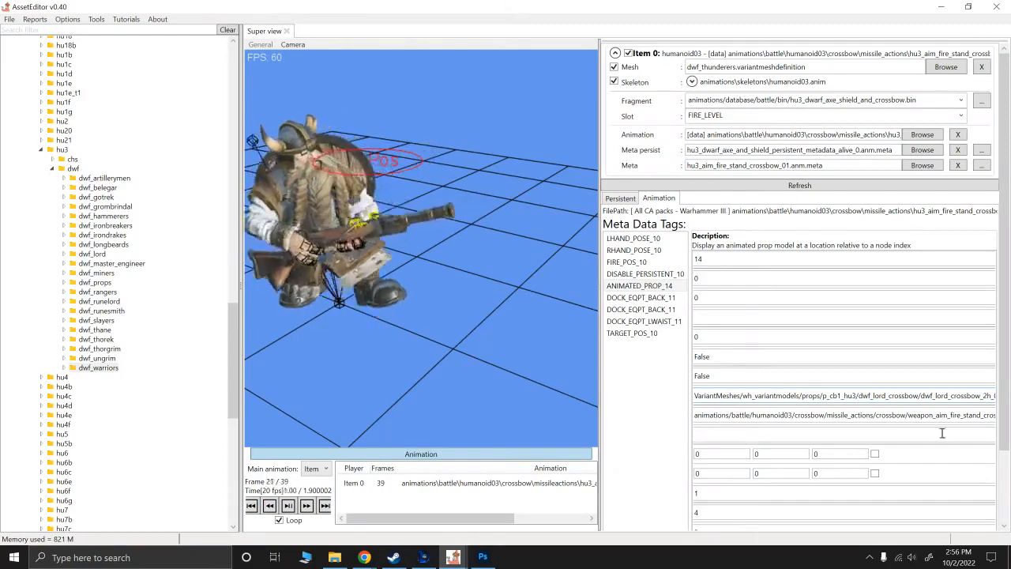
pyautogui.moveTo(849, 396); pyautogui.dragTo(995, 398)
pyautogui.click(822, 394)
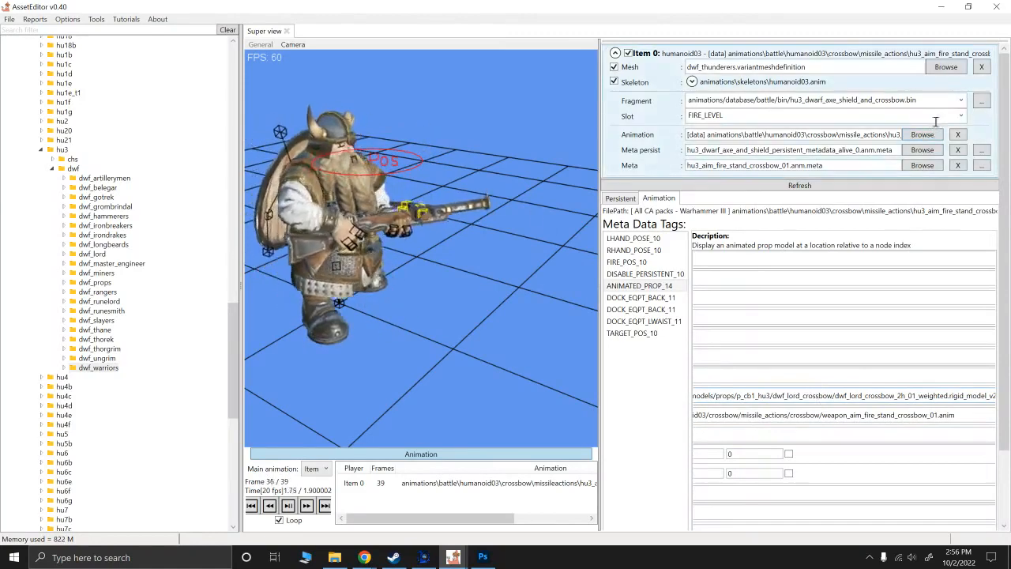
# Set Item 0's animation slot to SHOOT_STAND_TO_STAND, keeping the hu3_dwarf_axe_shield_and_crossbow.bin fragment.
pyautogui.click(962, 102)
pyautogui.click(961, 103)
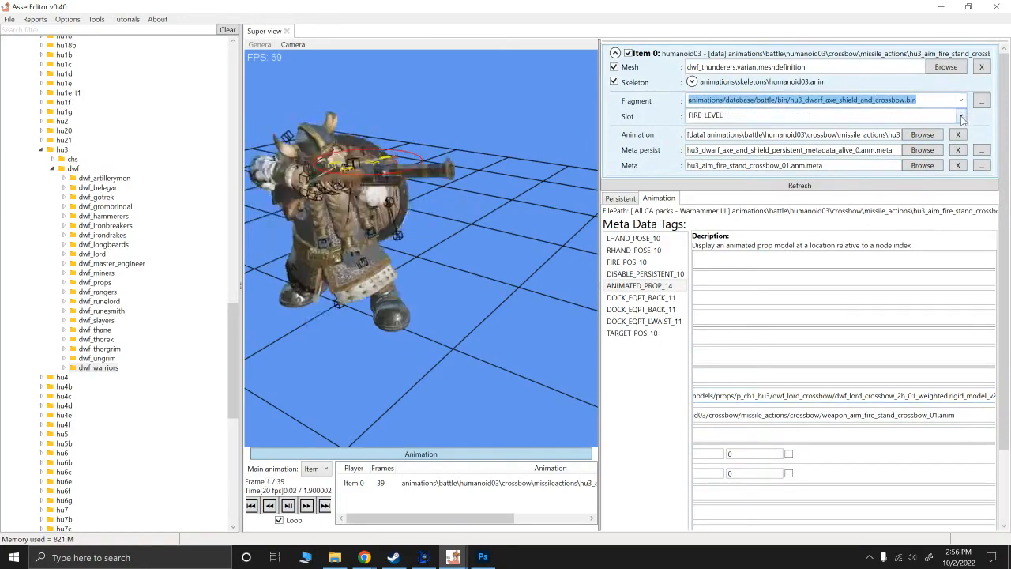
pyautogui.click(962, 116)
pyautogui.press('BackSpace')
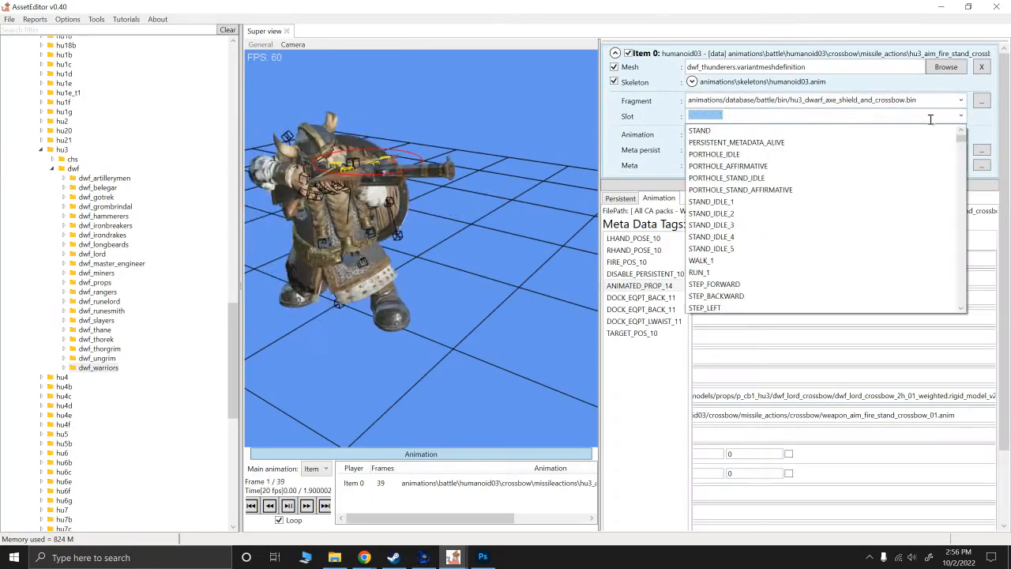
pyautogui.scroll(-5, 854, 220)
pyautogui.scroll(-3, 854, 220)
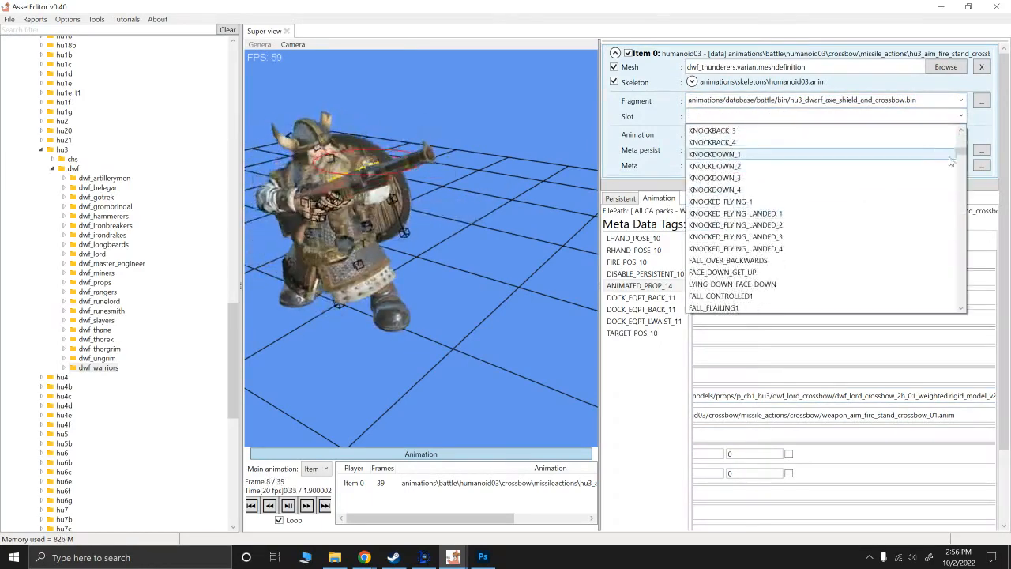
pyautogui.moveTo(960, 152); pyautogui.dragTo(958, 261)
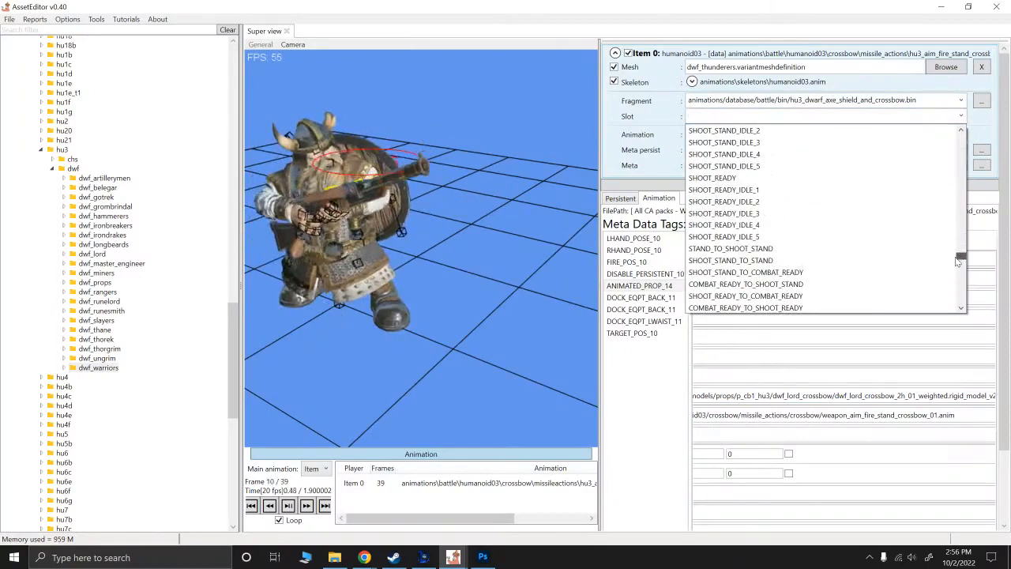
pyautogui.click(725, 261)
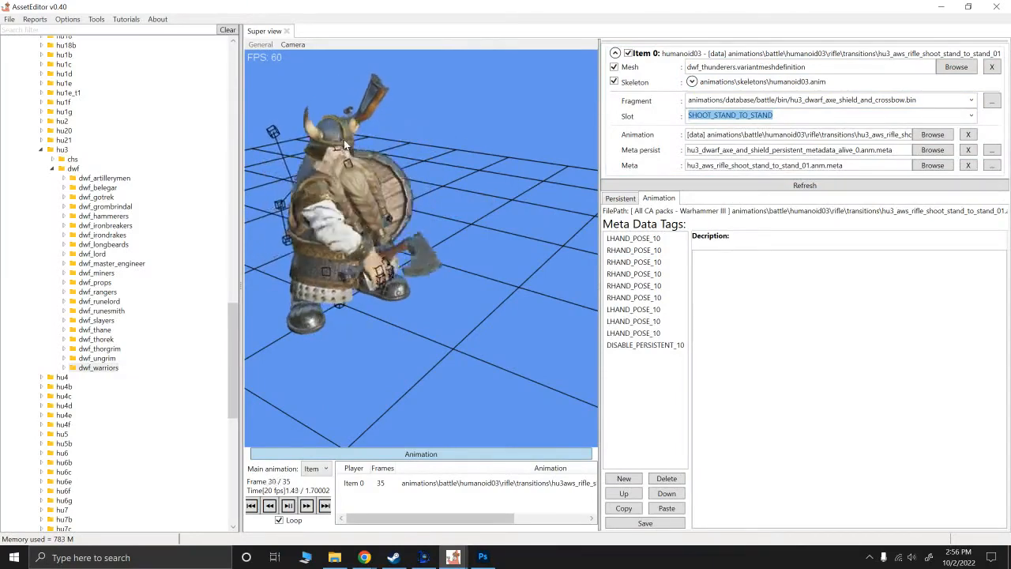
# Change Item 0's animation slot to SHOOT_READY_TO_AIM_LEVEL.
pyautogui.click(971, 117)
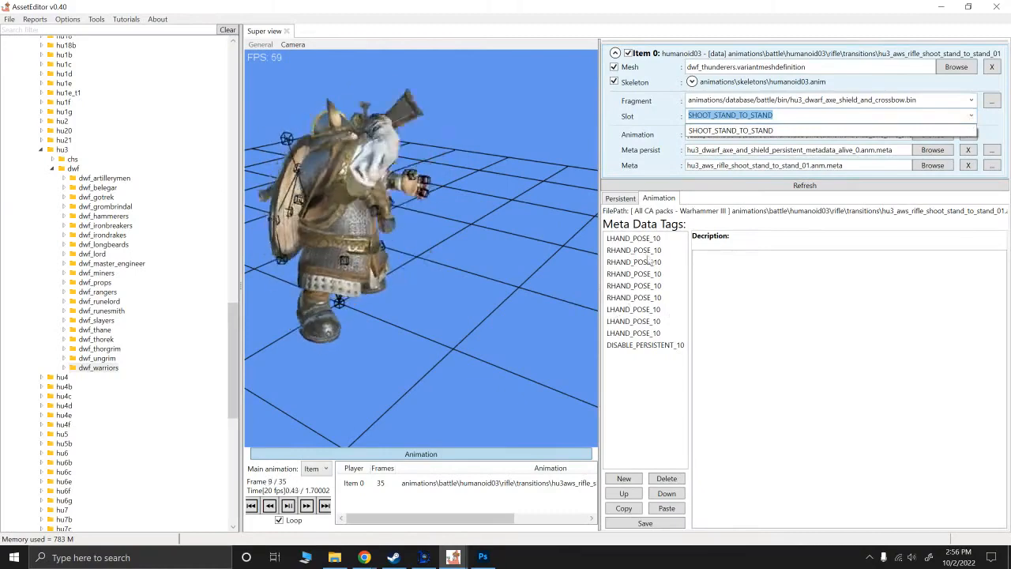
pyautogui.press('BackSpace')
pyautogui.scroll(-10, 728, 253)
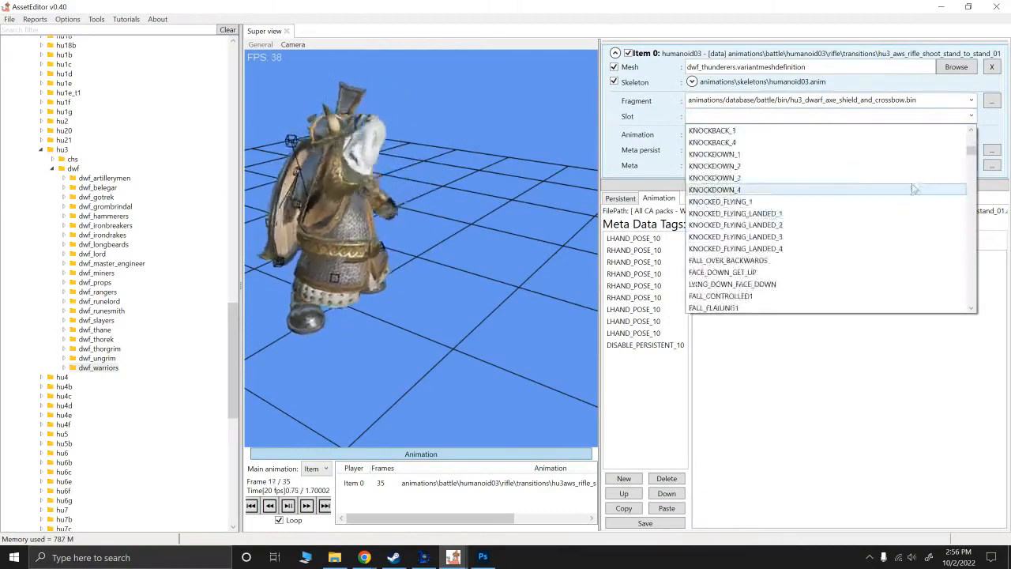
pyautogui.moveTo(971, 152); pyautogui.dragTo(970, 285)
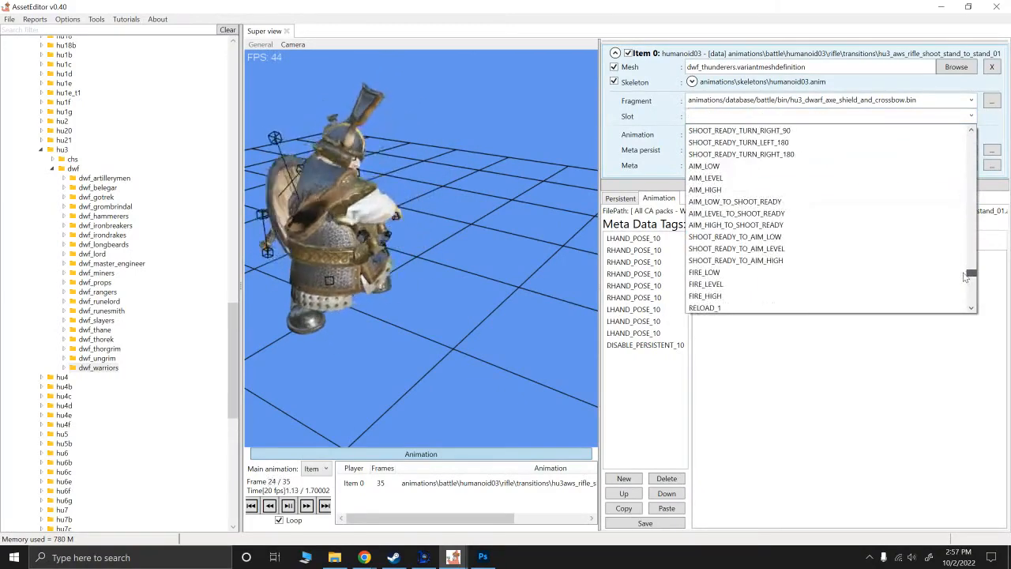
pyautogui.click(743, 250)
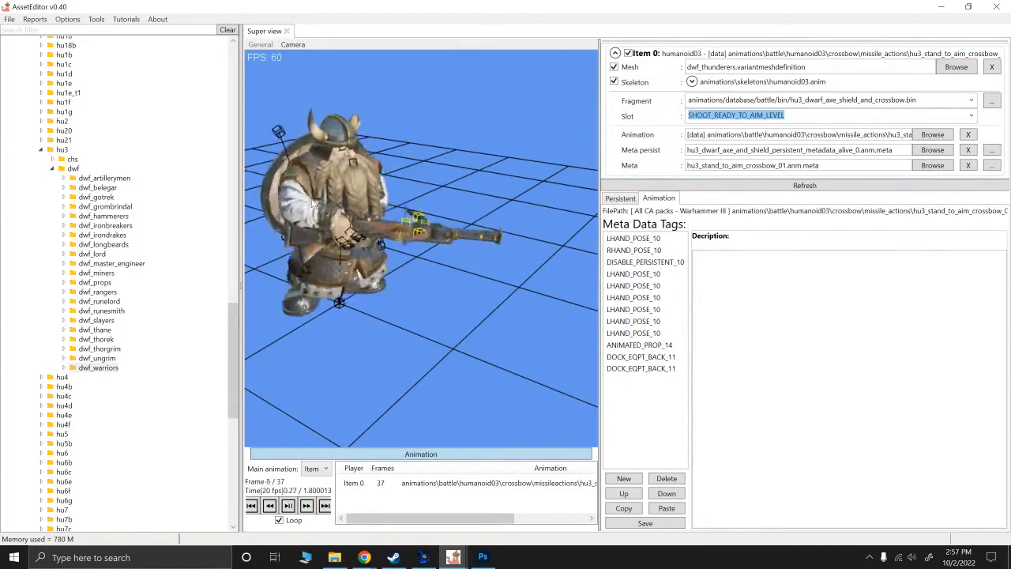
# Open the ANIMATED_PROP_14 tag of the aiming animation's metadata and pause the playback.
pyautogui.click(642, 345)
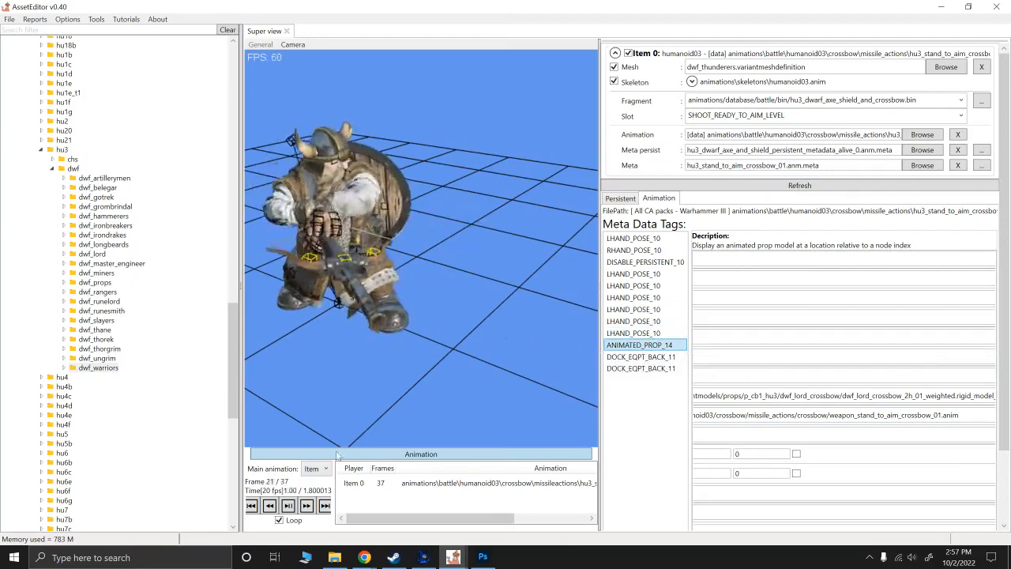
pyautogui.click(393, 381)
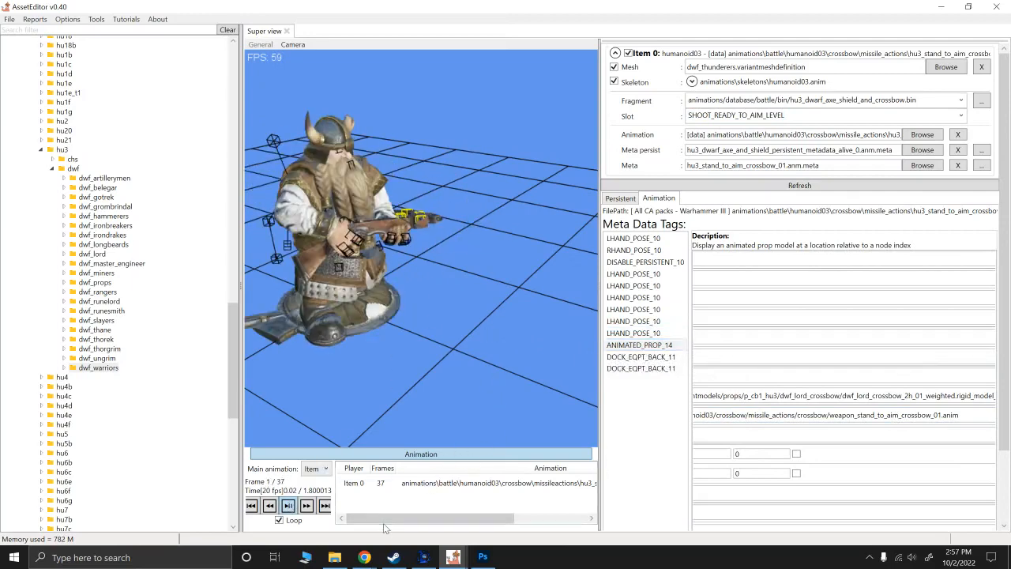
pyautogui.click(366, 557)
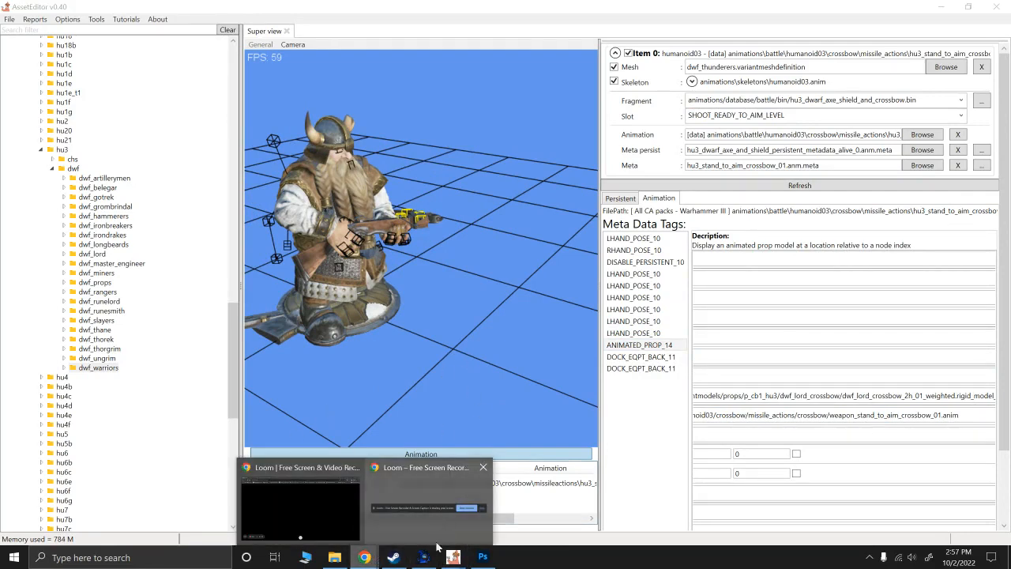
pyautogui.hotkey('alt', 'Tab')
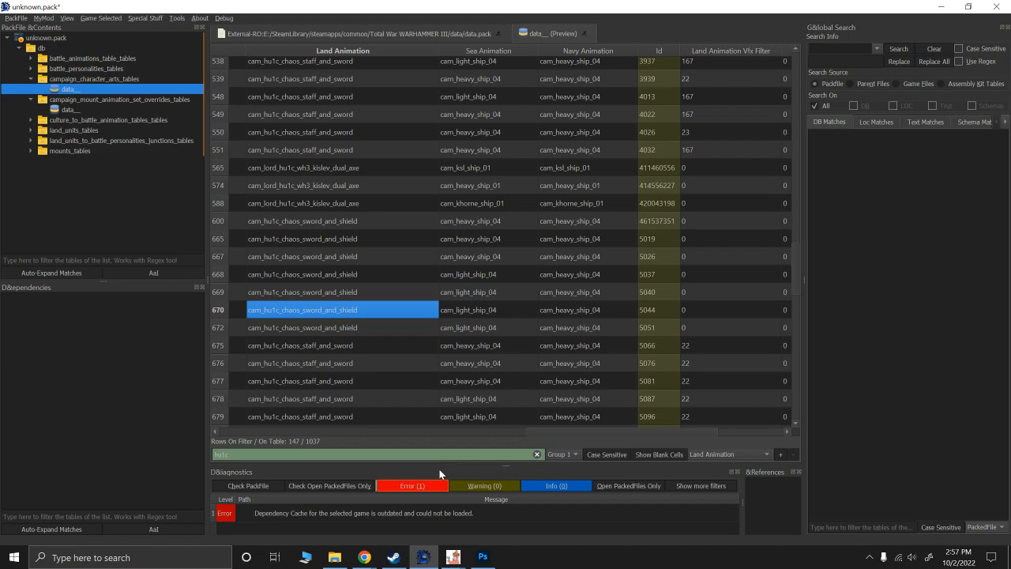
pyautogui.click(456, 560)
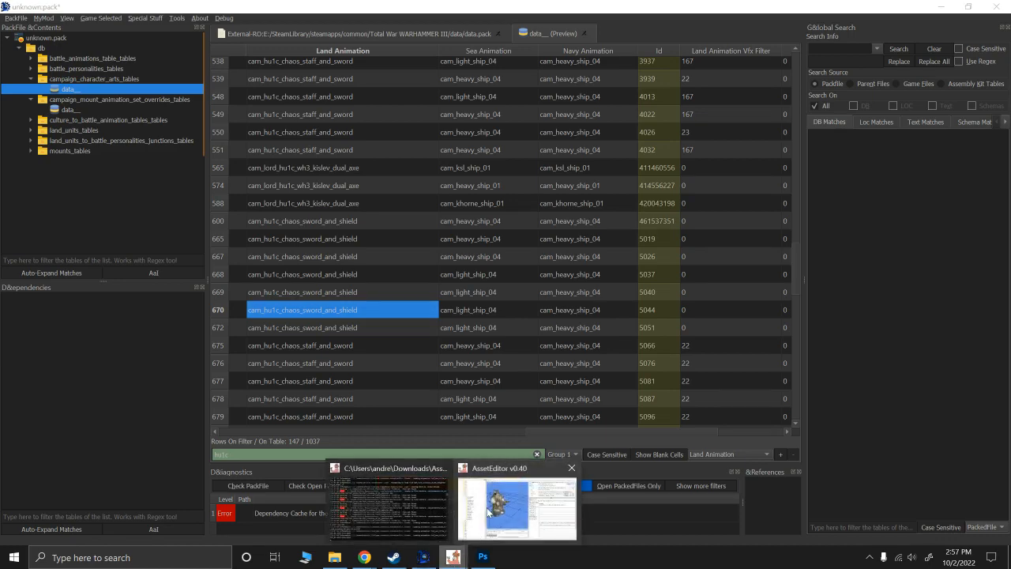
pyautogui.click(498, 509)
pyautogui.click(96, 20)
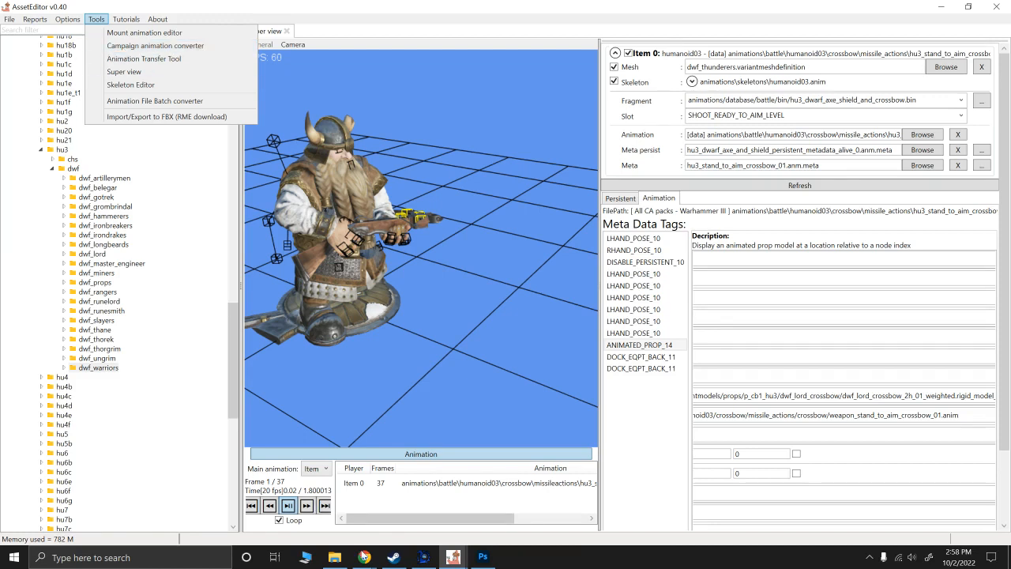
pyautogui.moveTo(364, 557)
pyautogui.click(338, 519)
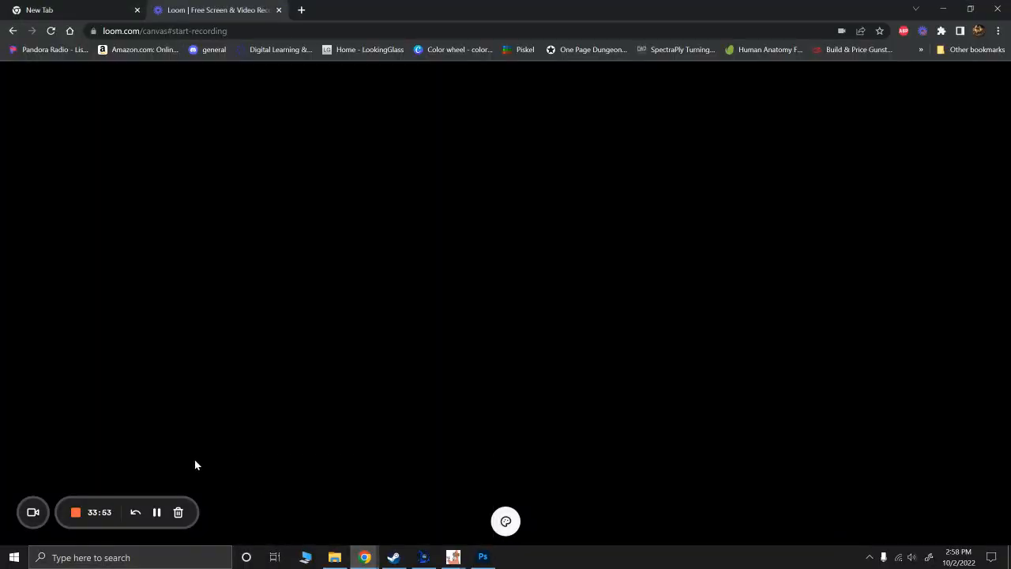